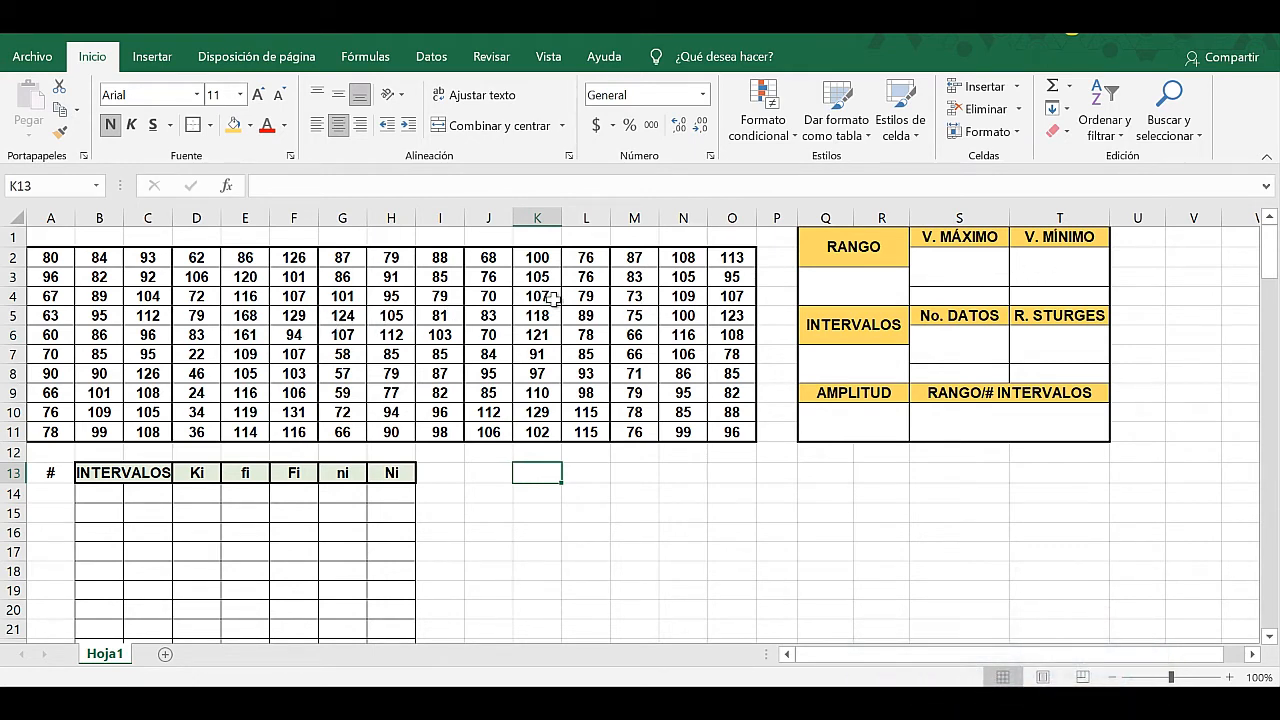
Calculate the maximum of the data in A2:O11 under V. MÁXIMO in cell S2 with the MAX function.
double_click(958, 267)
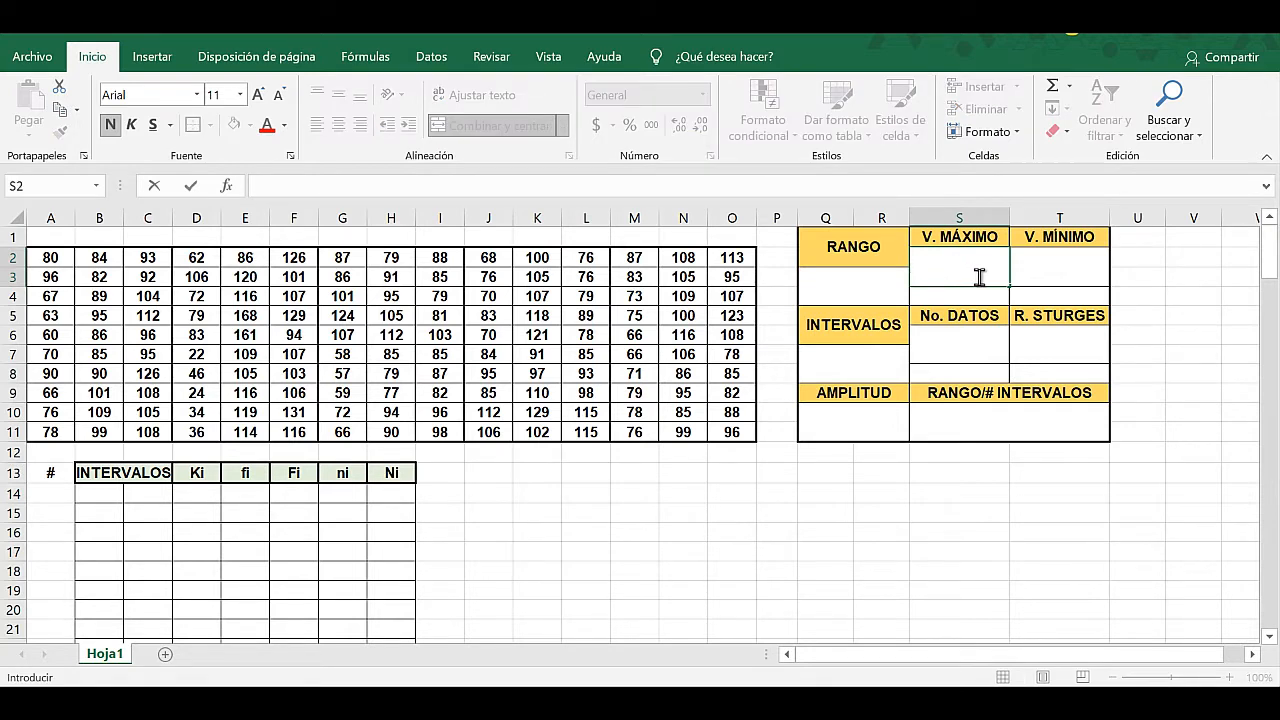
type("=")
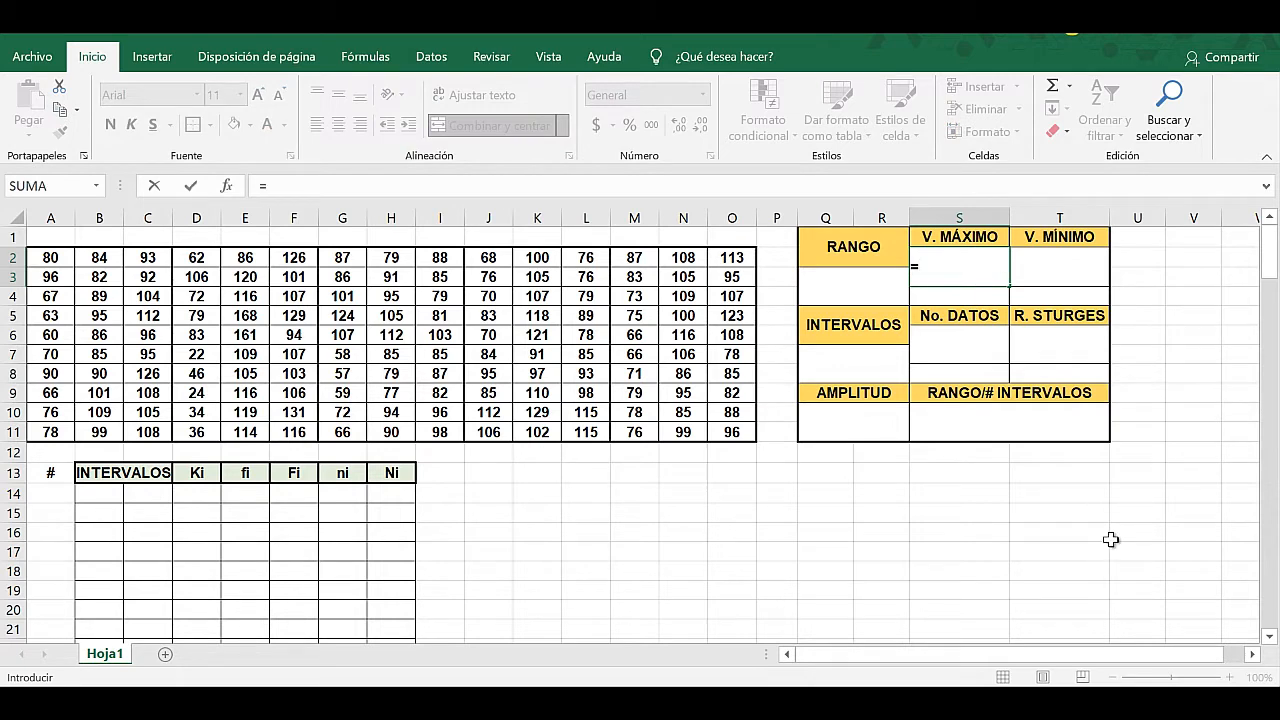
type("MAX")
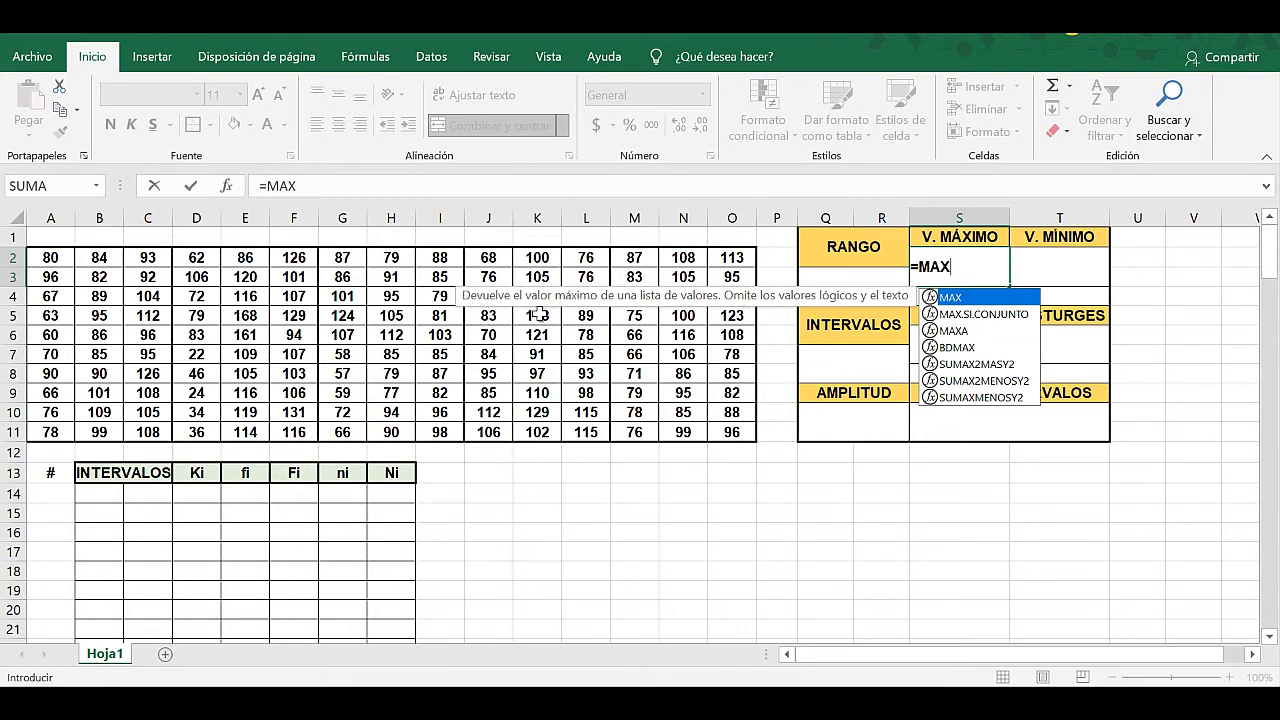
double_click(955, 300)
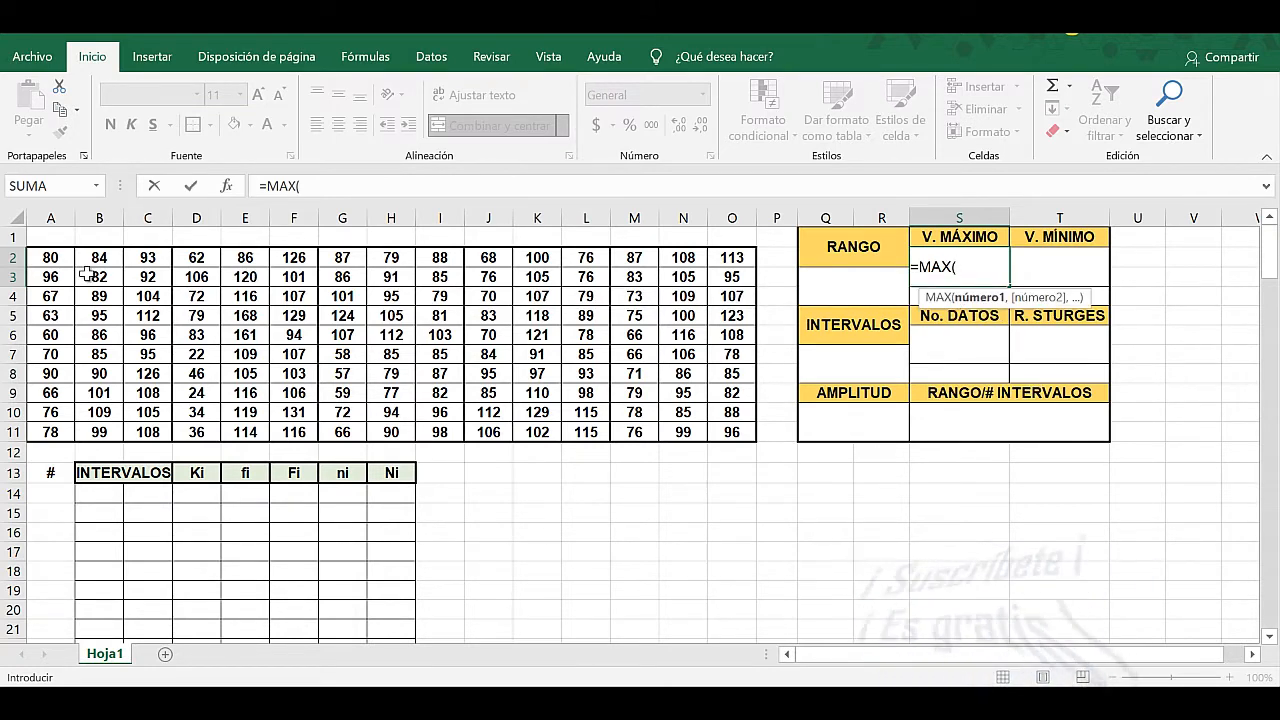
left_click_drag(50, 257, 722, 428)
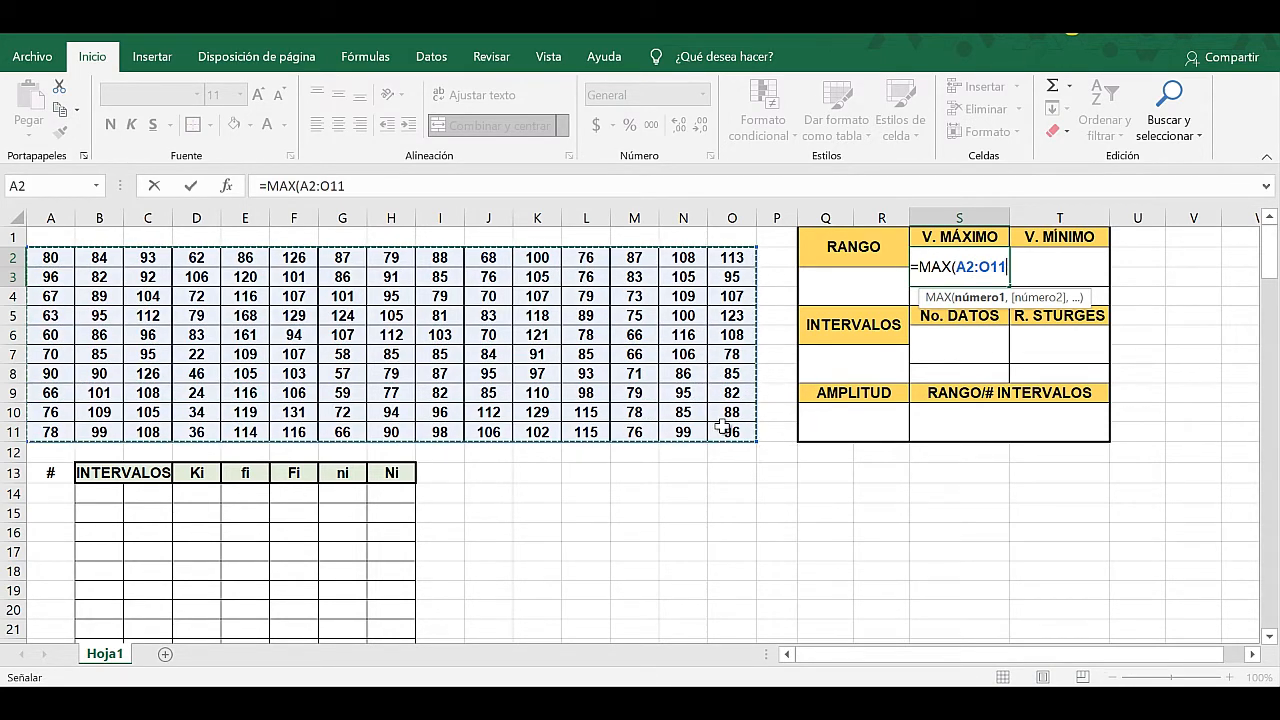
type(")")
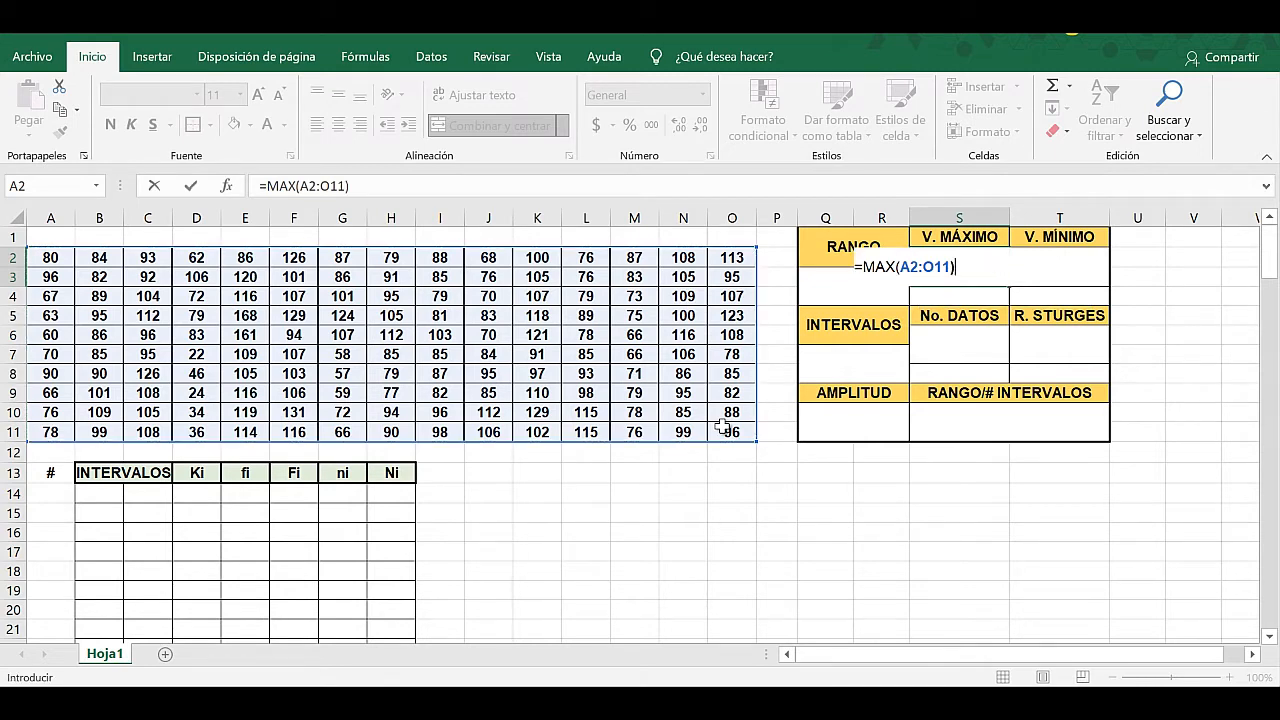
key("Return")
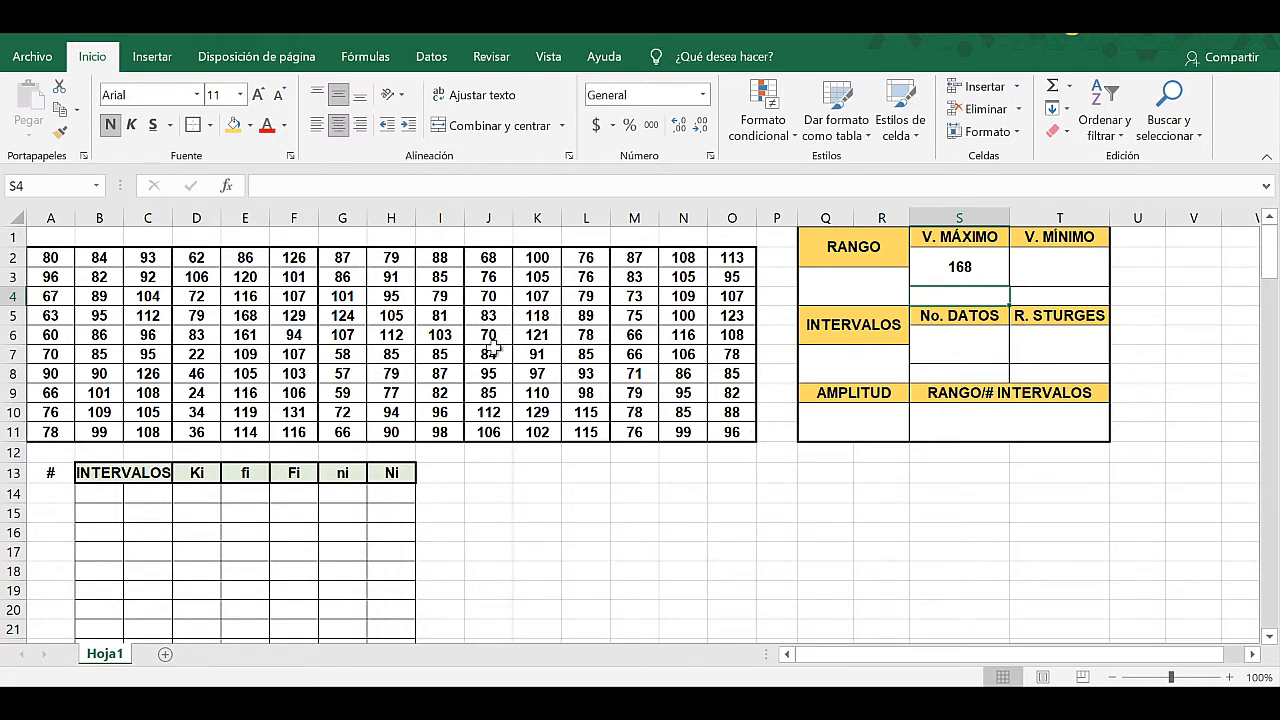
Calculate the minimum of the data in A2:O11 under V. MÍNIMO in cell T2 with the MIN function.
left_click(1060, 268)
double_click(1060, 268)
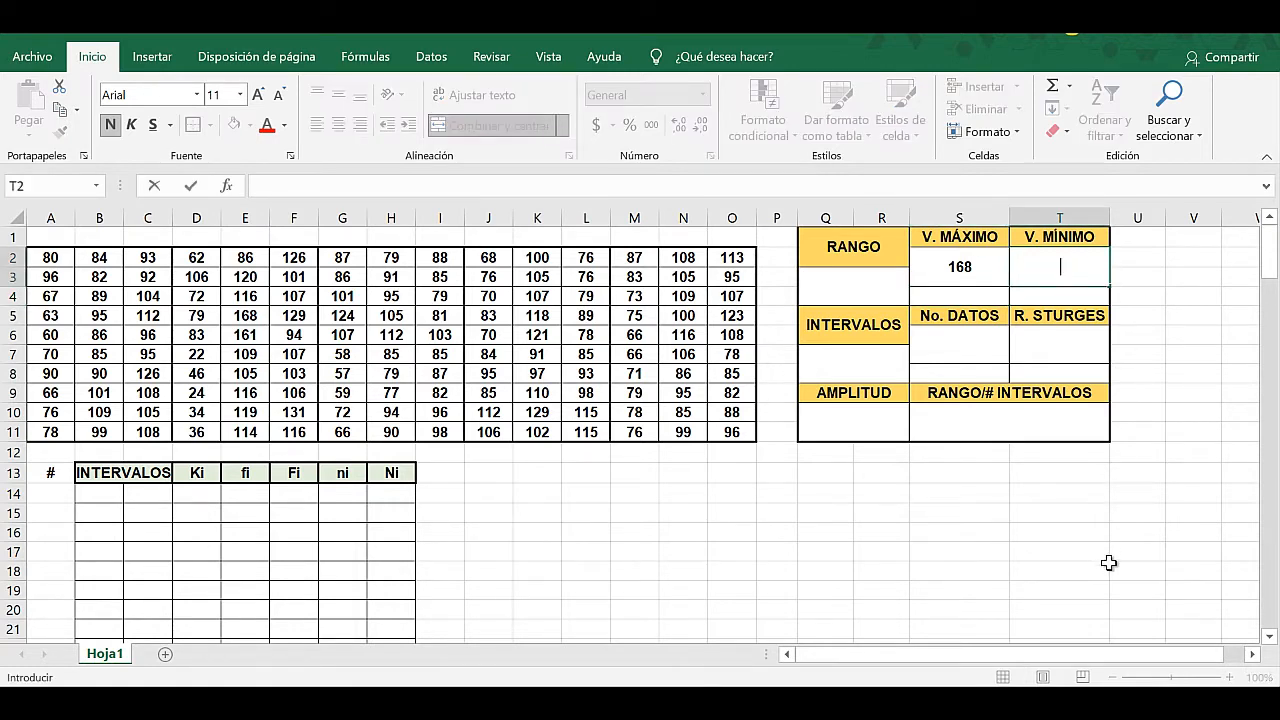
type("=")
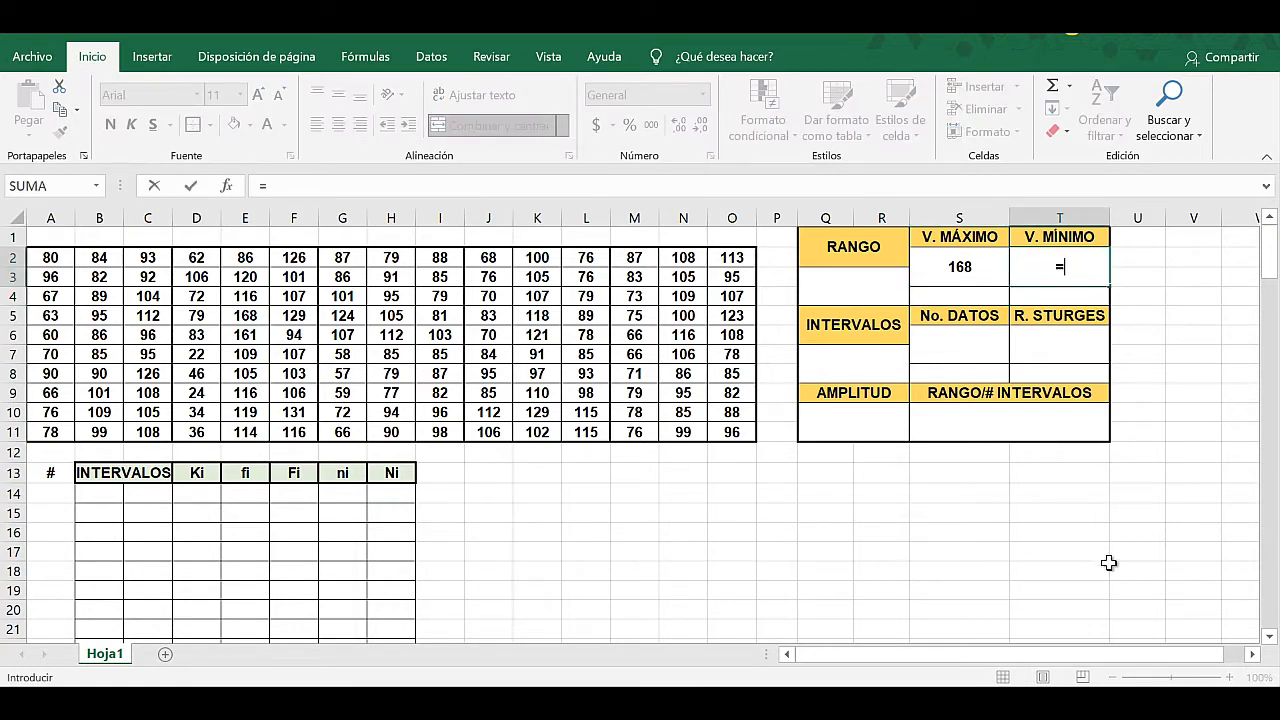
type("MIN")
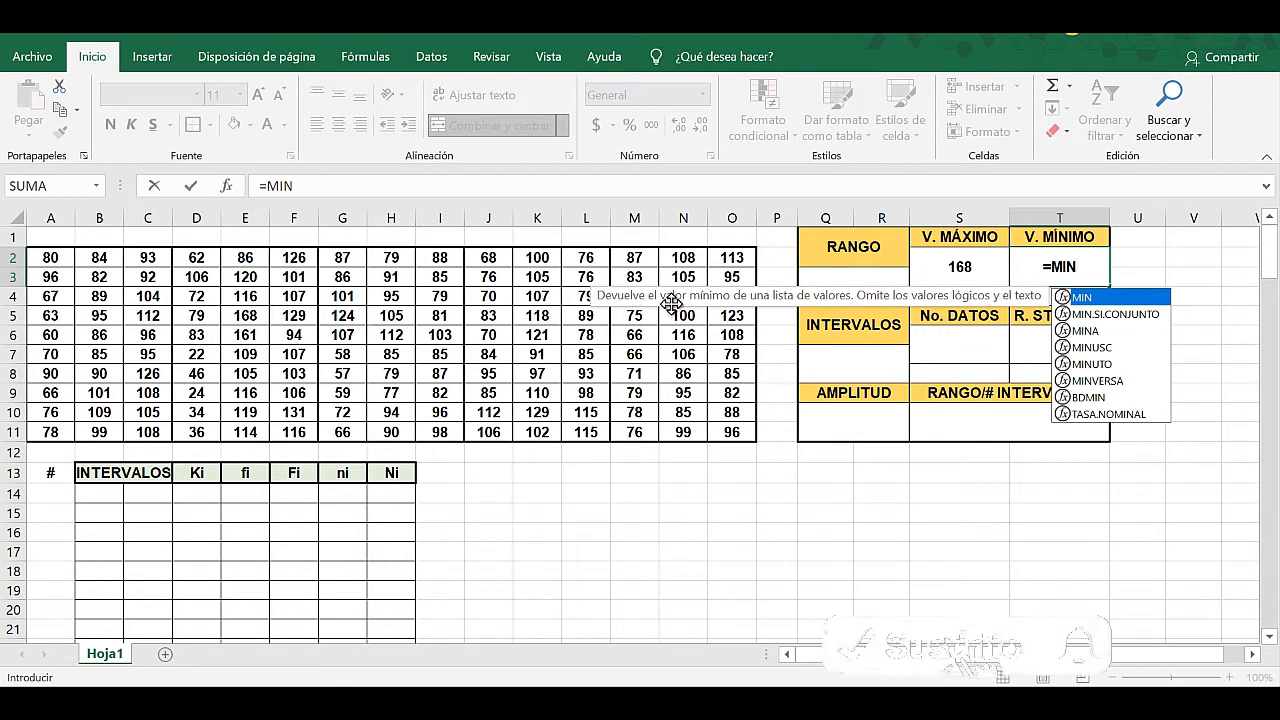
double_click(1094, 299)
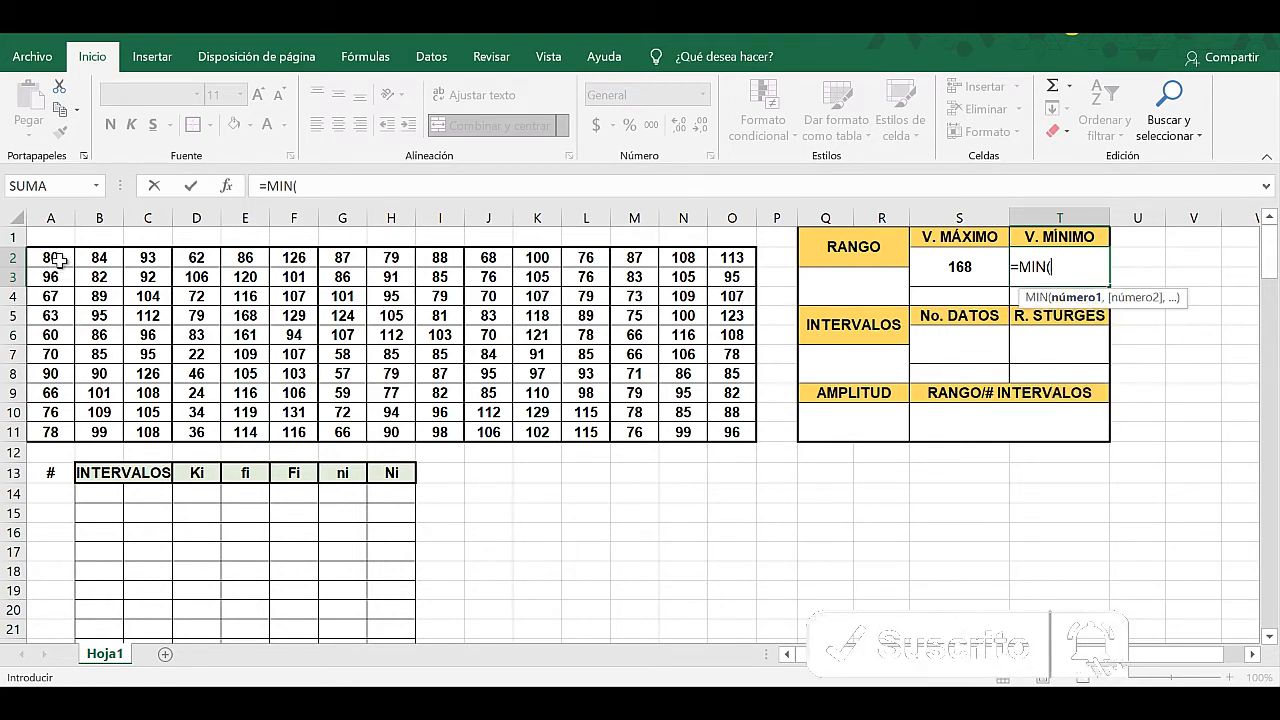
left_click_drag(52, 258, 725, 428)
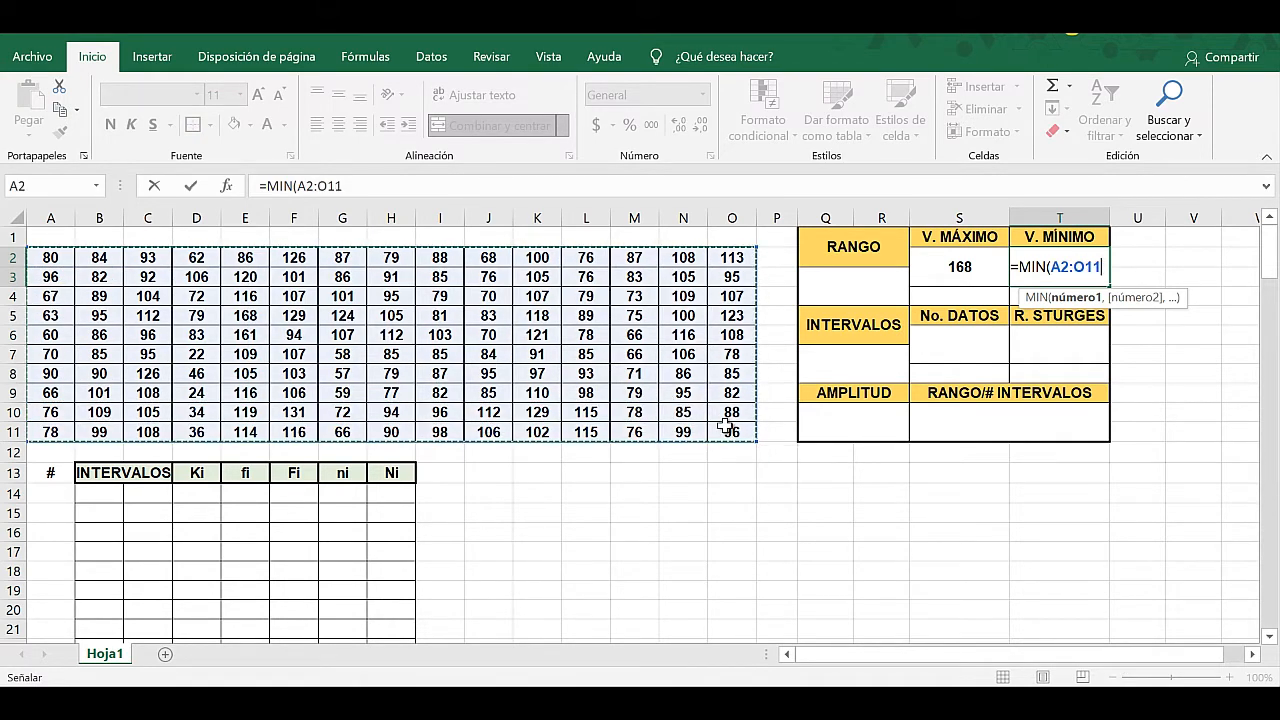
type(")")
key("Return")
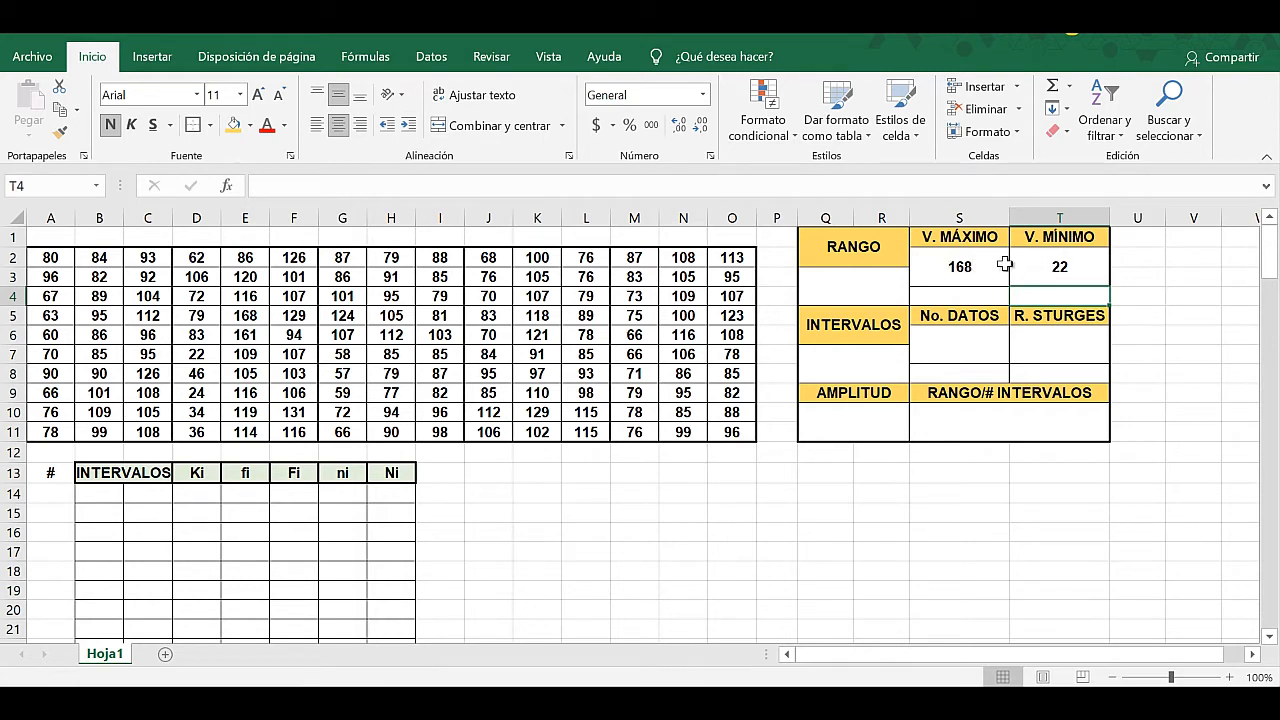
Compute the range under RANGO in cell Q3 as maximum minus minimum with the formula =S2-T2.
double_click(862, 287)
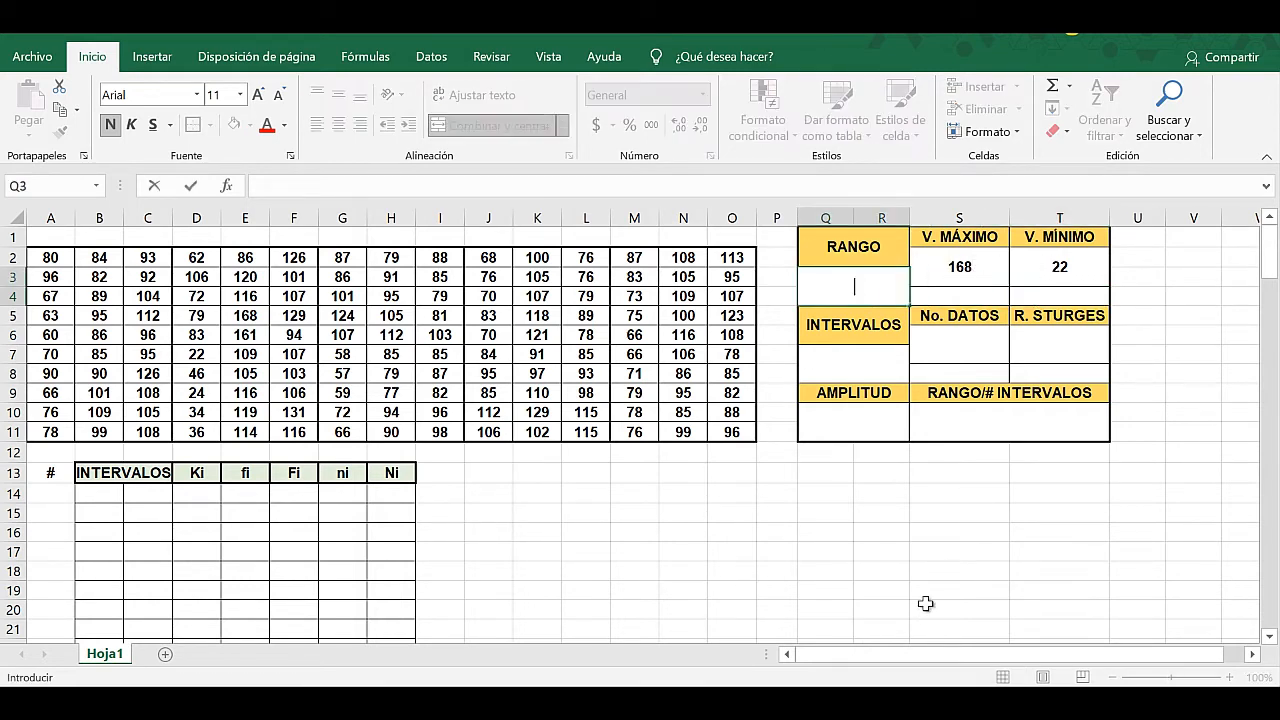
type("=")
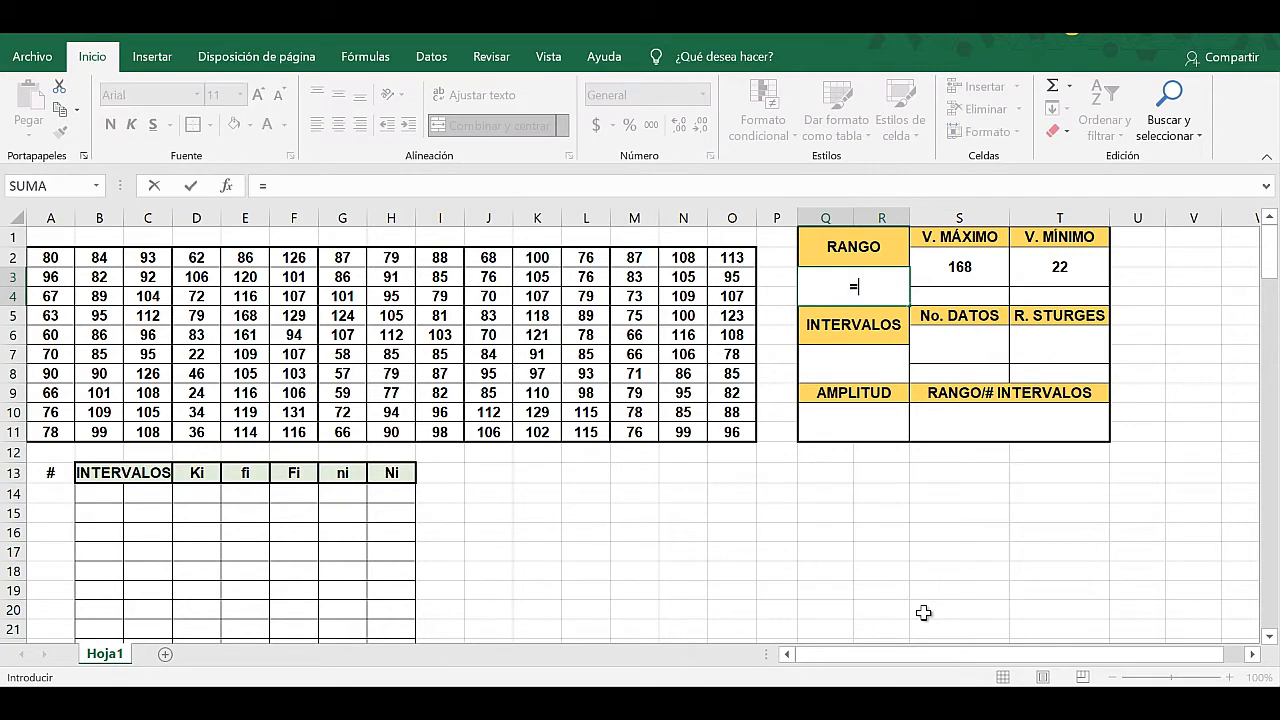
left_click(969, 268)
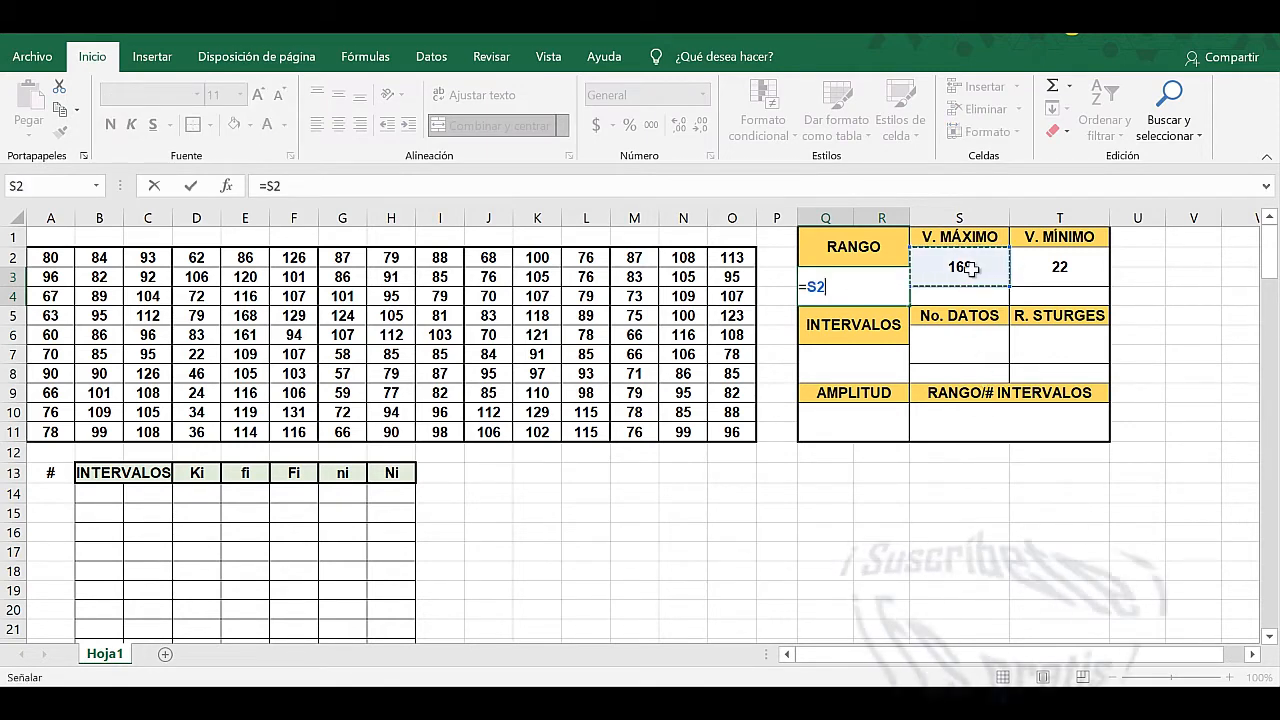
type("-")
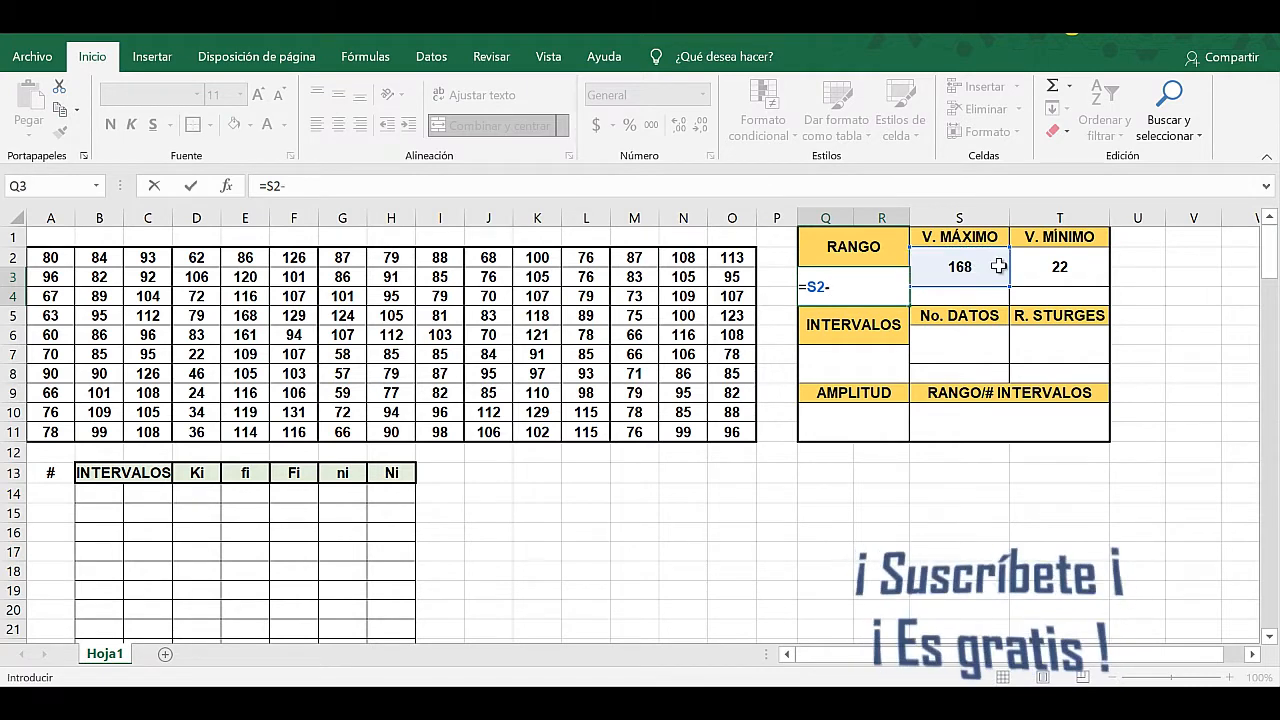
left_click(1080, 267)
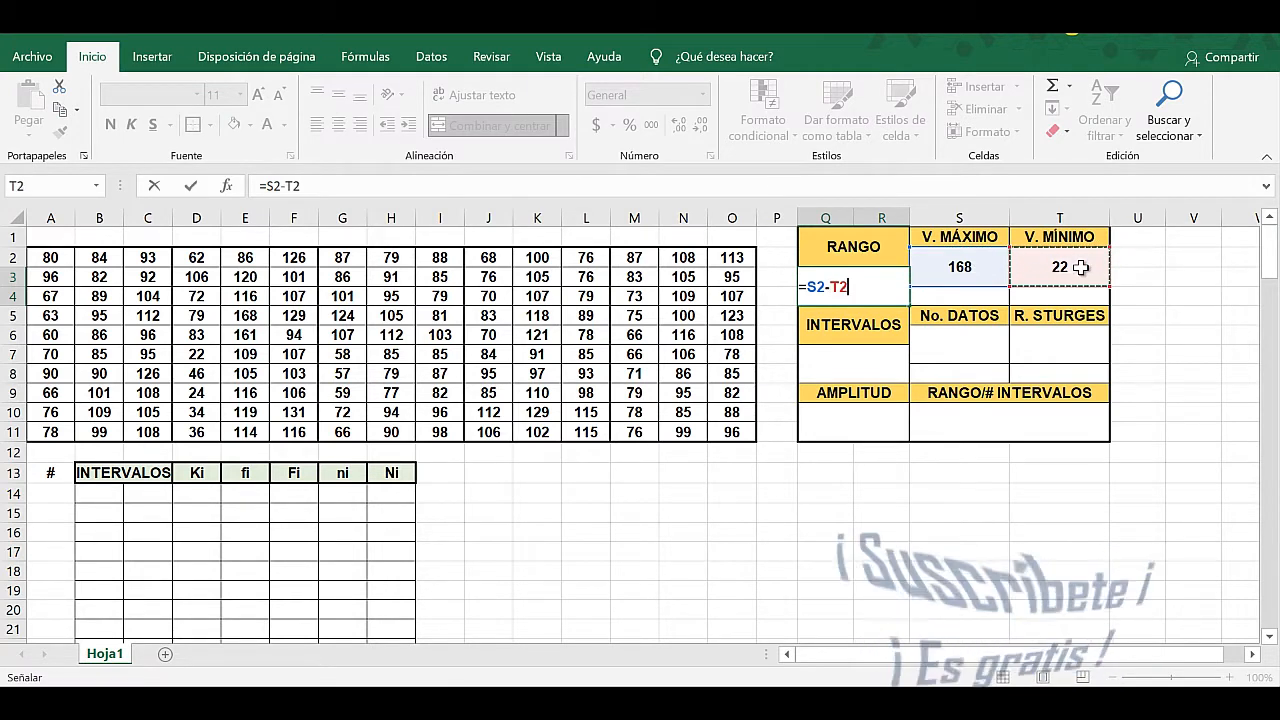
key("Return")
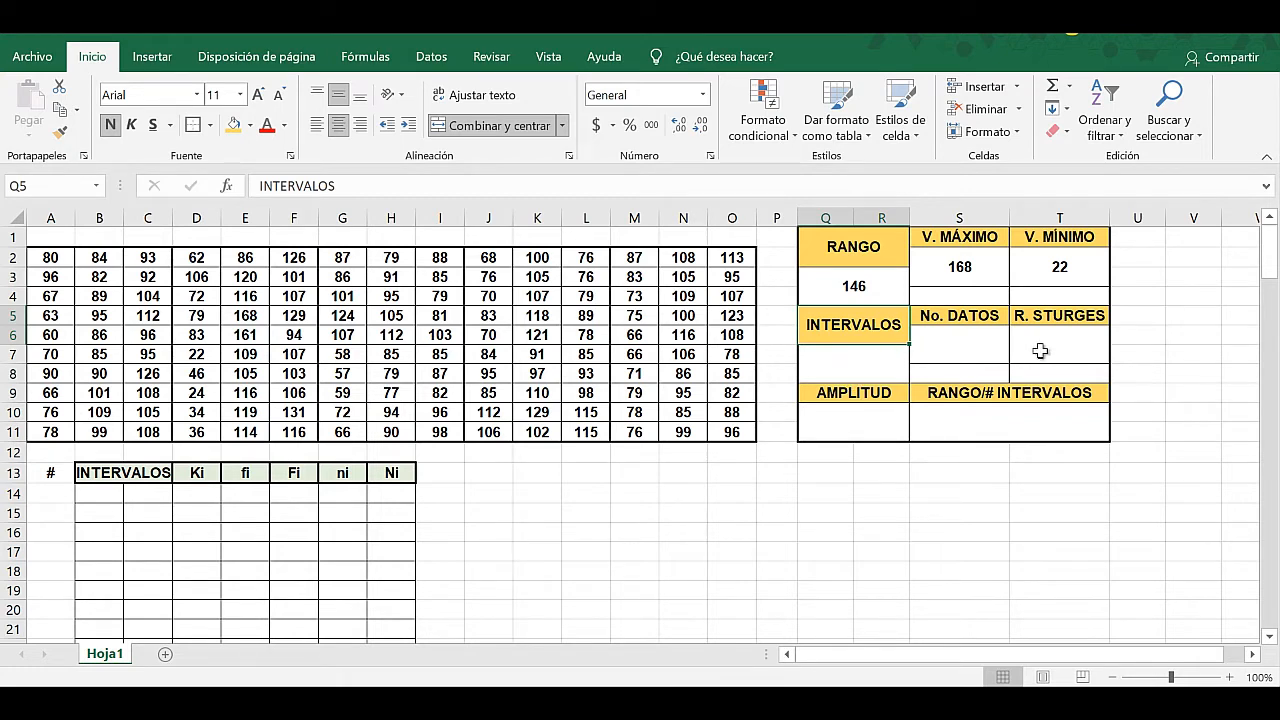
Count the data values in A2:O11 under No. DATOS in cell S6 with the CONTAR function.
left_click(956, 346)
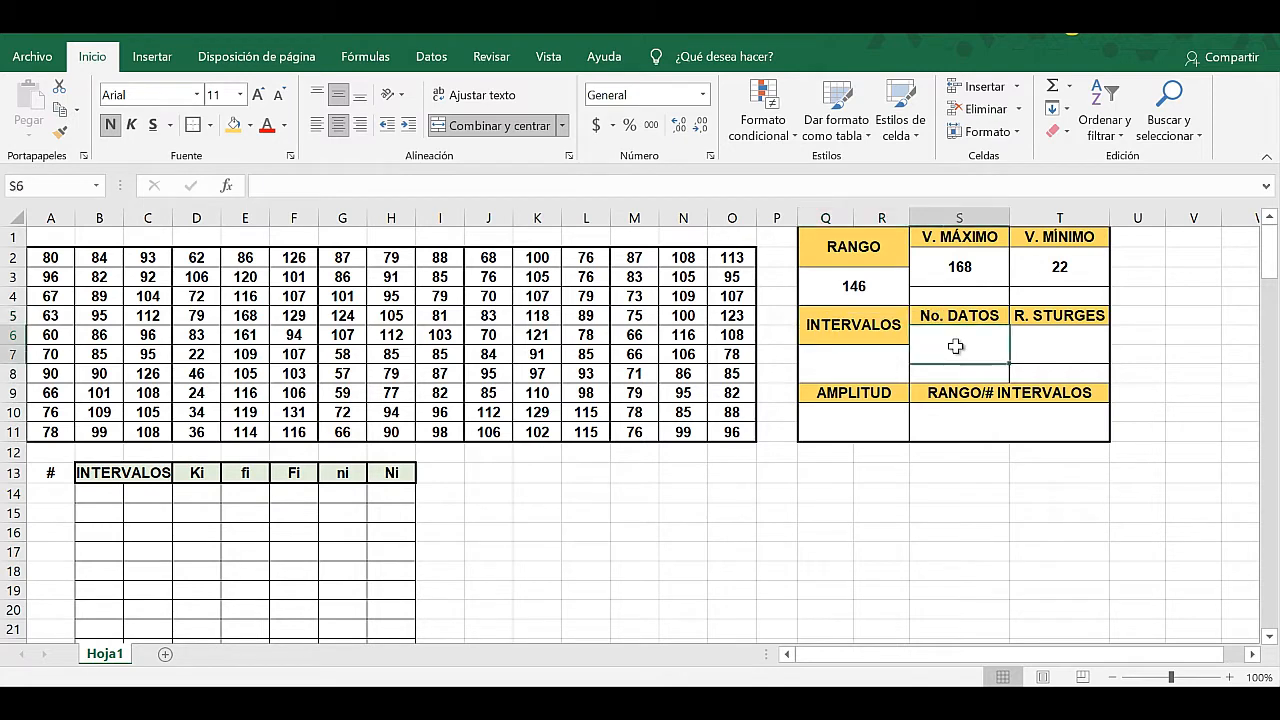
double_click(956, 346)
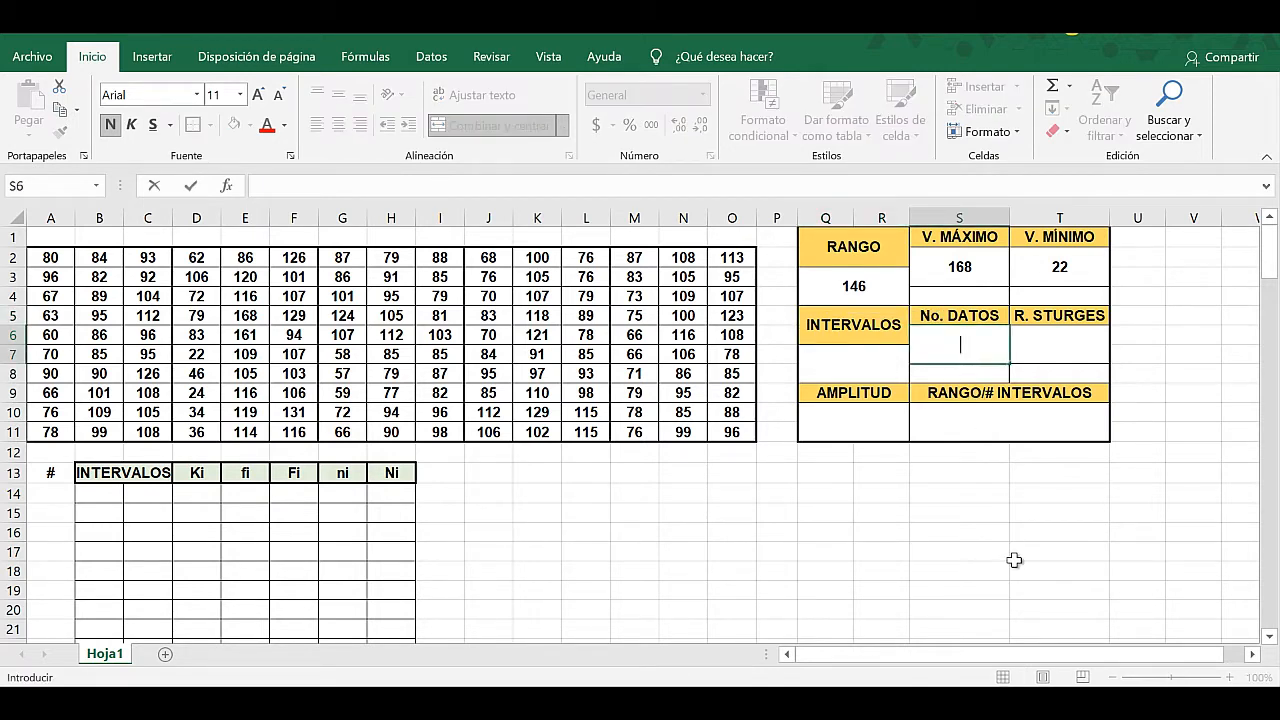
type("=C")
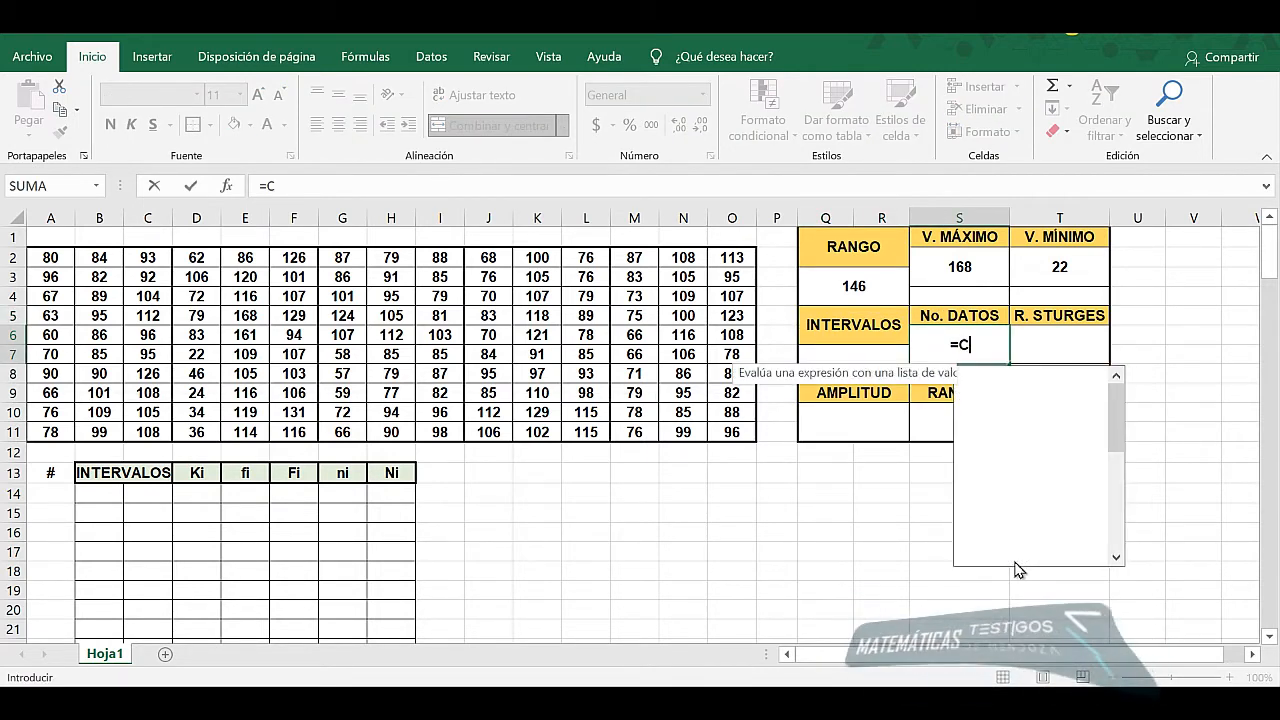
type("ONTAR")
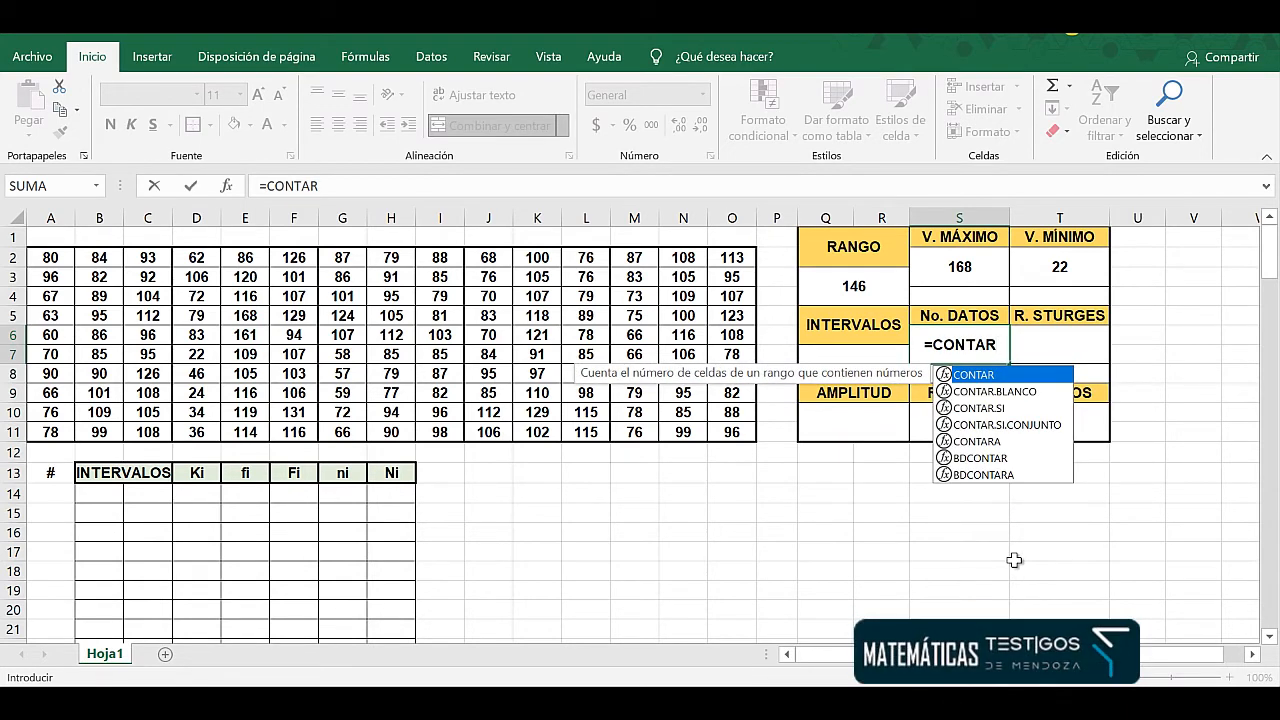
double_click(981, 375)
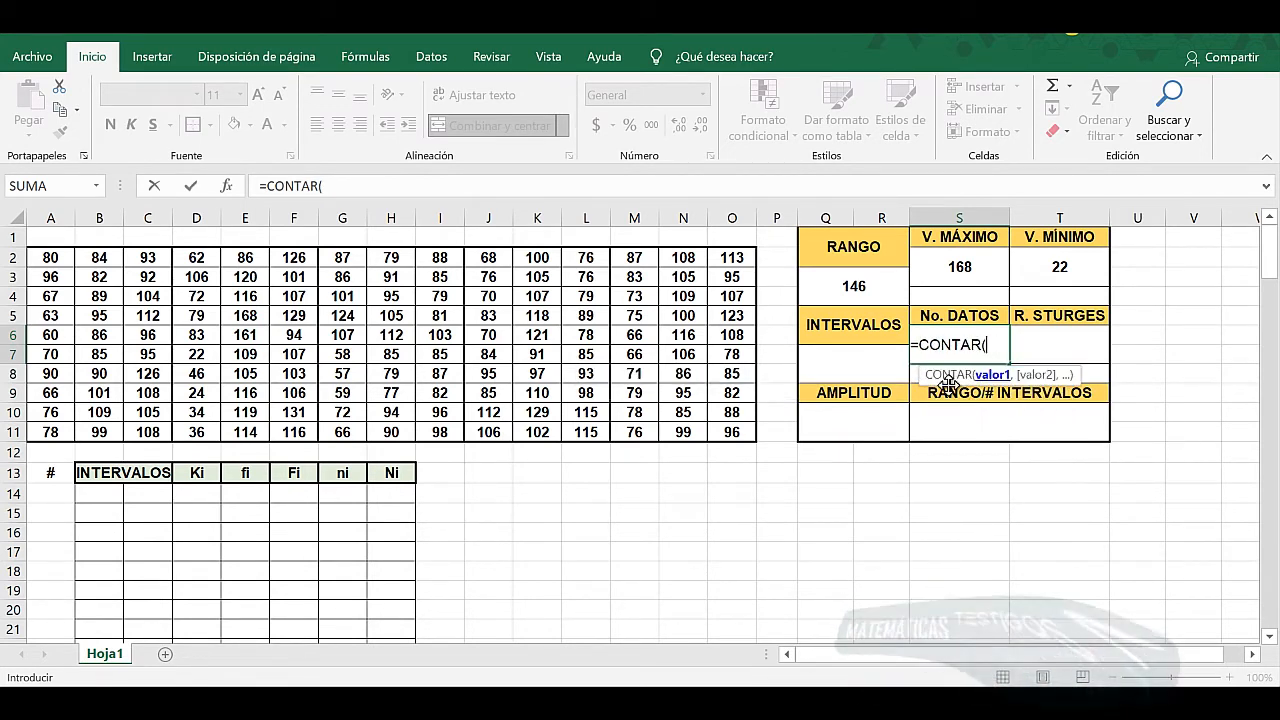
left_click(50, 260)
left_click_drag(49, 274, 731, 431)
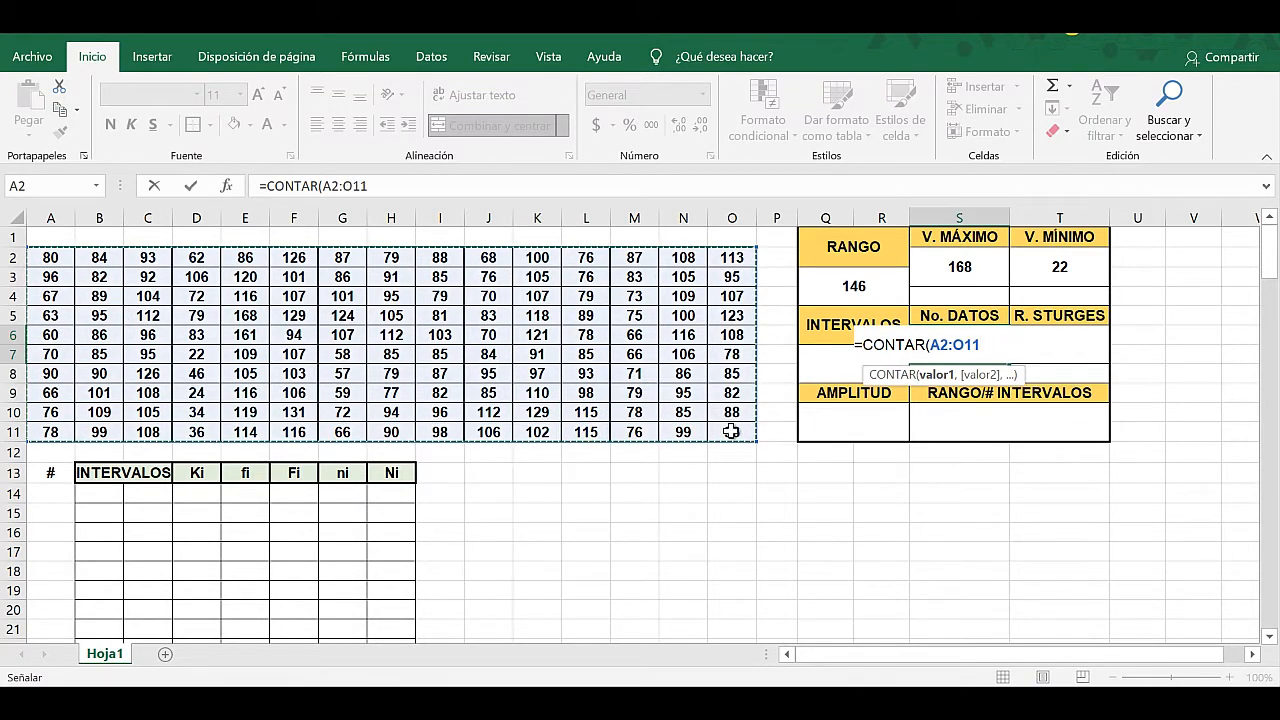
type(")")
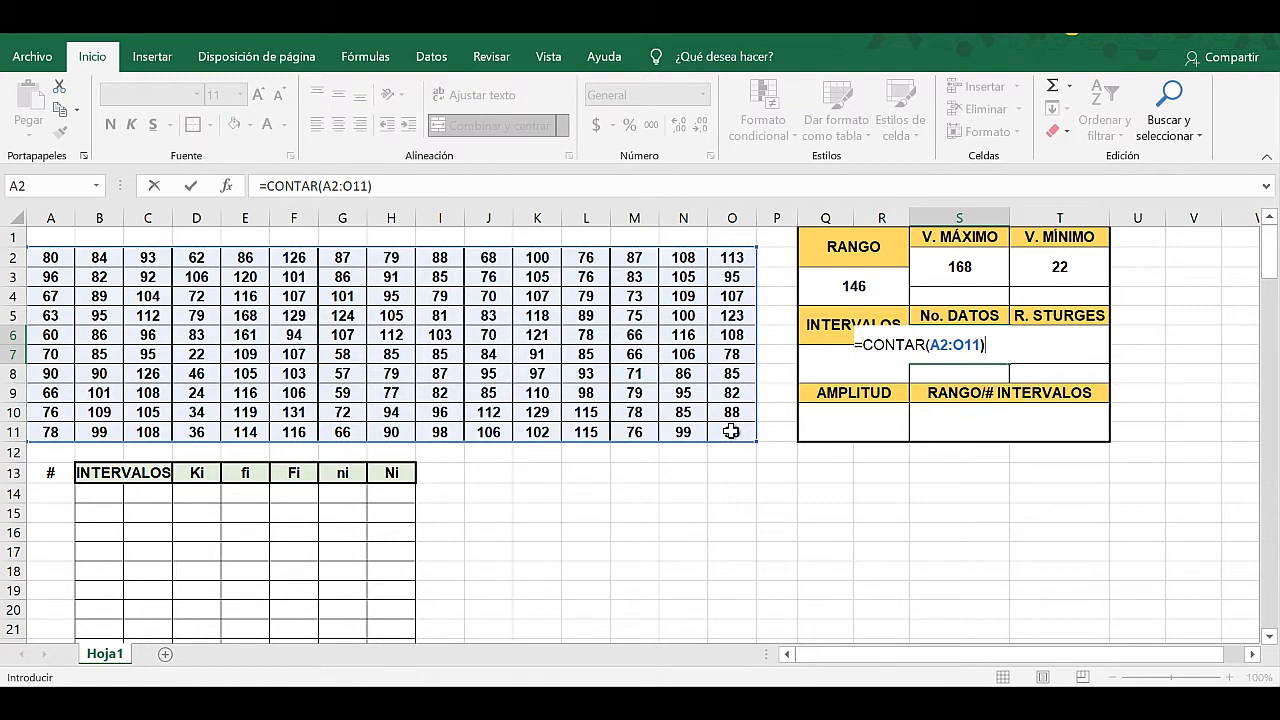
key("Return")
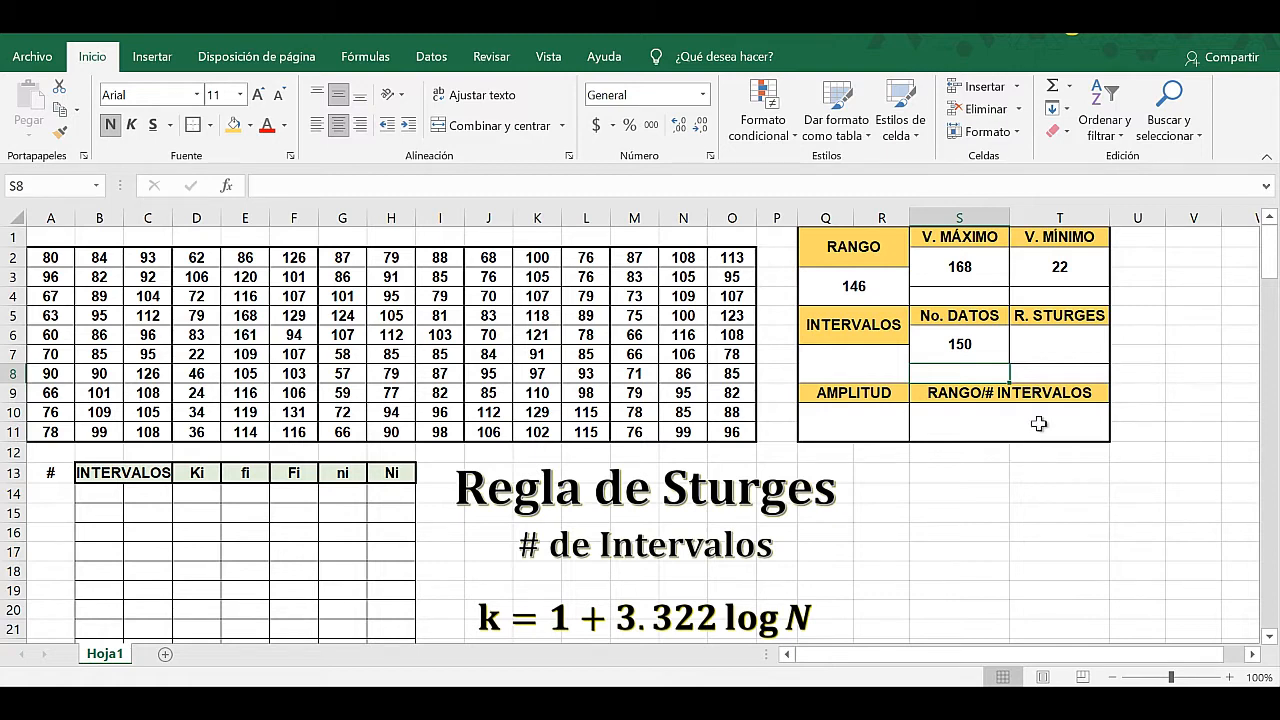
Enter Sturges' rule under R. STURGES in cell T6 as =1+3.322*LOG10(S6).
double_click(1055, 347)
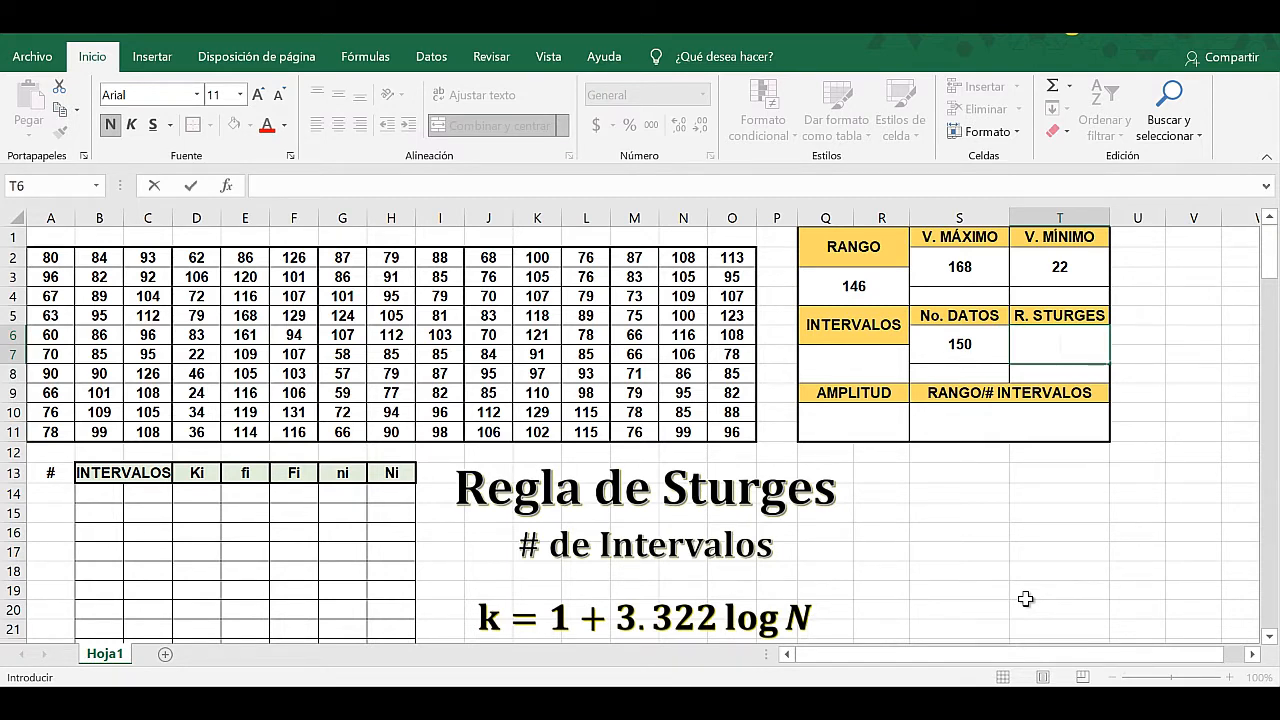
type("=")
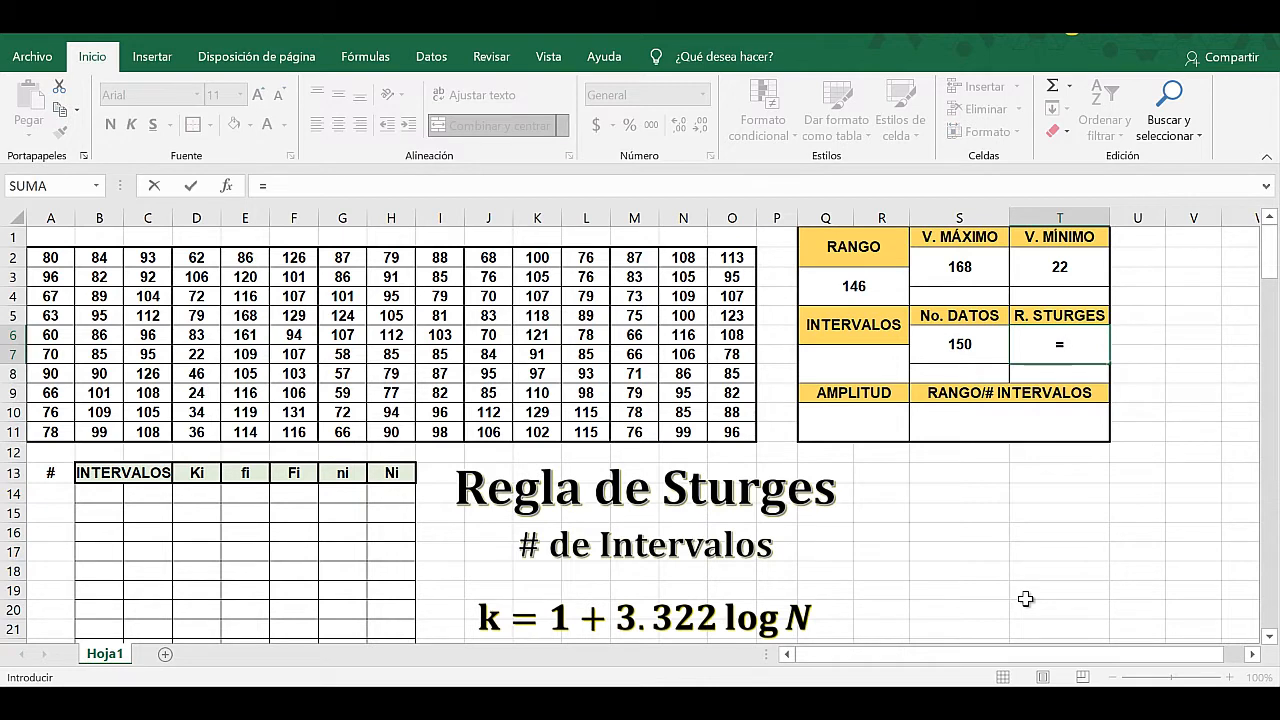
type("1+3.322")
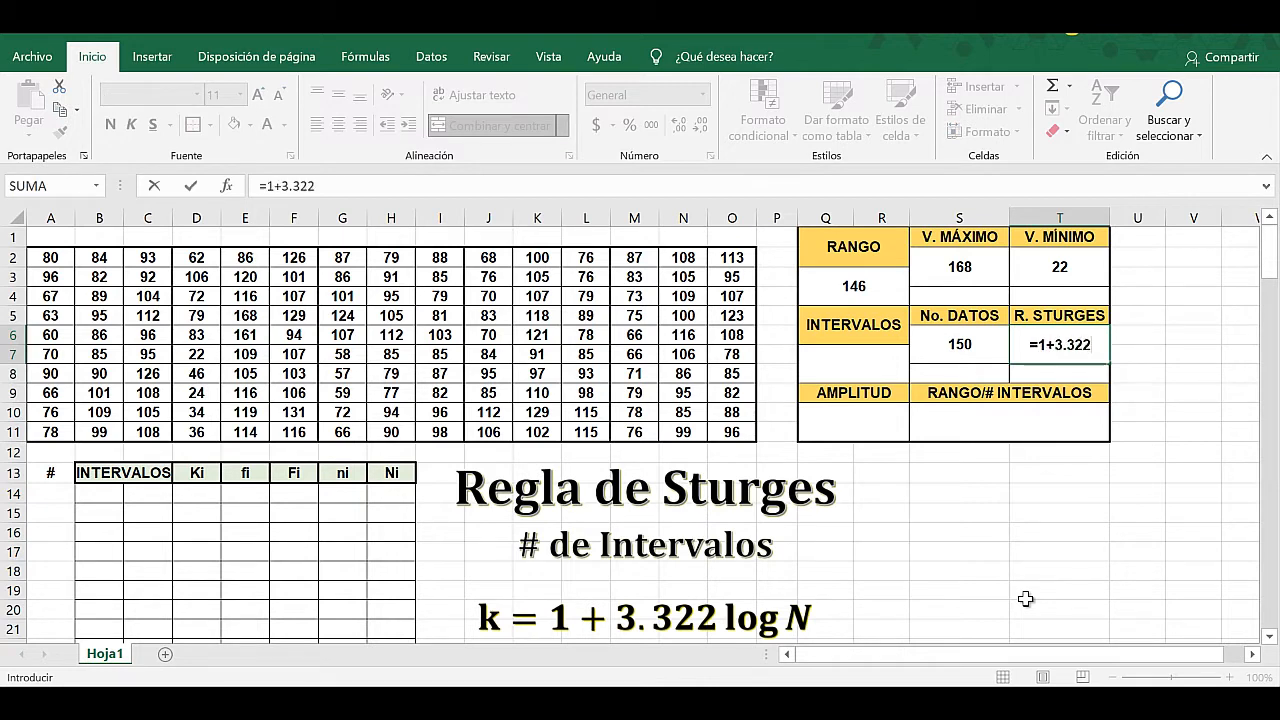
type("*LOG")
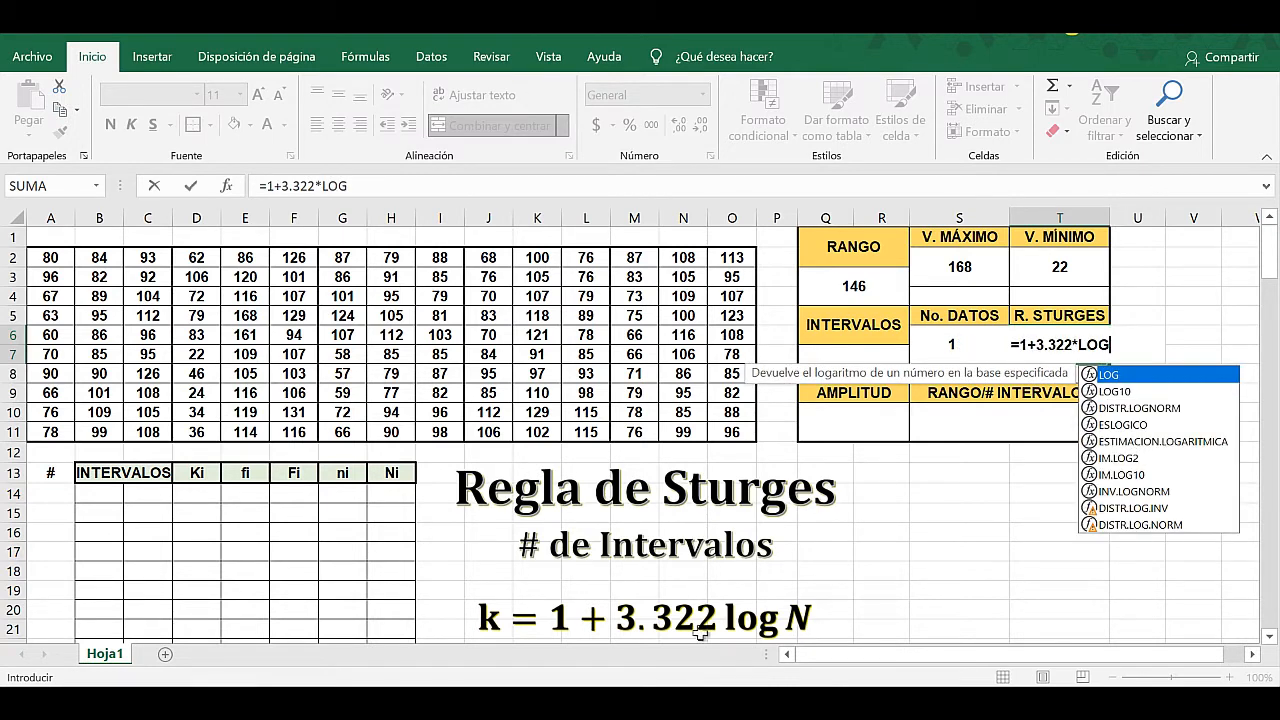
double_click(1112, 391)
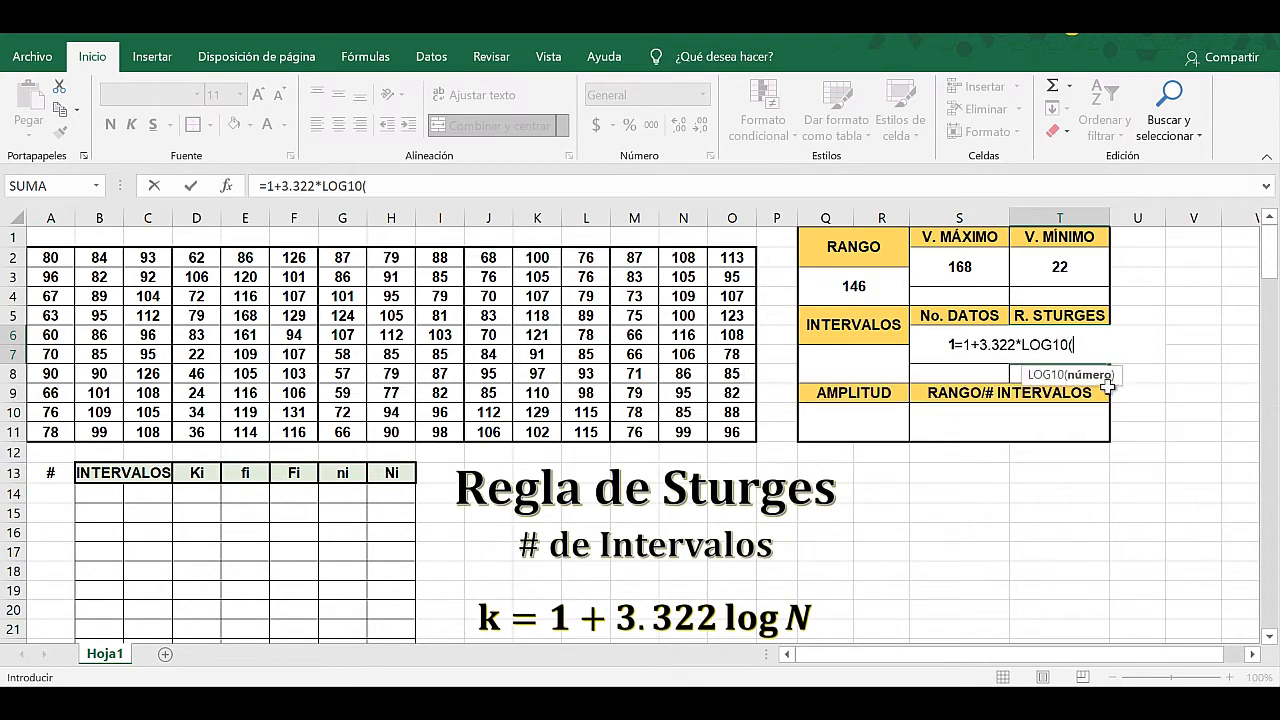
left_click(932, 346)
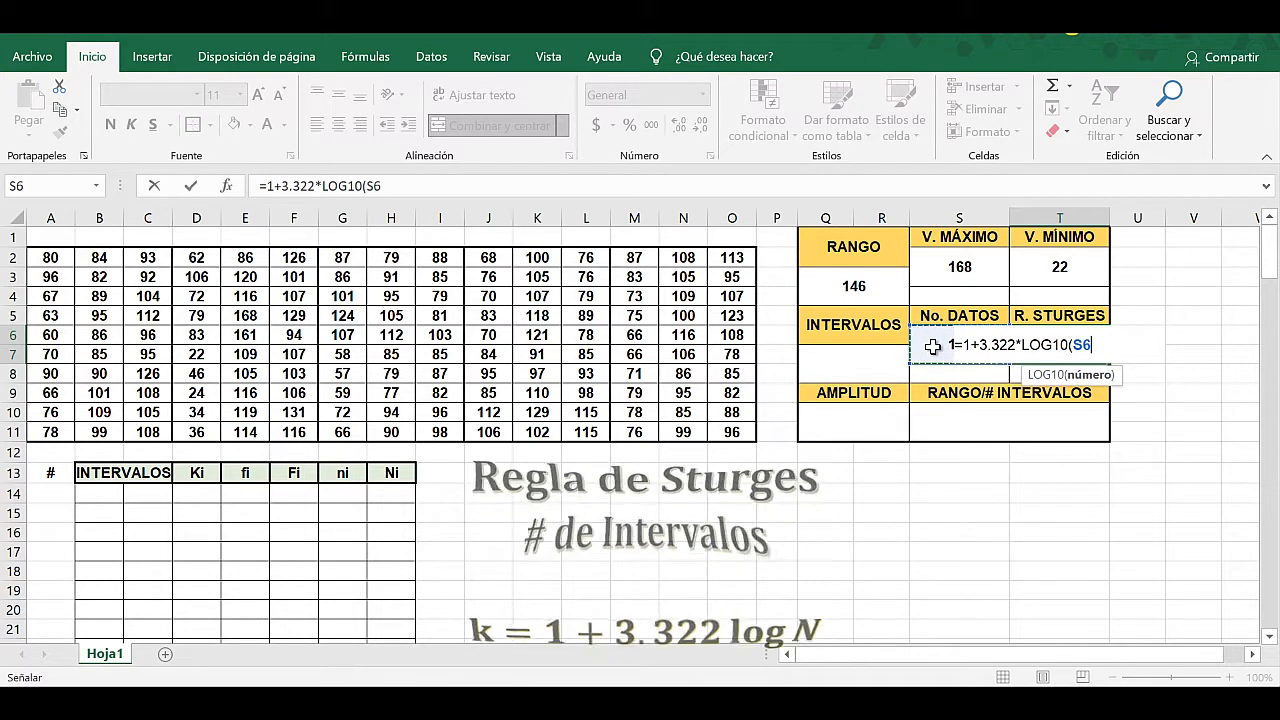
type(")")
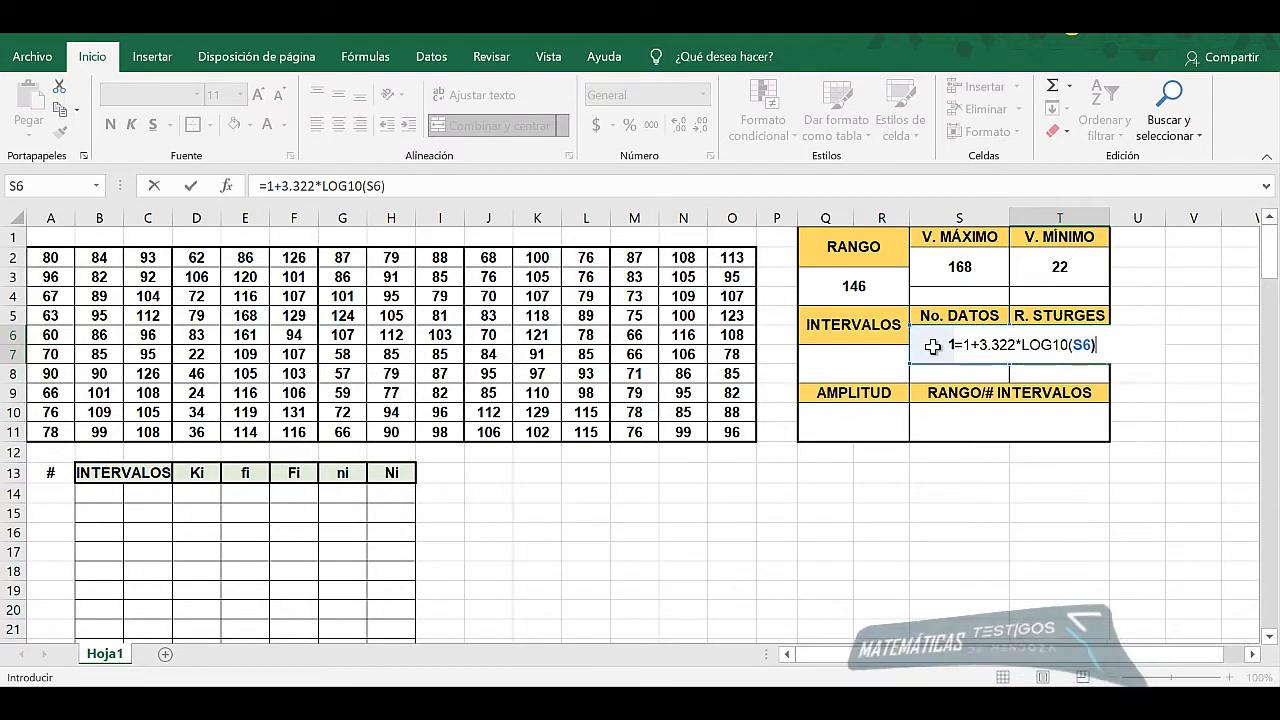
key("Return")
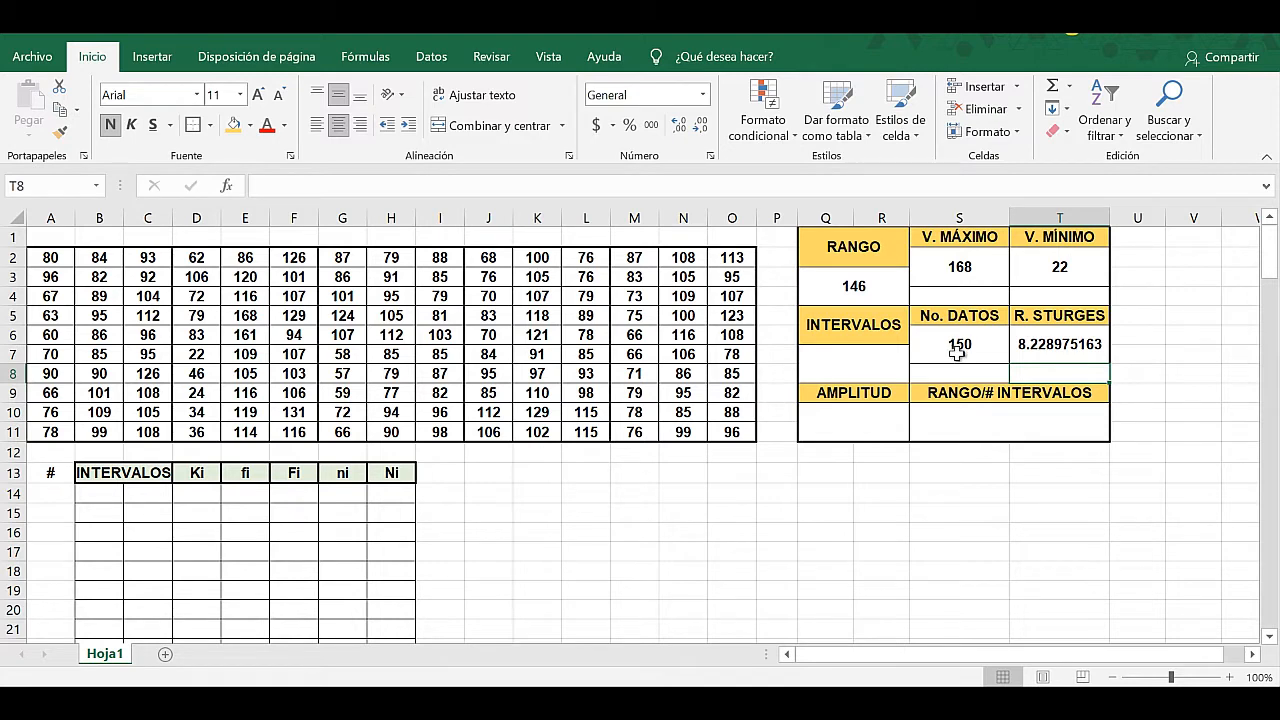
Enter 8 as the number of intervals under INTERVALOS in cell Q7.
left_click(862, 361)
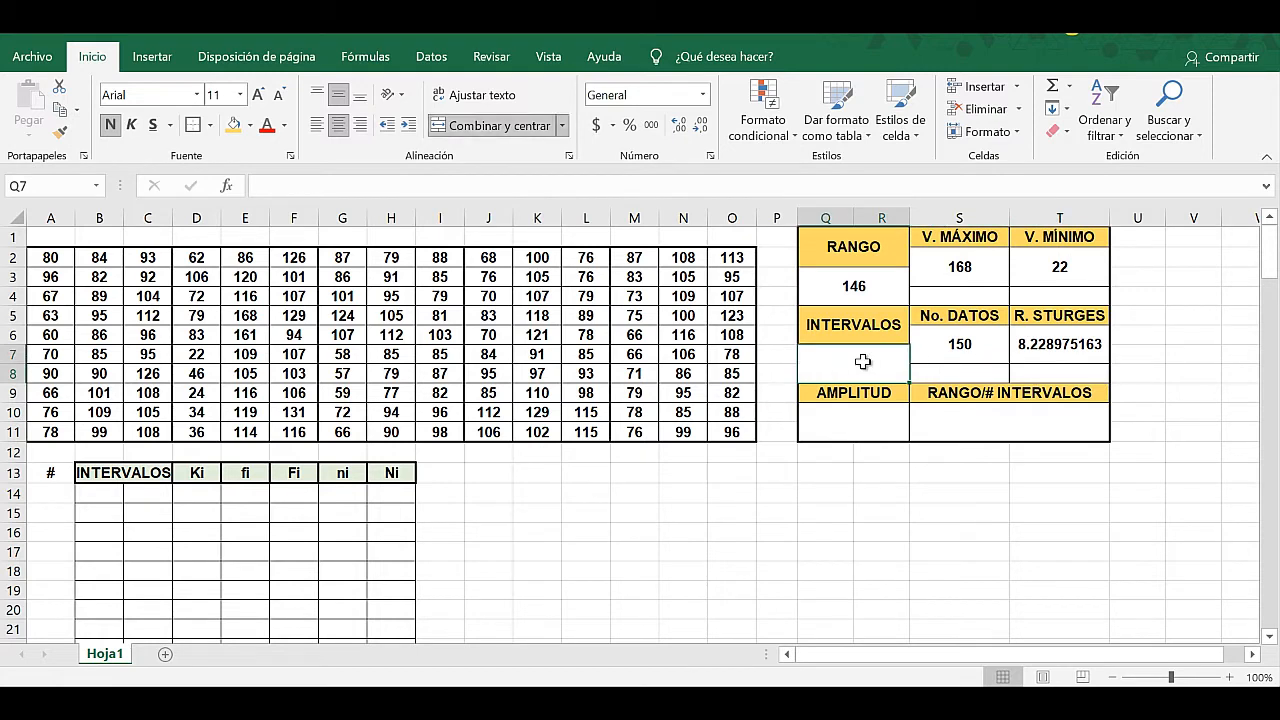
type("8")
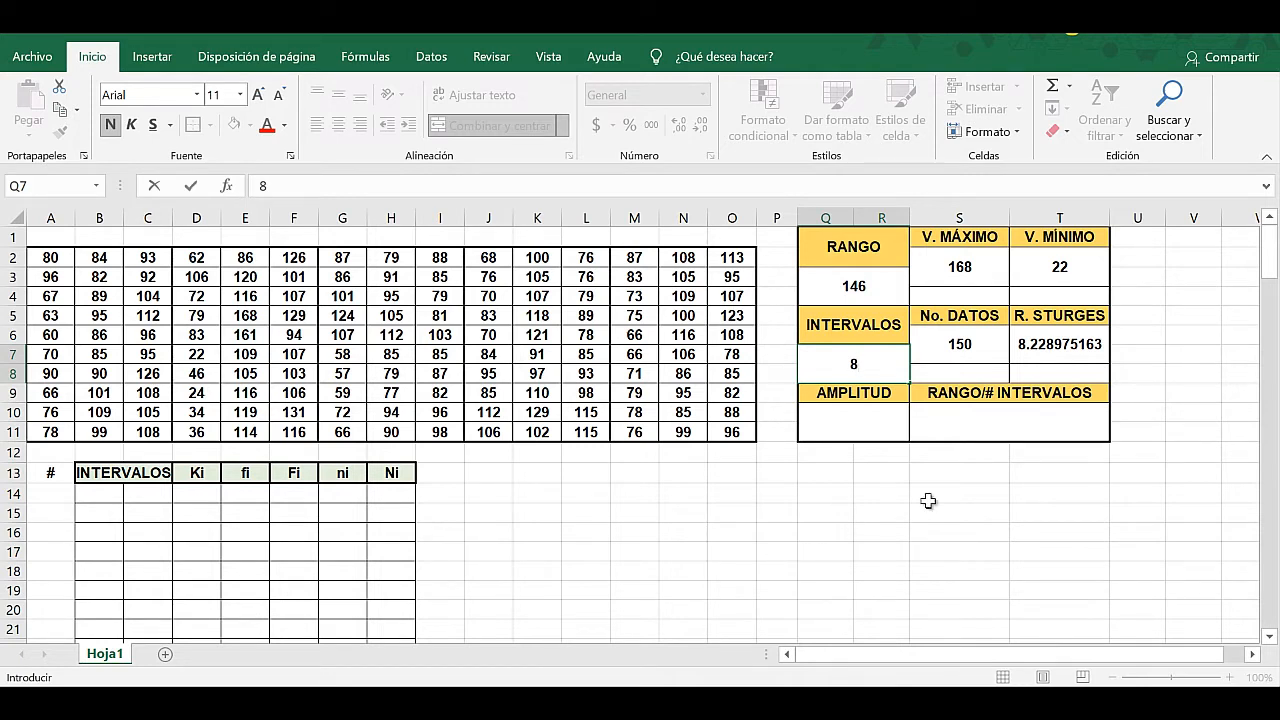
key("Return")
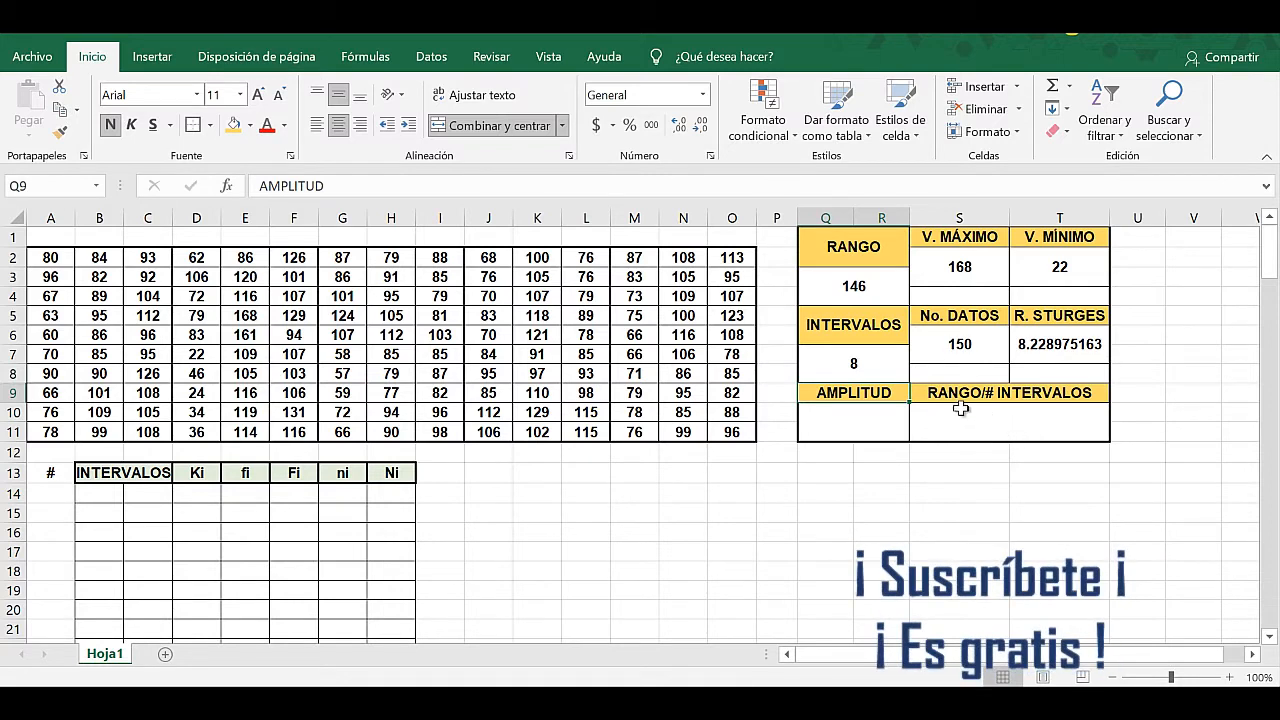
Divide the range by the number of intervals in cell S10 with the formula =Q3/Q7.
left_click(1008, 420)
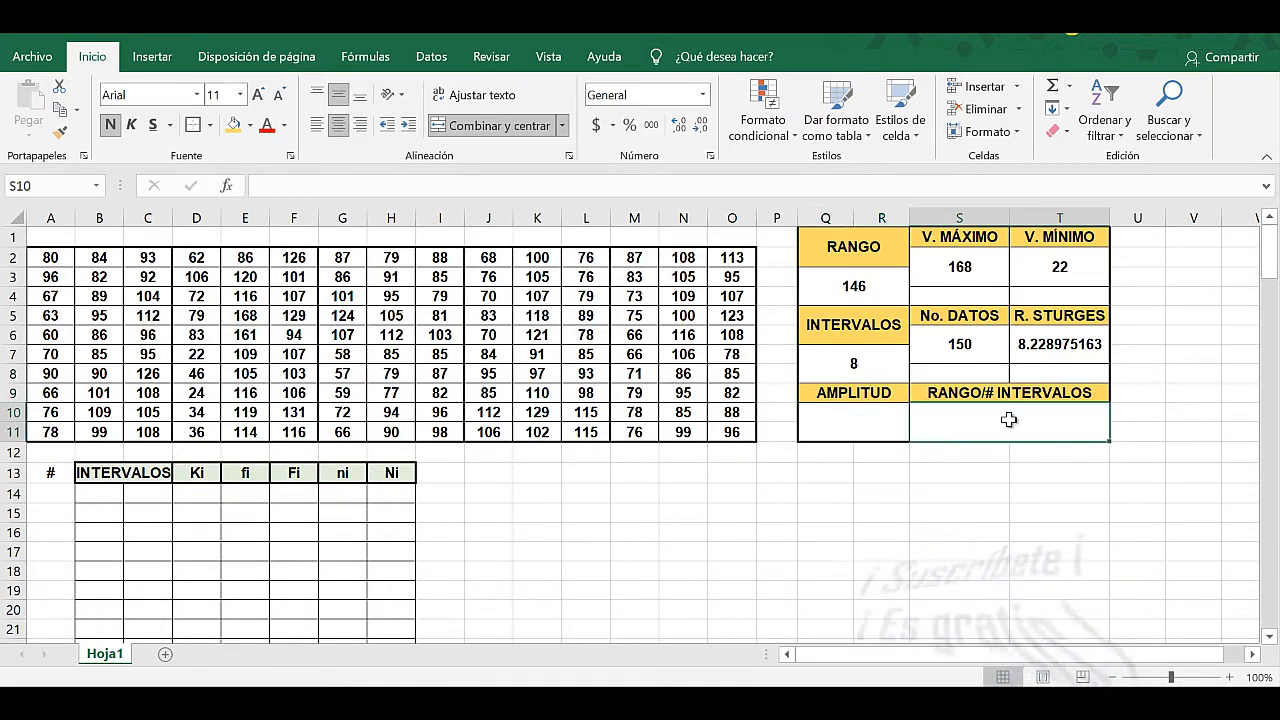
type("=")
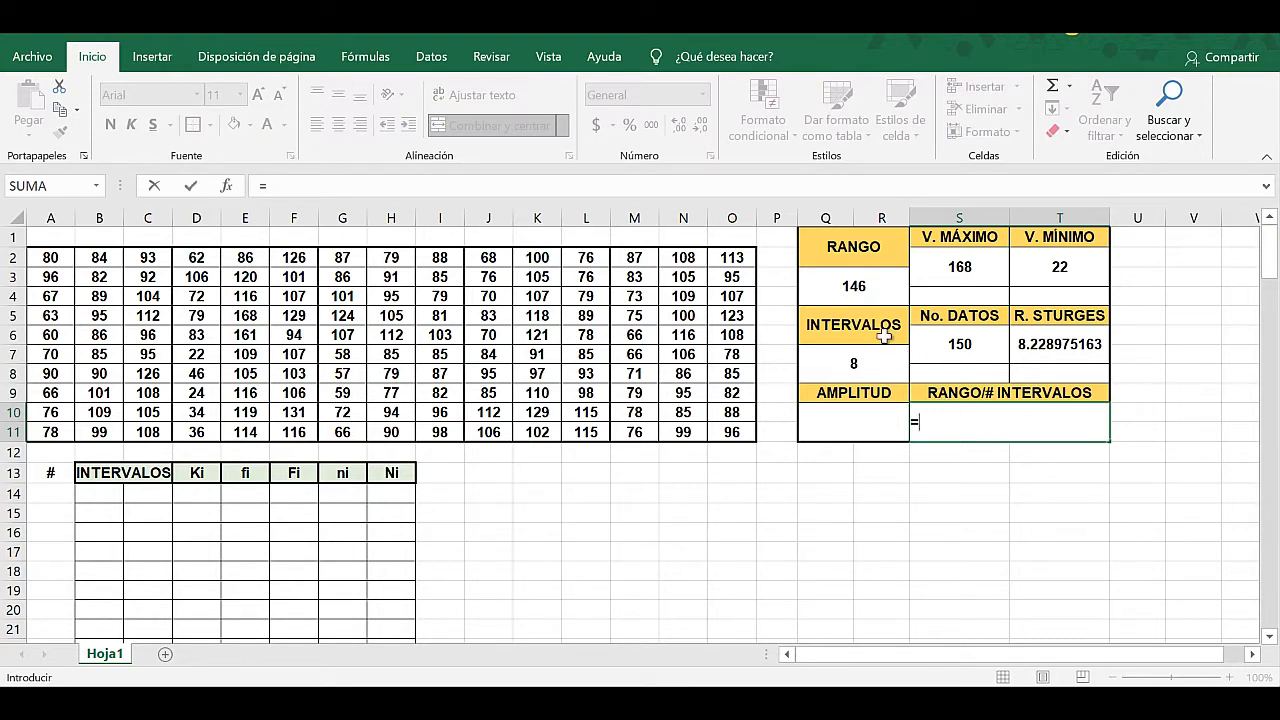
left_click(857, 286)
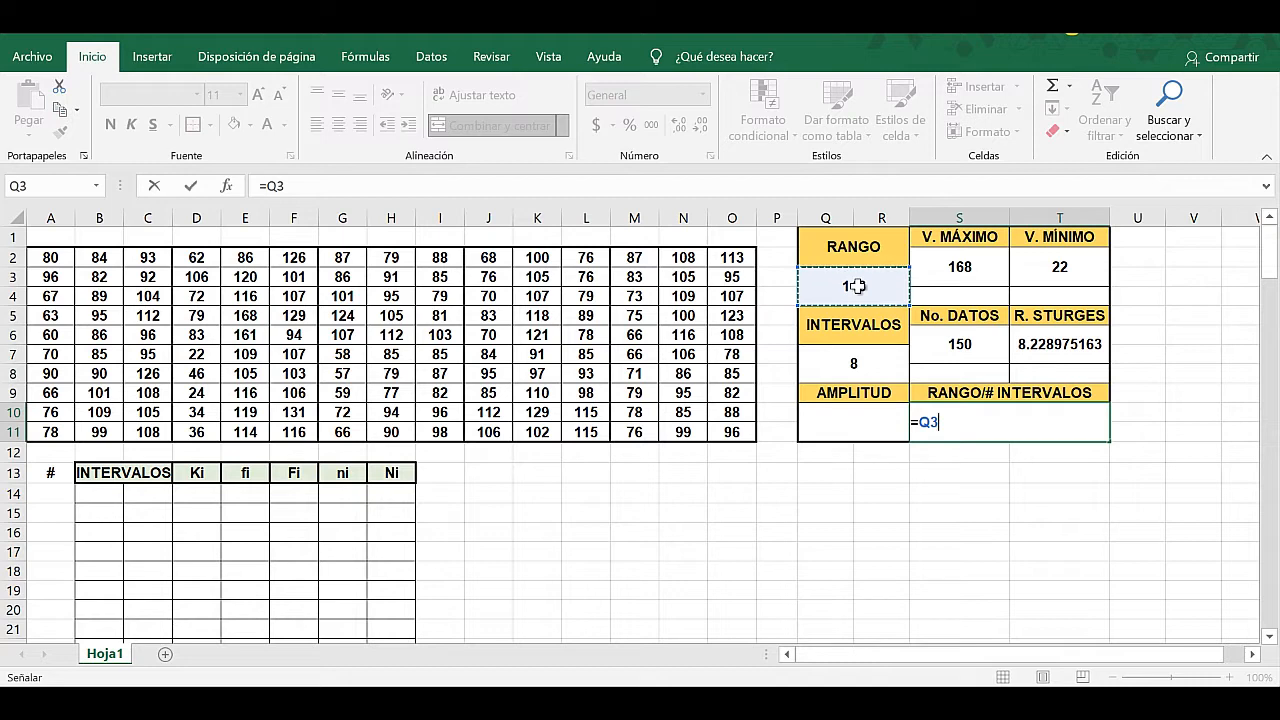
type("/")
left_click(880, 365)
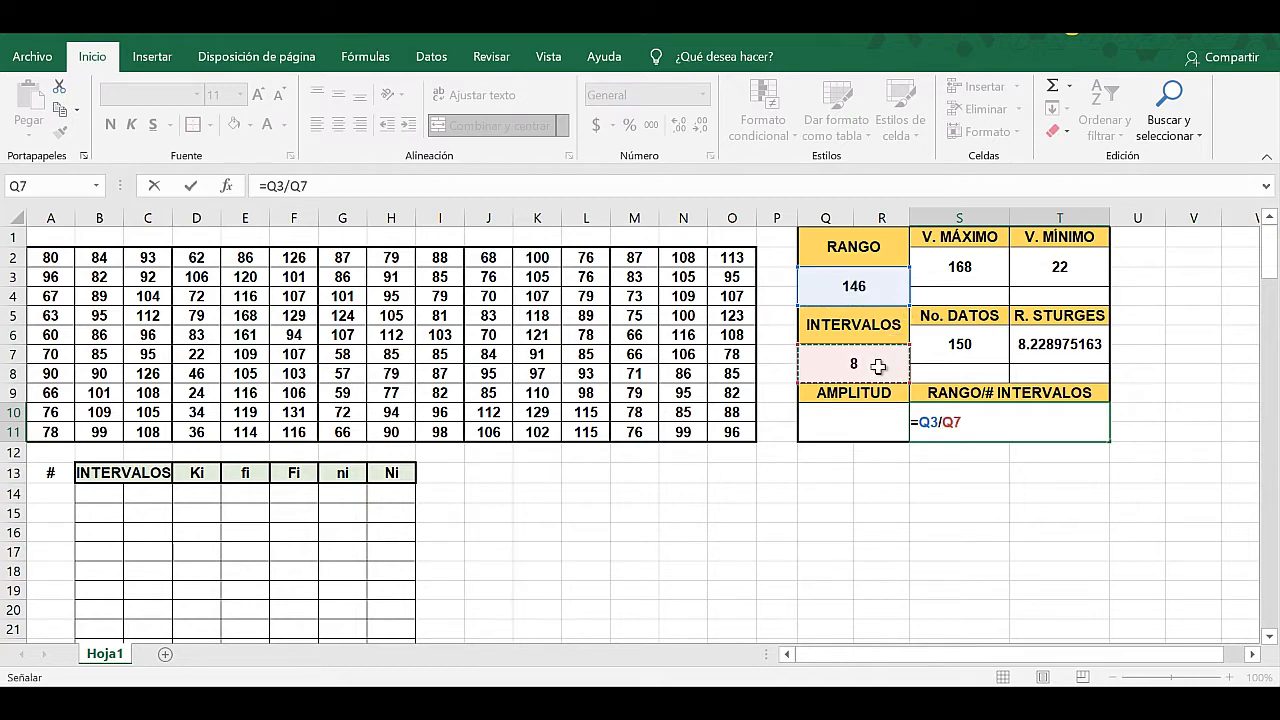
key("Return")
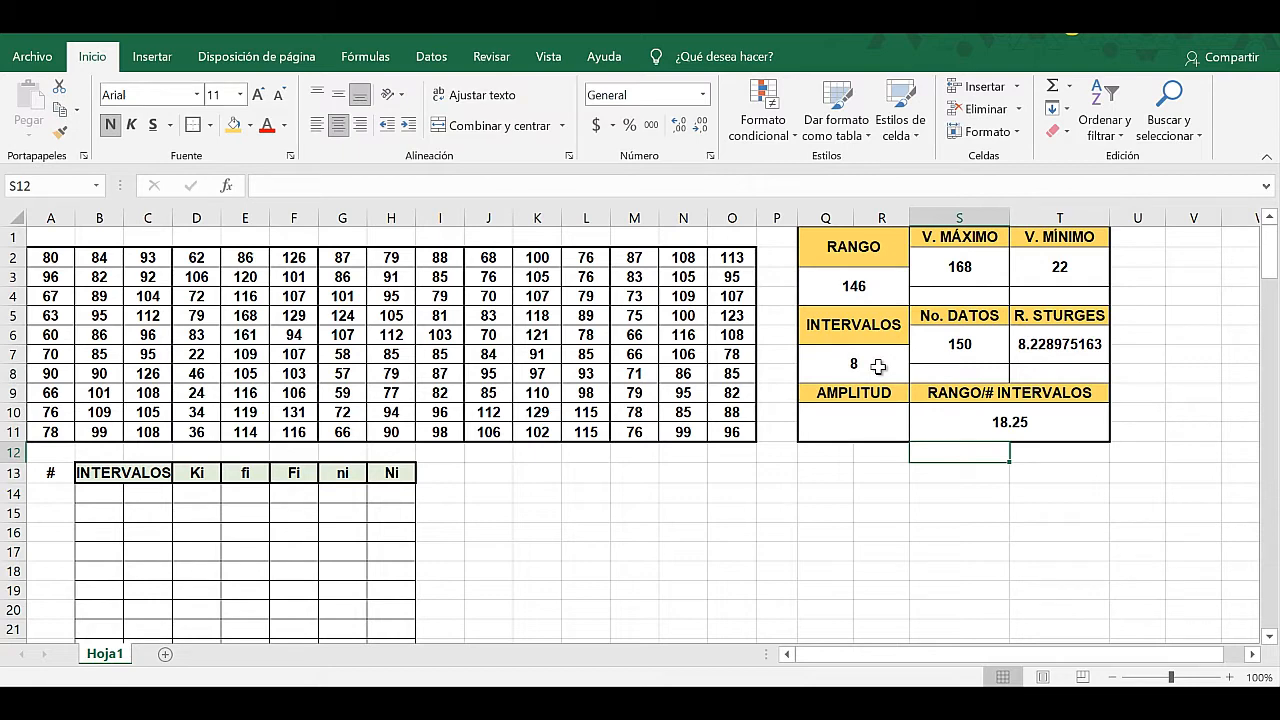
Enter 18.25 as the amplitude under AMPLITUD in cell Q10.
double_click(858, 423)
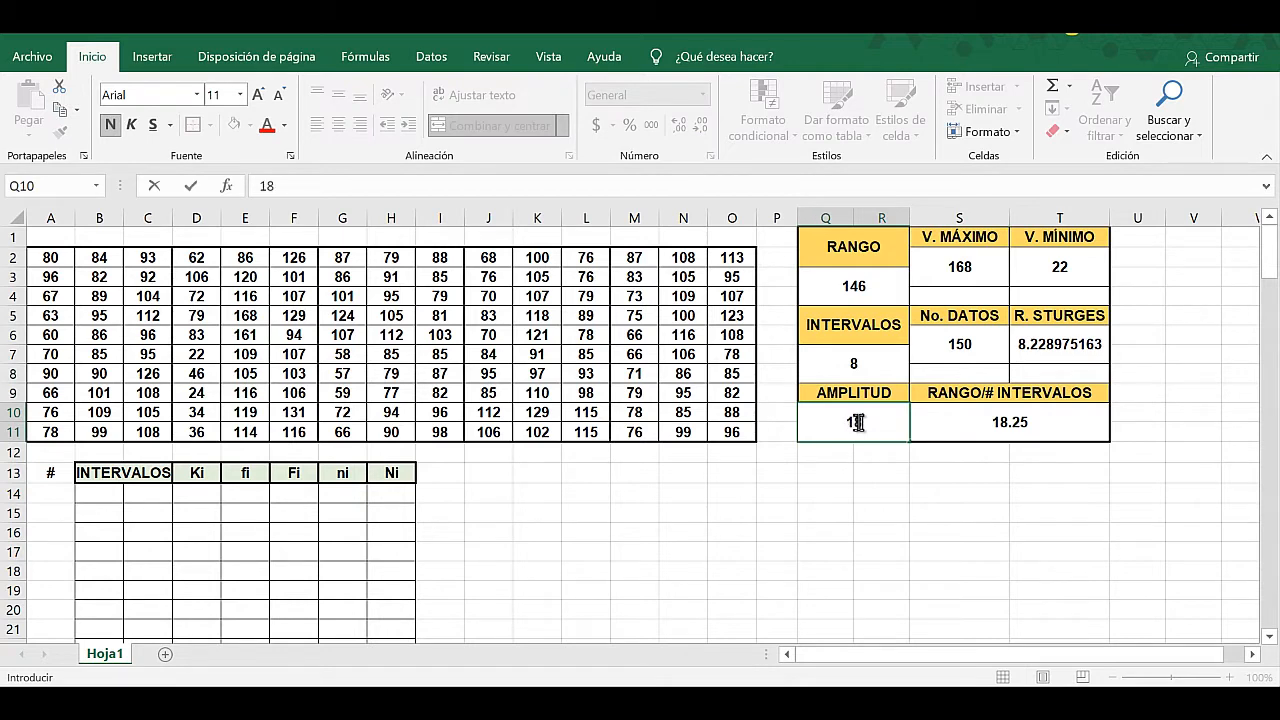
type("18.25")
key("Return")
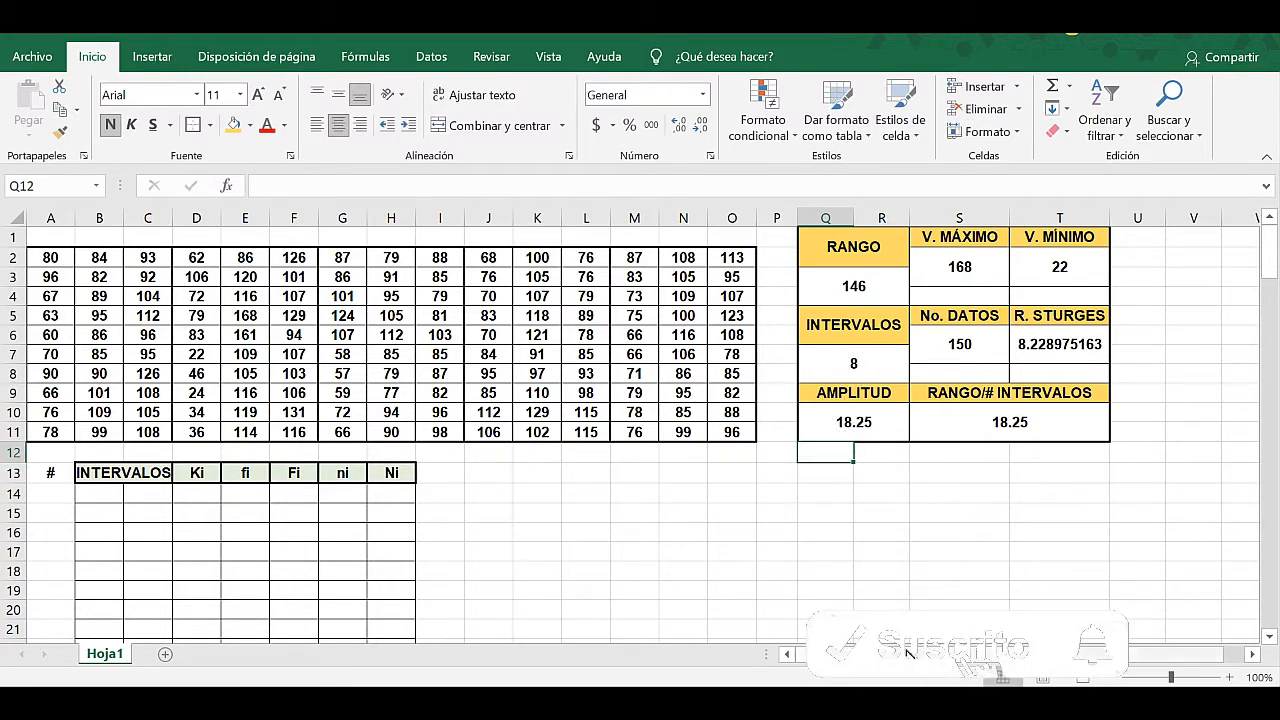
Number the intervals 1 to 8 under the # header in cells A14 to A21.
scroll(1250, 274, "down", 1)
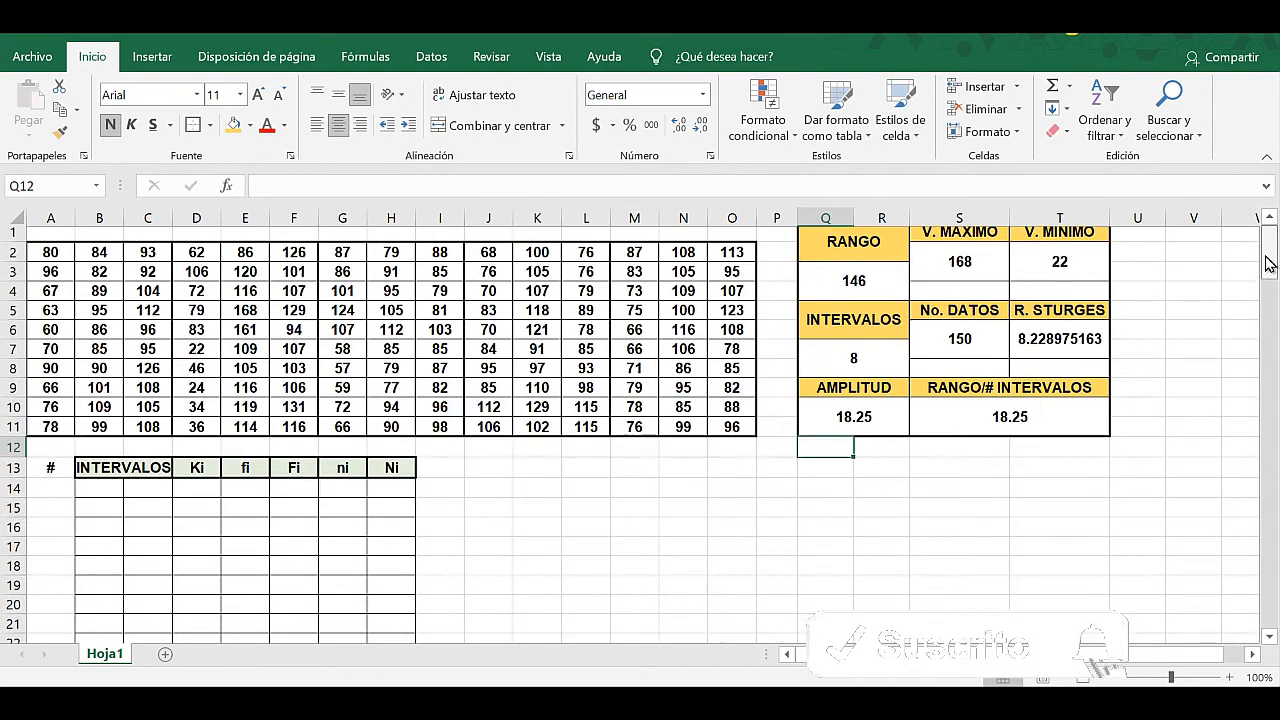
scroll(1250, 274, "down", 1)
left_click(54, 450)
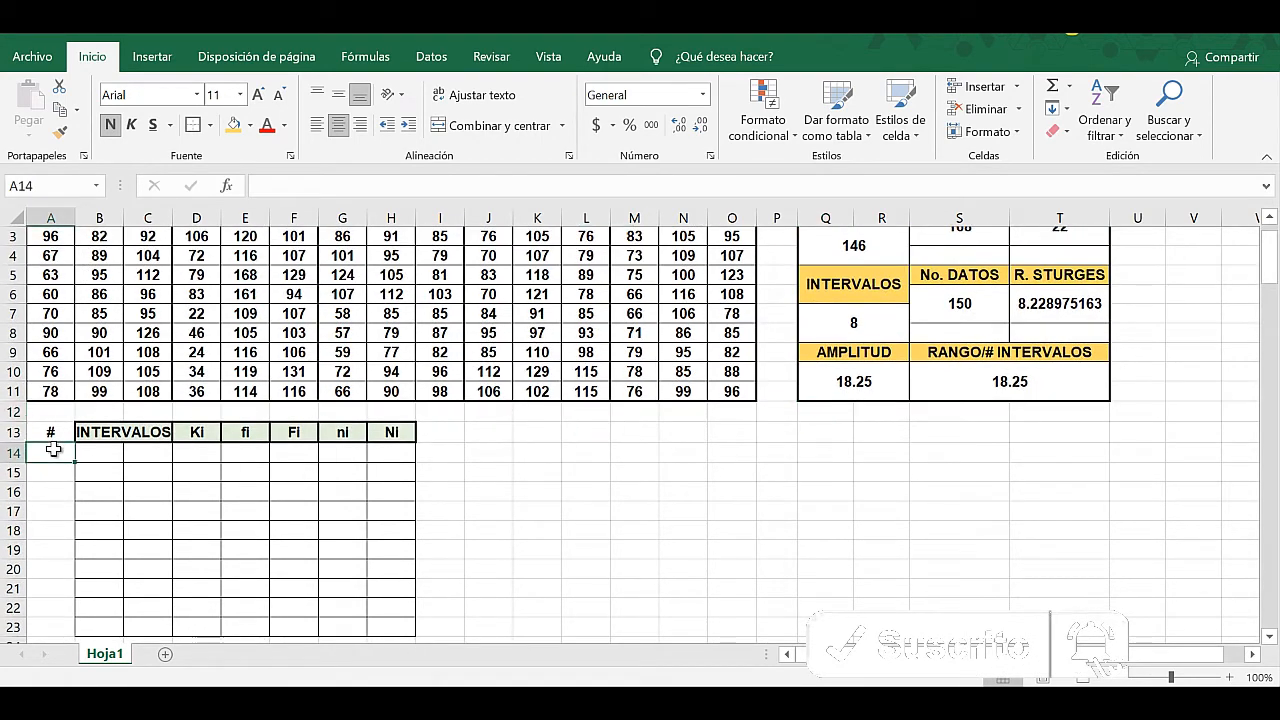
type("1 2 3 4 5 ")
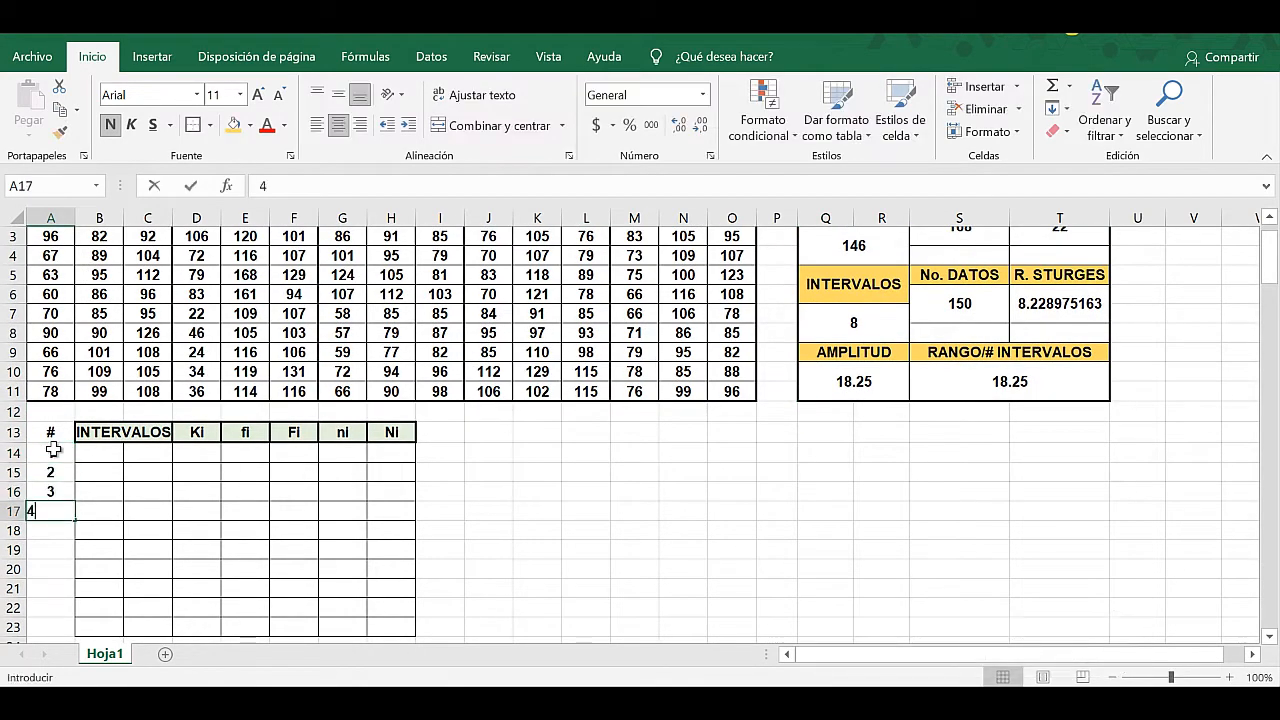
type("6")
key("Return")
type("7")
key("Return")
type("8")
key("Return")
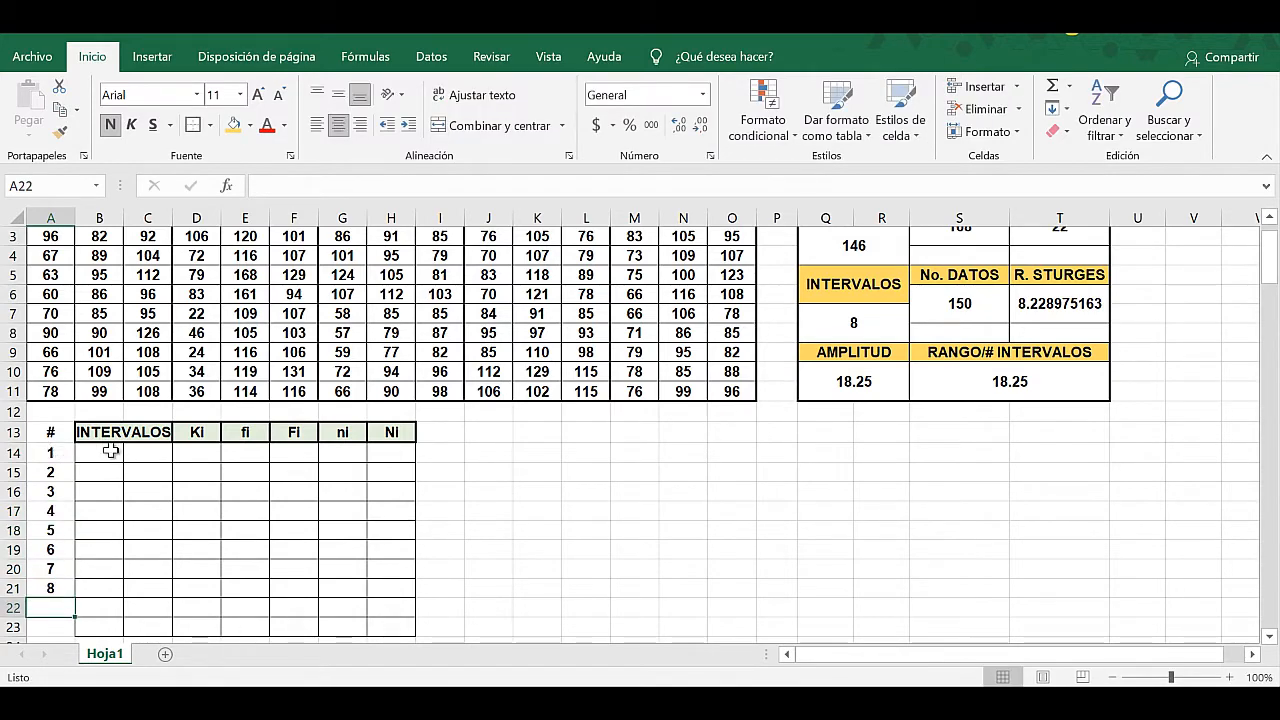
Set the first interval's lower limit in cell B14 to the data minimum with the formula =T2.
scroll(105, 461, "up", 1)
left_click(101, 491)
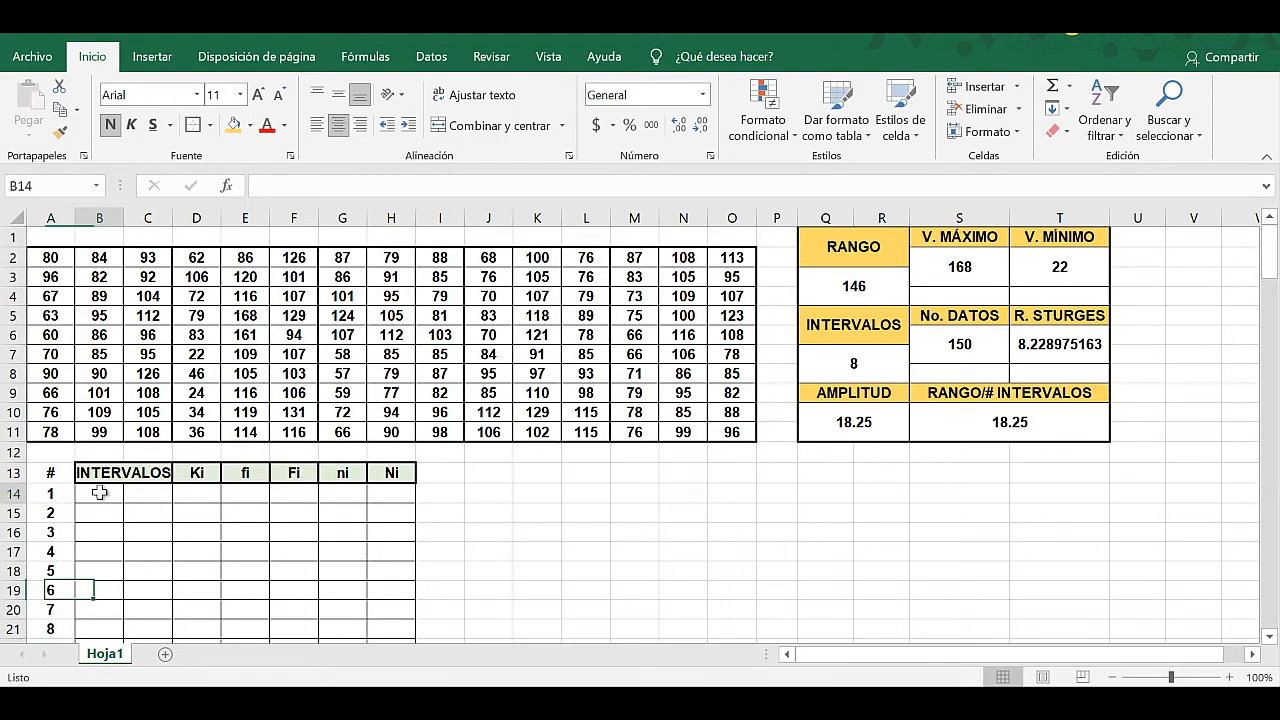
type("=")
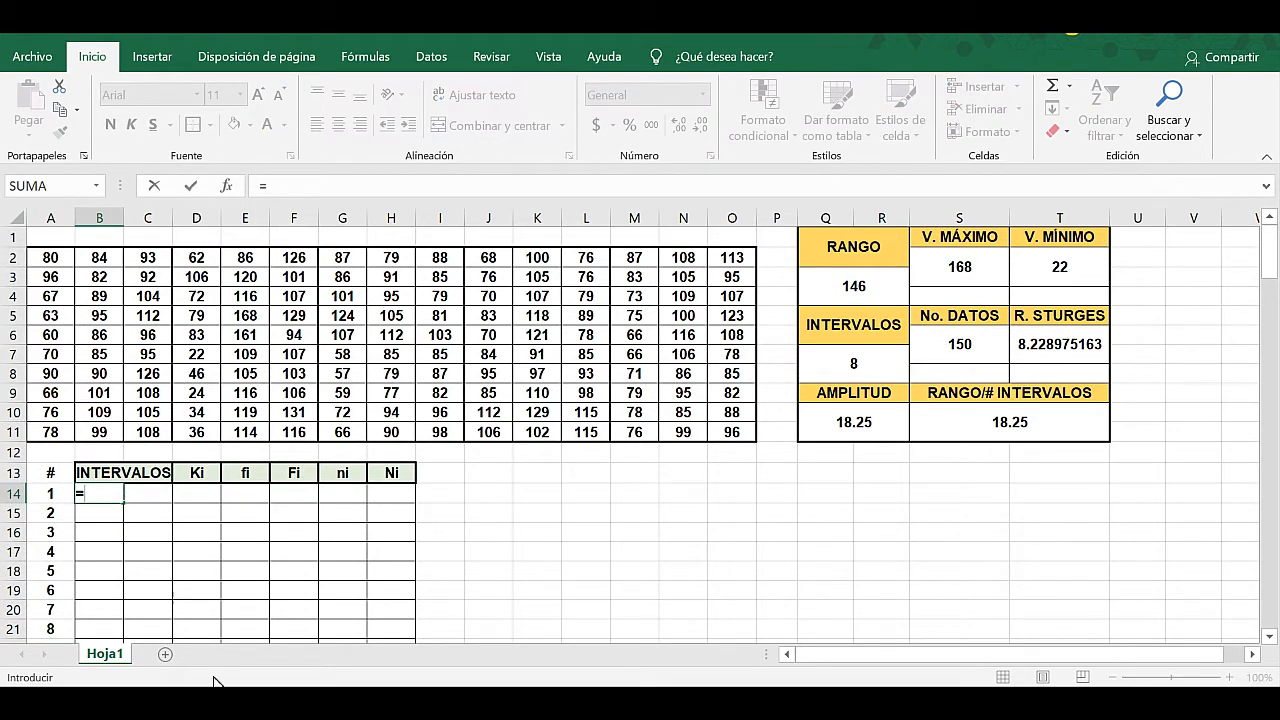
left_click(1069, 270)
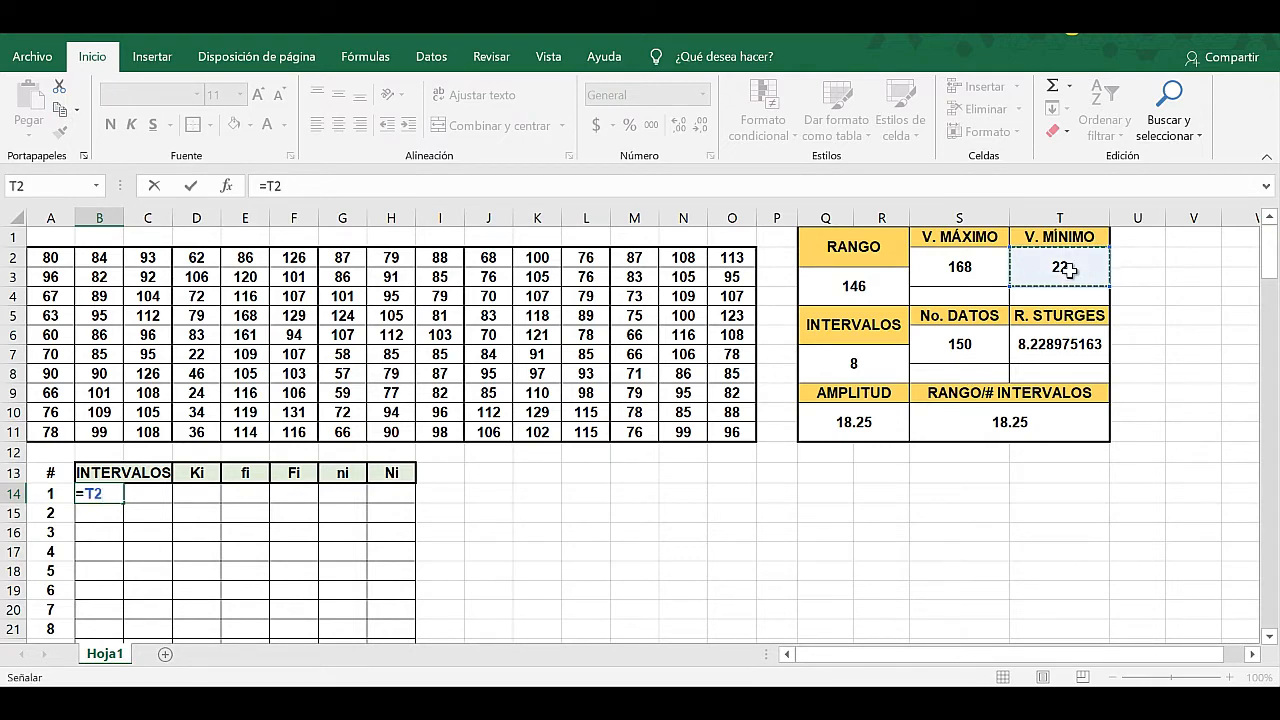
key("Return")
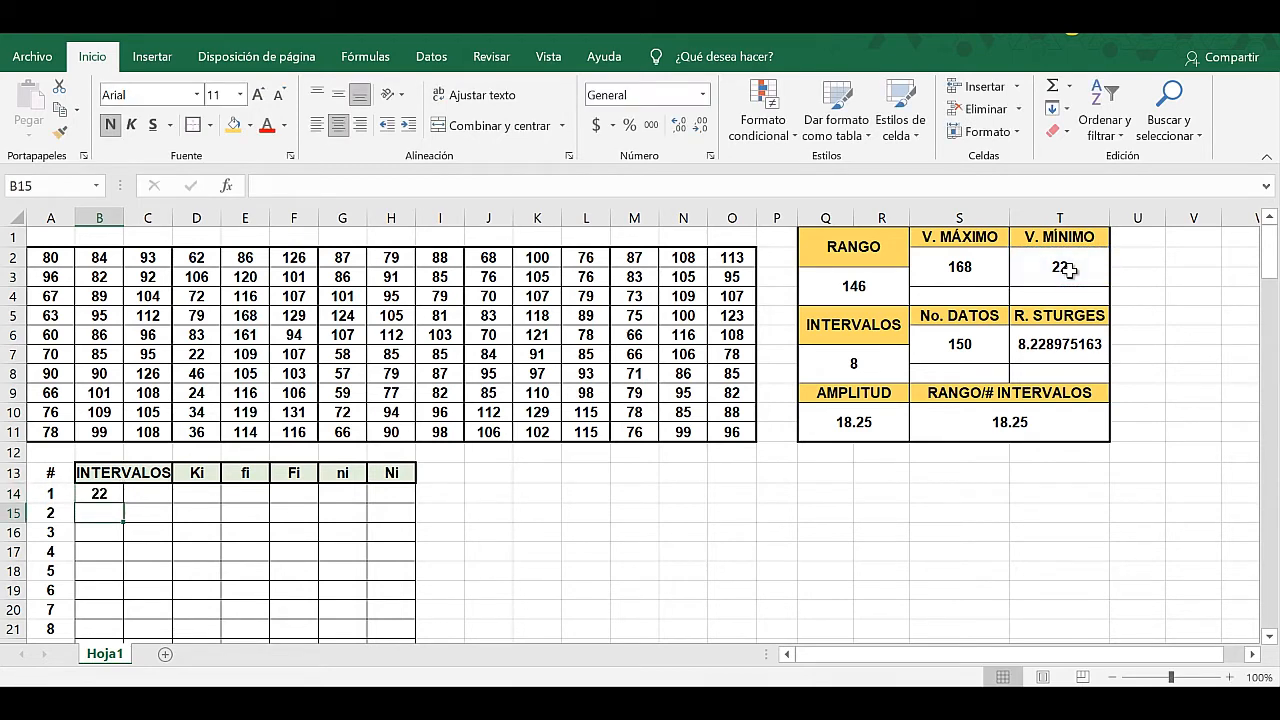
Calculate the first interval's upper limit in cell C14 as lower limit plus fixed amplitude with =B14+$Q$10.
key("Up")
key("Right")
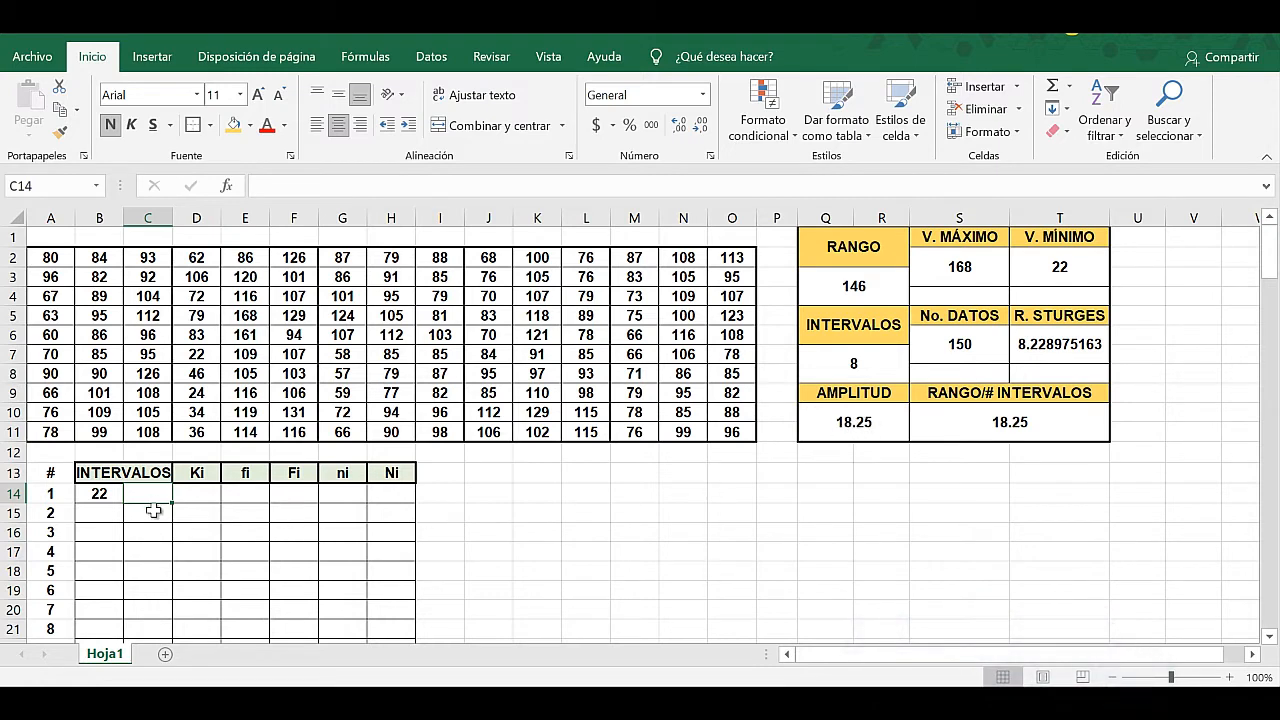
type("=")
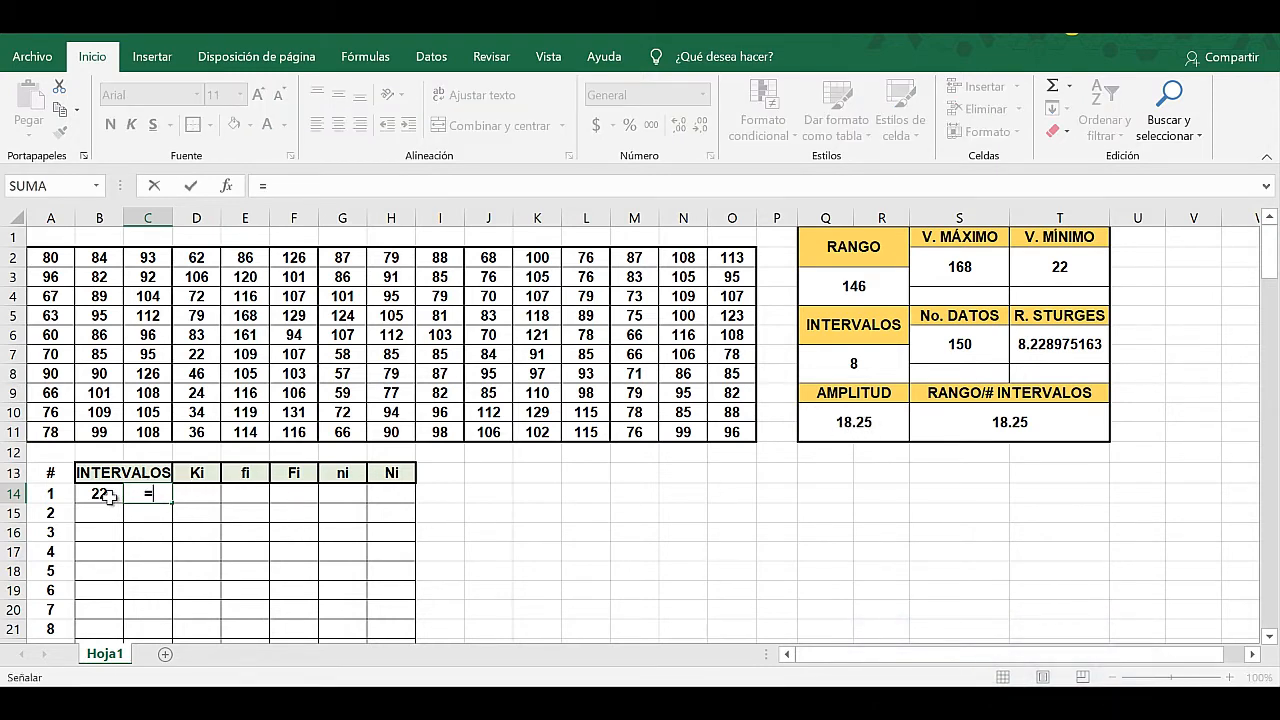
left_click(106, 494)
type("+")
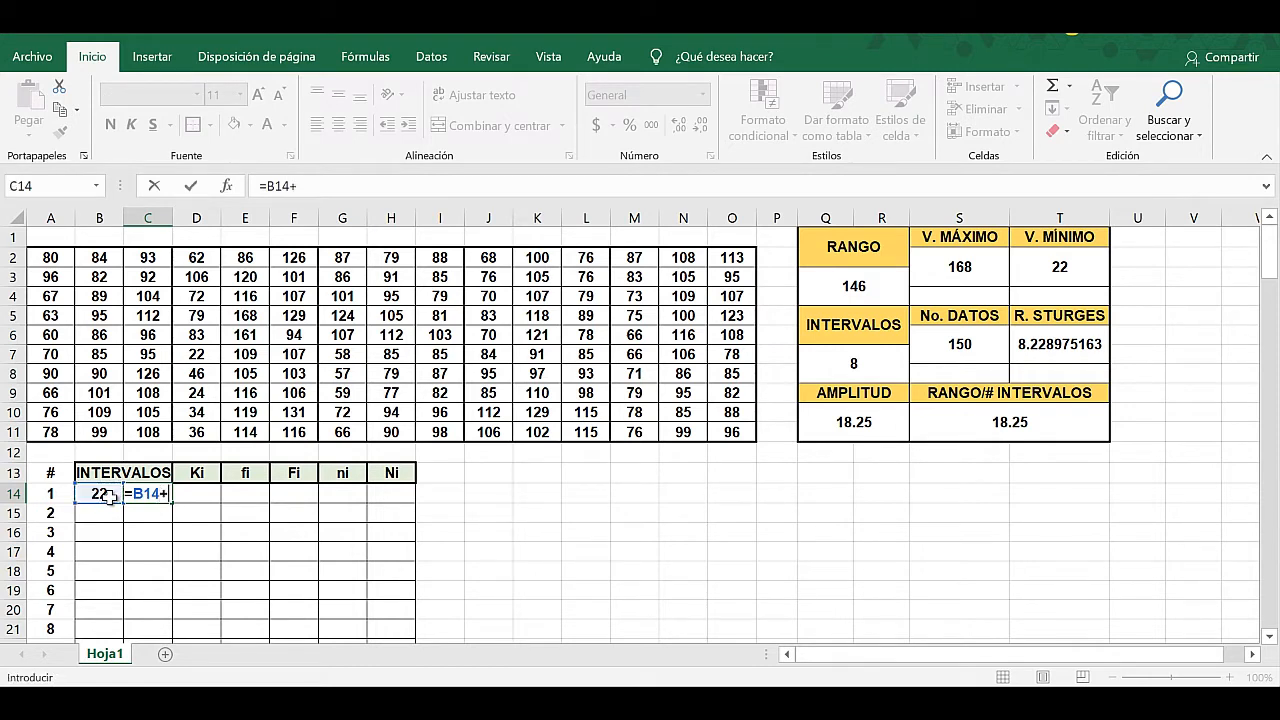
left_click(873, 420)
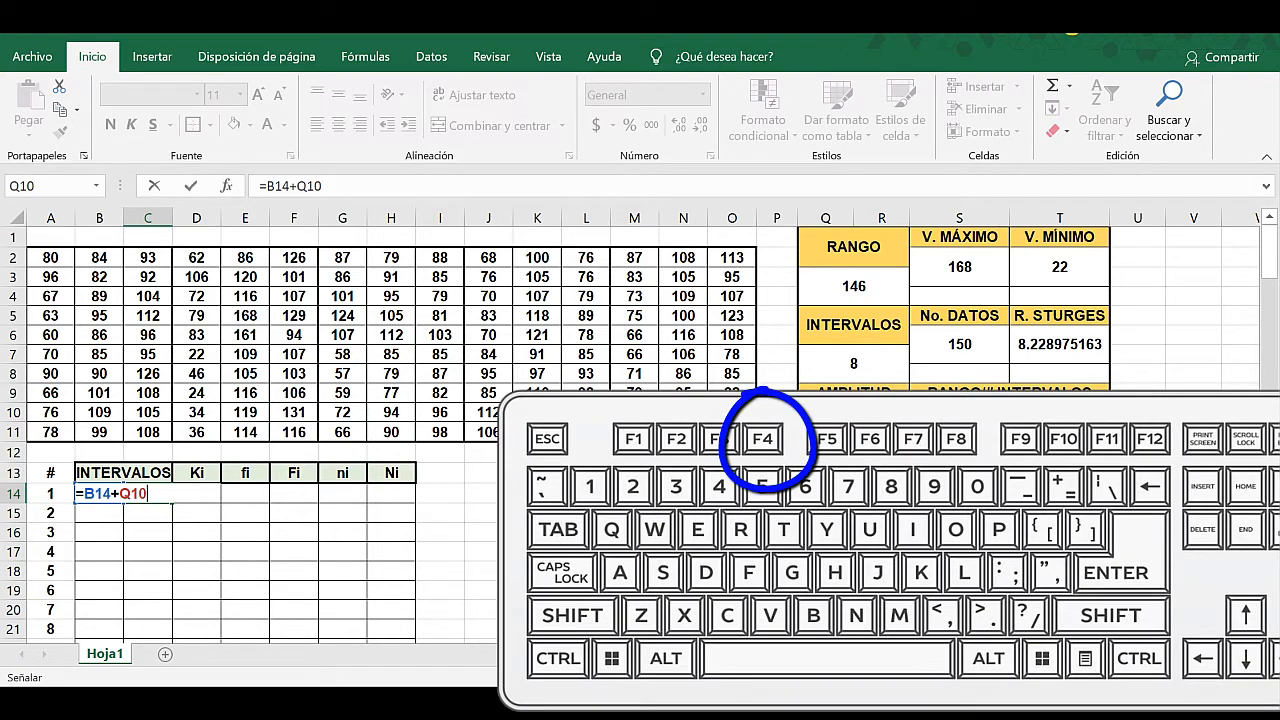
key("F4")
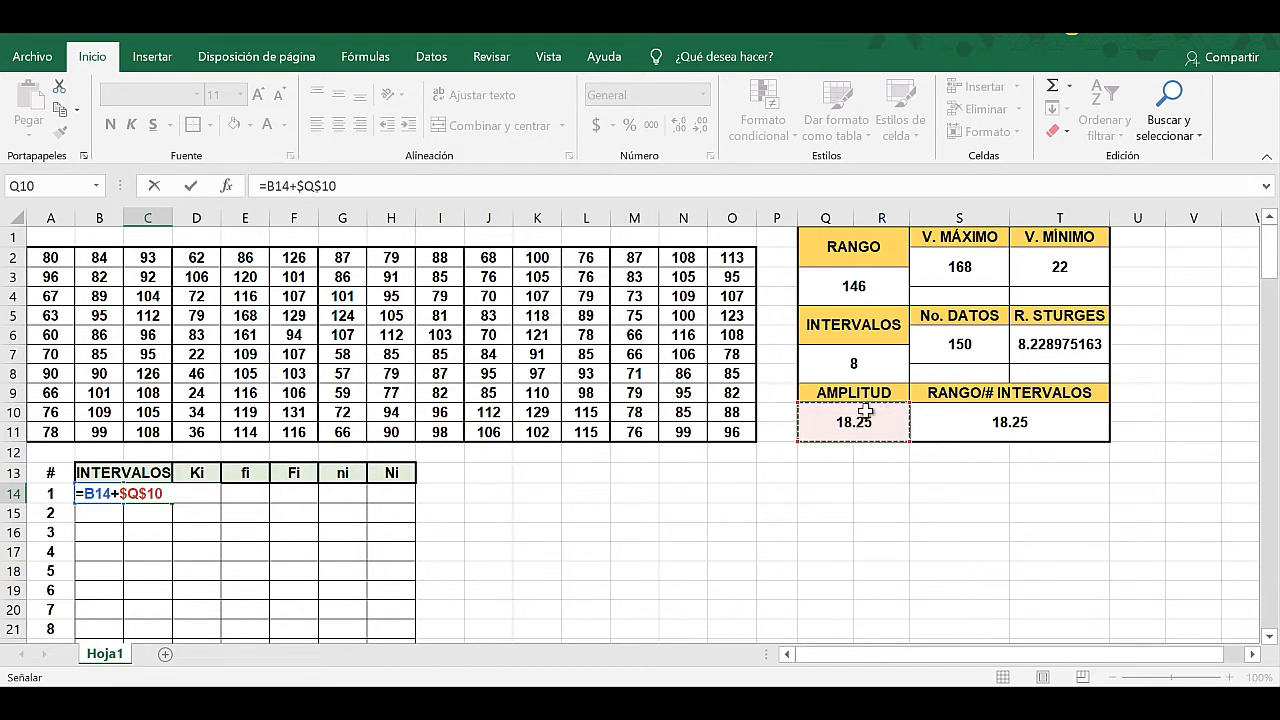
key("Return")
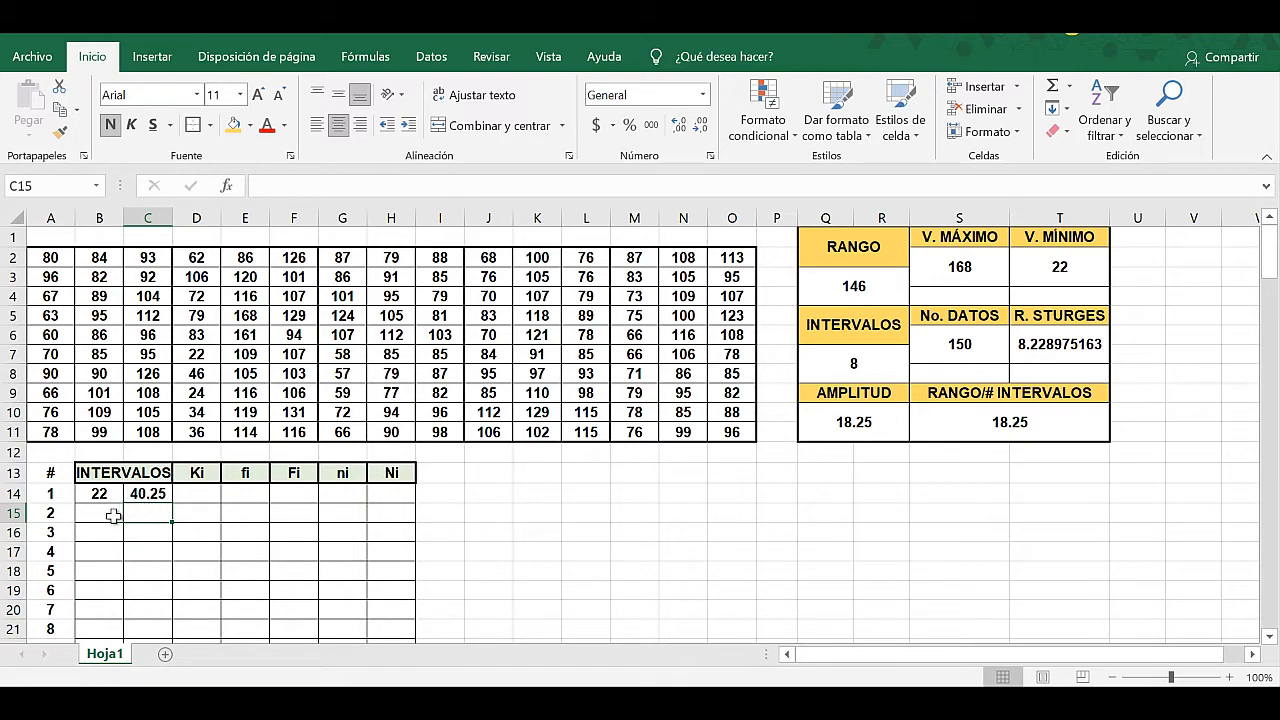
Set the second interval's lower limit in cell B15 to the previous upper limit with the formula =C14.
scroll(108, 517, "down", 1)
left_click(91, 456)
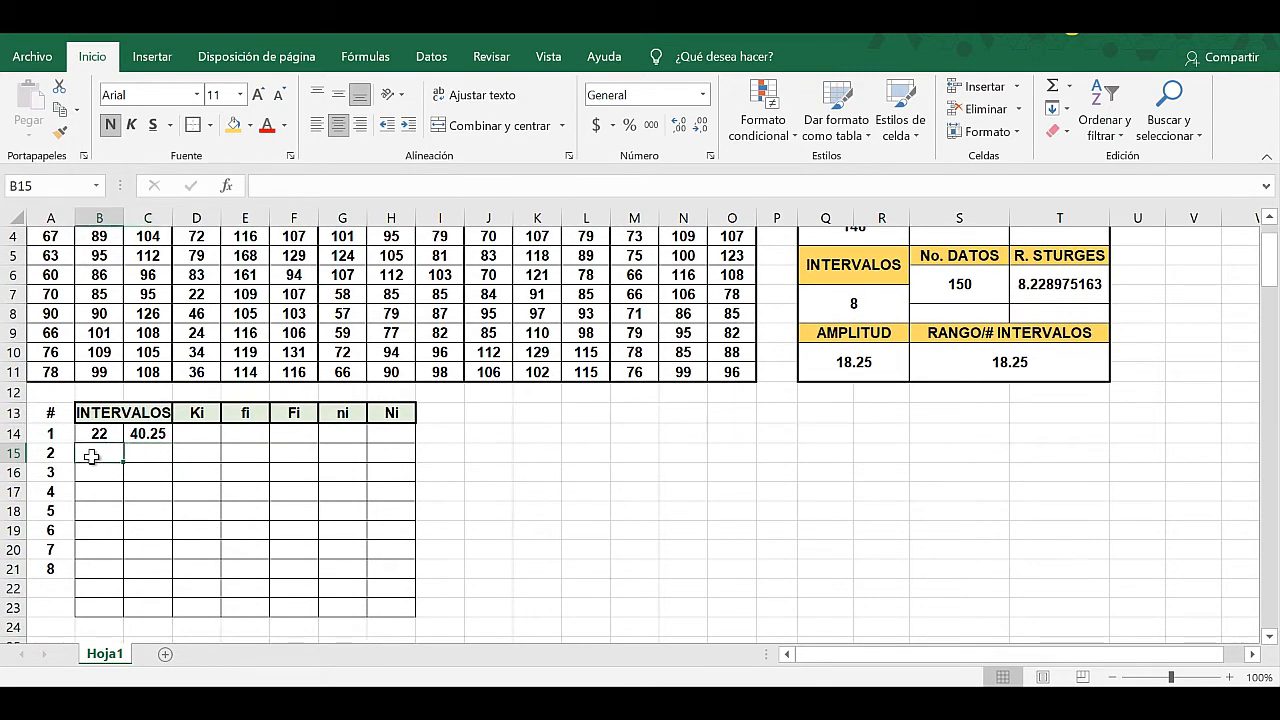
type("=")
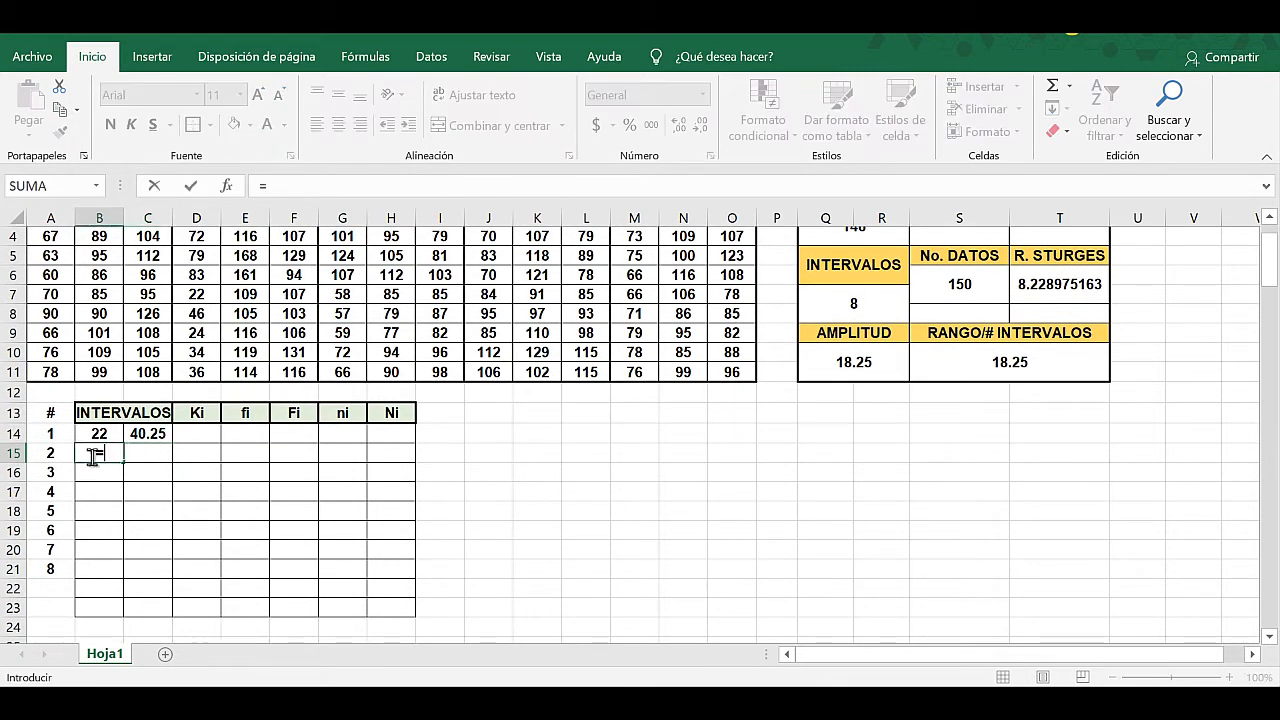
left_click(148, 432)
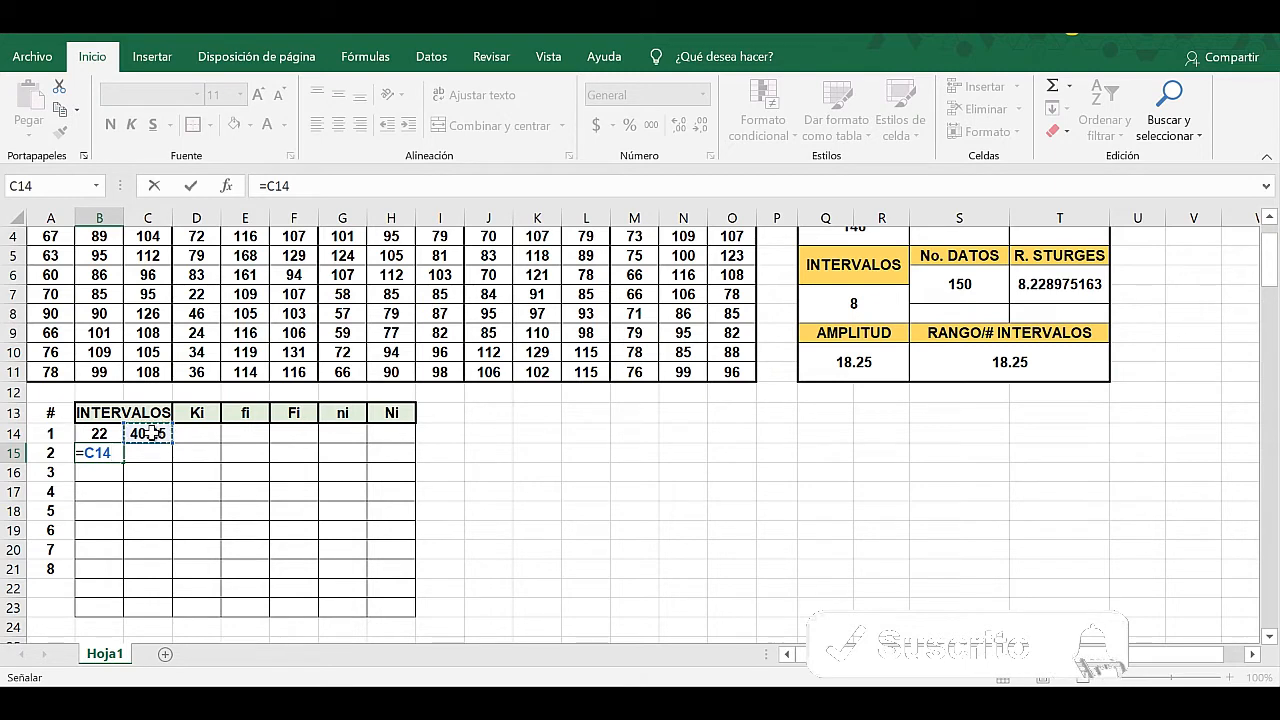
key("Return")
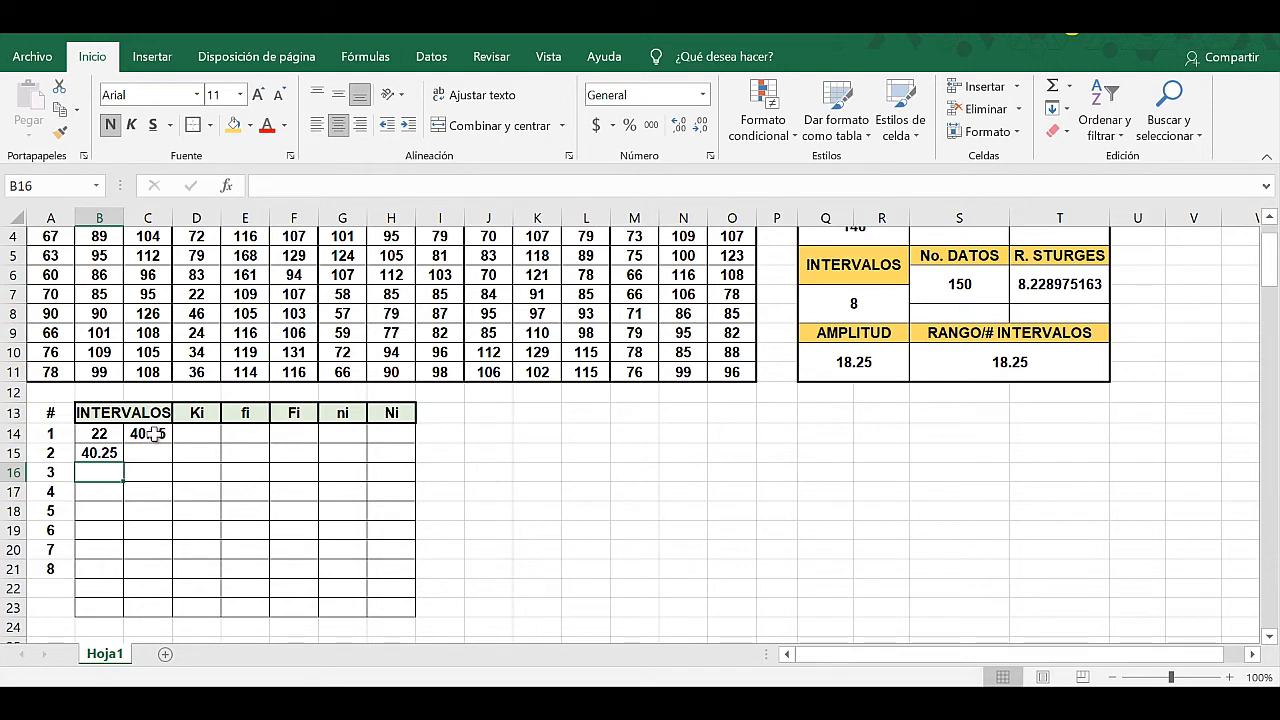
Fill the upper limit formula from C14 down to C21 for all eight intervals.
left_click(152, 433)
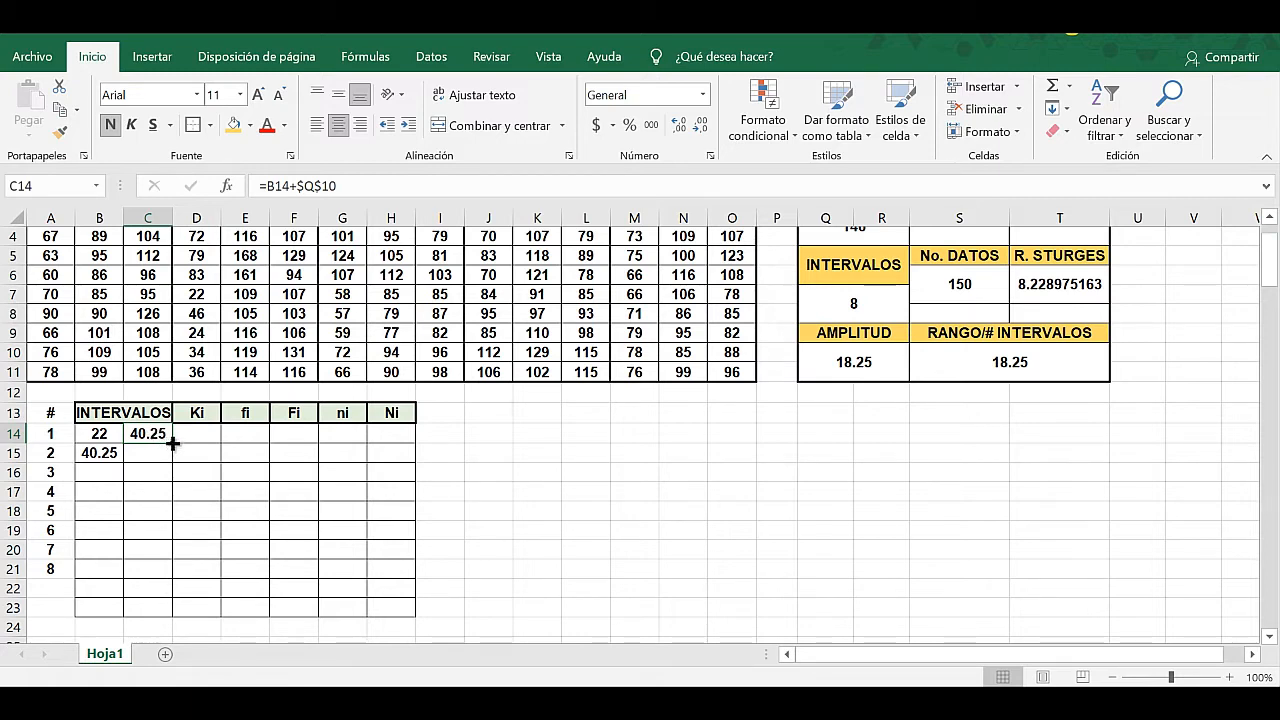
left_click_drag(171, 443, 179, 513)
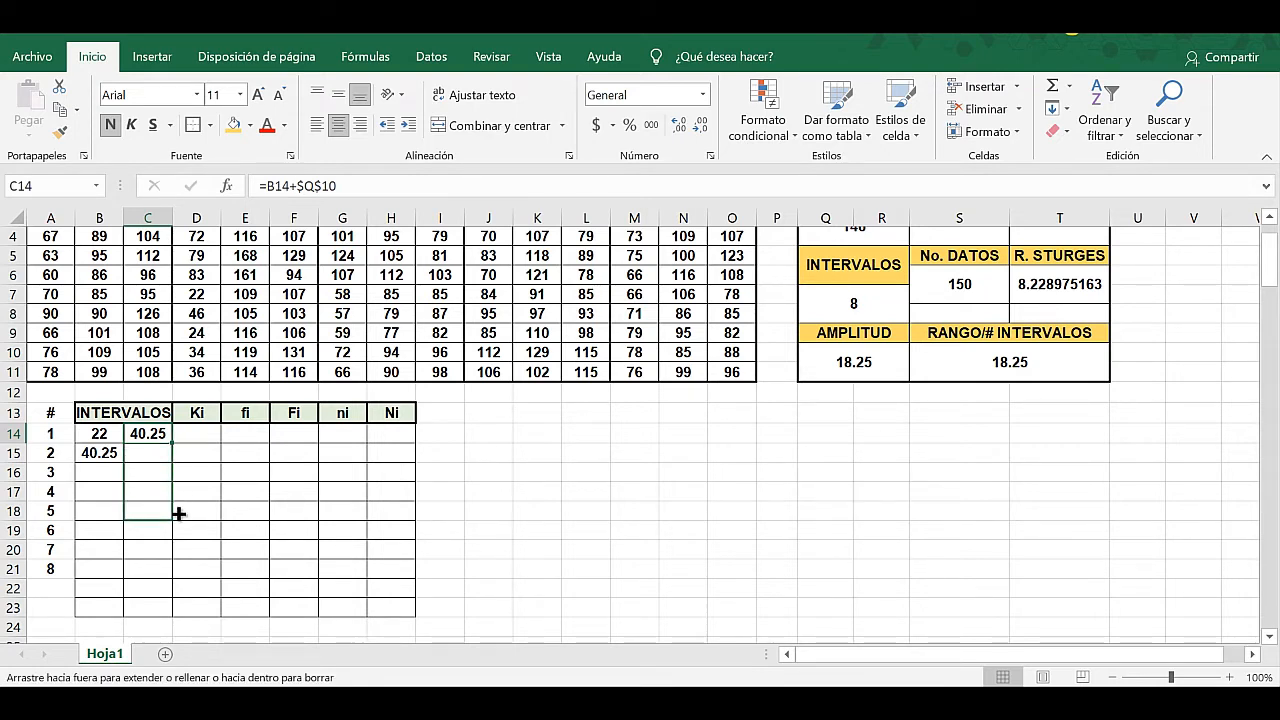
left_click_drag(179, 513, 171, 573)
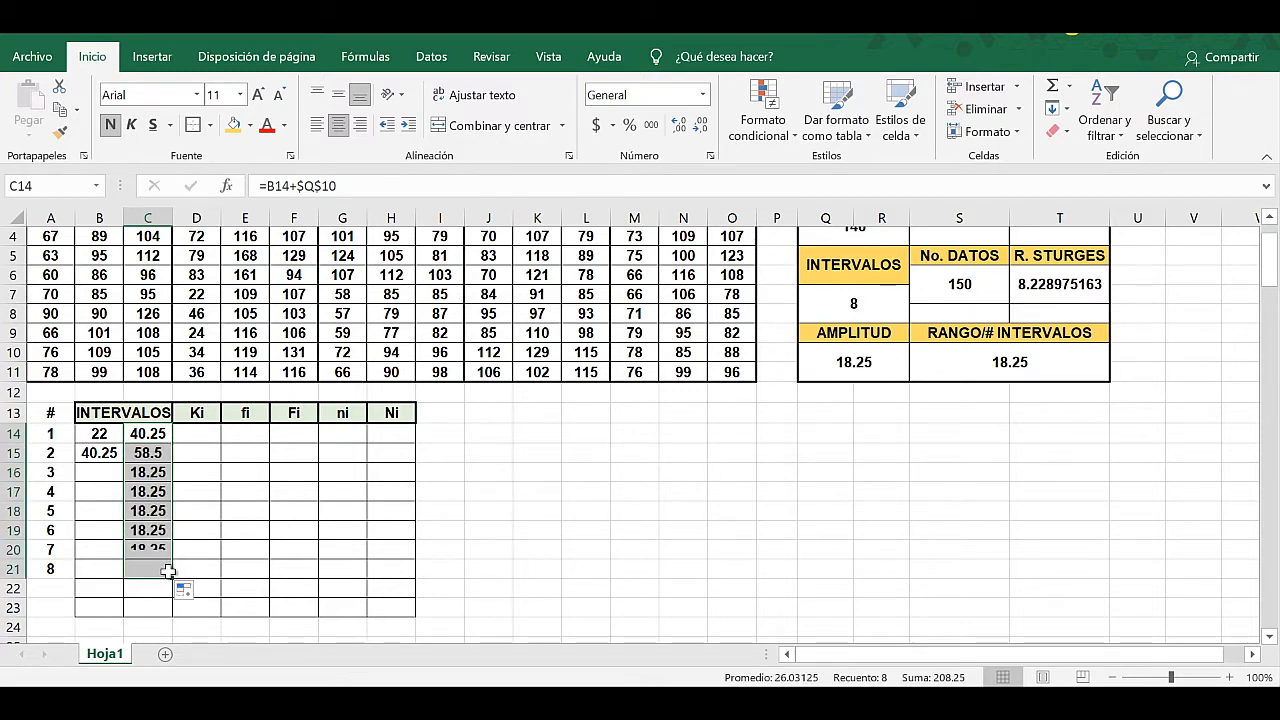
Fill the lower limit formula from B15 down to B21 for the remaining intervals.
left_click(103, 452)
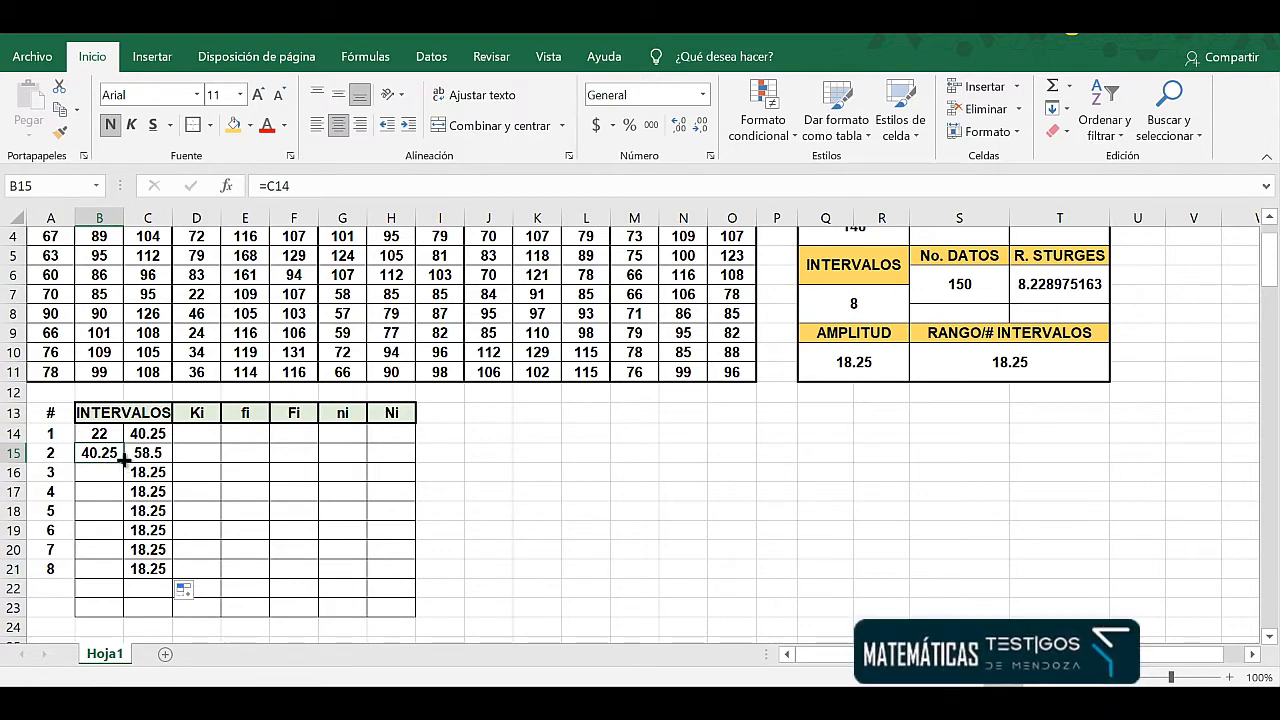
left_click_drag(122, 458, 126, 570)
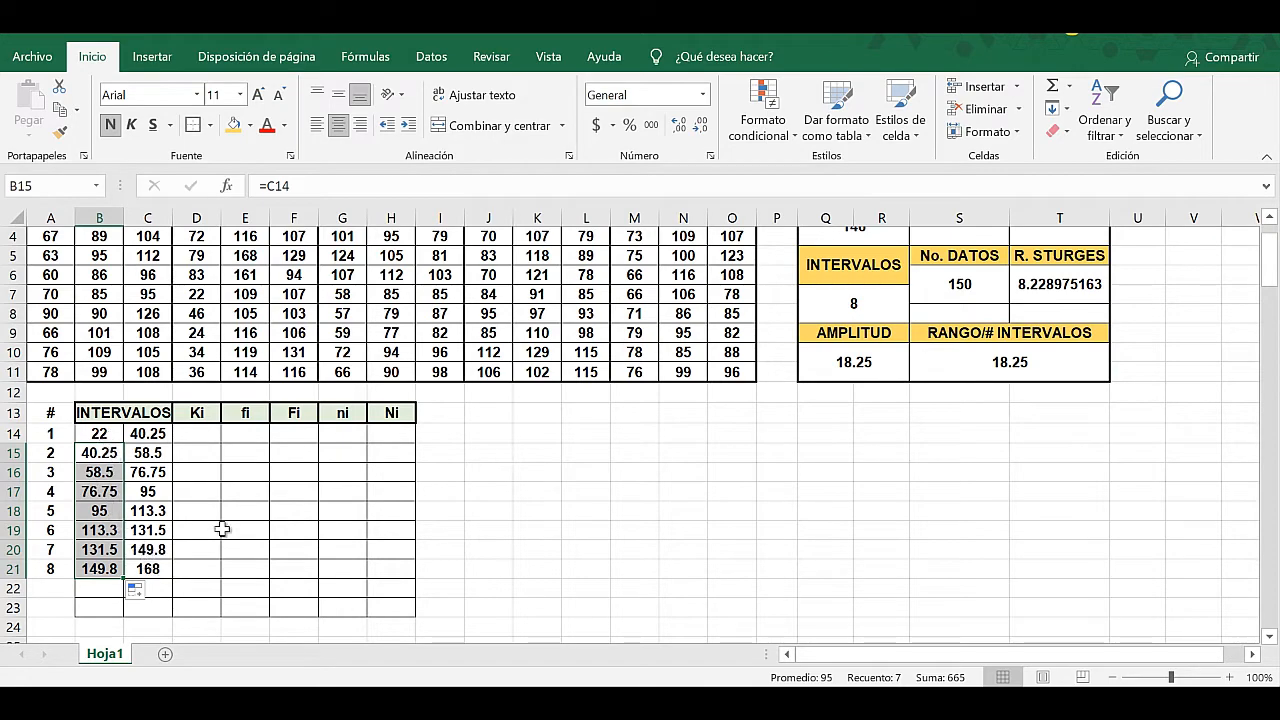
scroll(815, 350, "up", 1)
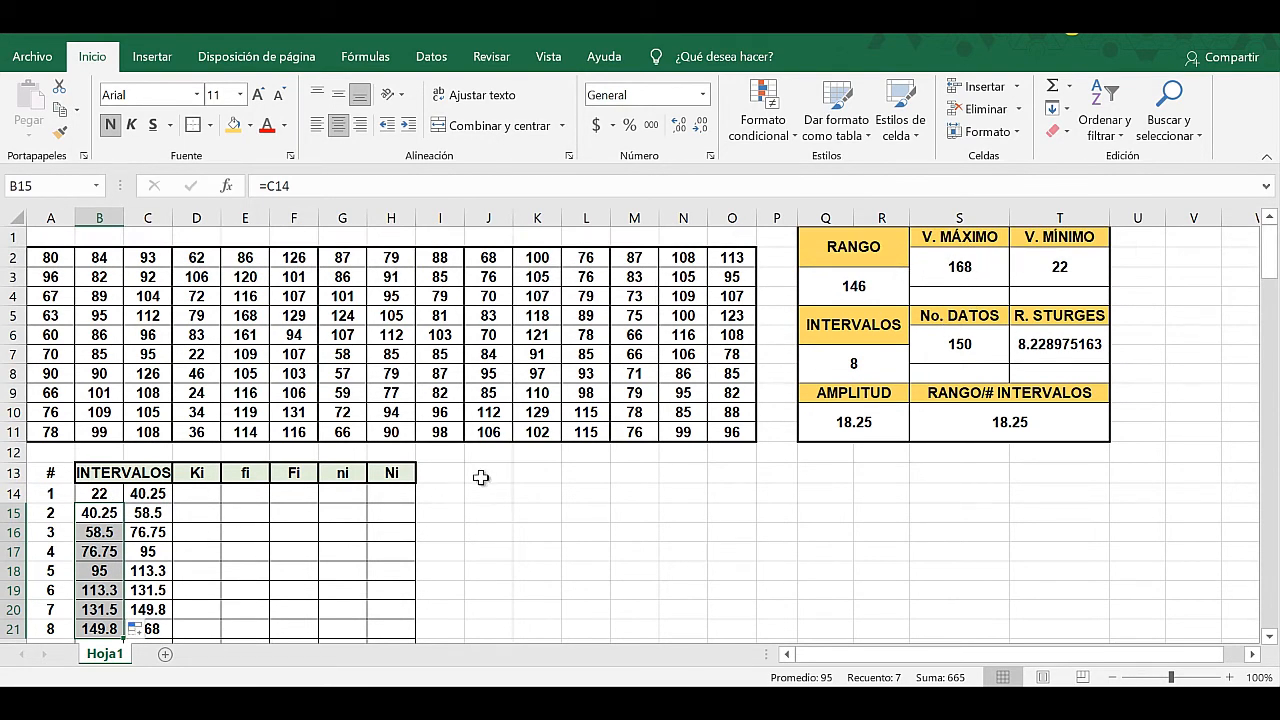
scroll(280, 500, "down", 1)
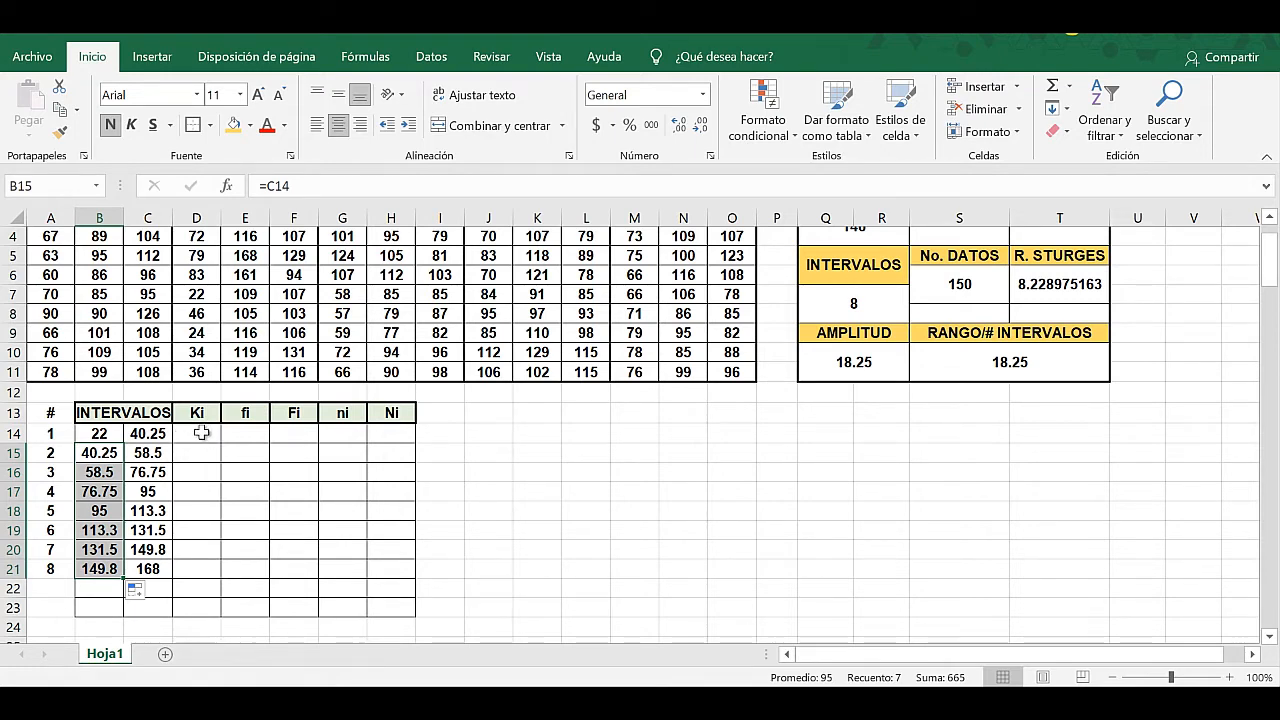
Calculate the first interval's class mark Ki in cell D14 with the formula =(C14+B14)/2.
left_click(201, 432)
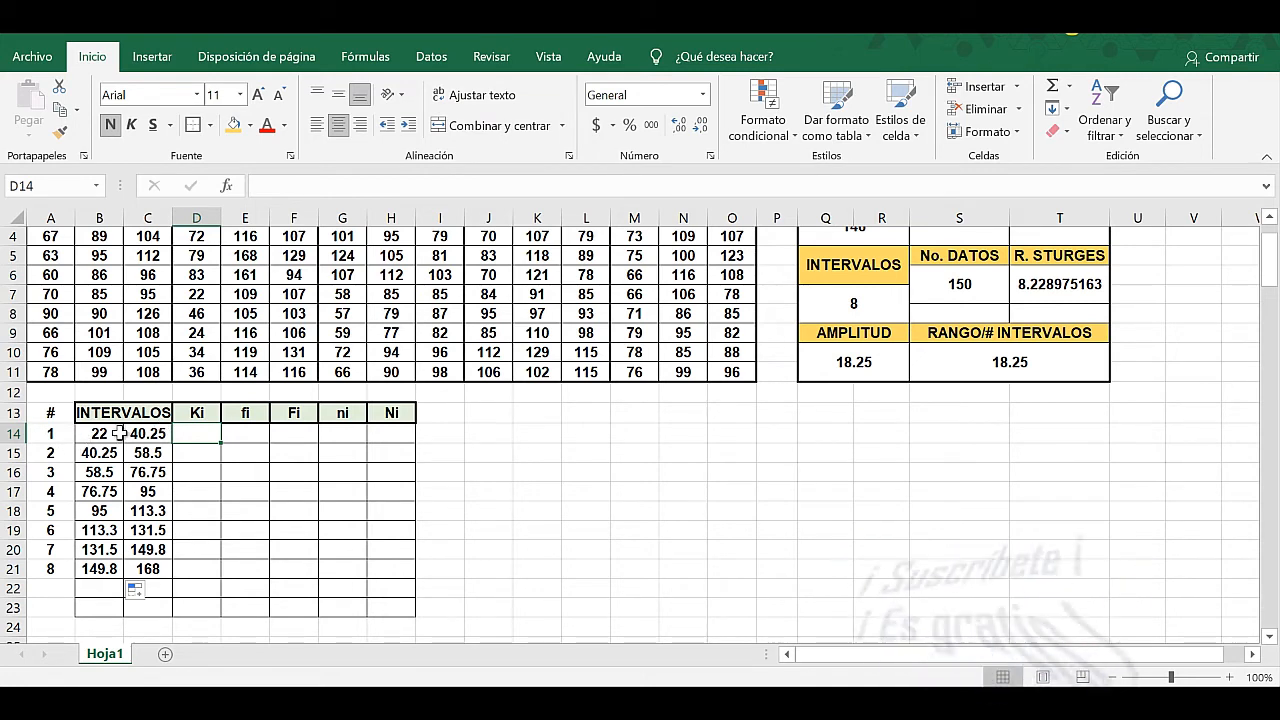
double_click(195, 429)
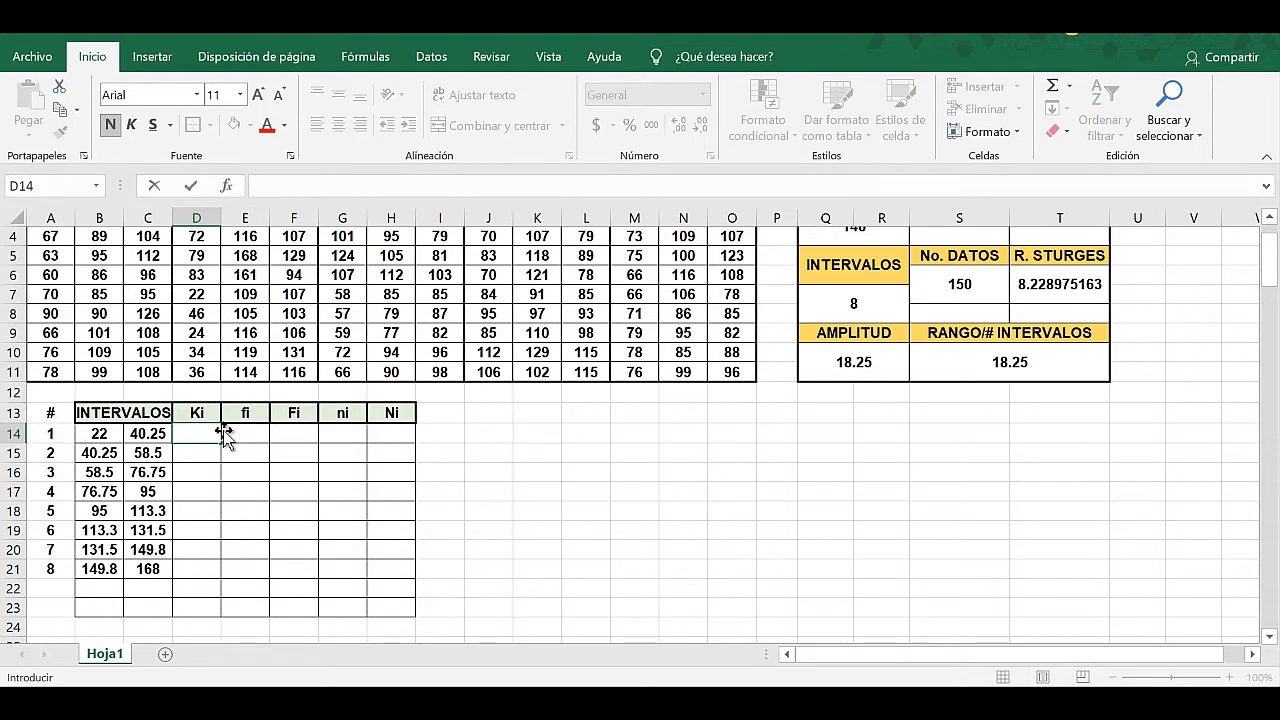
type("=(")
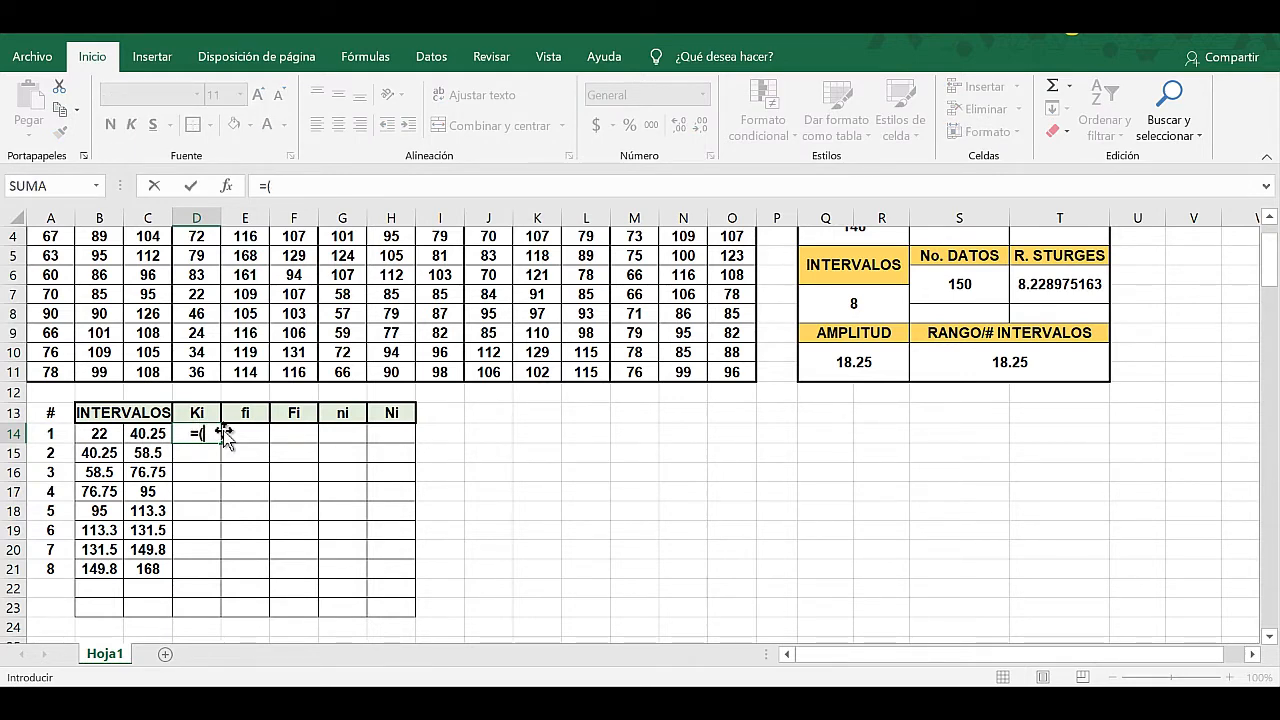
left_click(145, 433)
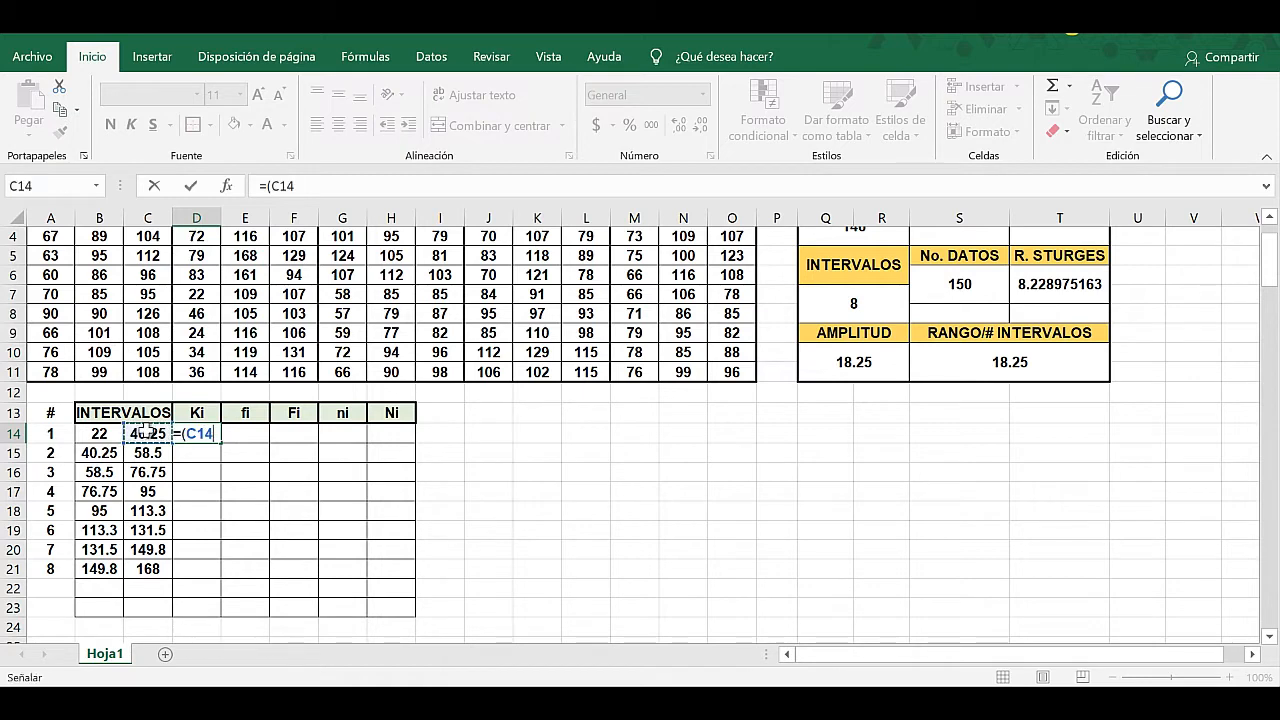
type("+")
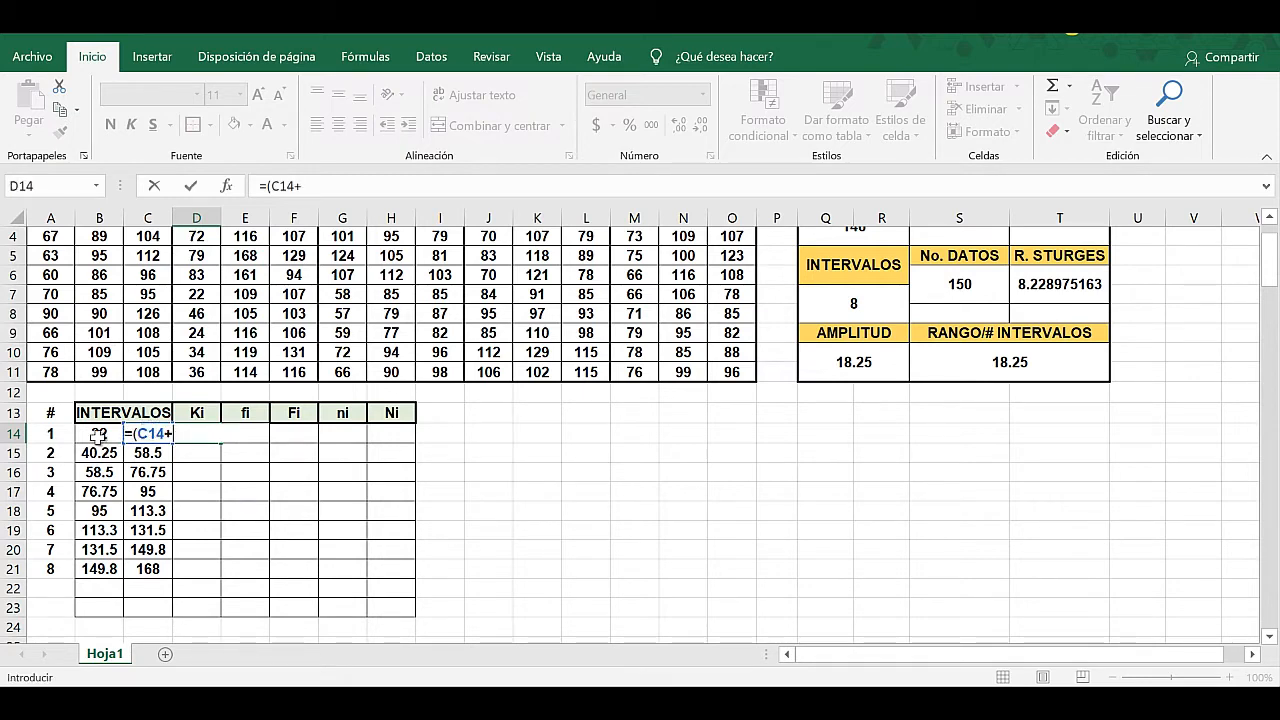
left_click(99, 434)
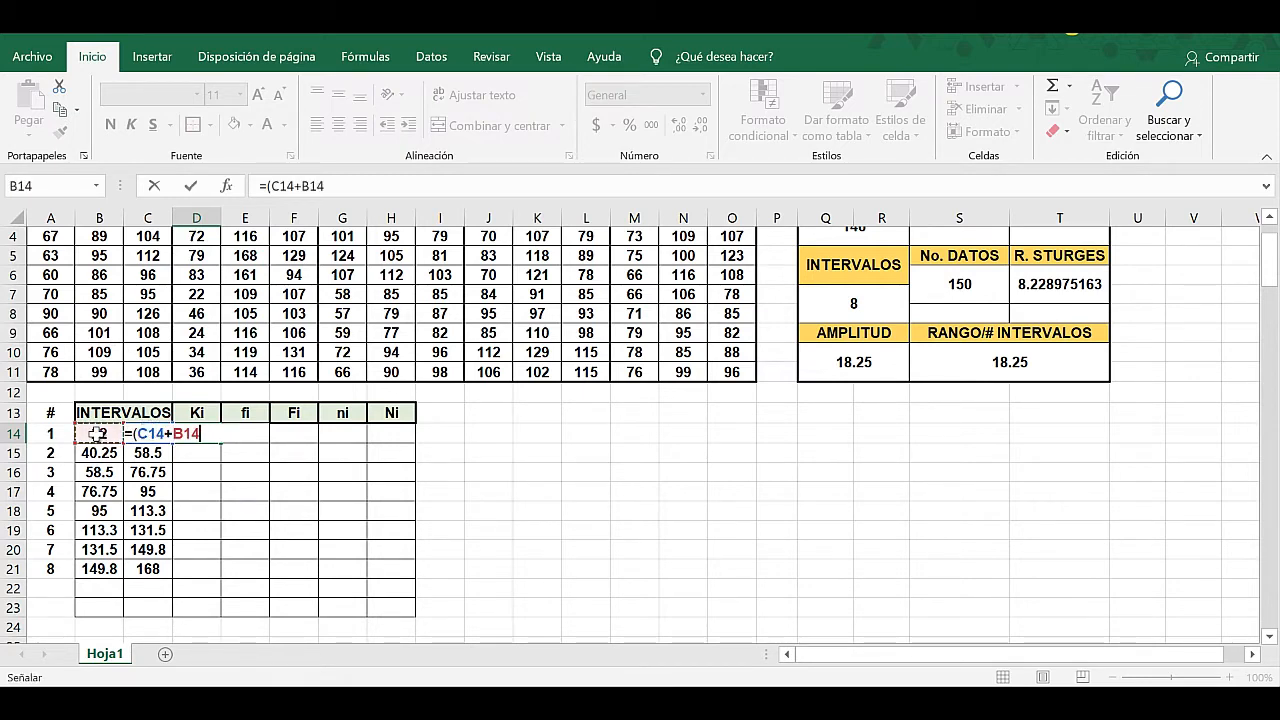
type(")")
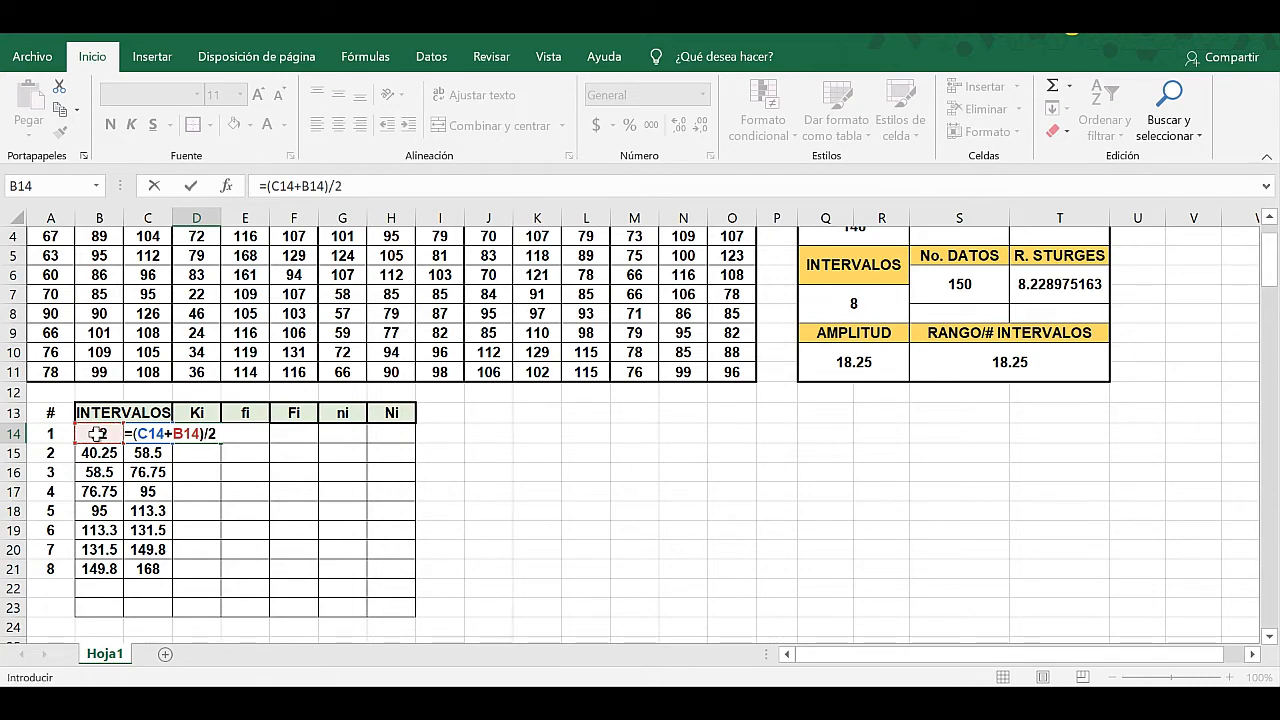
type("/2")
key("Return")
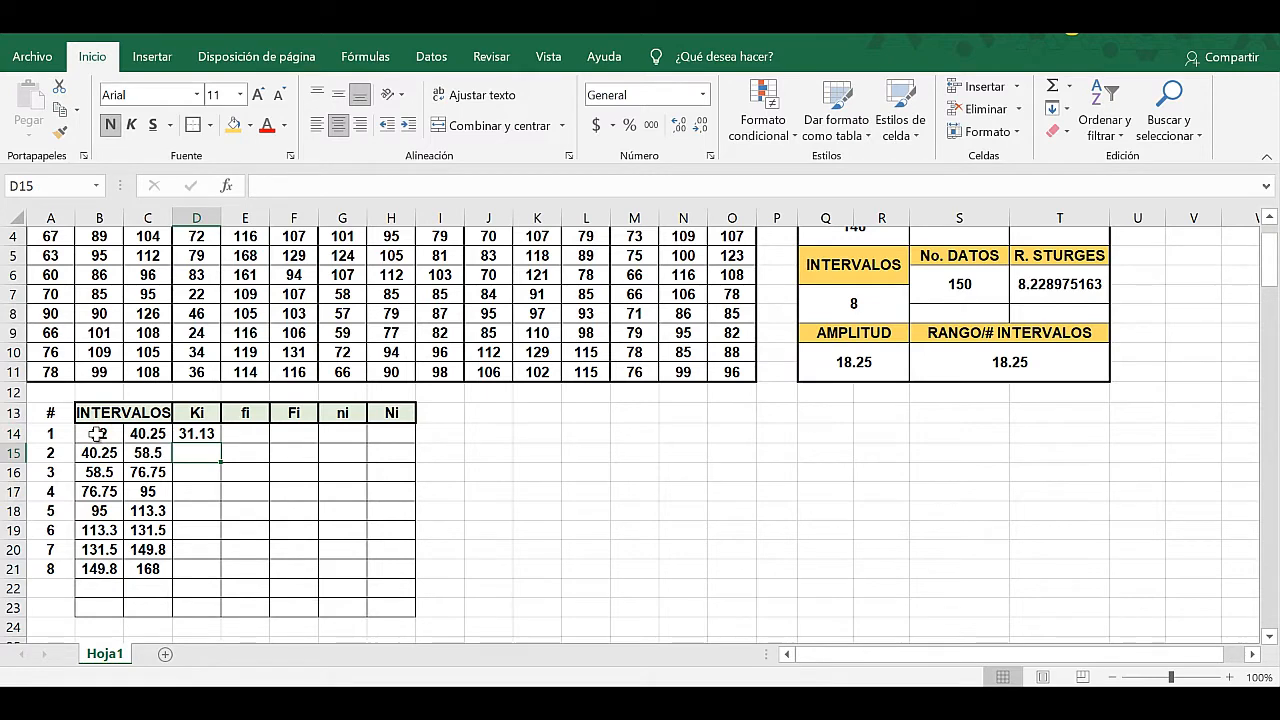
Fill the class mark formula from D14 down to D21 for all eight intervals.
left_click(197, 432)
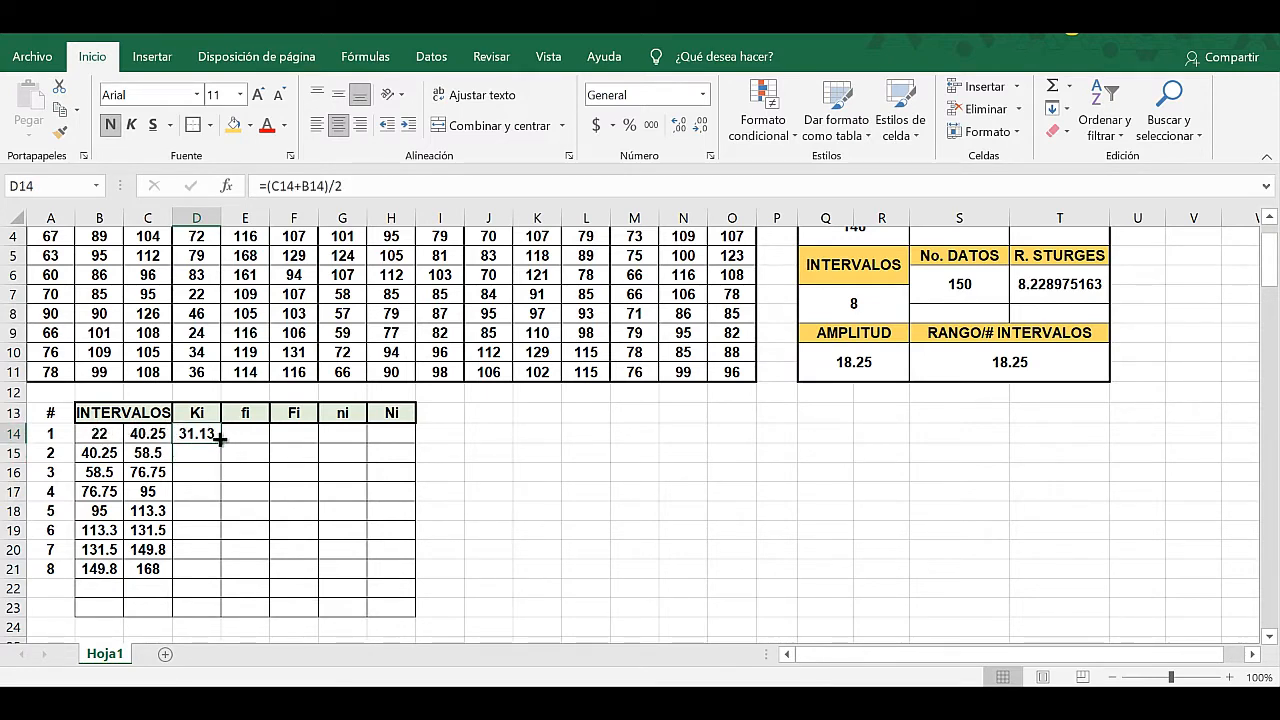
left_click_drag(220, 440, 229, 577)
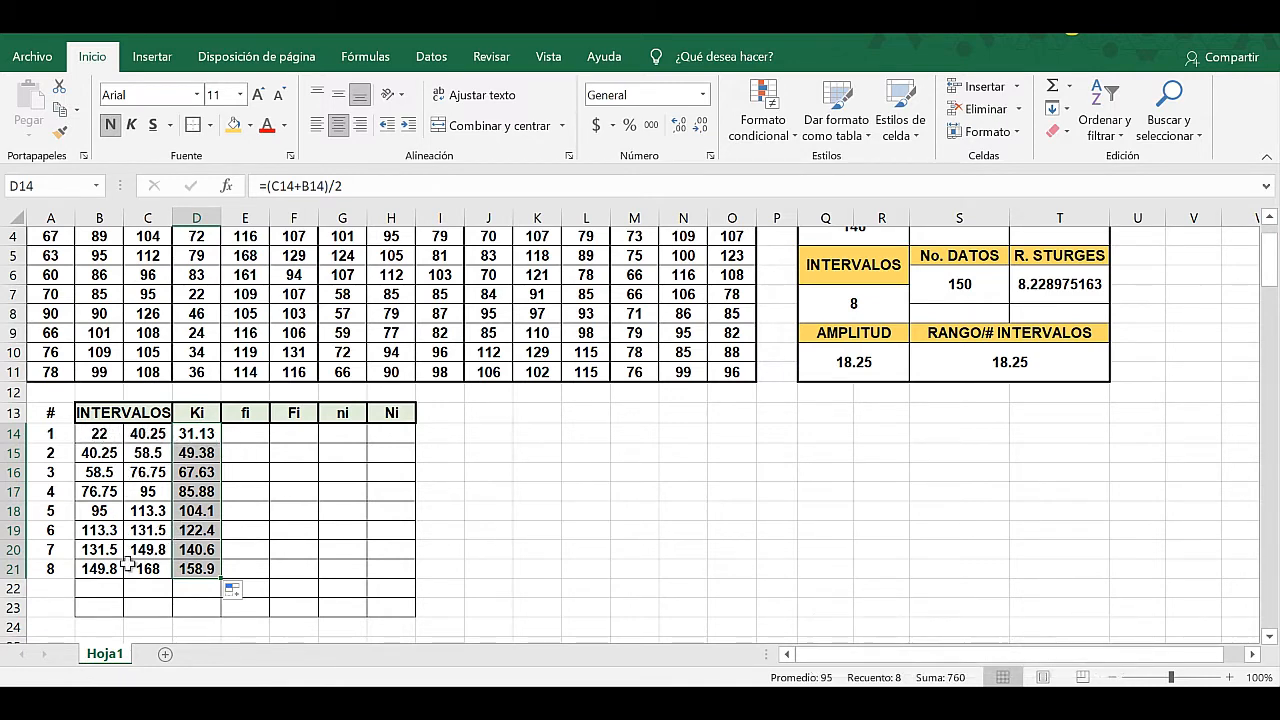
left_click(236, 570)
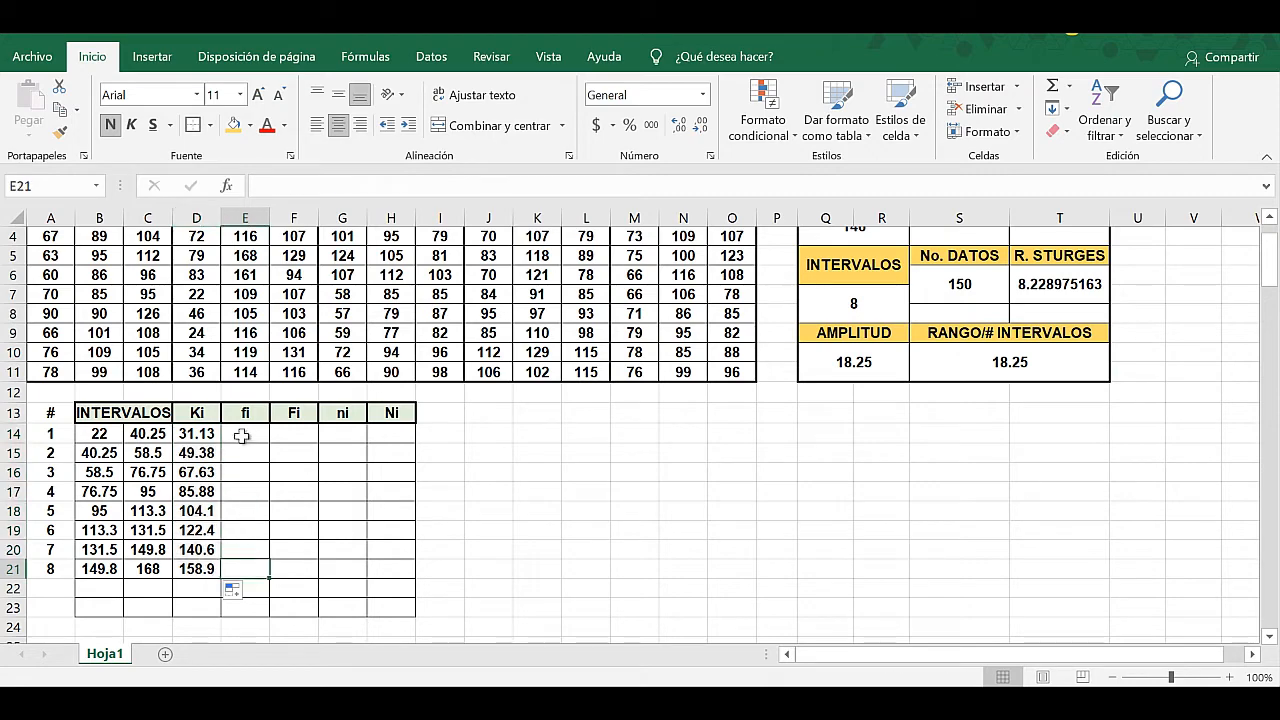
Enter the absolute frequency formula =FRECUENCIA(A2:O11,C14:C21) in cell E14, using the data set and the intervals' upper limits.
left_click(243, 434)
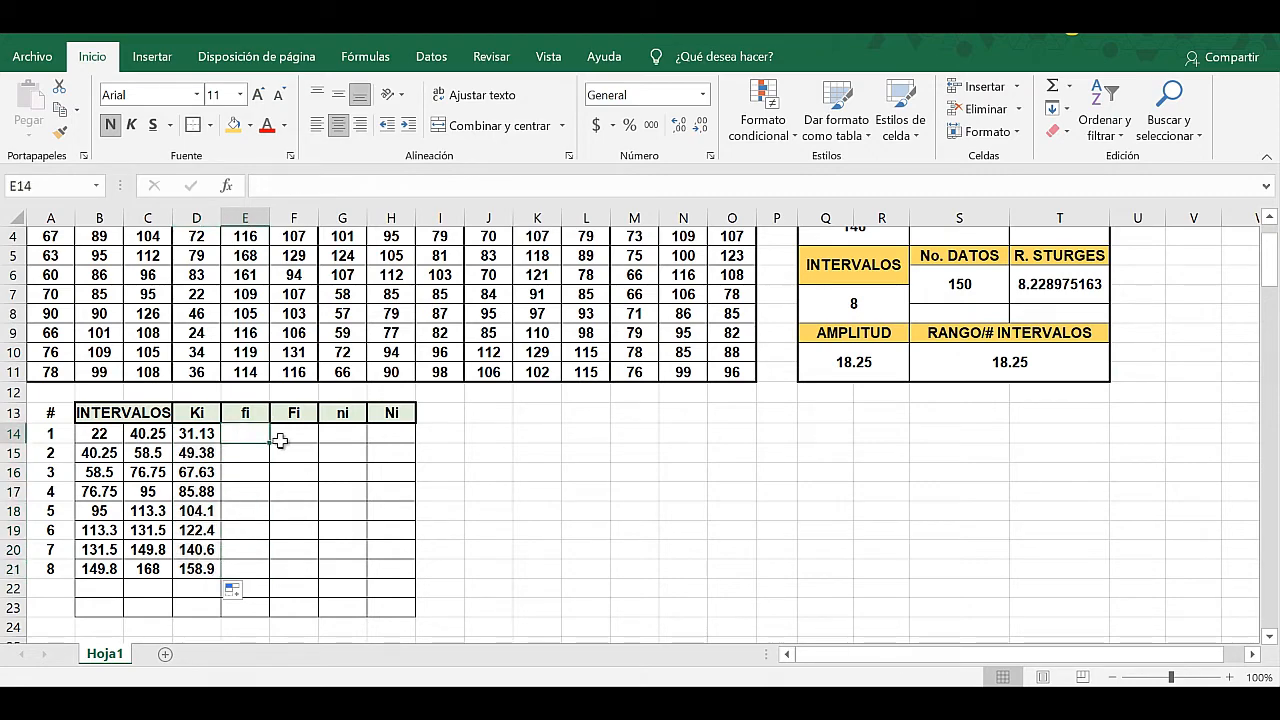
scroll(280, 440, "up", 1)
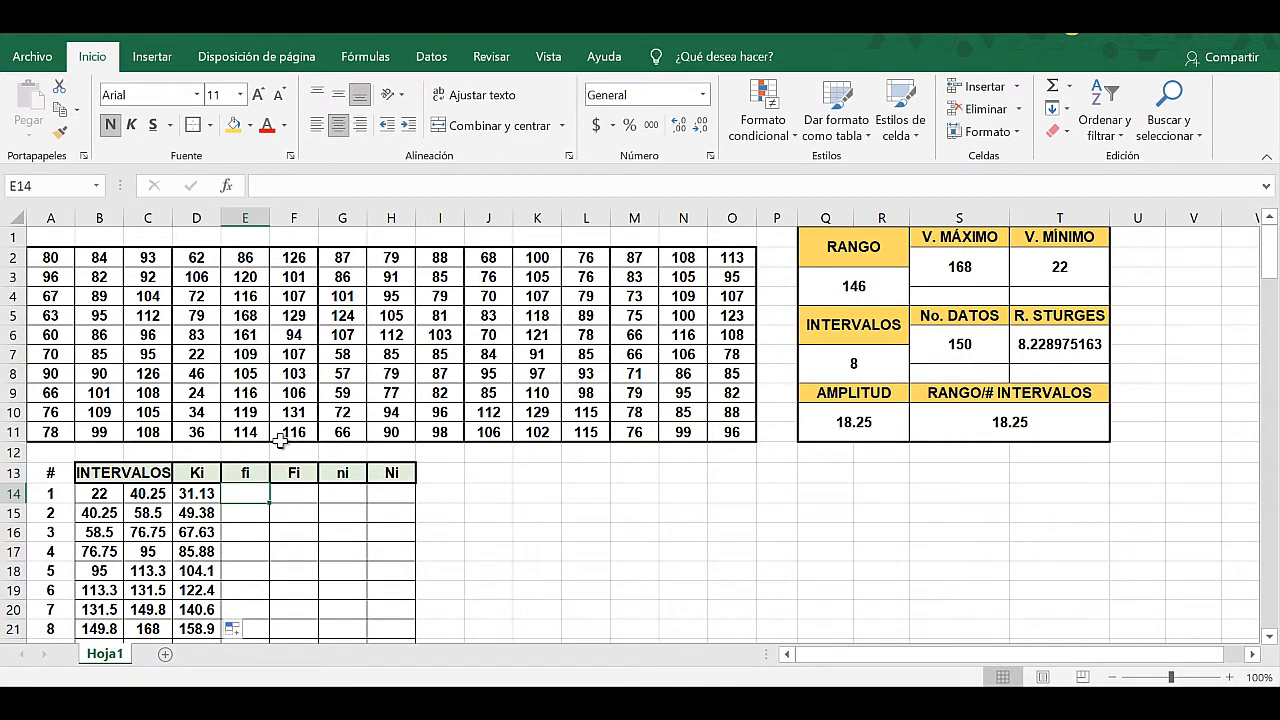
type("=FRE")
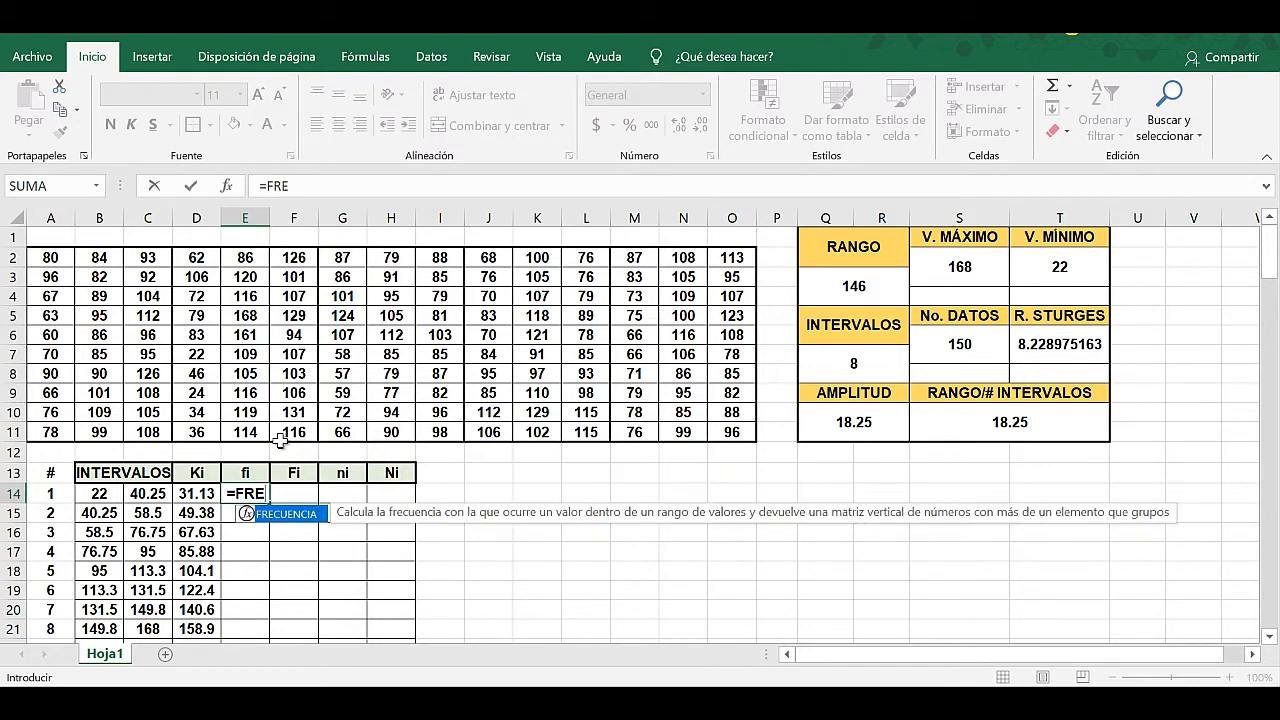
double_click(290, 515)
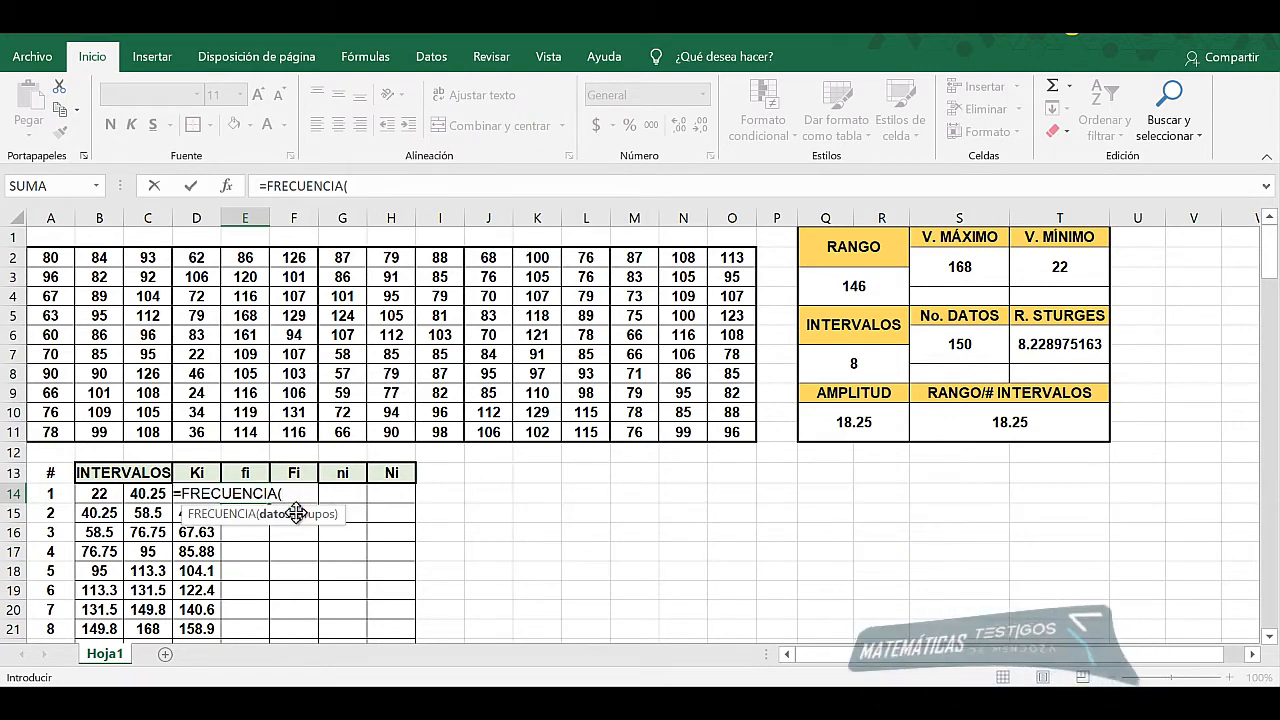
left_click_drag(50, 258, 720, 428)
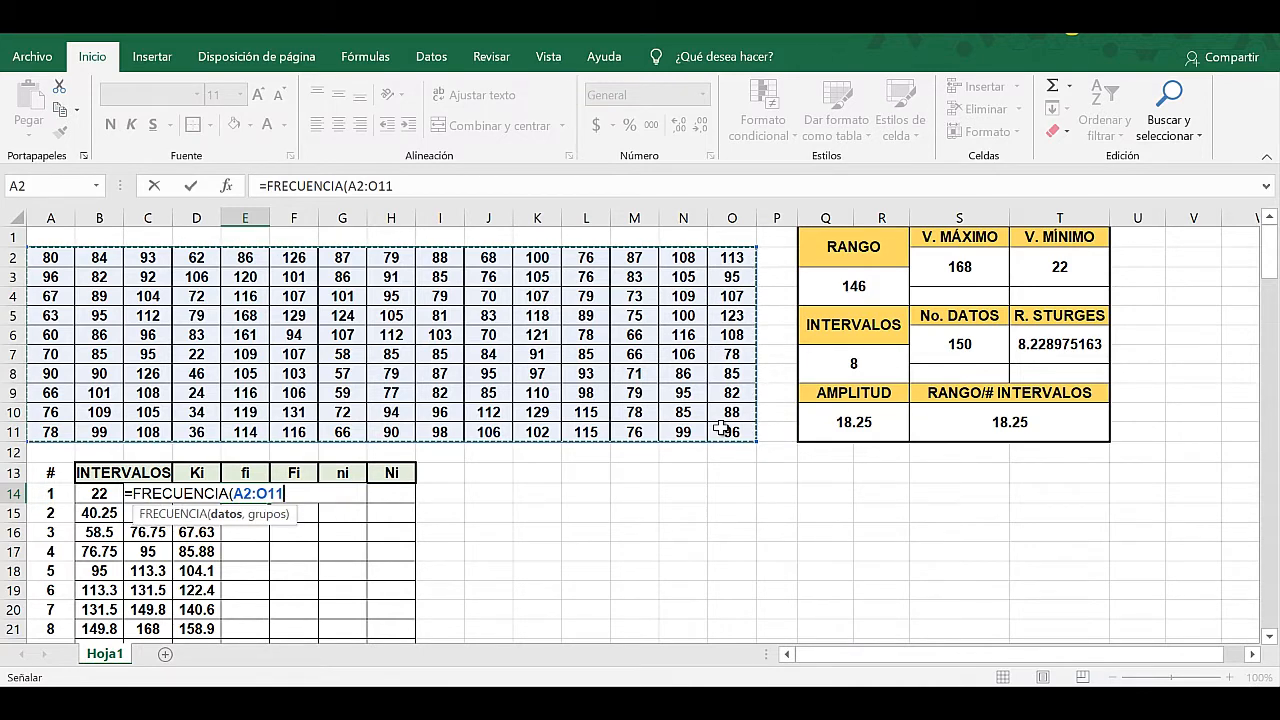
type(",")
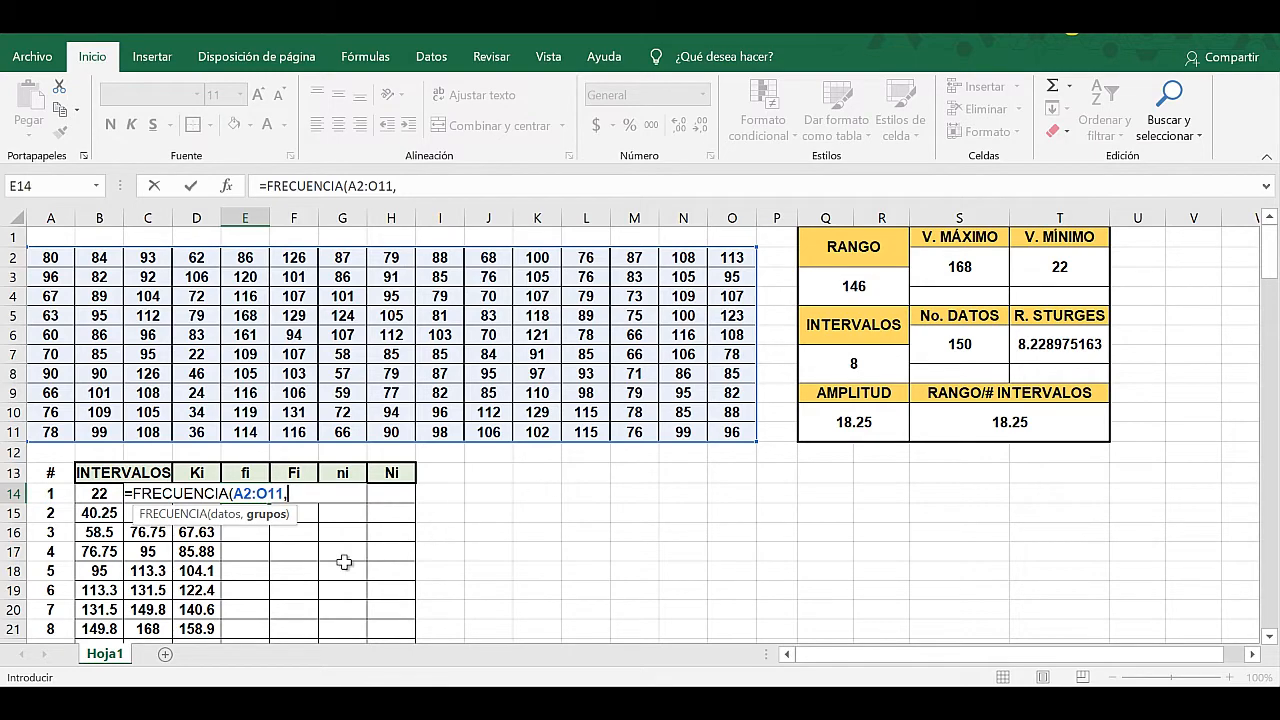
scroll(240, 530, "down", 1)
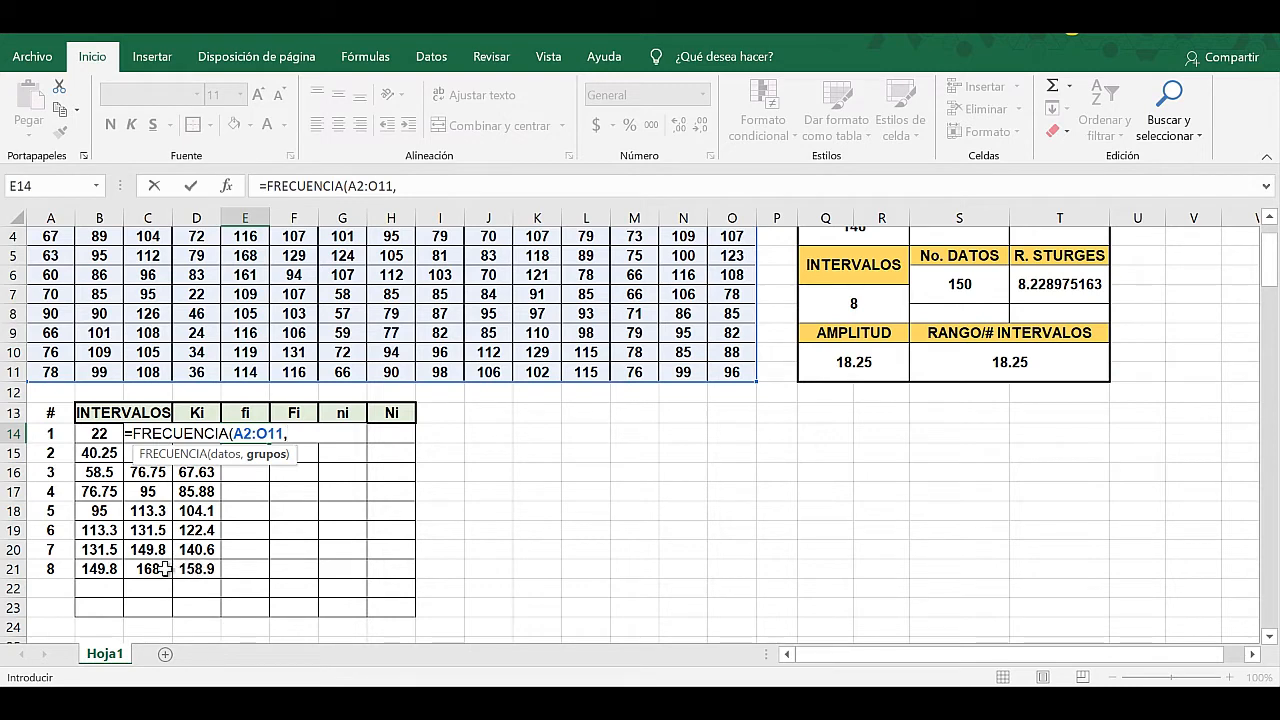
left_click_drag(150, 568, 148, 433)
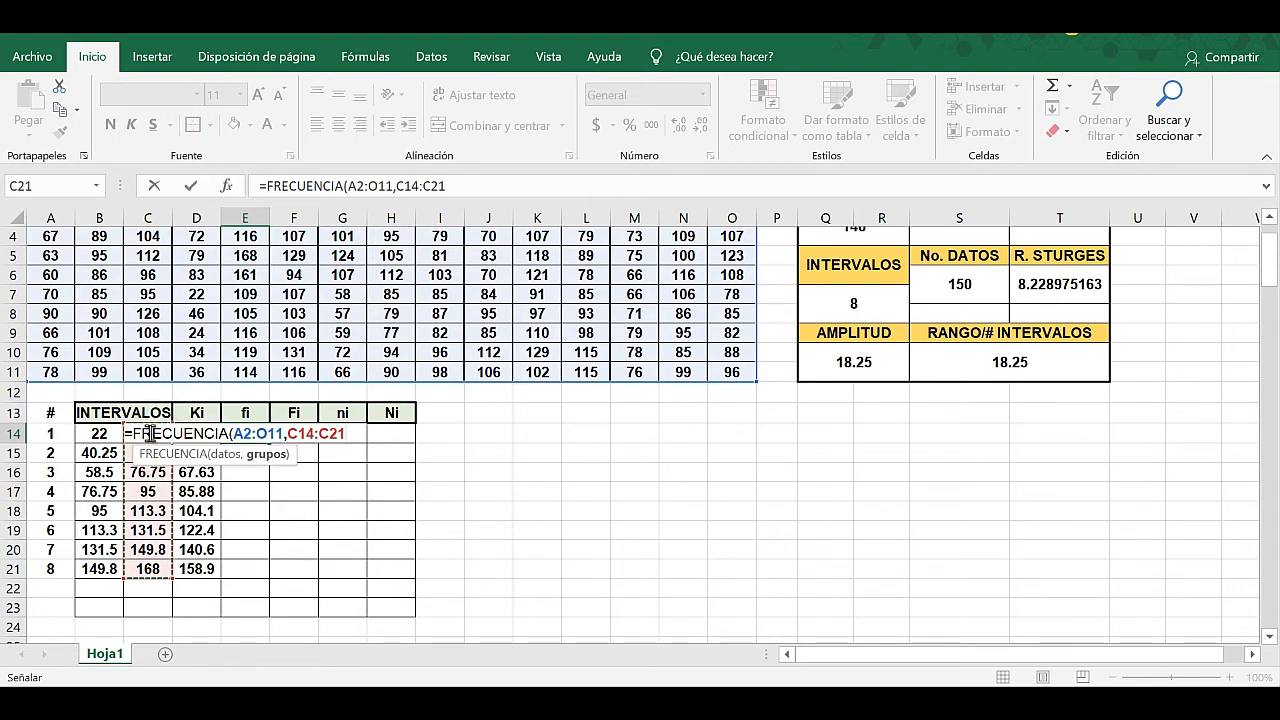
type(")")
key("Return")
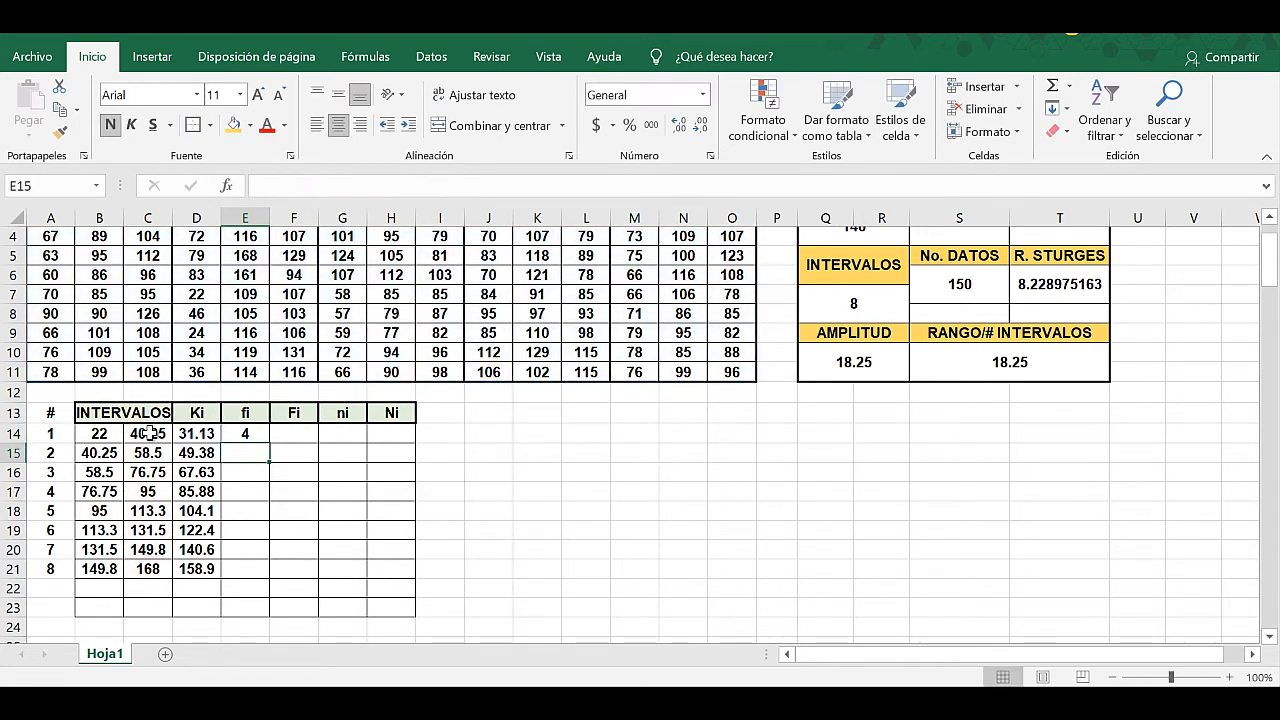
Fill the frequency formula from E14 down to E21.
left_click(252, 432)
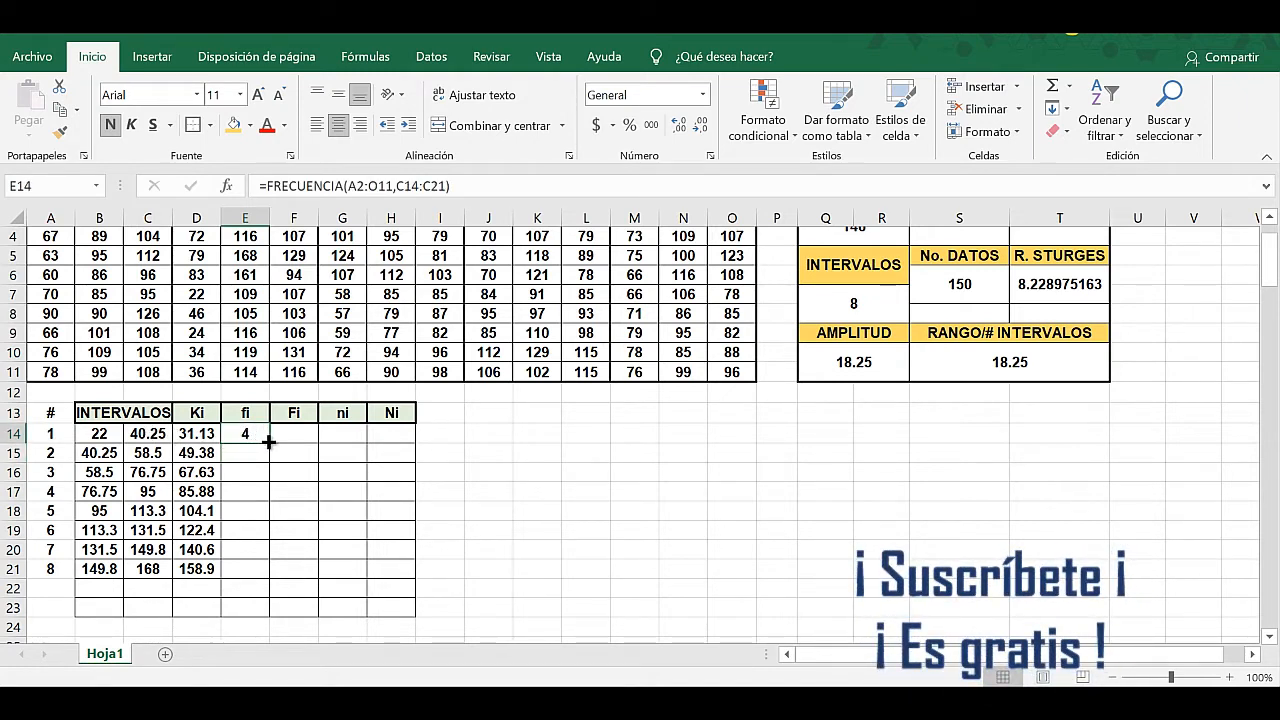
left_click_drag(268, 441, 266, 578)
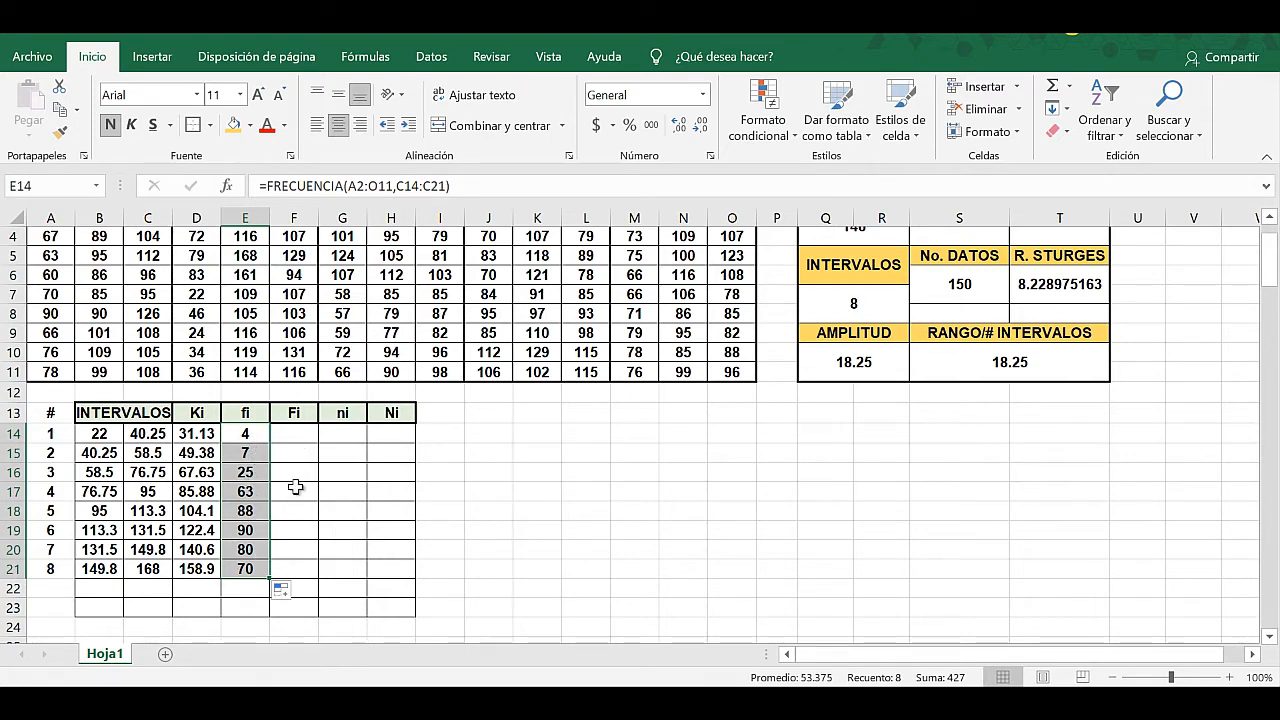
Set the first cumulative frequency Fi in cell F14 equal to the first absolute frequency with =E14.
left_click(295, 433)
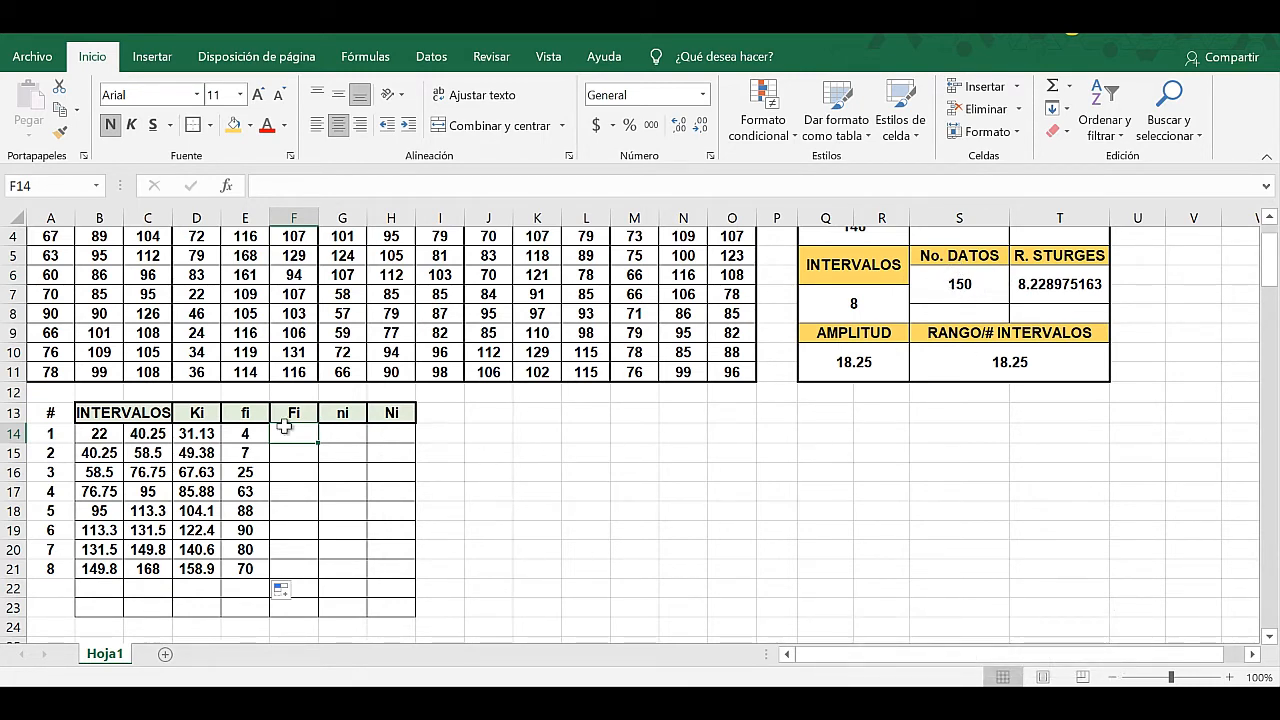
type("=")
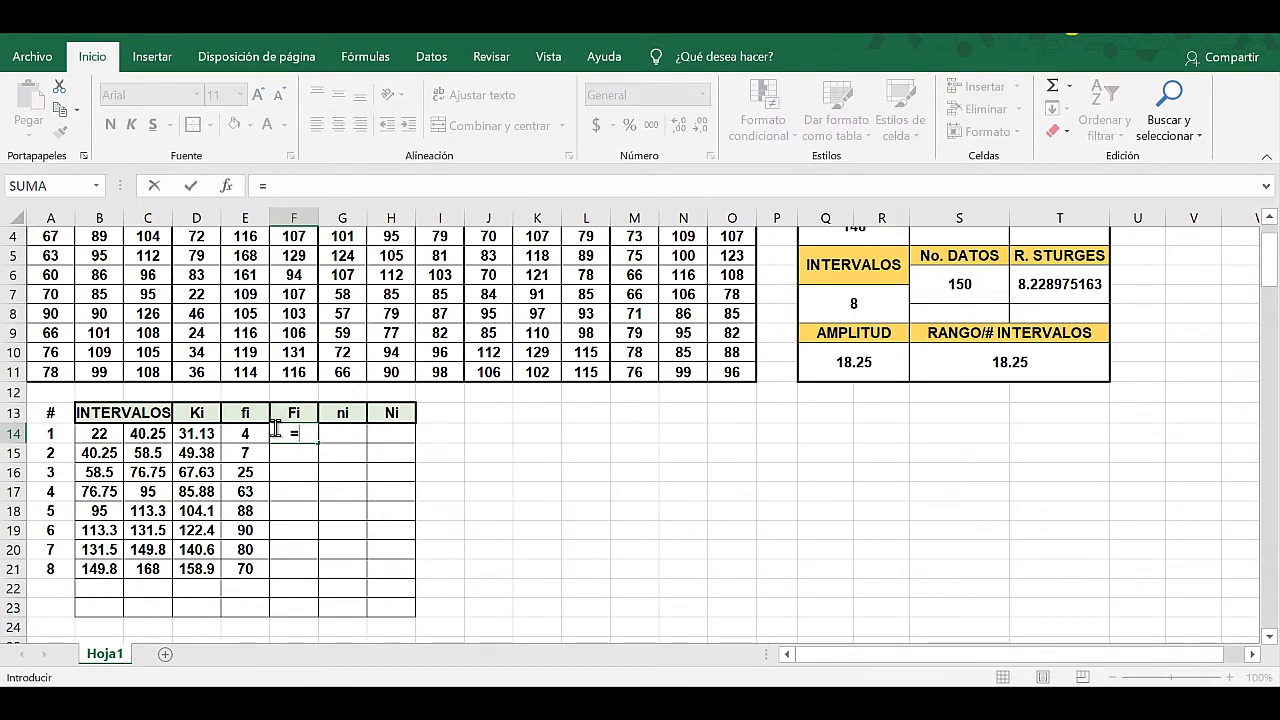
left_click(250, 434)
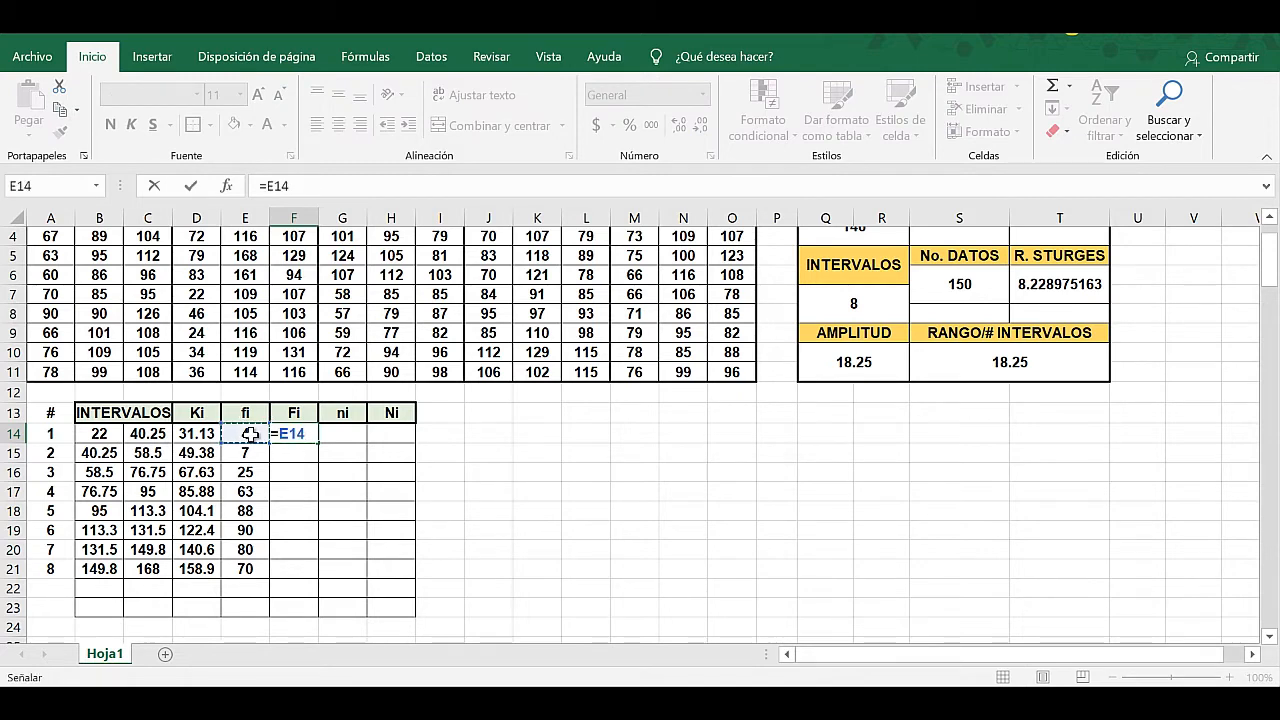
key("Return")
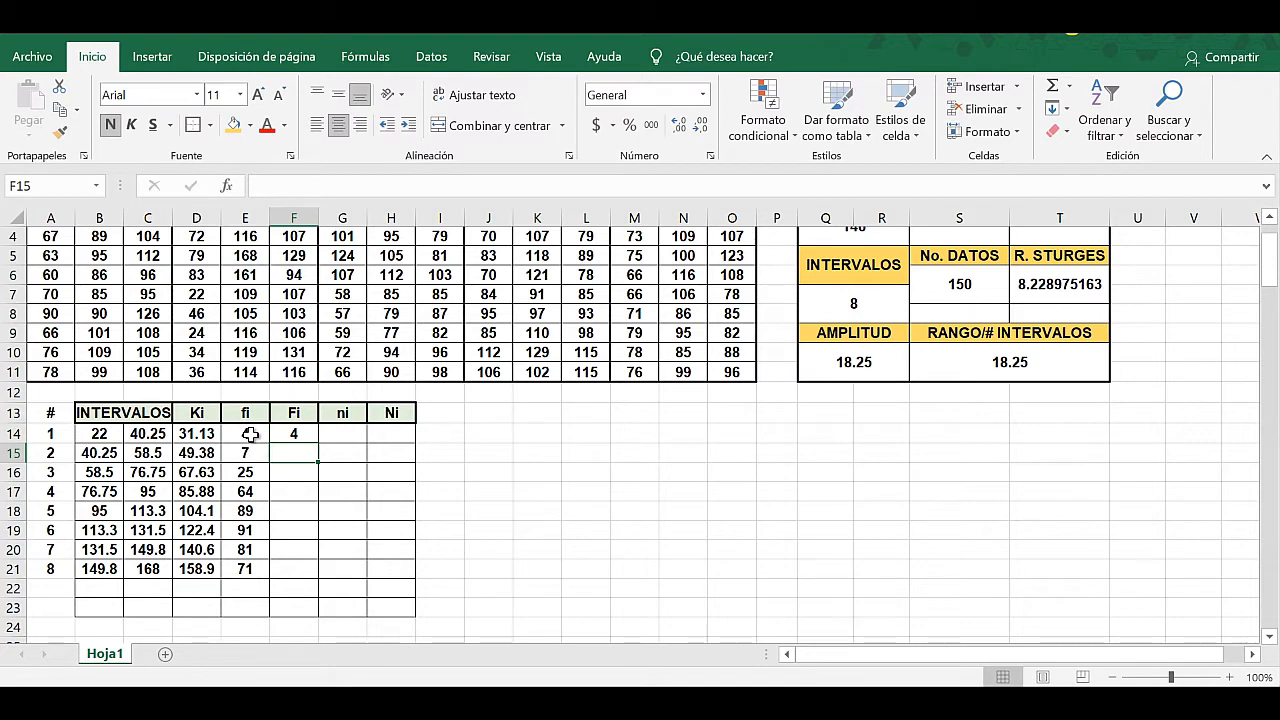
Calculate the second cumulative frequency in F15 with =F14+E15 and fill the formula down to F21.
type("=")
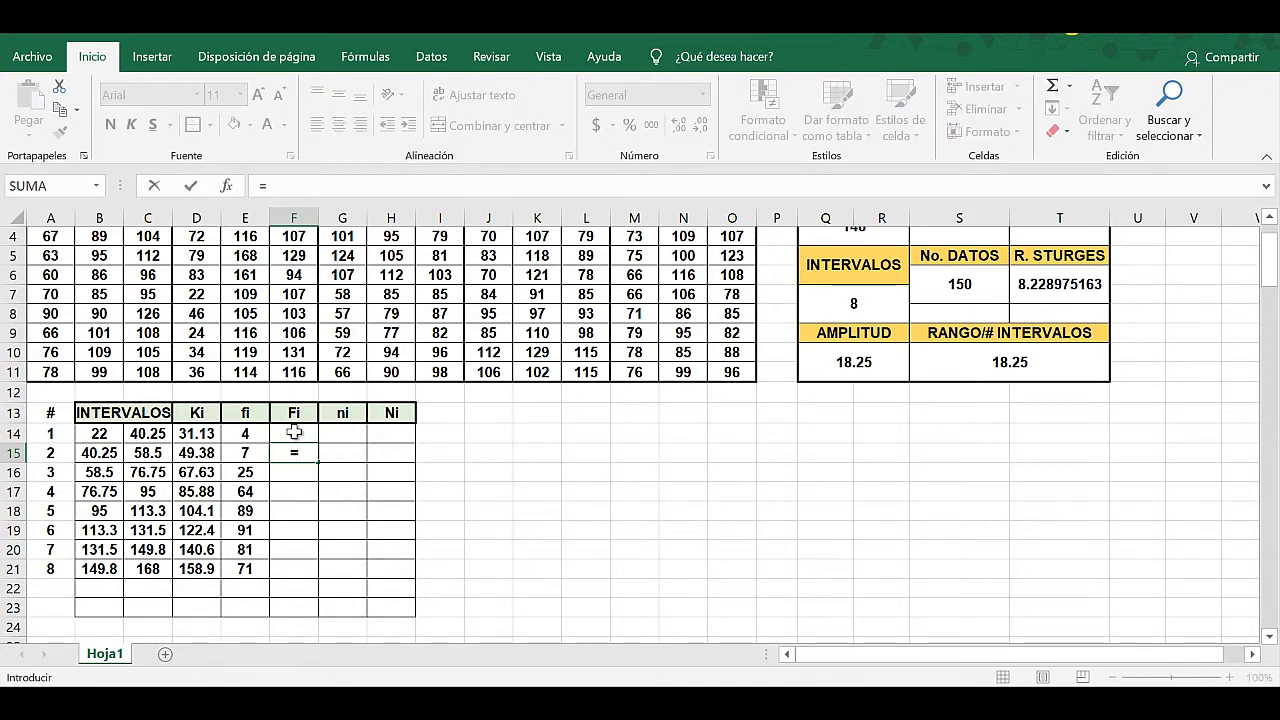
left_click(294, 432)
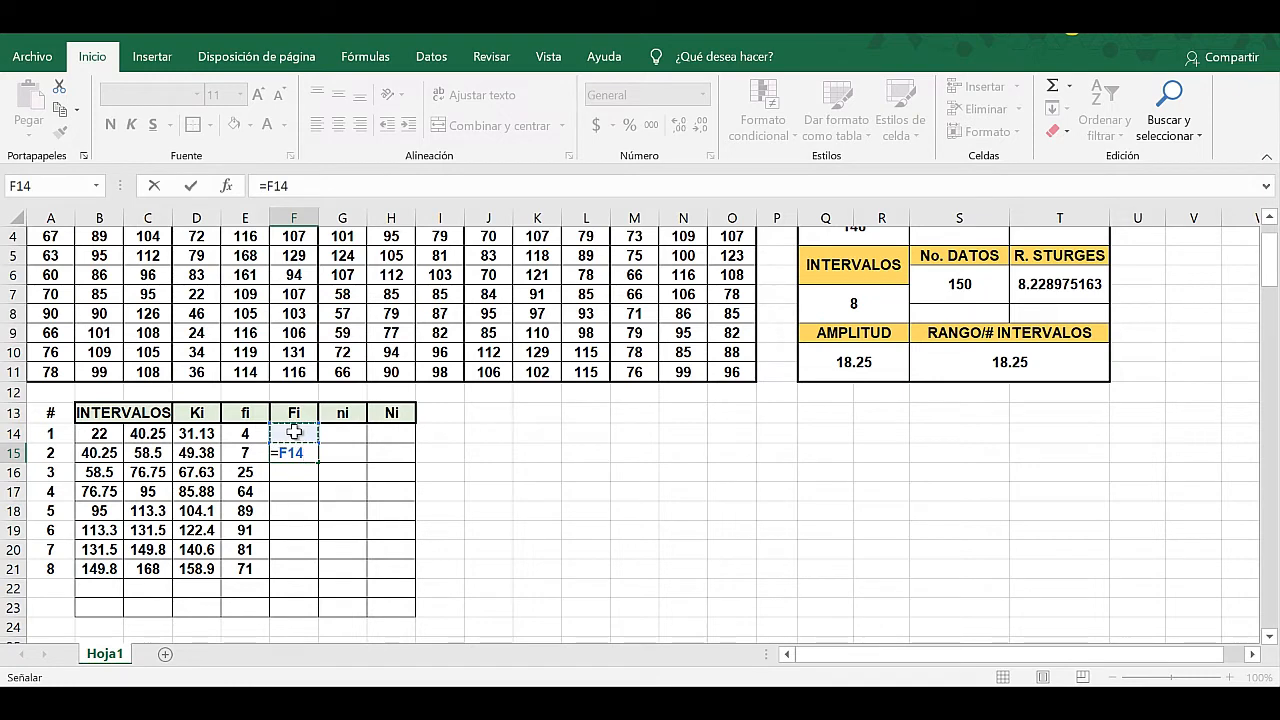
type("+")
left_click(247, 455)
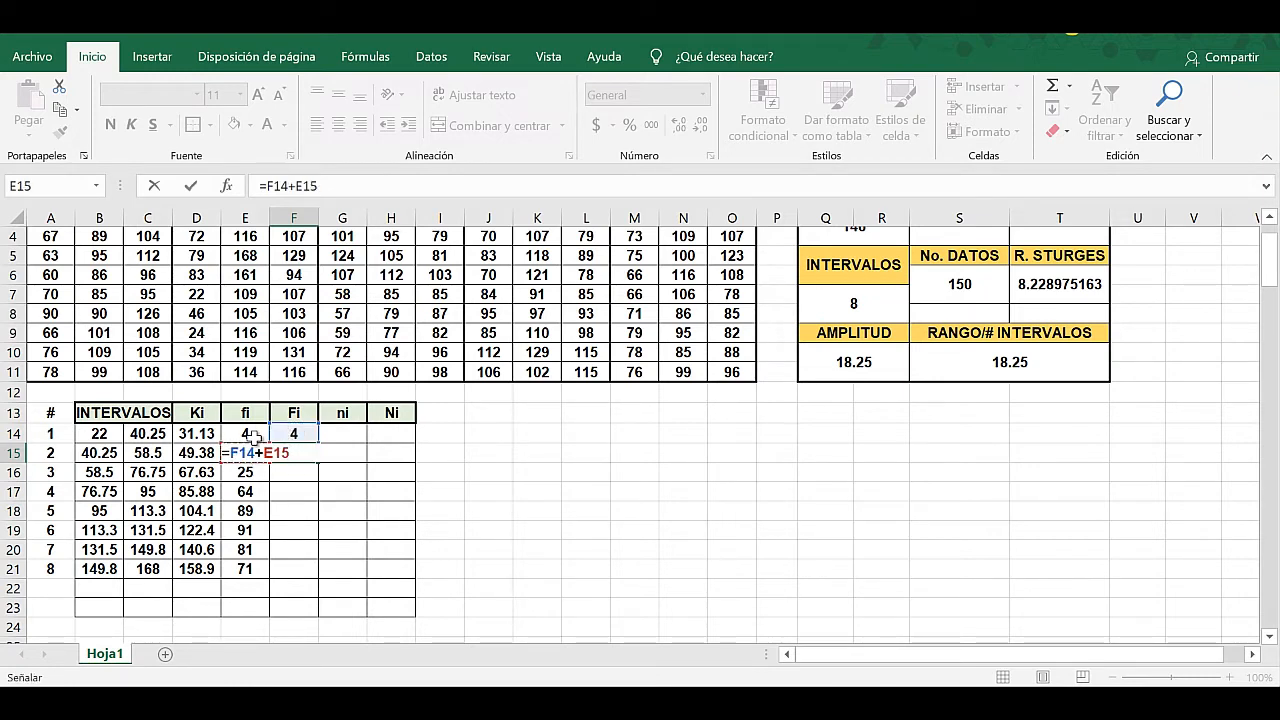
key("Return")
left_click(295, 452)
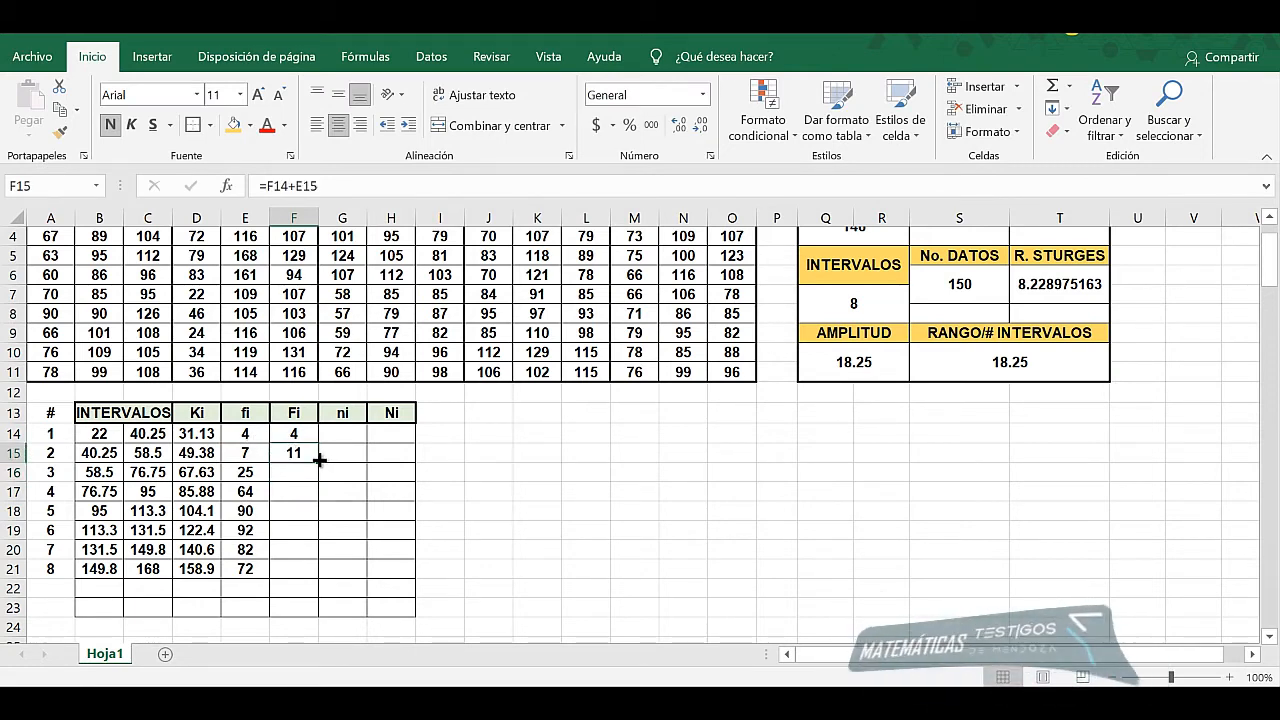
left_click_drag(319, 459, 323, 569)
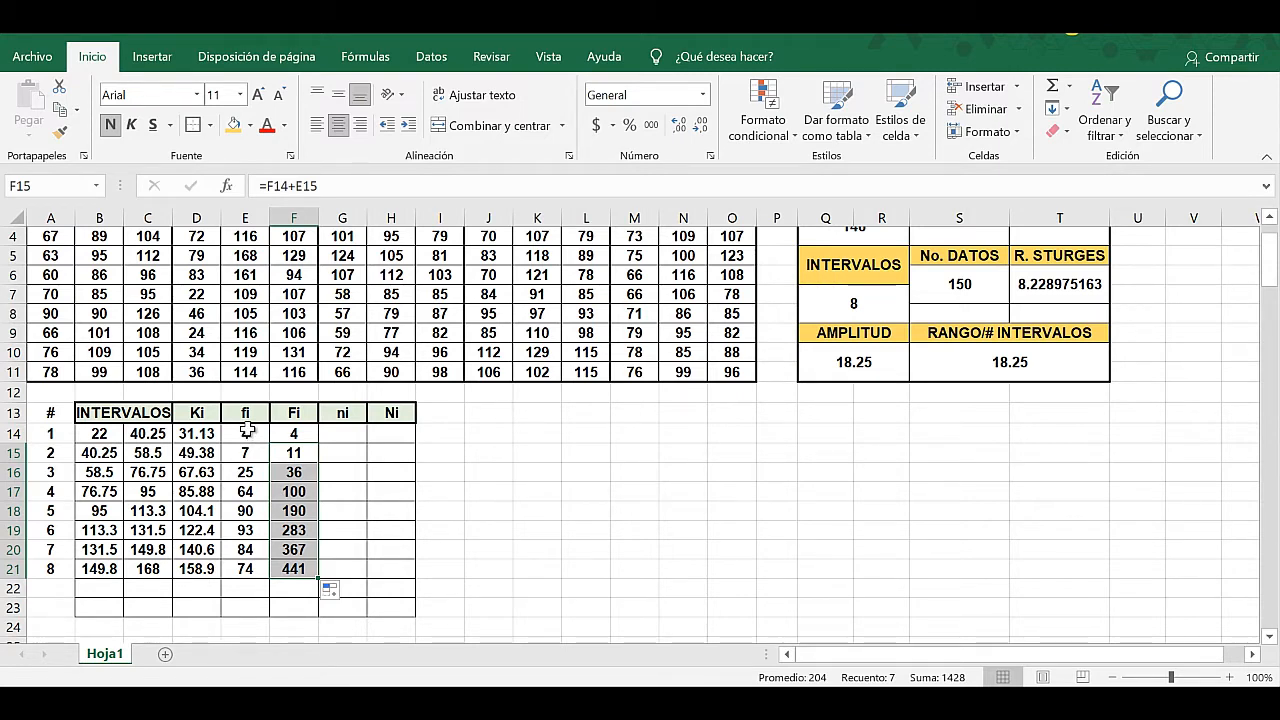
Convert the fi frequencies in E14:E21 into a single array formula {=FRECUENCIA(A2:O11,C14:C21)}.
left_click_drag(246, 430, 246, 556)
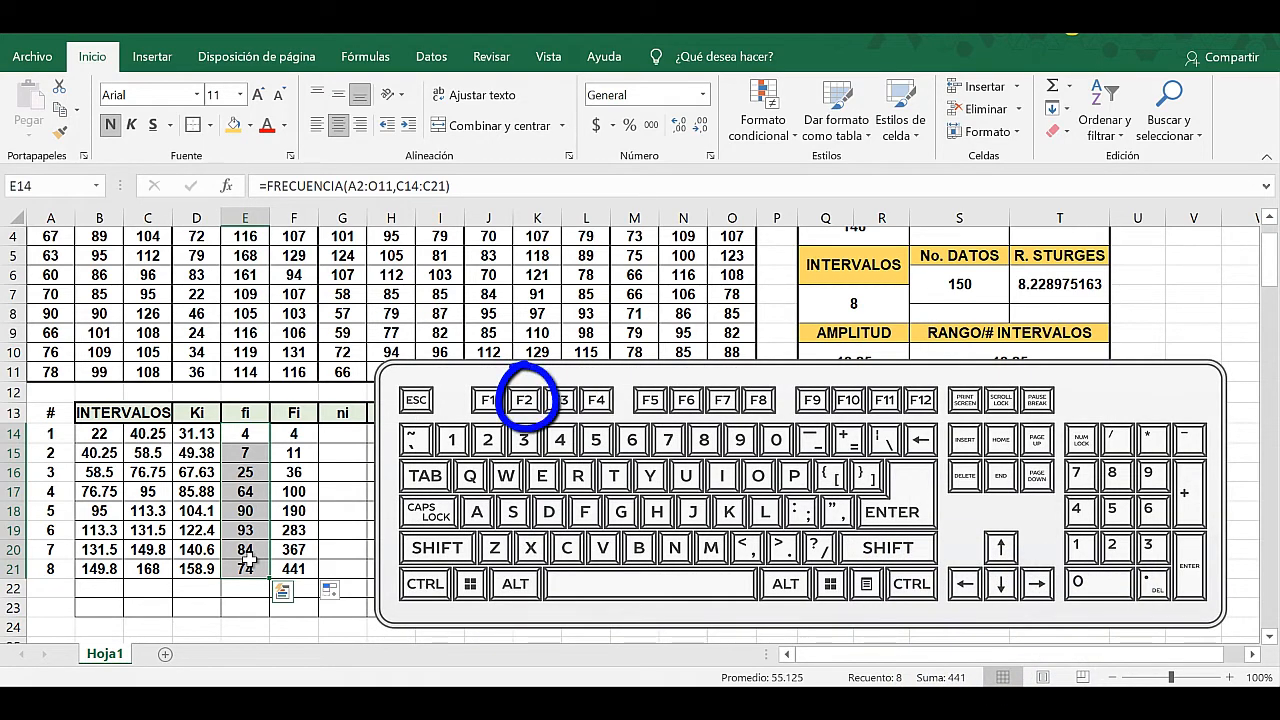
key("F2")
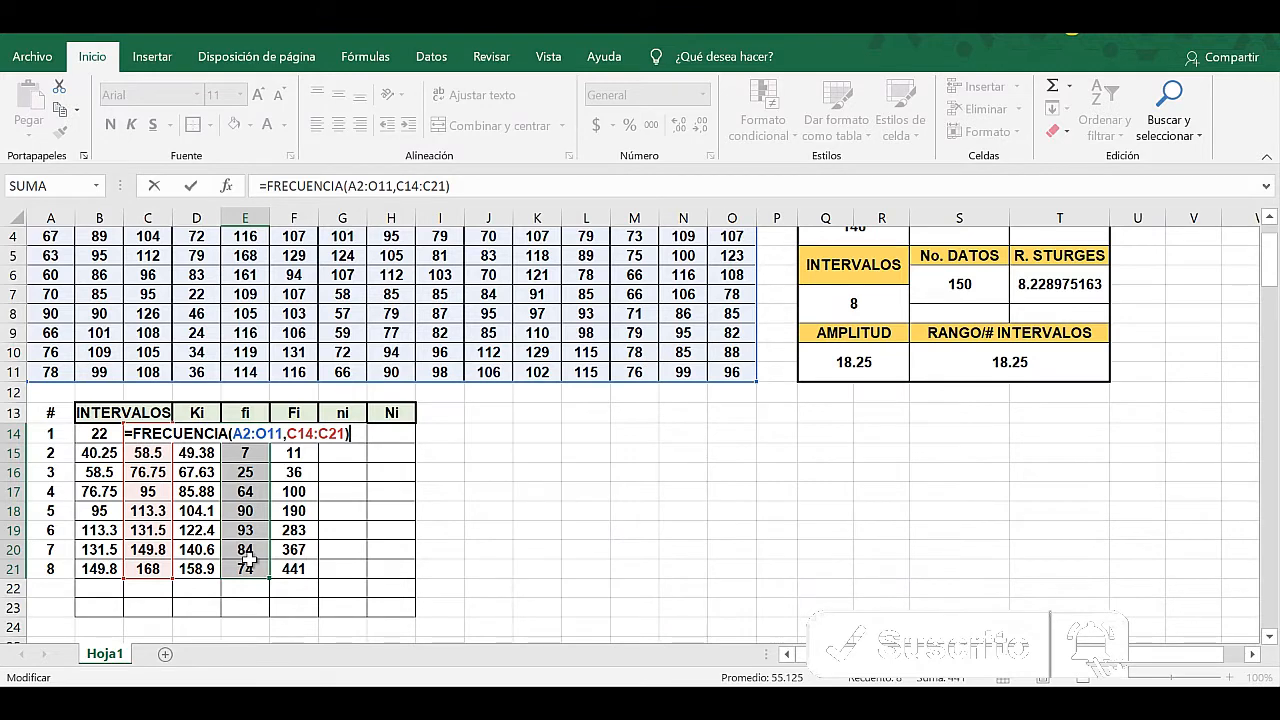
key("ctrl+shift+Return")
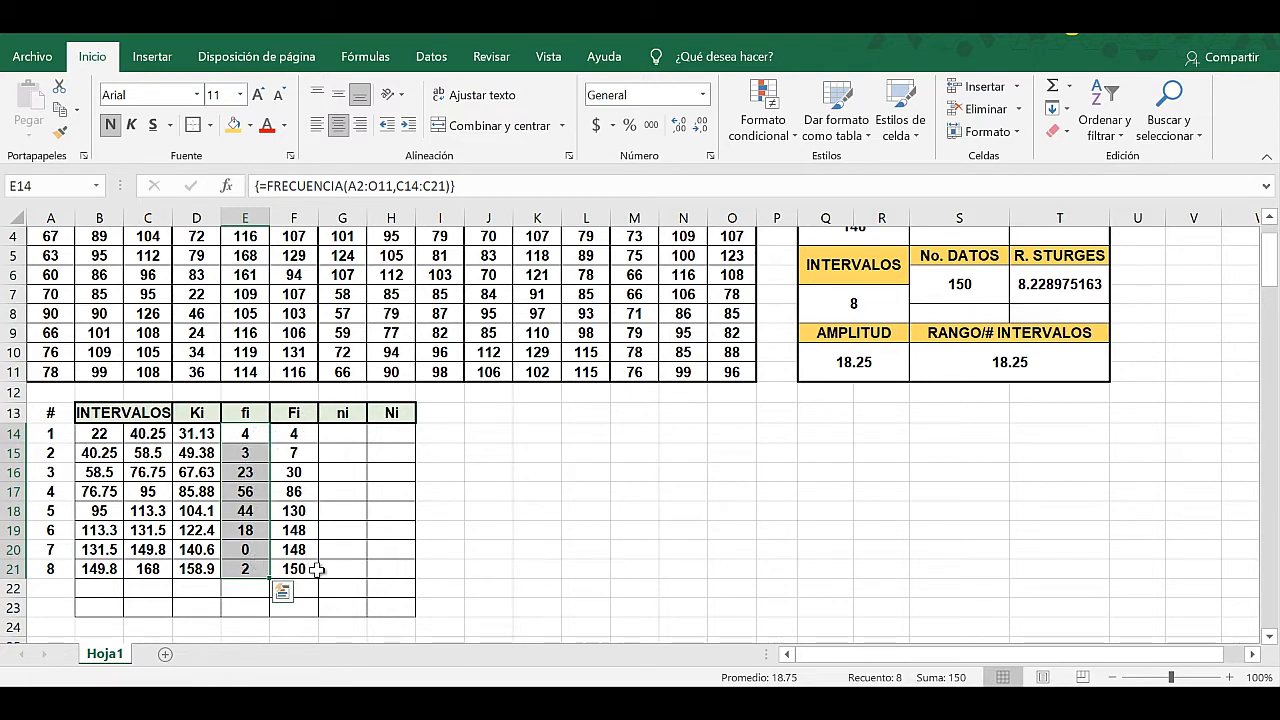
scroll(301, 517, "down", 1)
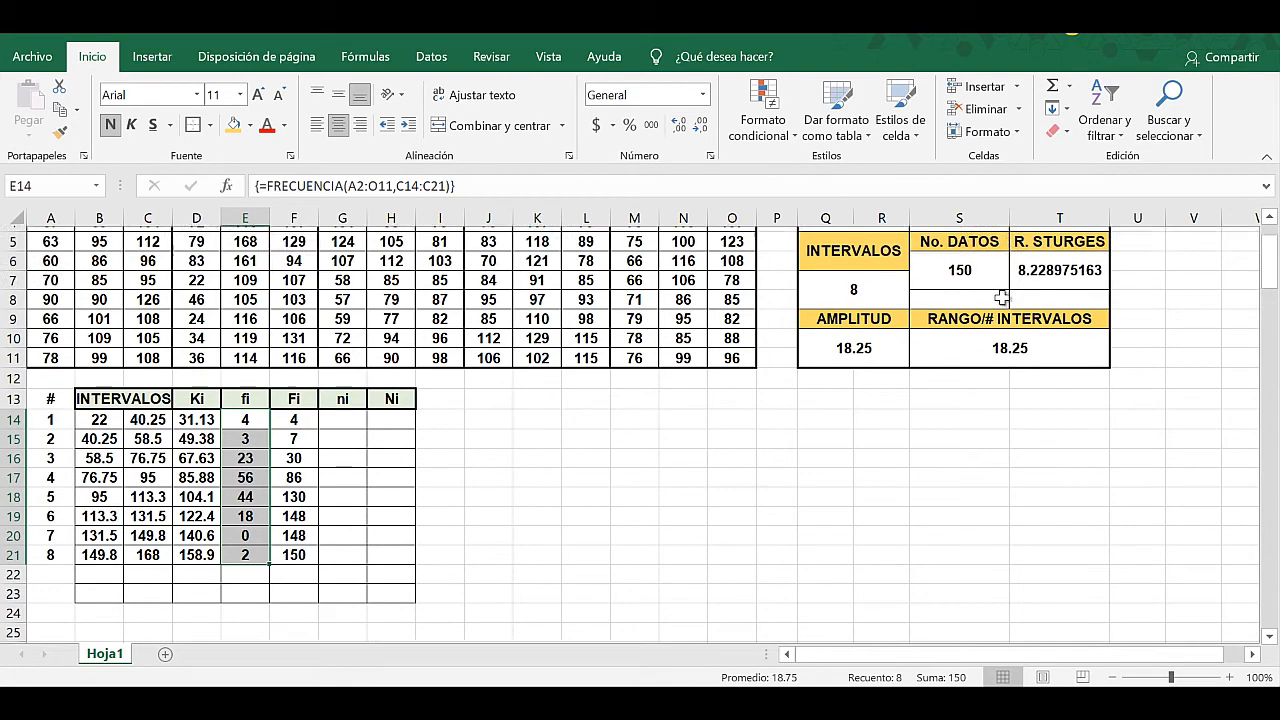
Calculate the first relative frequency ni in G14 with =E14/$F$21 and fill the formula down to G21.
scroll(996, 290, "up", 1)
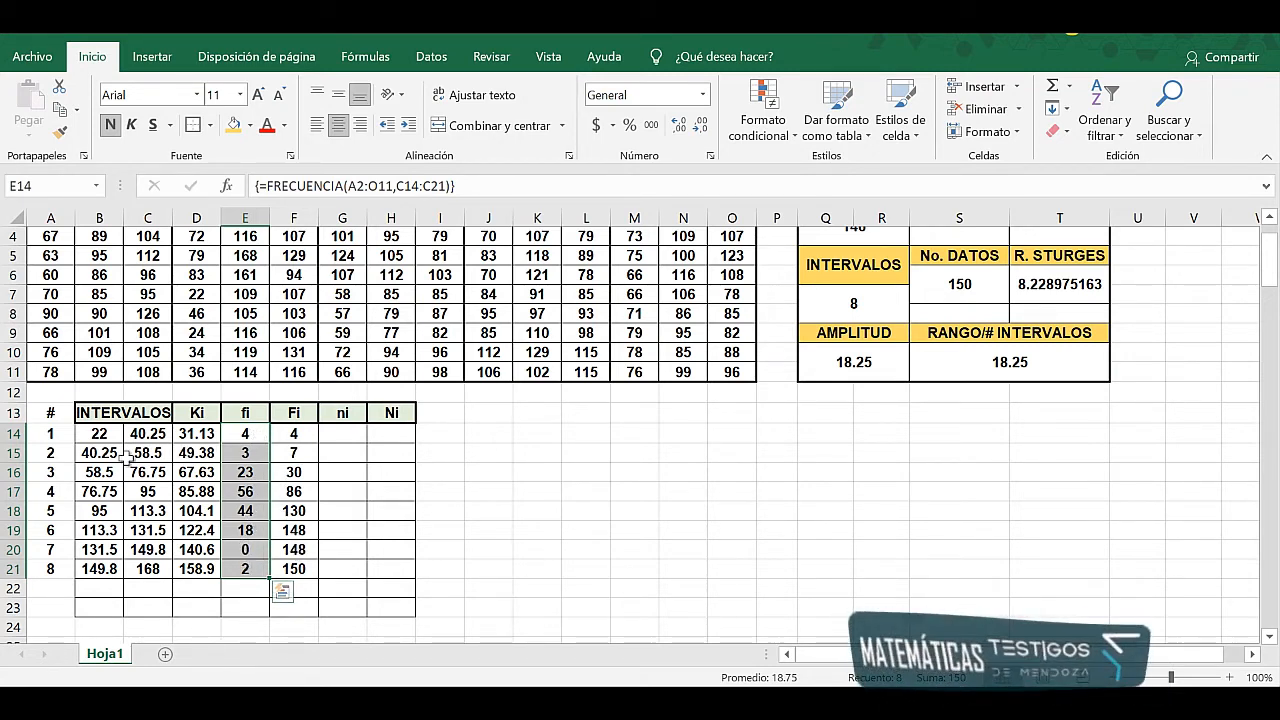
left_click(350, 434)
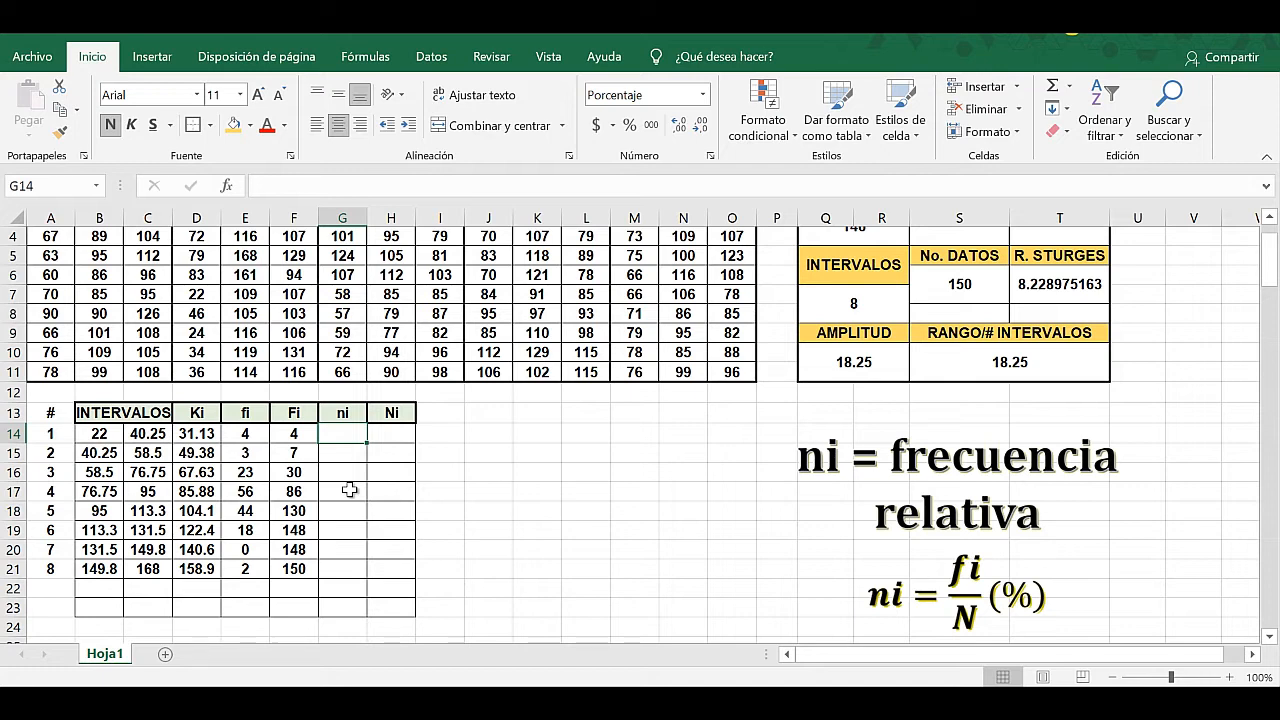
type("=")
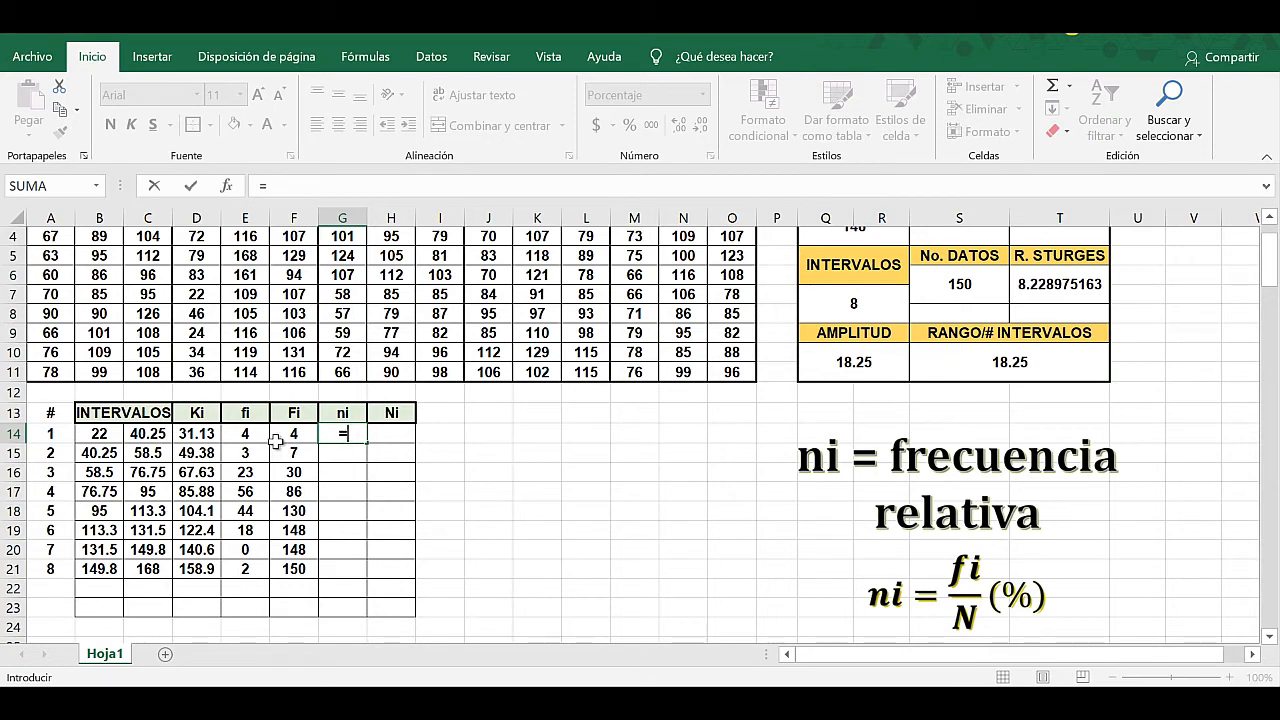
left_click(246, 433)
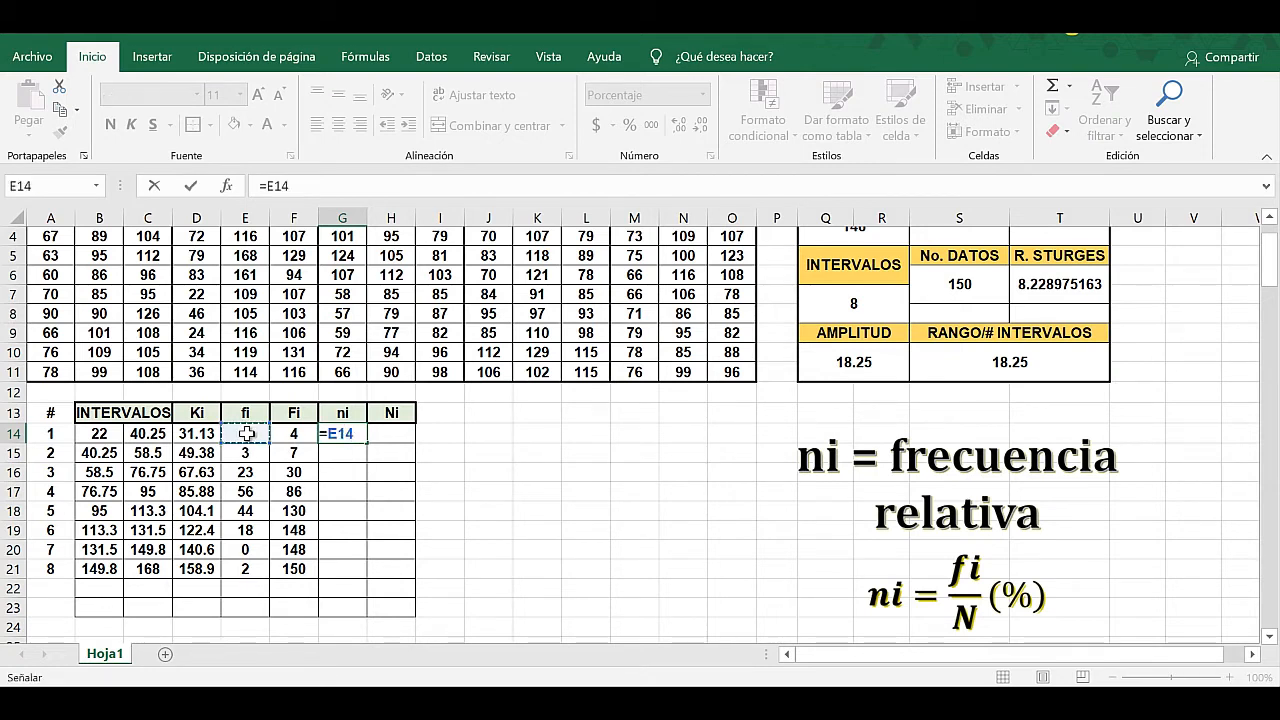
type("/")
left_click(300, 569)
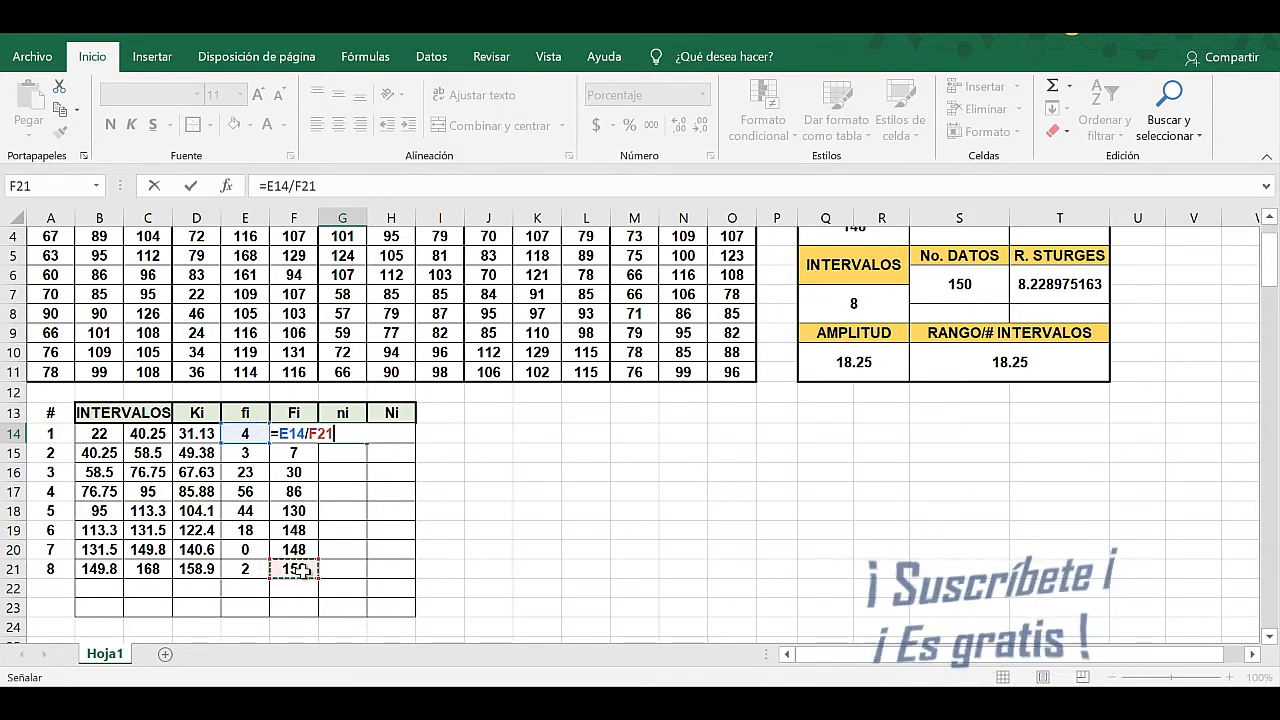
key("F4")
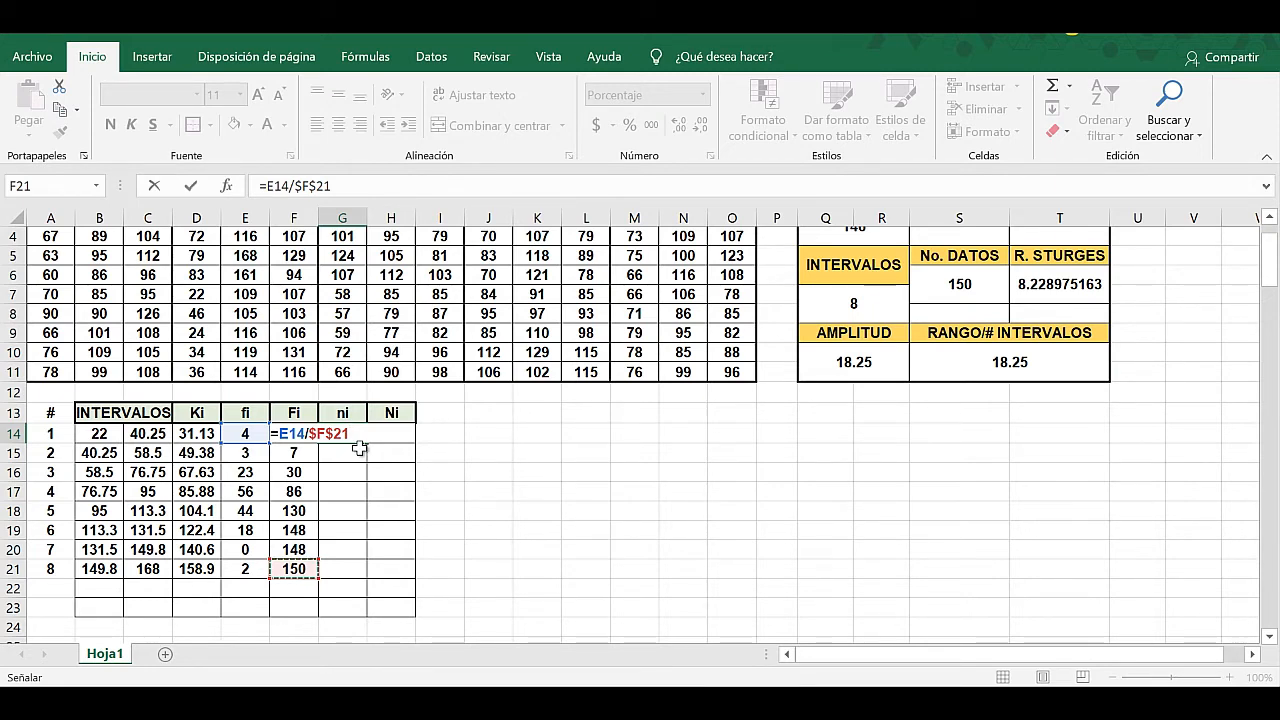
key("Return")
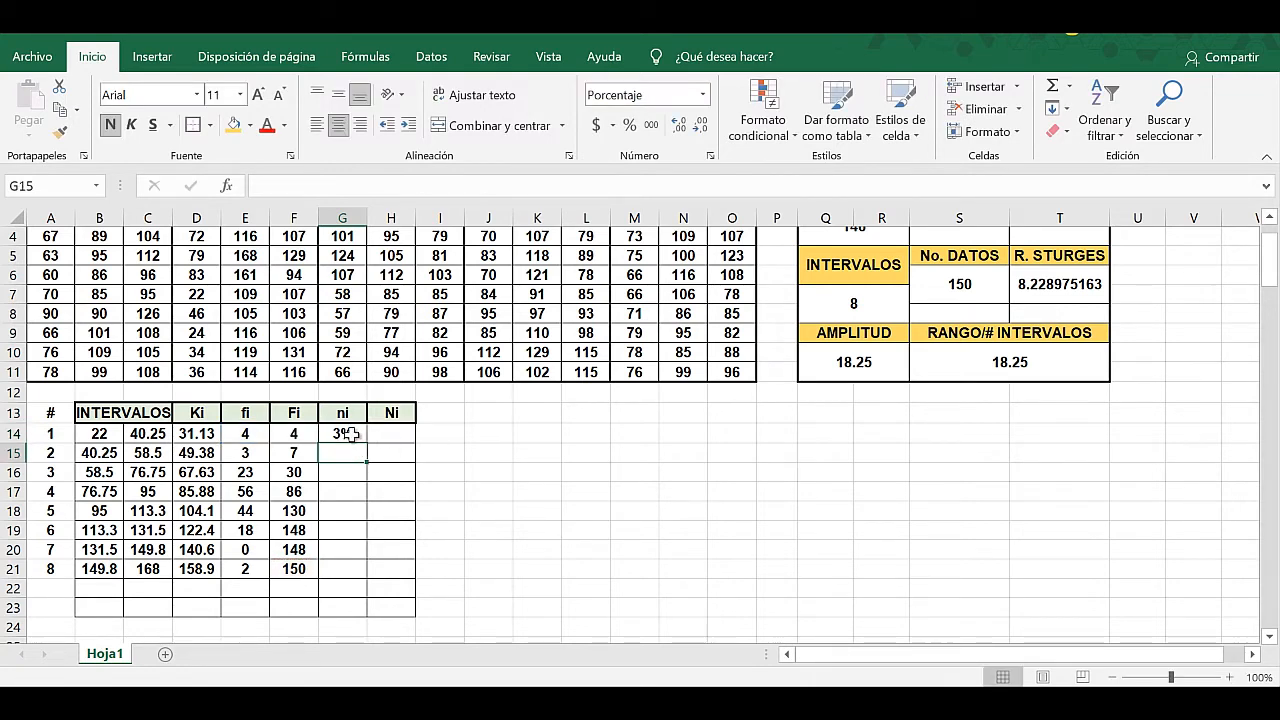
left_click(355, 437)
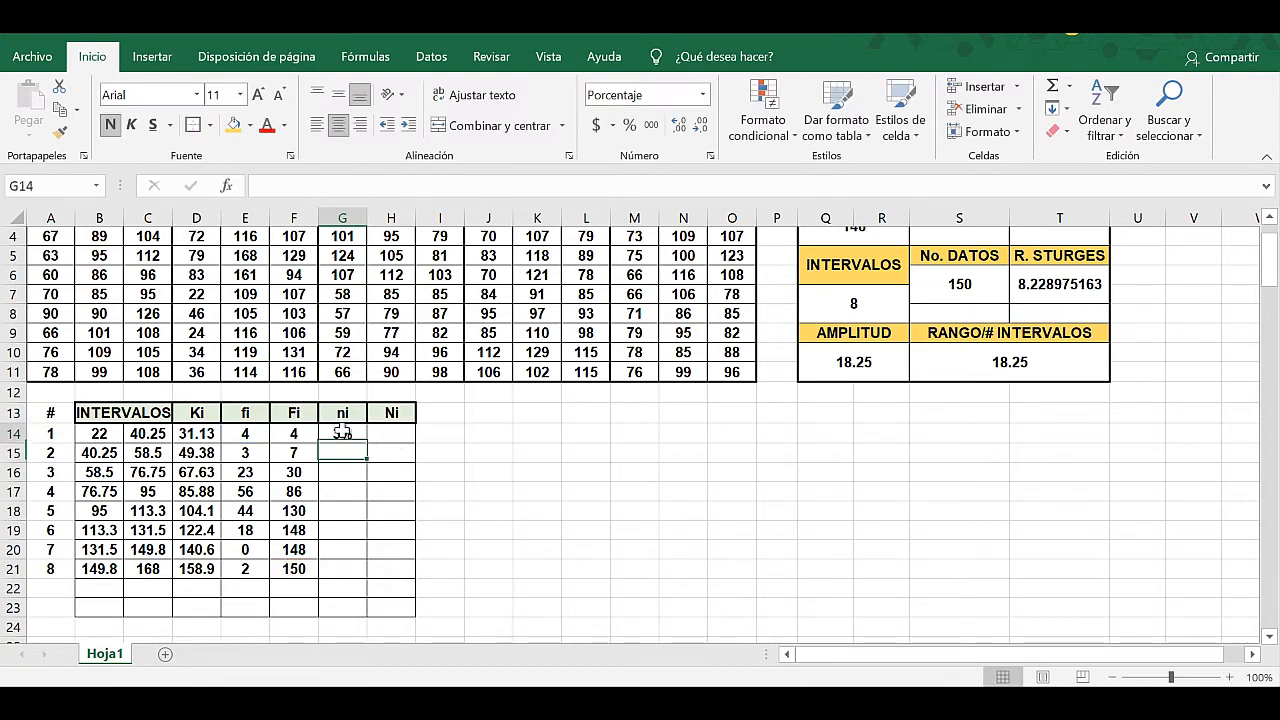
left_click_drag(366, 440, 376, 586)
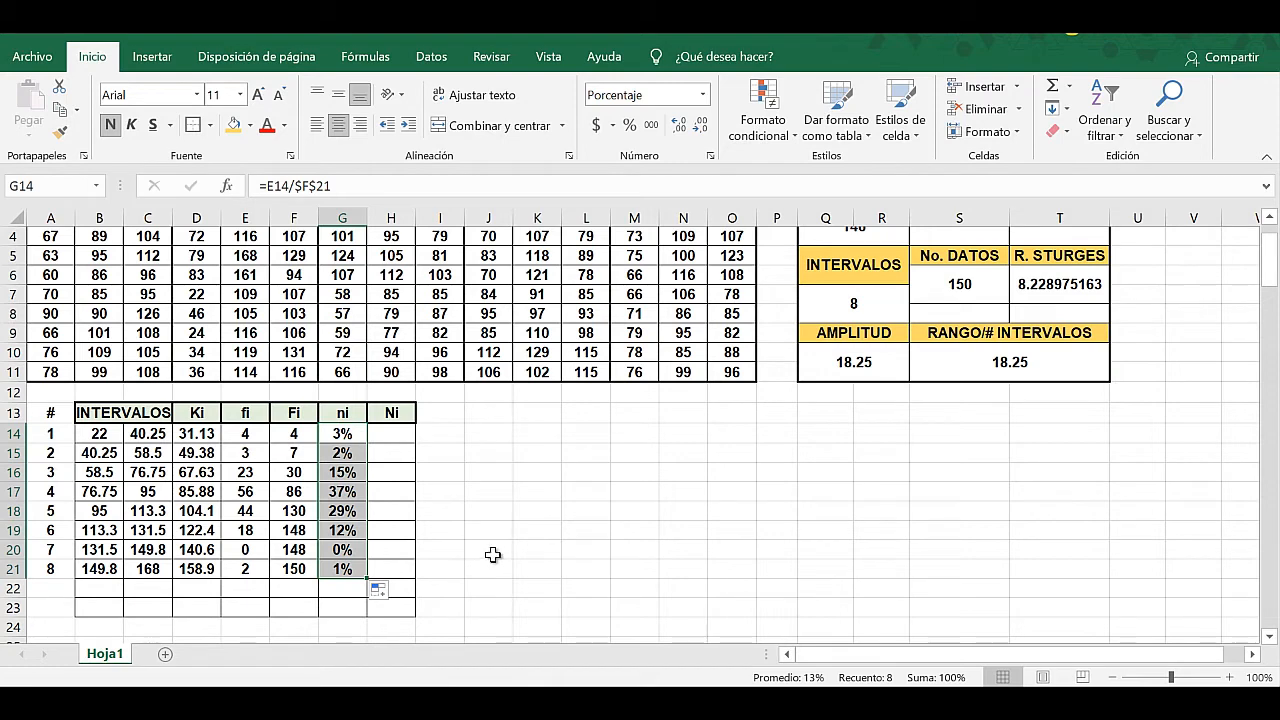
Set the first cumulative relative frequency Ni in H14 equal to the first relative frequency with =G14.
left_click(391, 433)
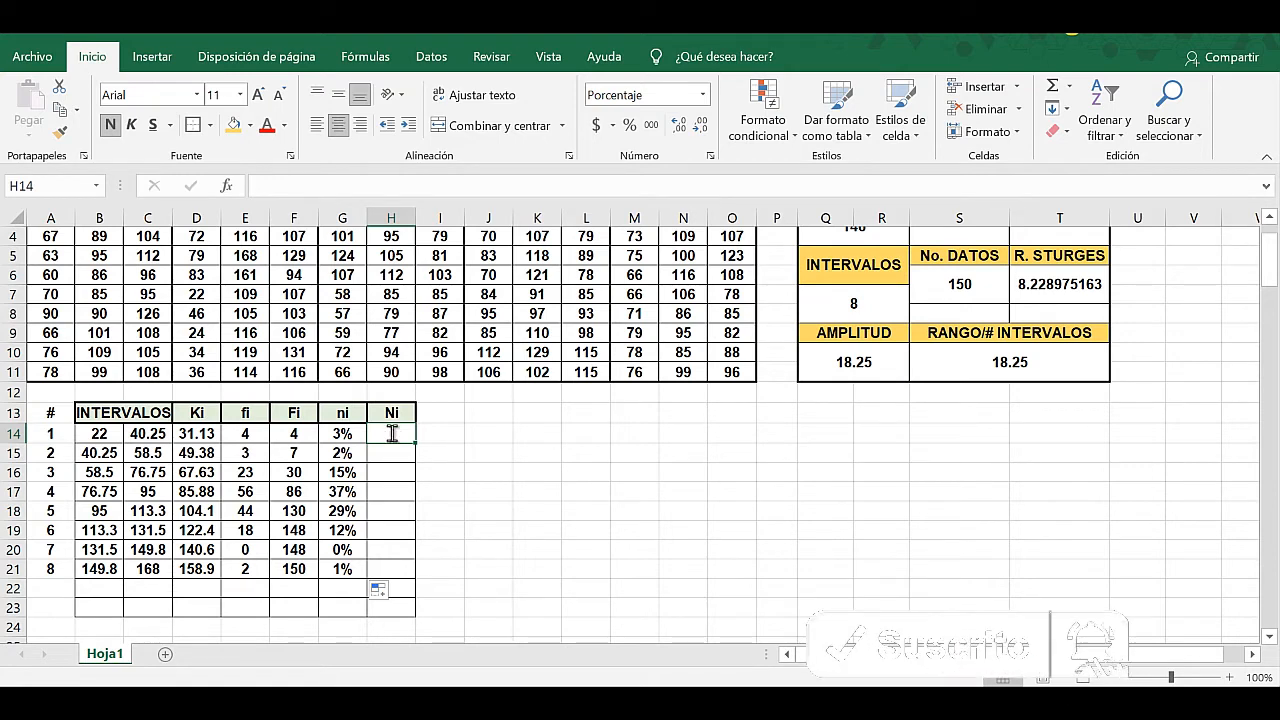
type("=")
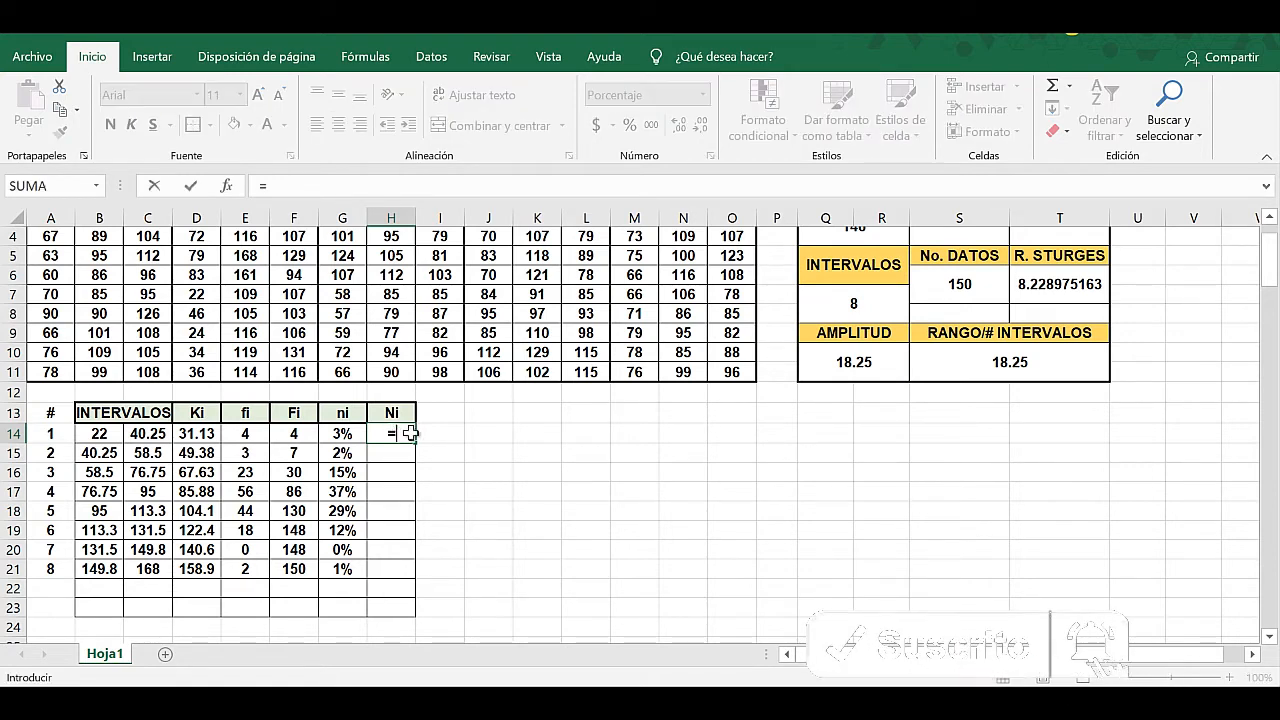
left_click(354, 433)
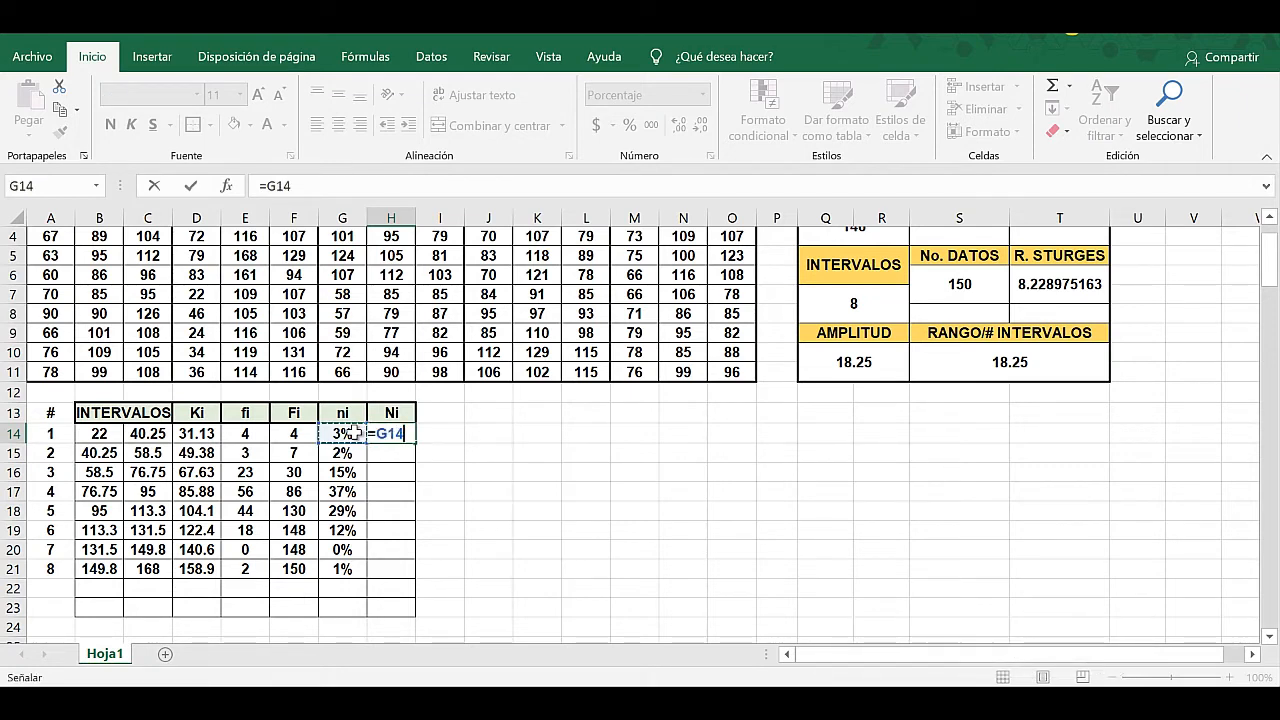
key("Return")
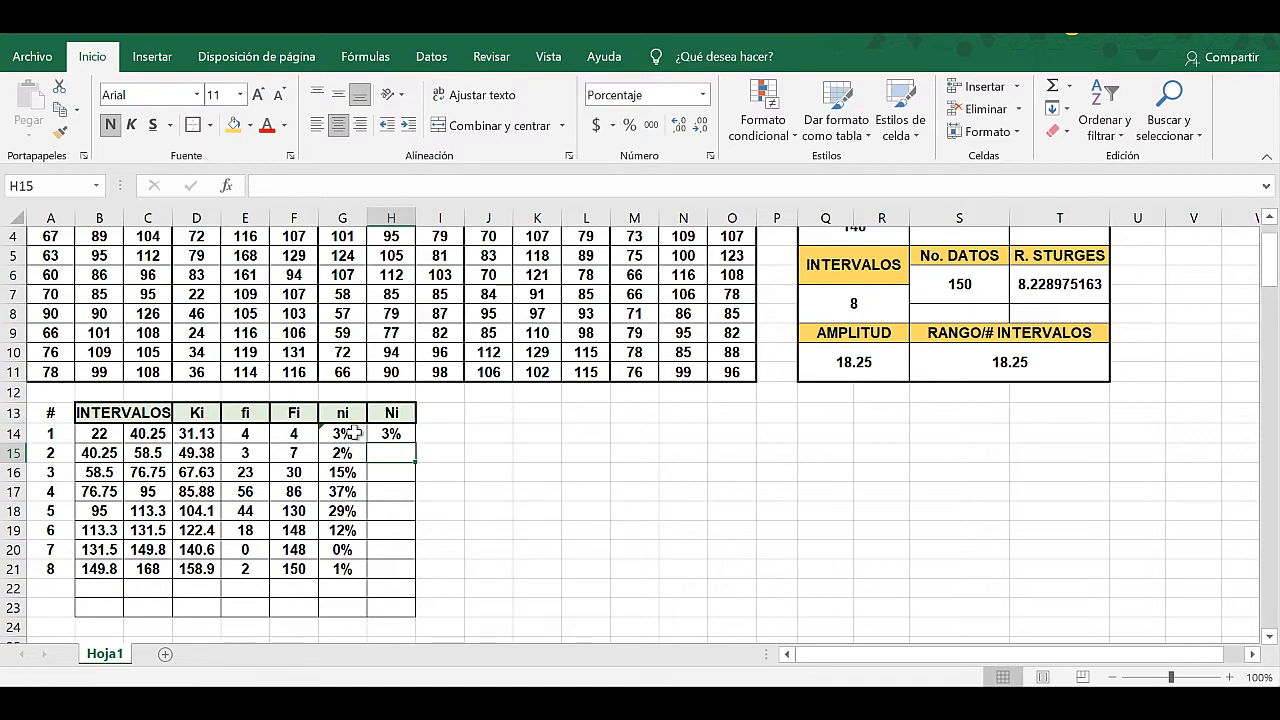
Calculate the second cumulative relative frequency in H15 with =H14+G15 and fill the formula down to H21.
type("=")
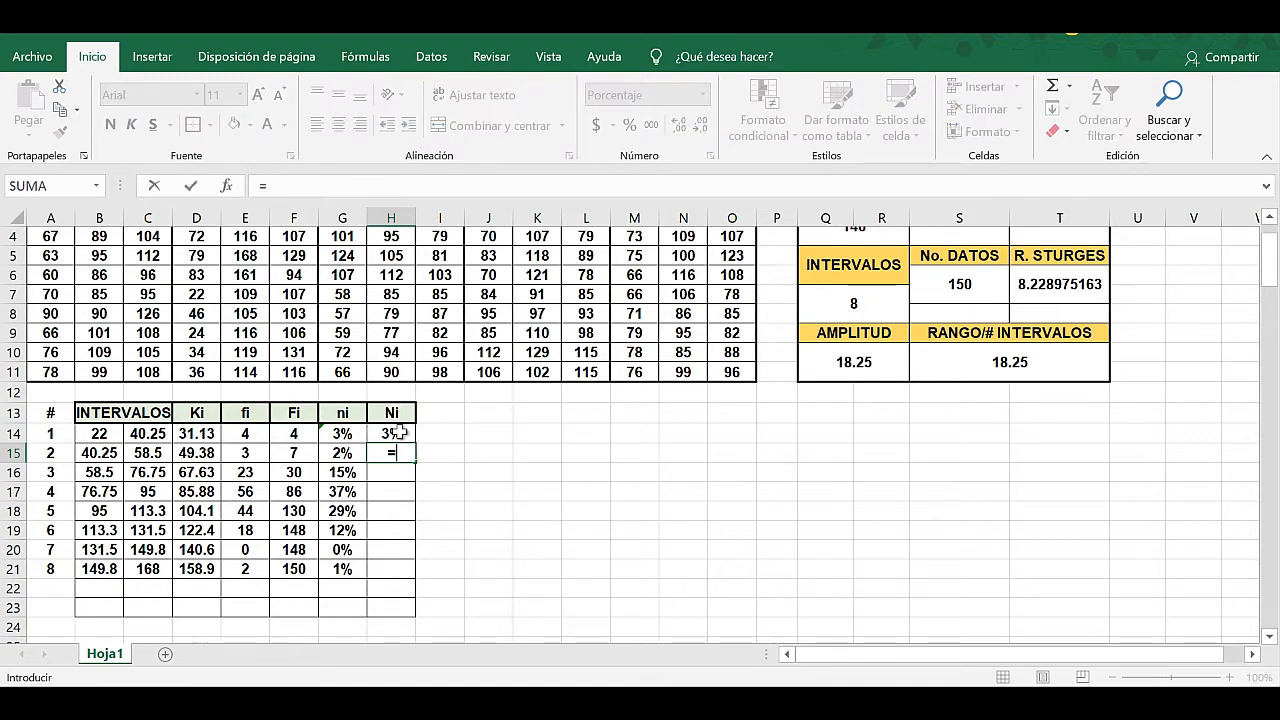
left_click(398, 432)
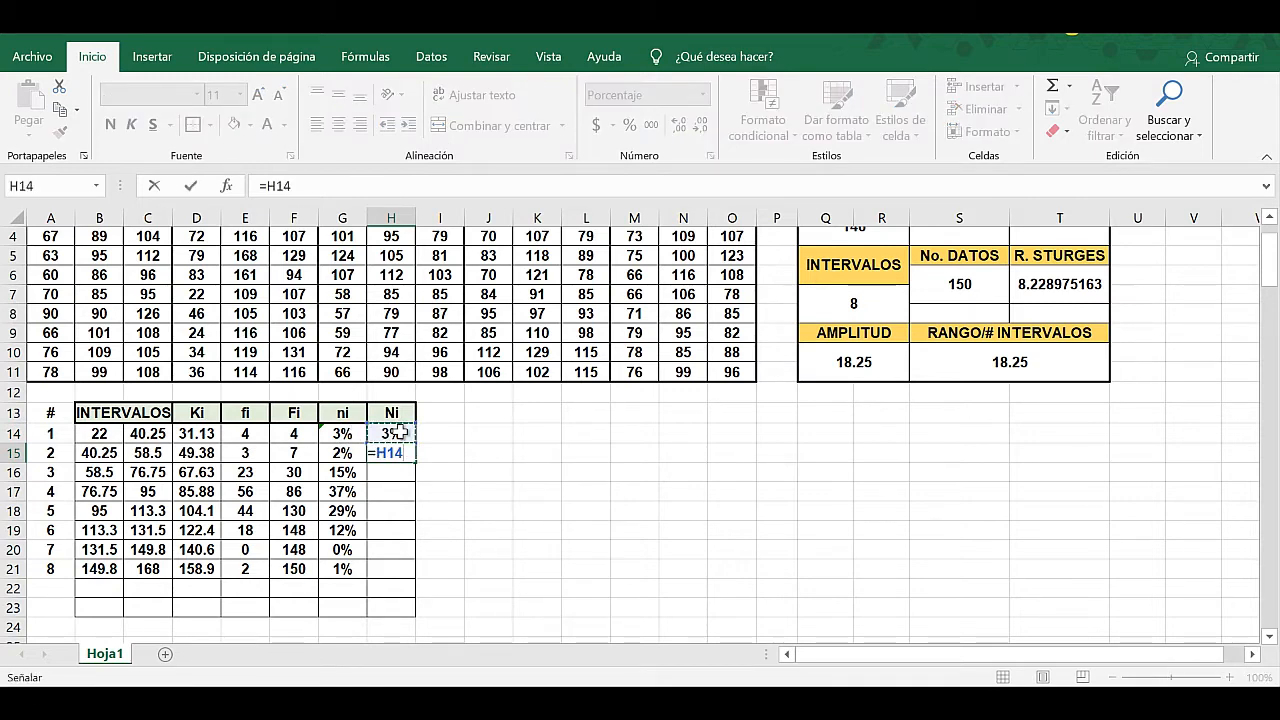
type("+")
left_click(343, 453)
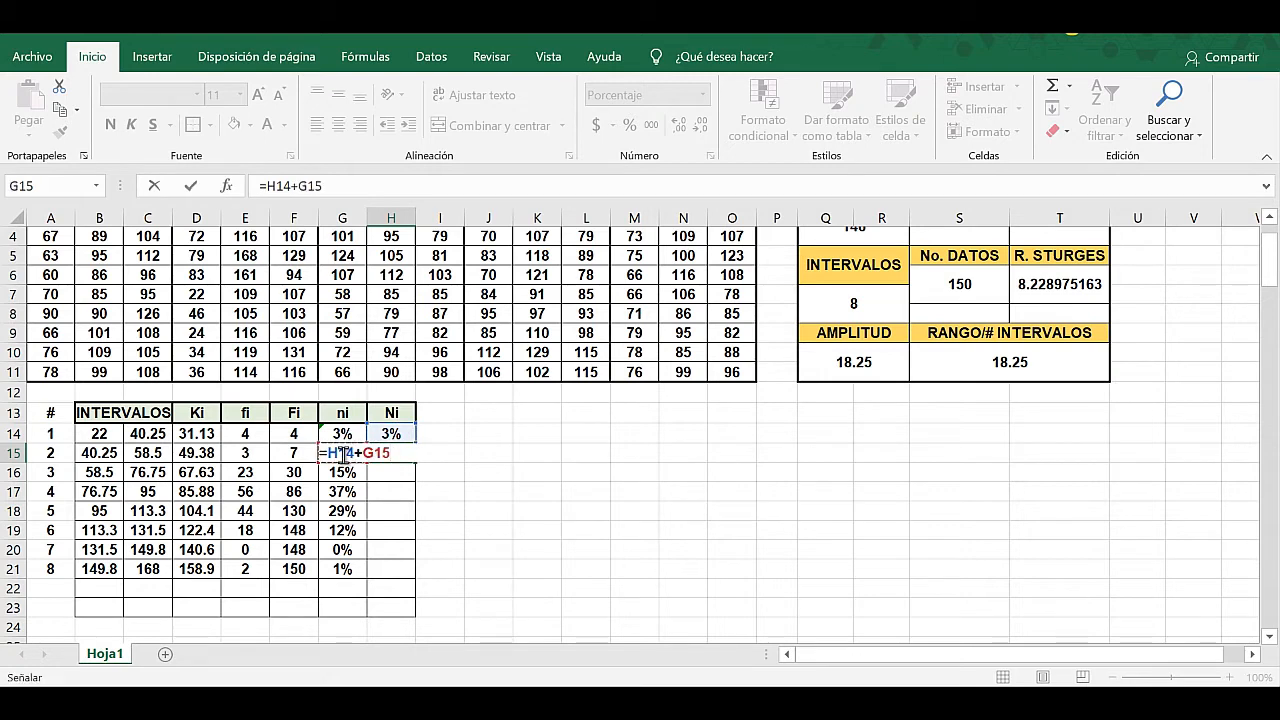
key("Return")
left_click(402, 456)
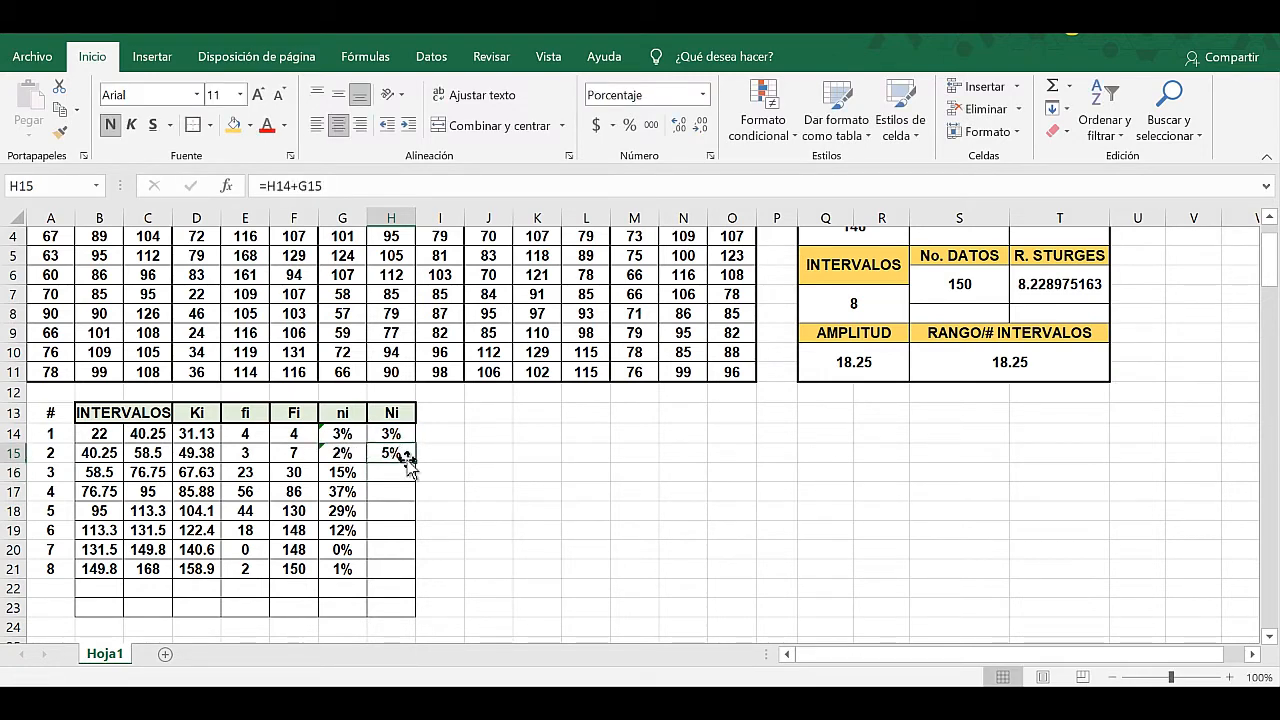
left_click_drag(416, 461, 423, 575)
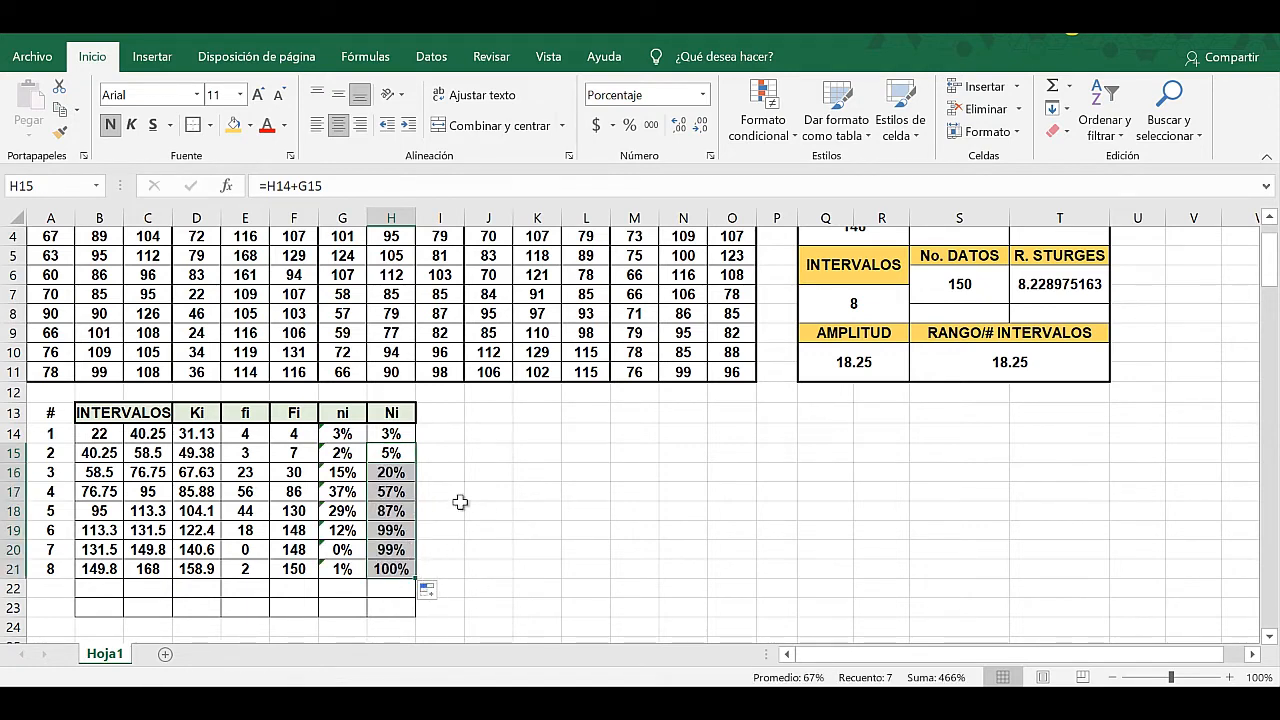
Ignore the inconsistent-formula error for the ni and Ni cells in G14:H21.
left_click(345, 433)
left_click_drag(342, 452, 386, 568)
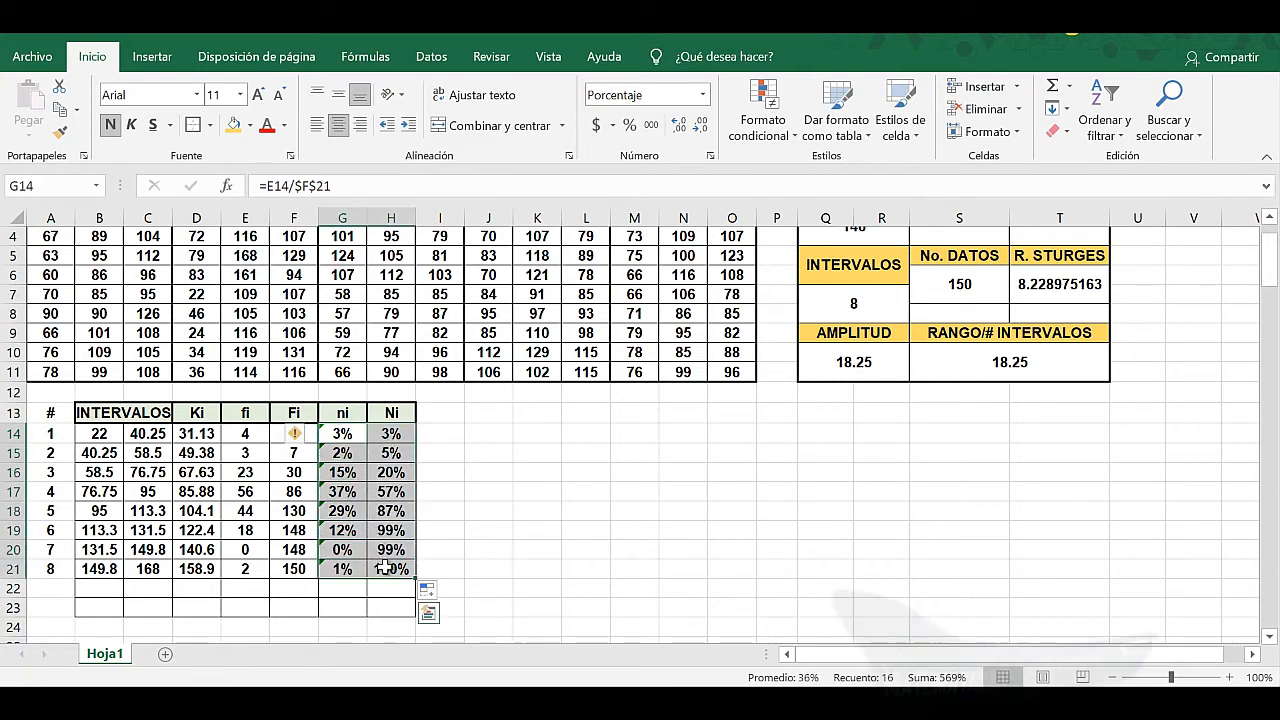
left_click(303, 438)
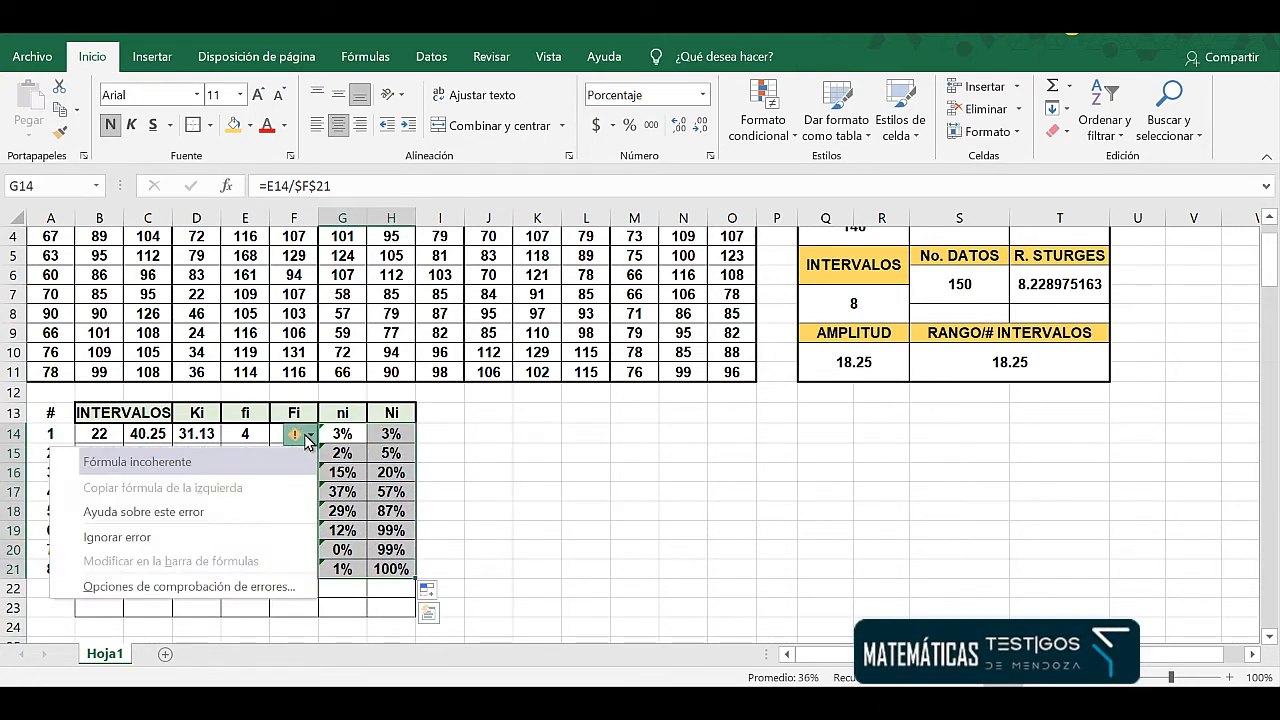
left_click(247, 537)
left_click(492, 570)
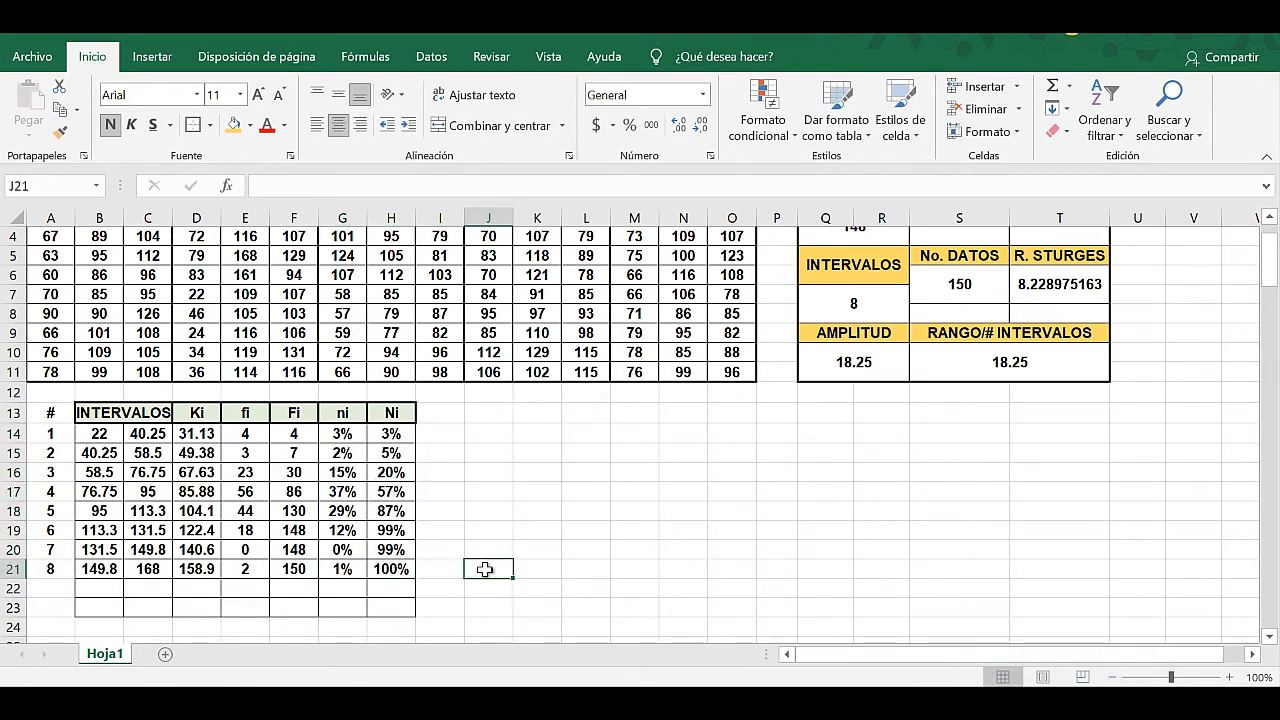
Check the last cumulative values of the Fi and Ni columns in F21 and H21.
scroll(482, 567, "down", 1)
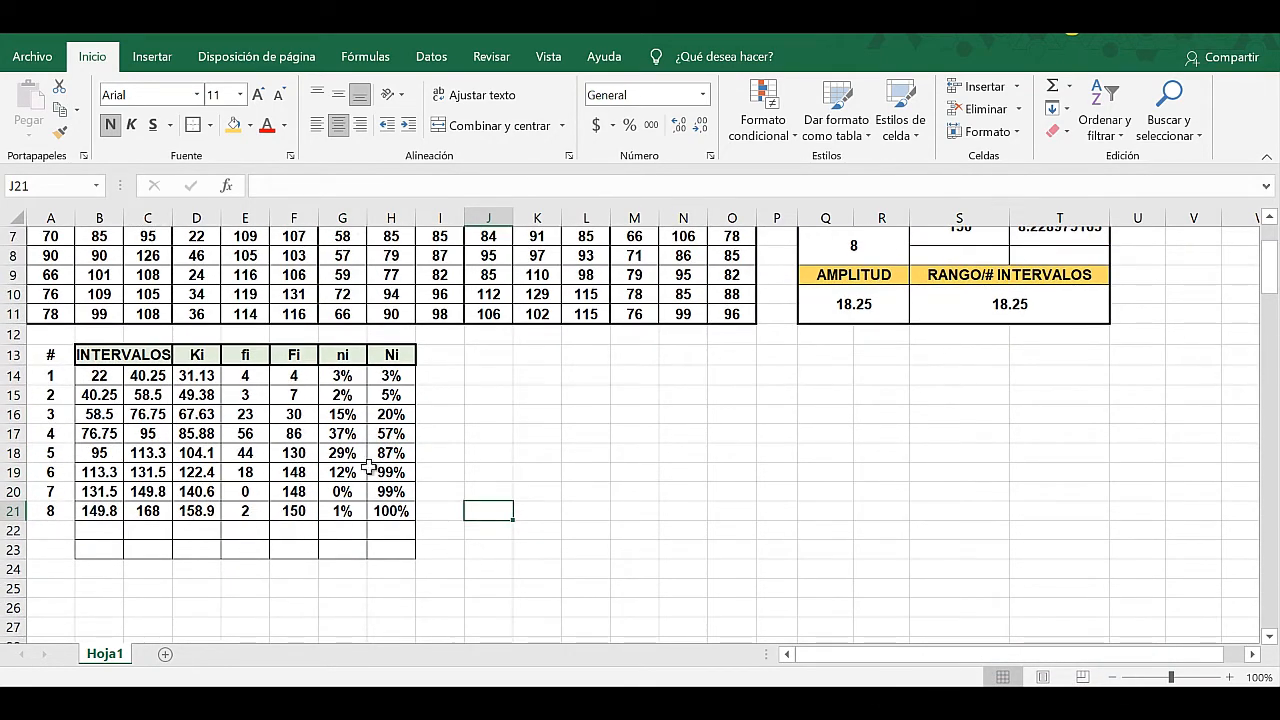
left_click(298, 510)
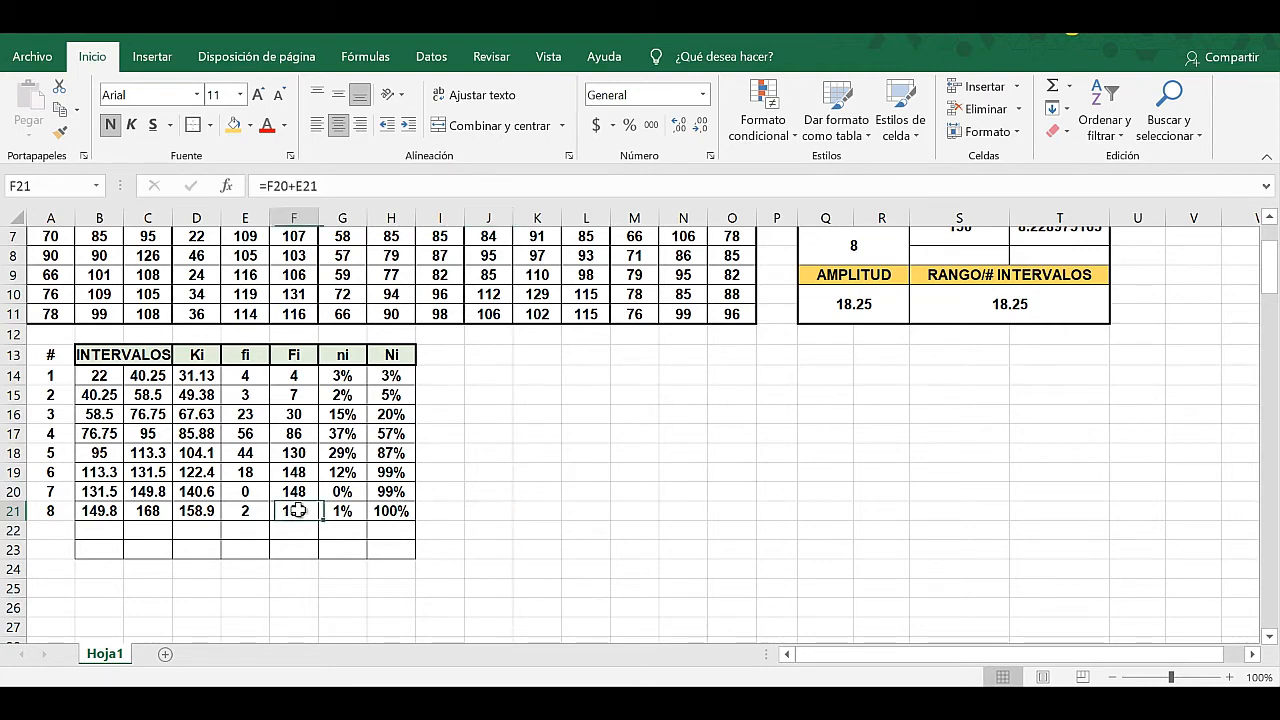
left_click(391, 512)
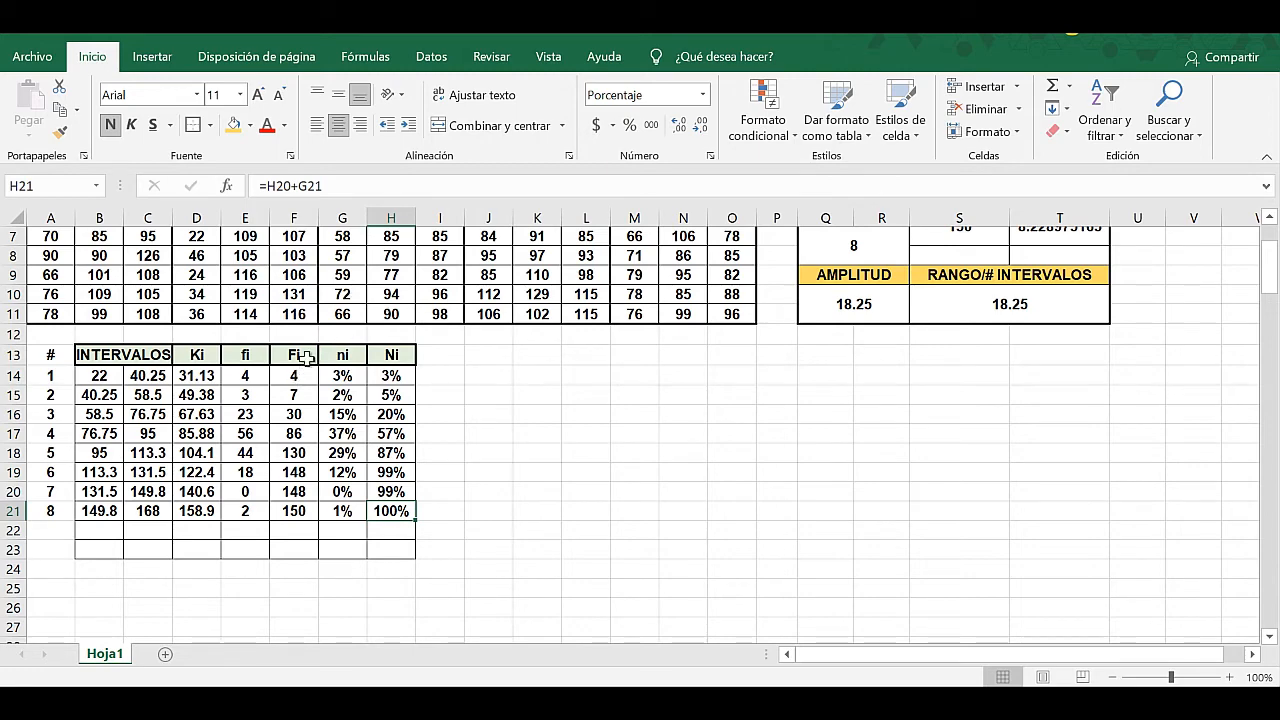
scroll(307, 340, "up", 2)
scroll(300, 342, "down", 1)
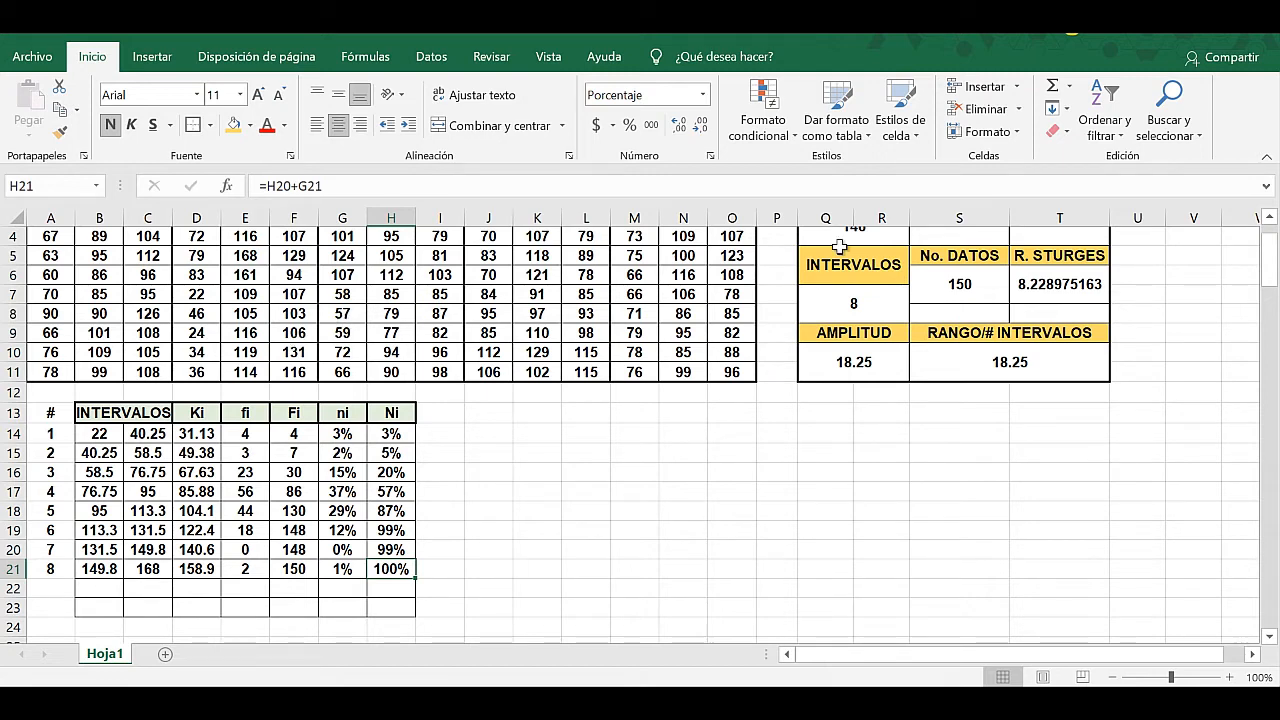
Insert an empty 2-D clustered column chart and place it directly beside the frequency table.
left_click(487, 452)
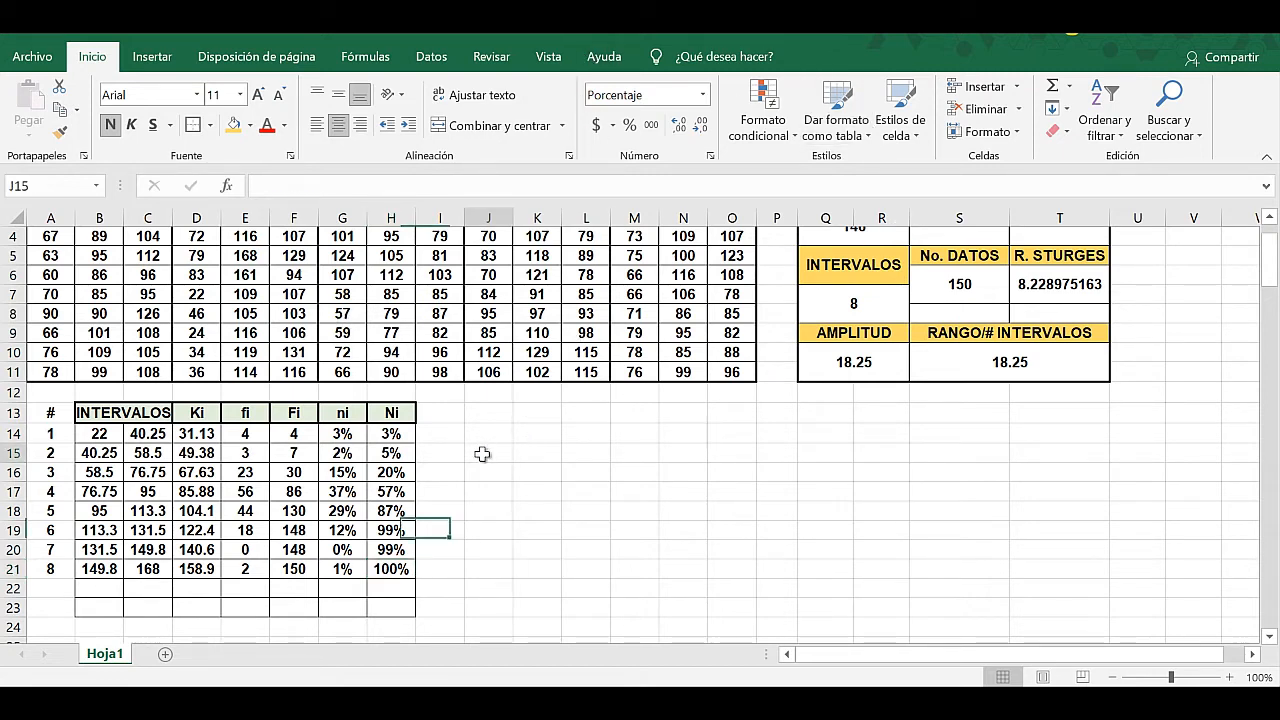
left_click(161, 58)
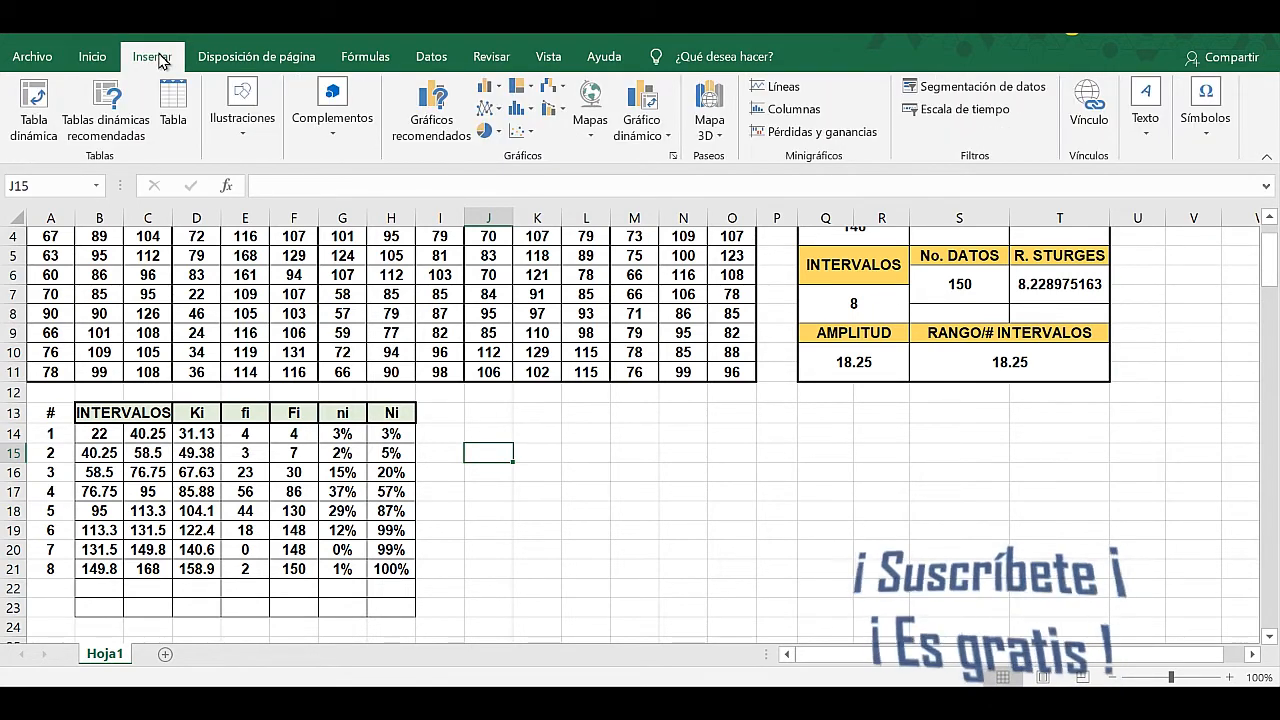
left_click(486, 86)
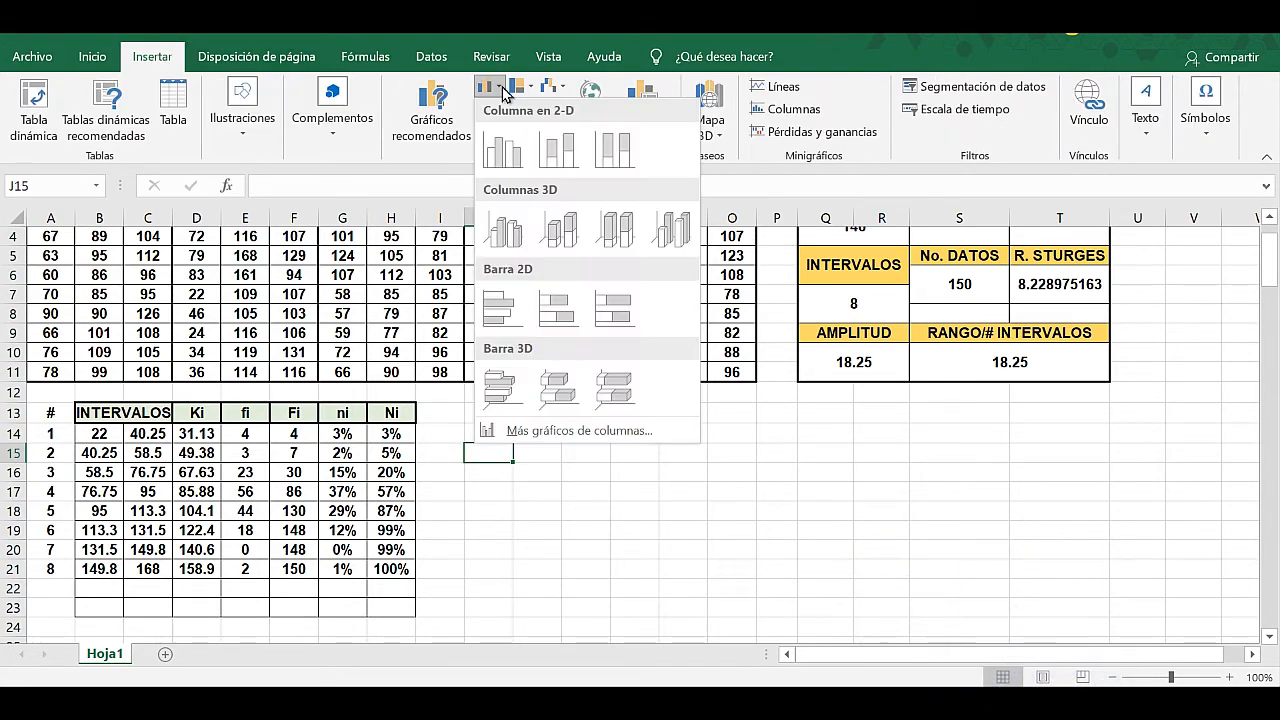
left_click(506, 146)
left_click_drag(587, 352, 656, 479)
scroll(900, 415, "down", 2)
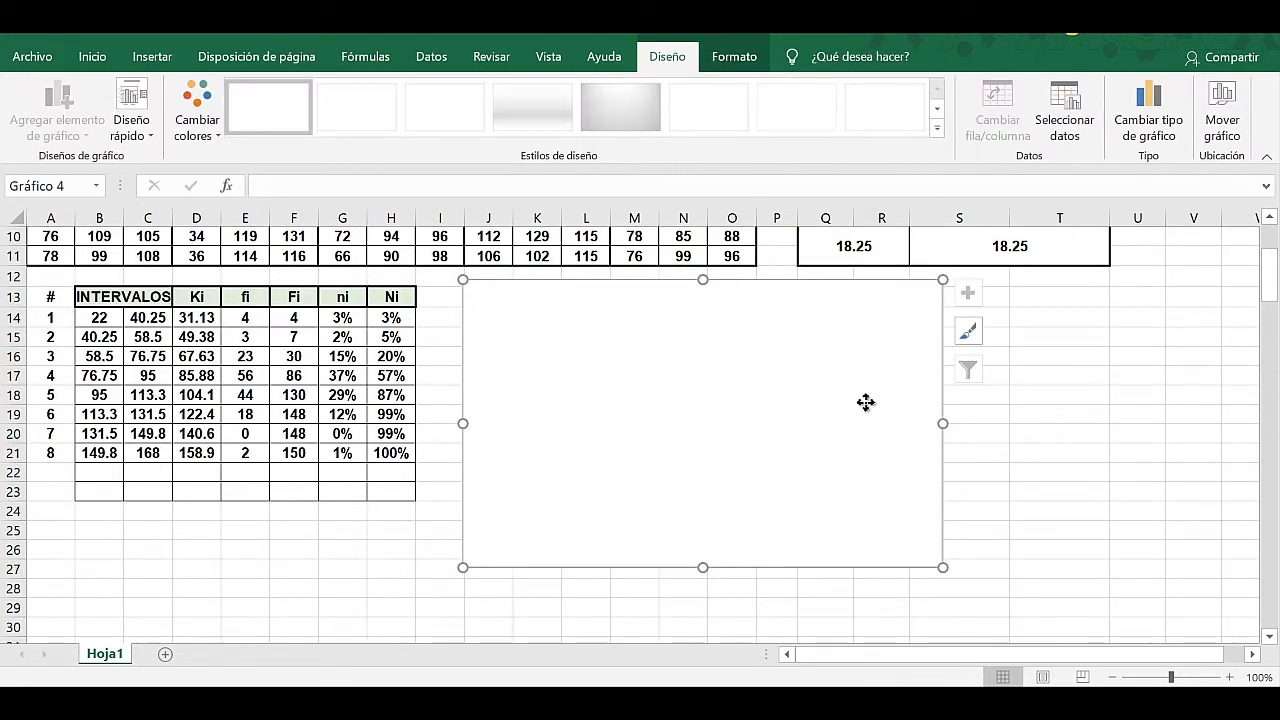
left_click_drag(864, 404, 818, 394)
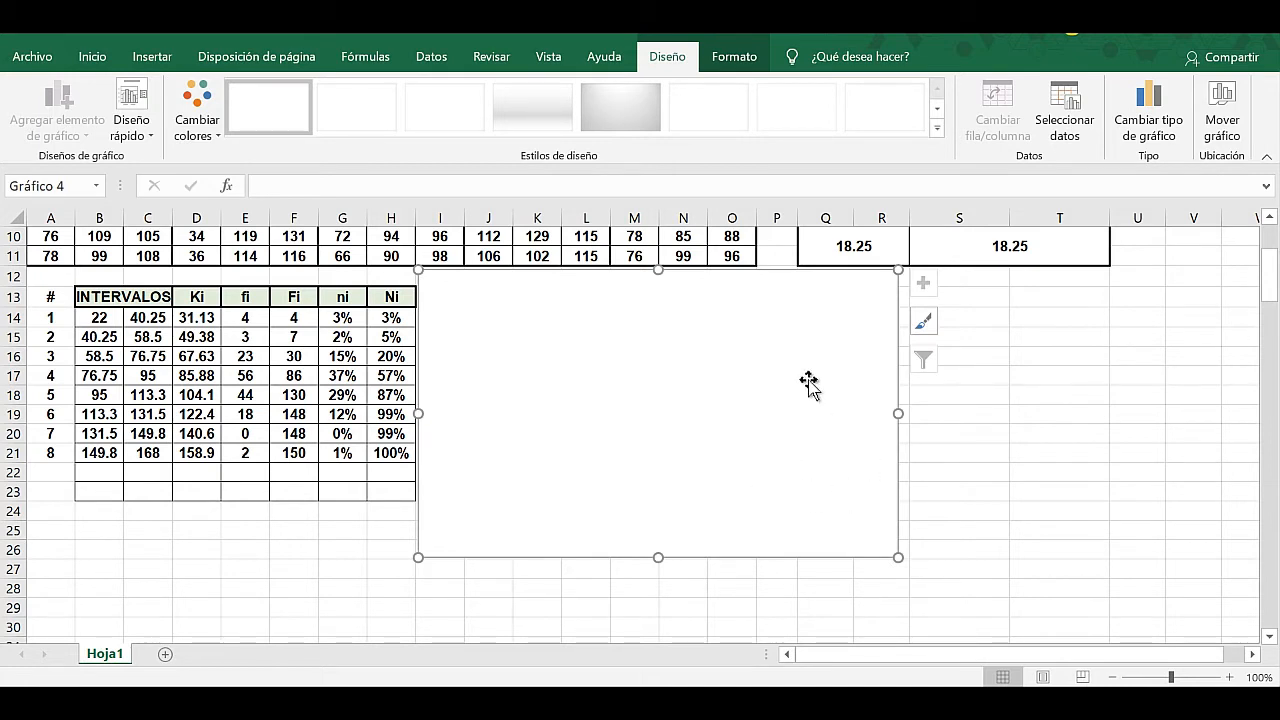
Add a data series named HISTOGRAMA to the empty chart, taking its values from the fi column in E14:E21.
left_click(1065, 104)
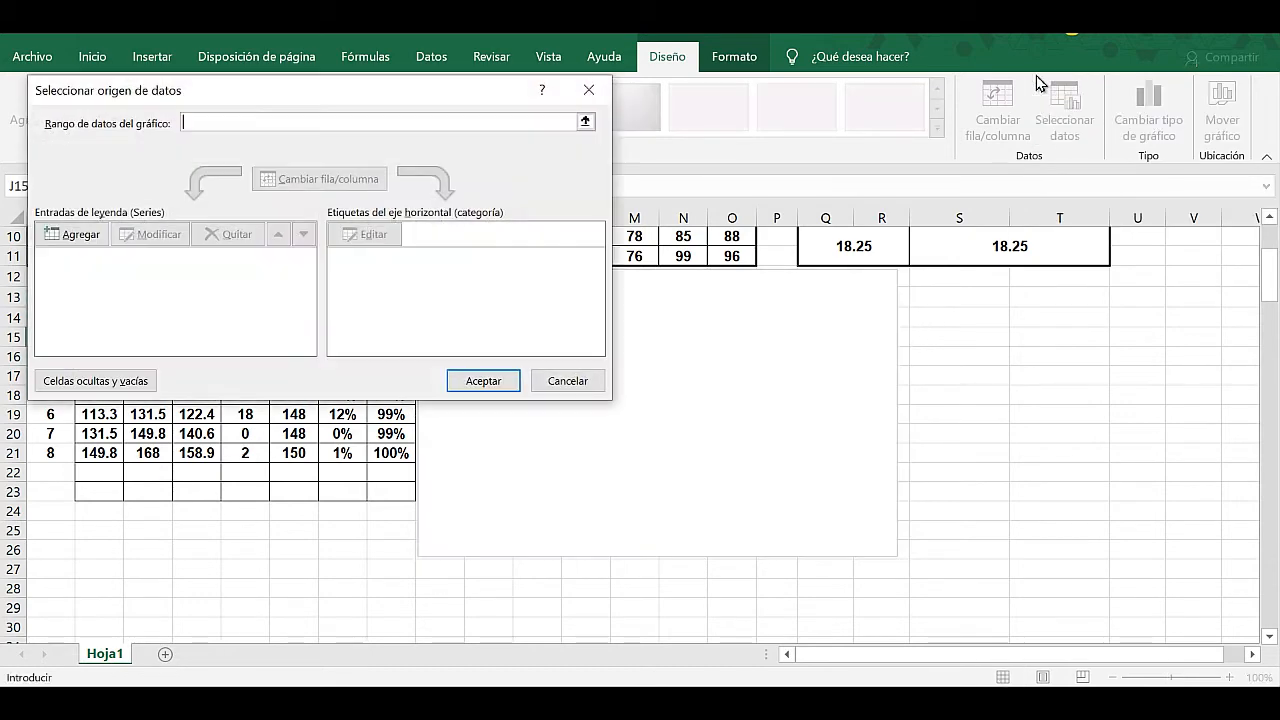
left_click(80, 234)
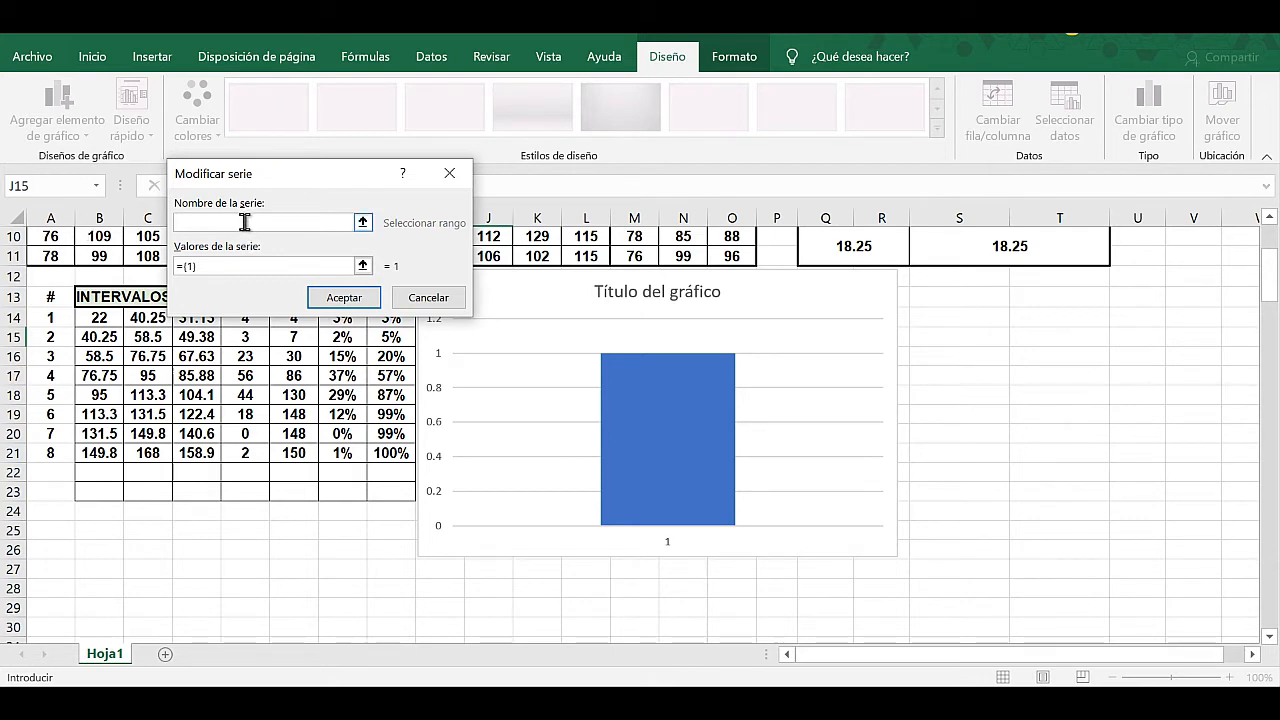
type("HIS")
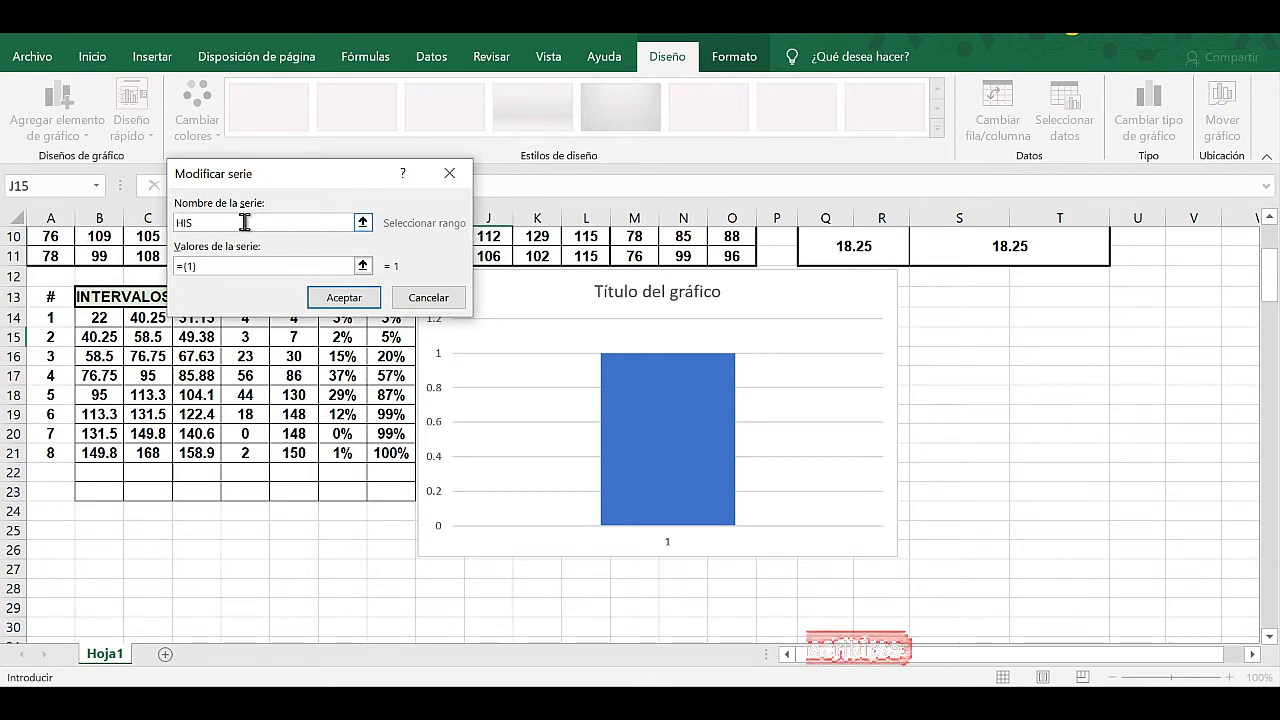
type("TOGRA")
type("MA")
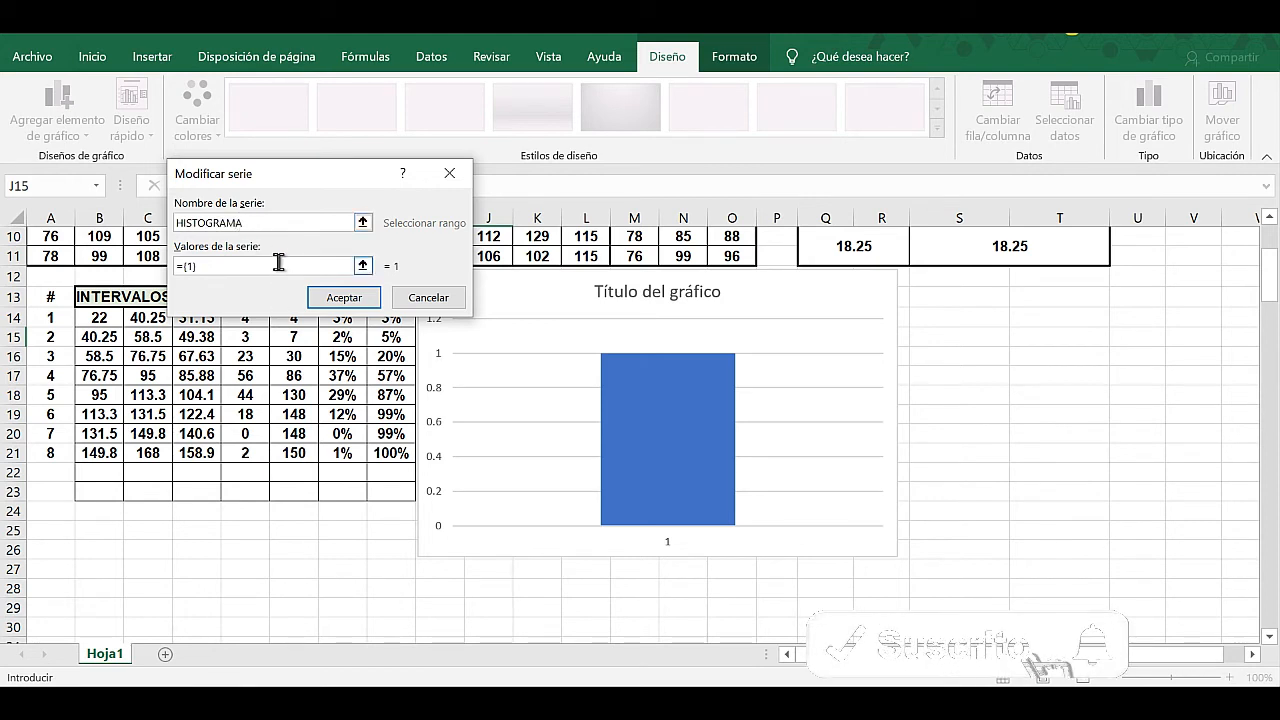
left_click(279, 263)
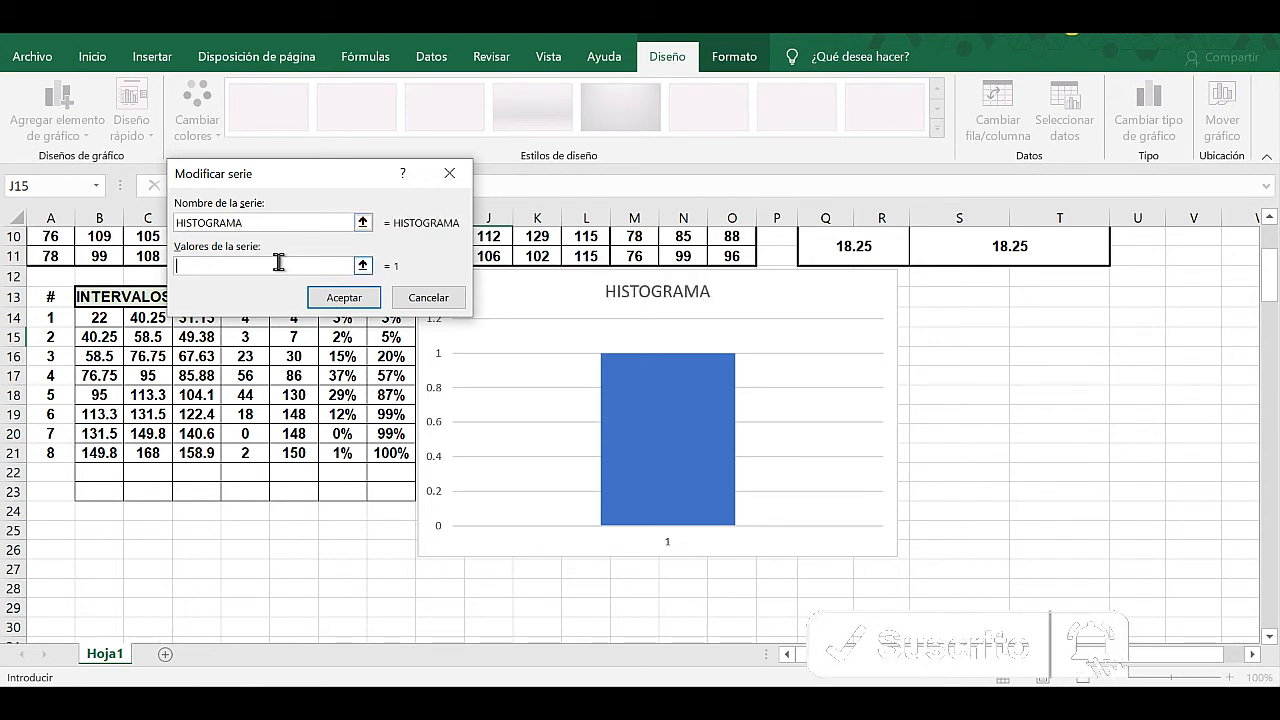
left_click_drag(289, 178, 280, 113)
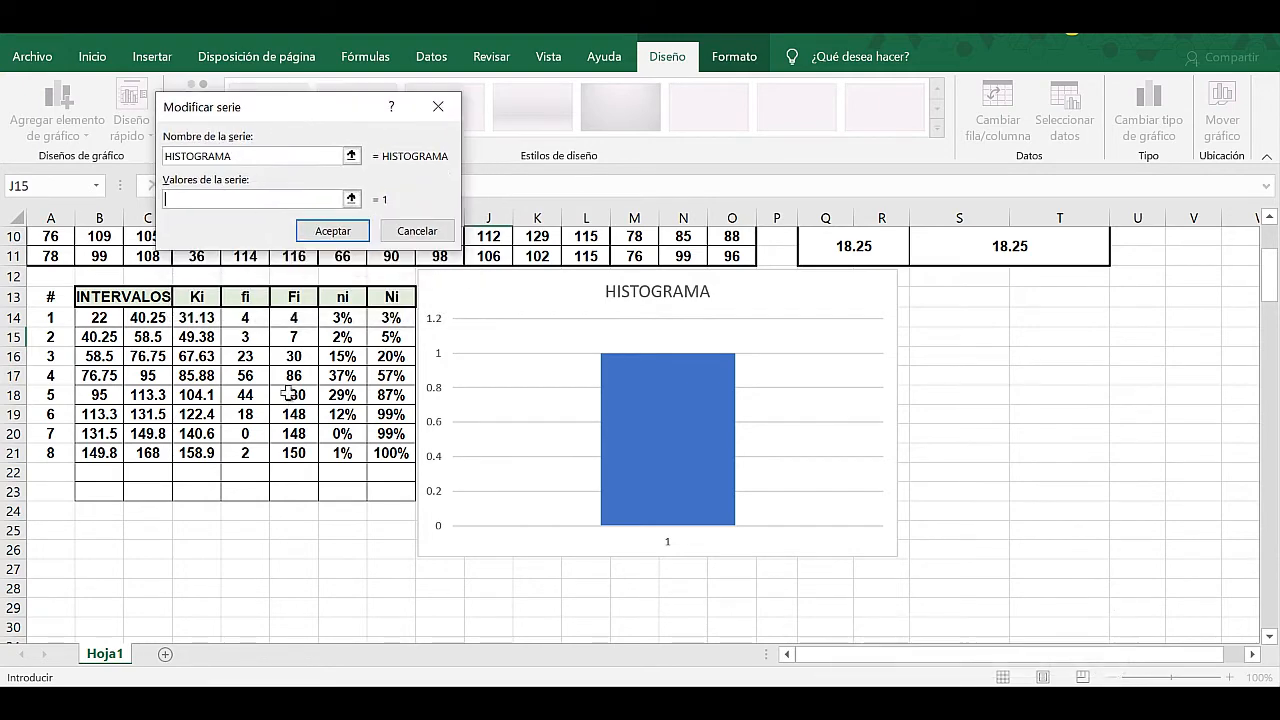
left_click_drag(246, 314, 253, 446)
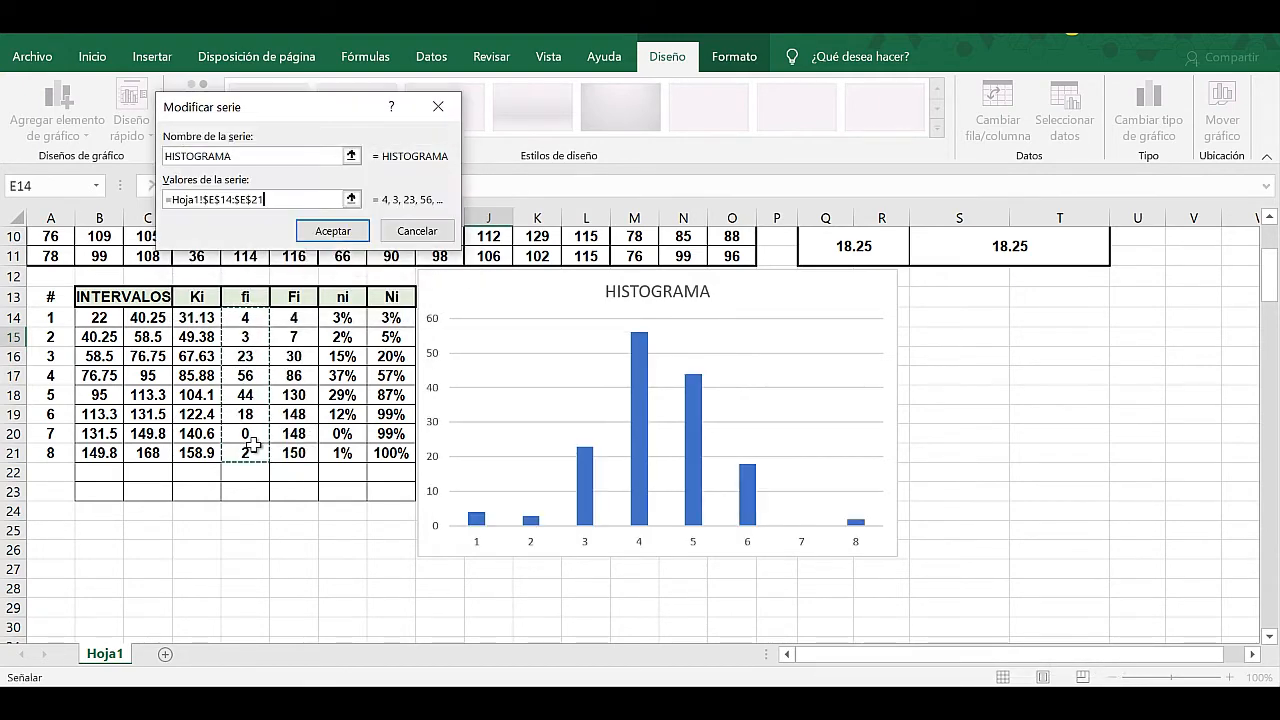
left_click(338, 238)
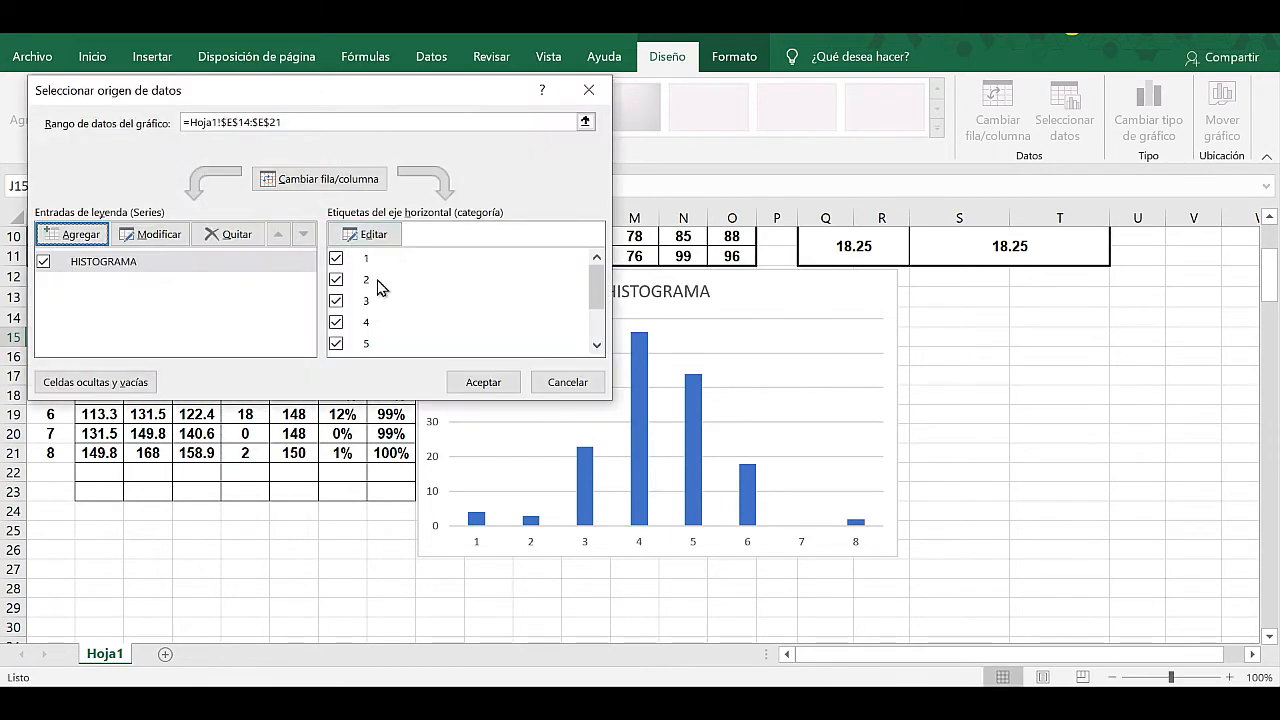
Use the Ki values in D14:D21 as the chart's horizontal axis labels and shift the chart slightly away from the table.
left_click(375, 236)
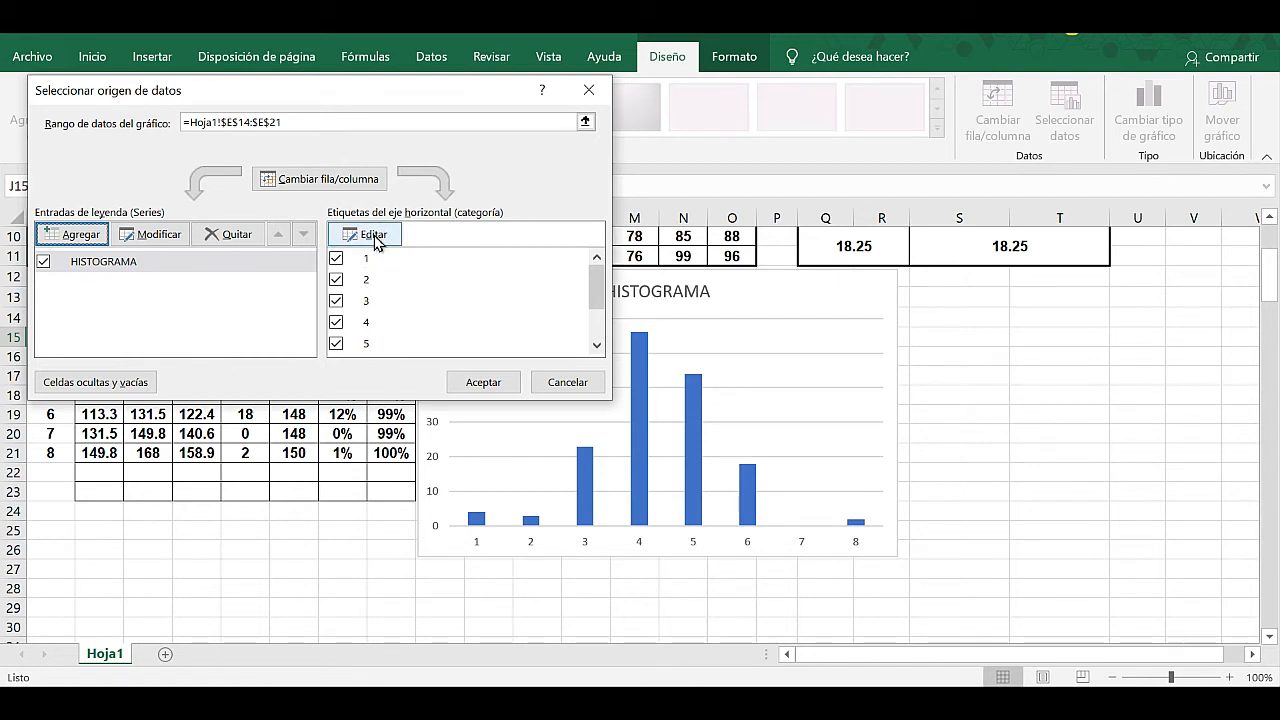
left_click(375, 237)
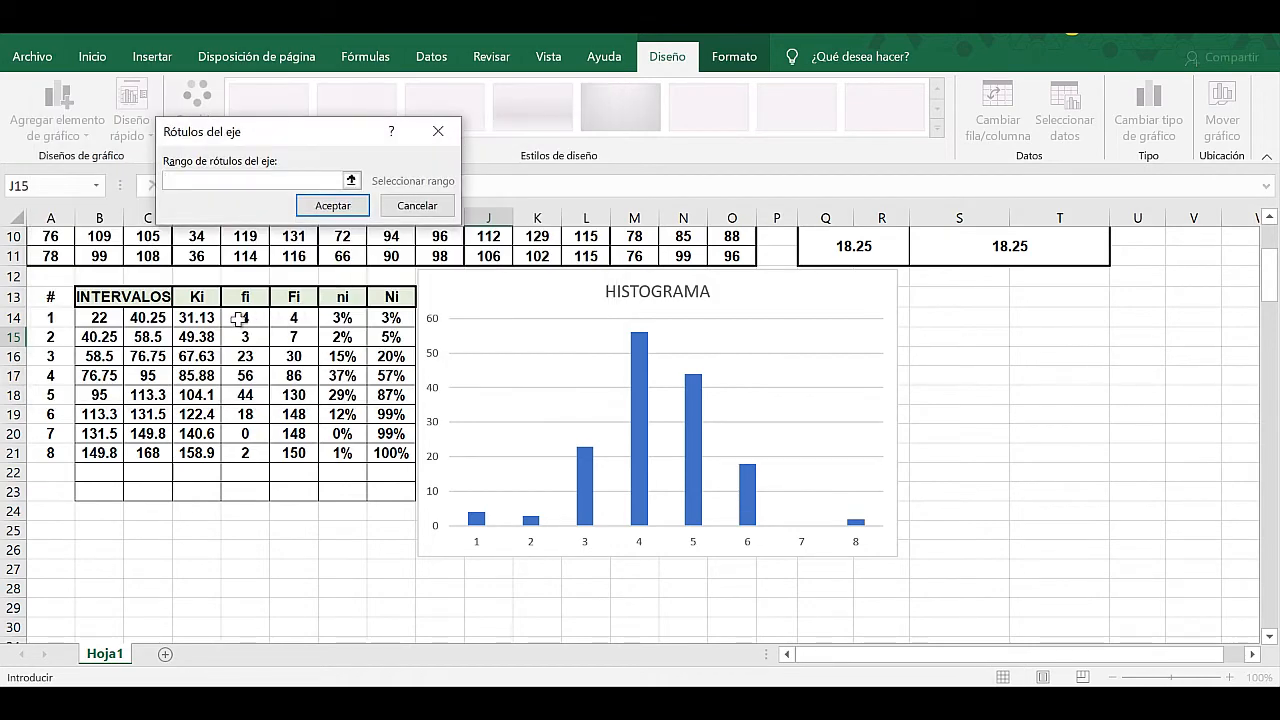
left_click_drag(197, 314, 197, 455)
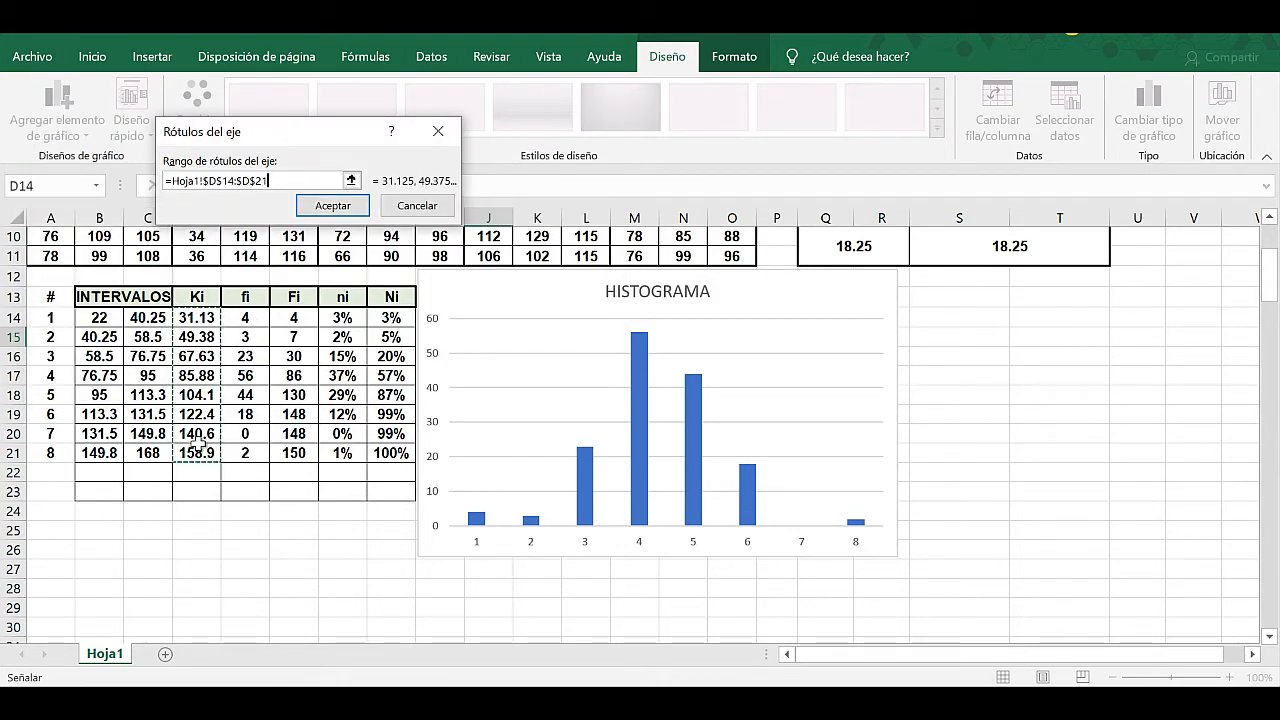
left_click(349, 217)
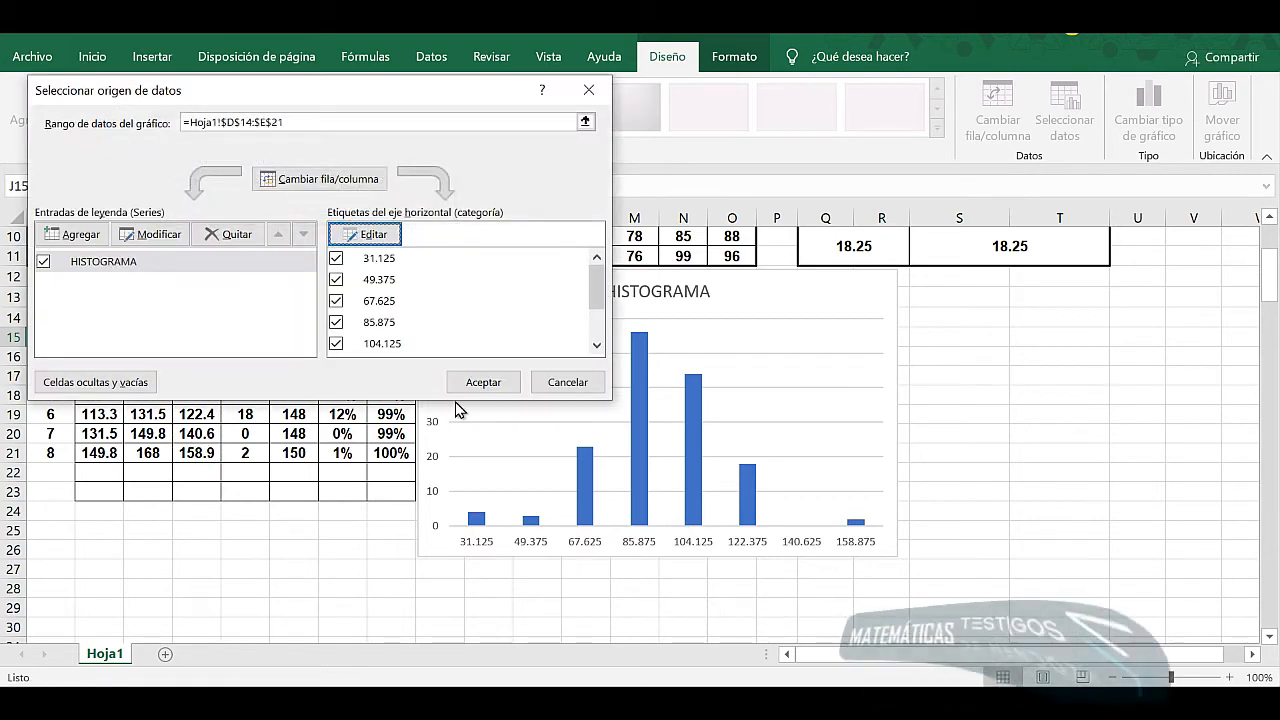
left_click(489, 381)
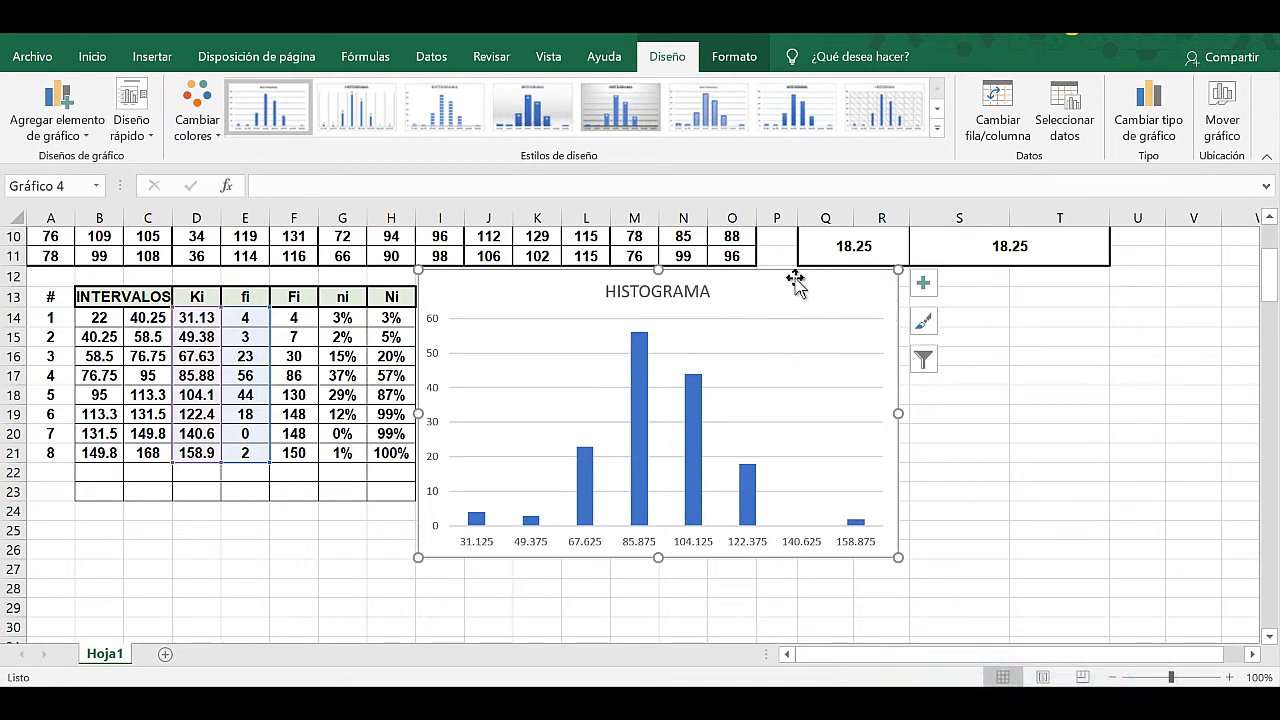
left_click_drag(786, 275, 805, 289)
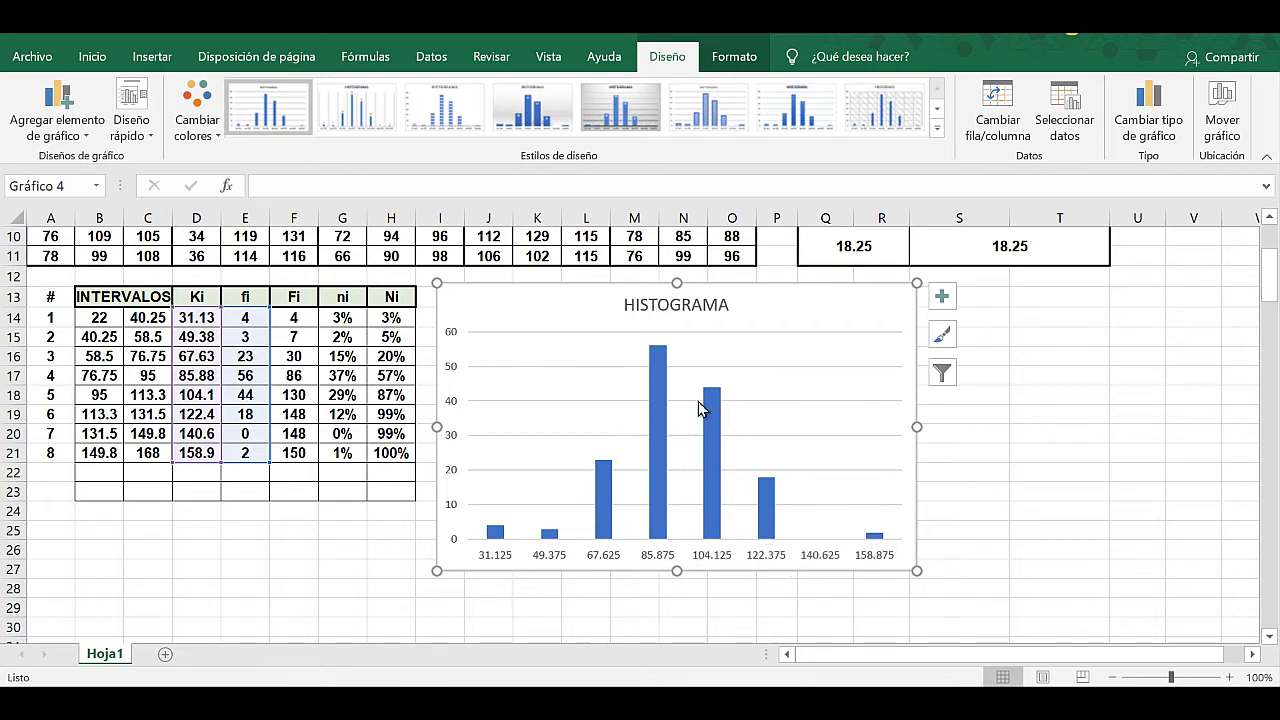
Set the gap width of the HISTOGRAMA series to 0 so its columns touch.
double_click(628, 428)
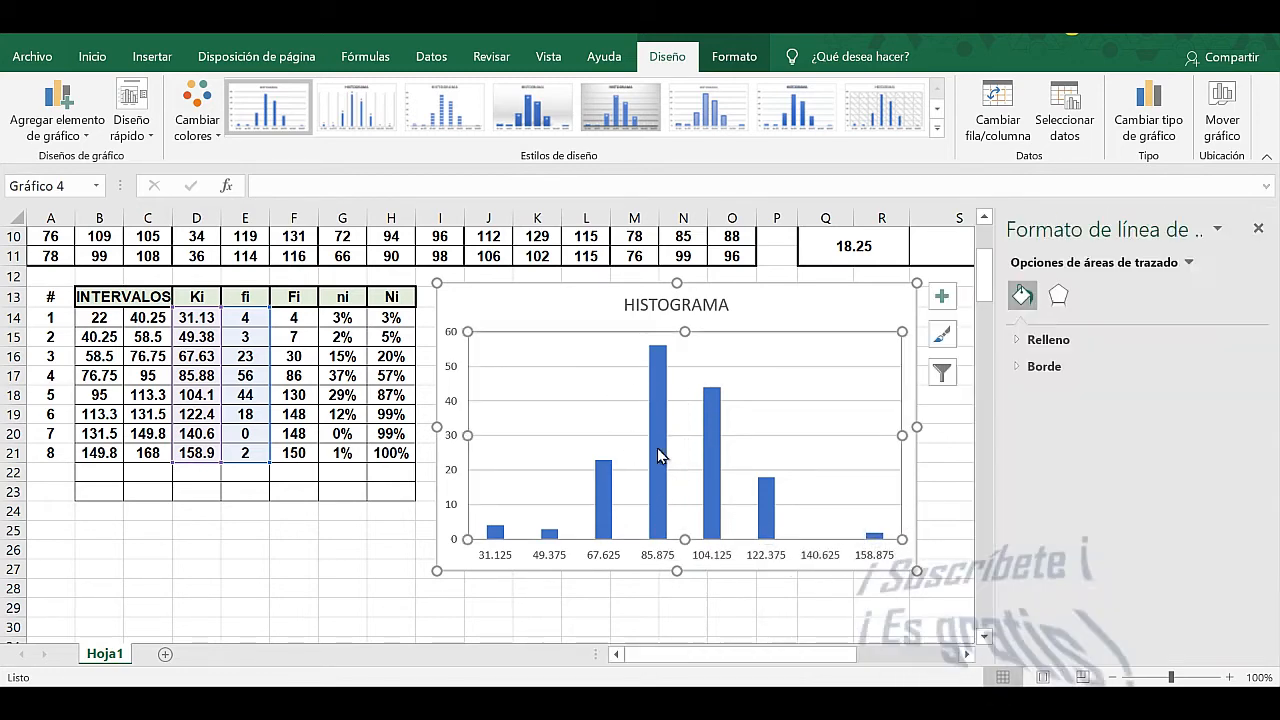
left_click(1258, 228)
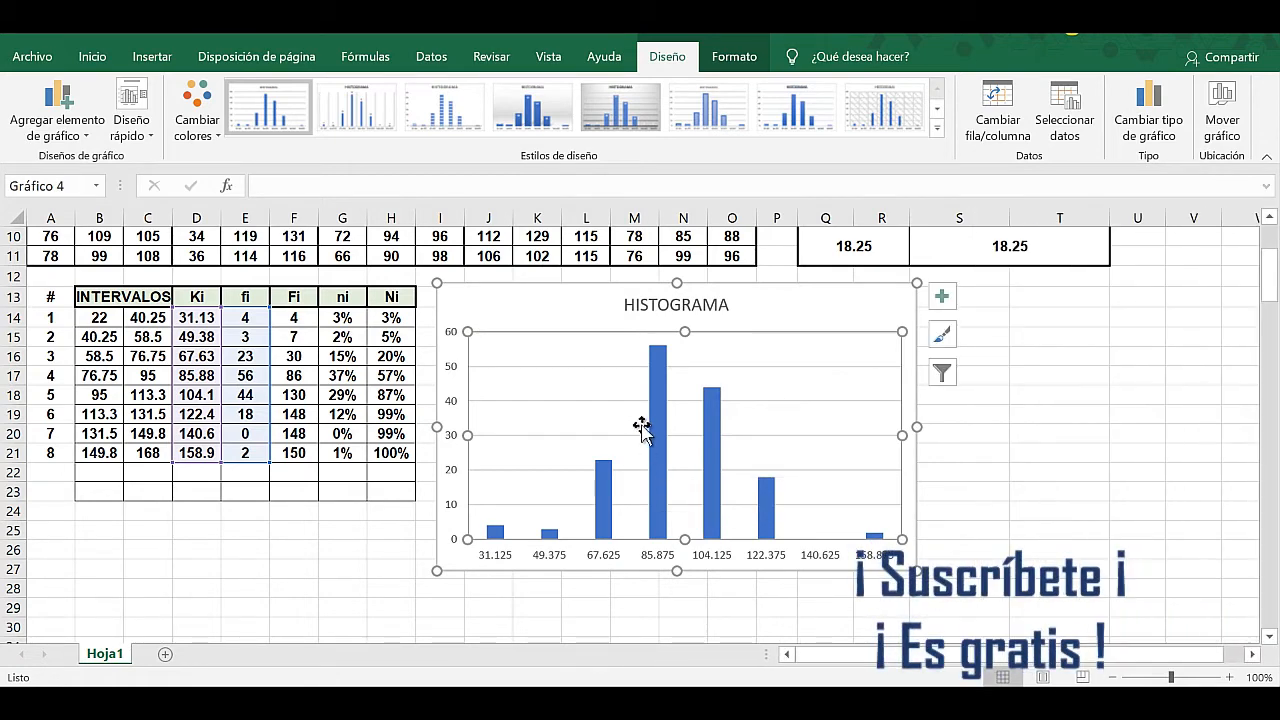
left_click(657, 428)
double_click(657, 428)
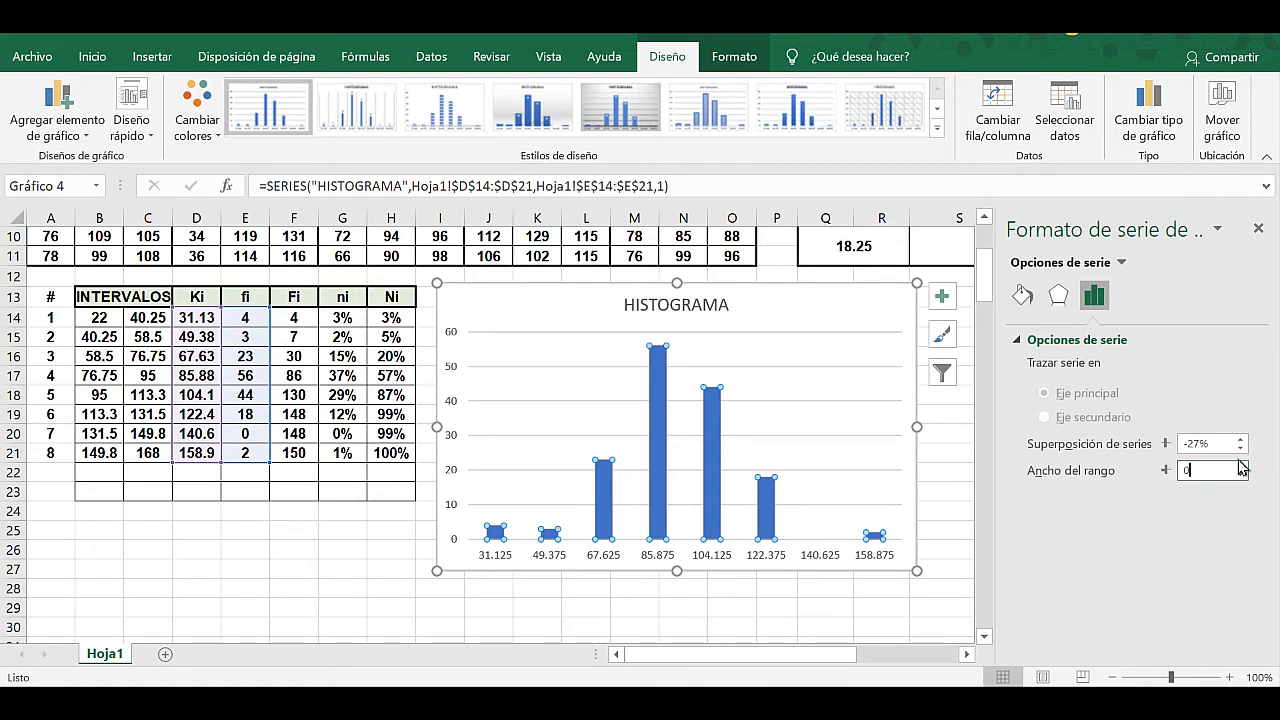
left_click(1259, 232)
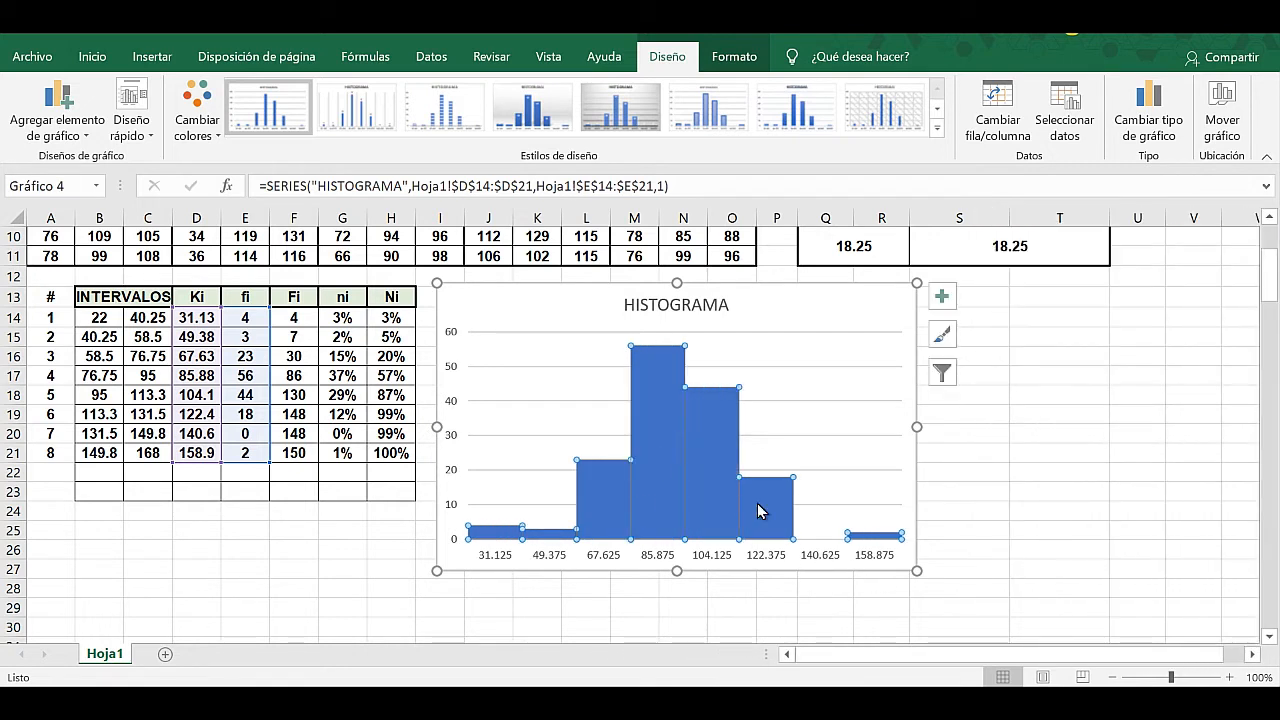
mouse_move(735, 463)
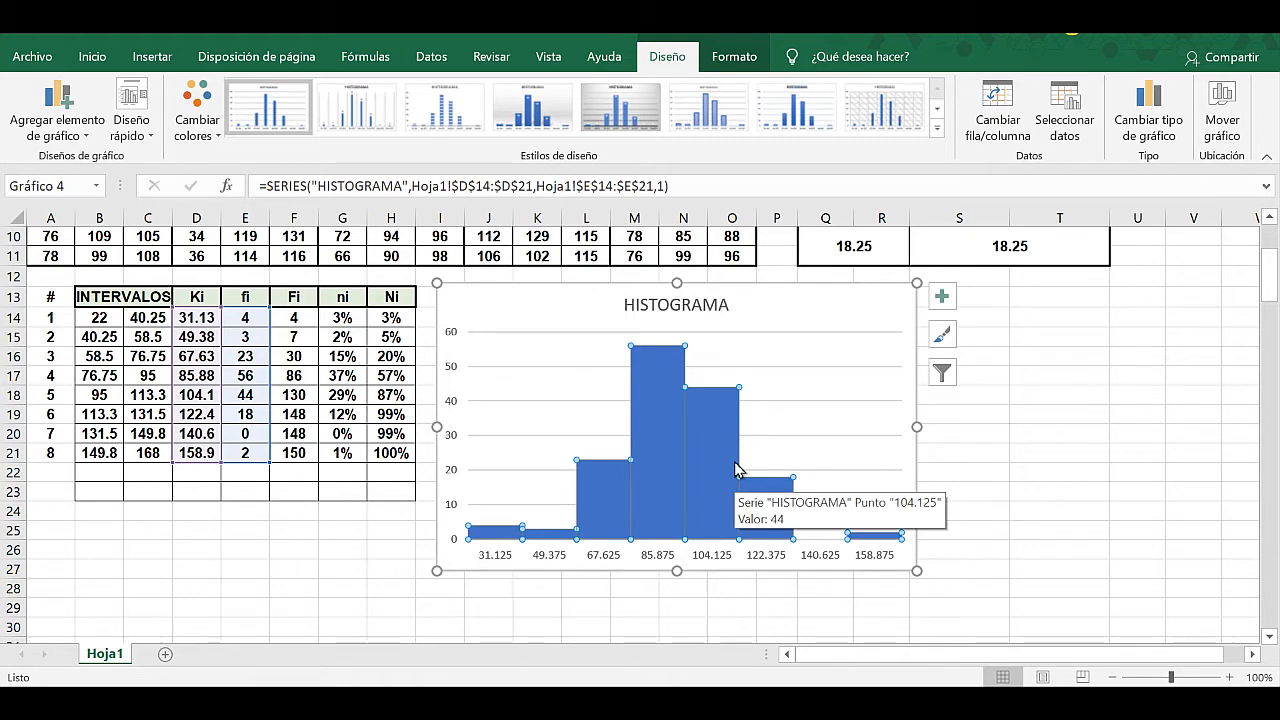
left_click(997, 474)
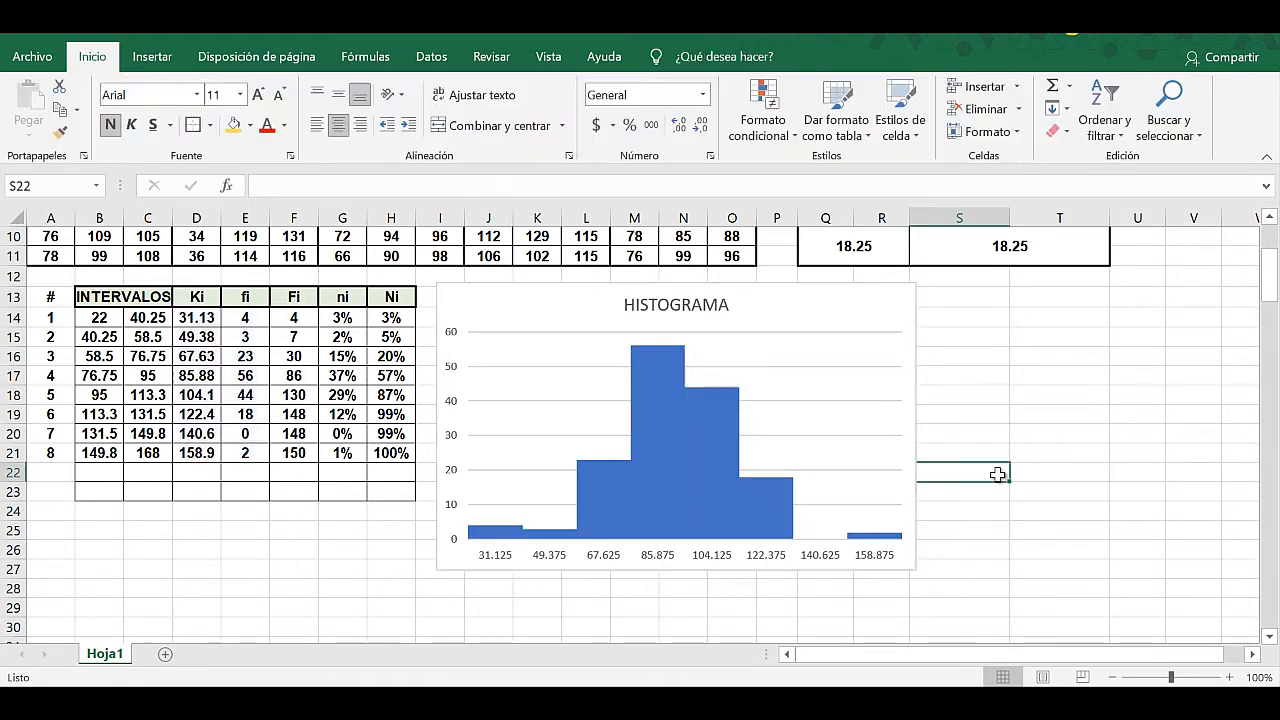
Add data labels to the columns of the HISTOGRAMA series.
left_click(655, 397)
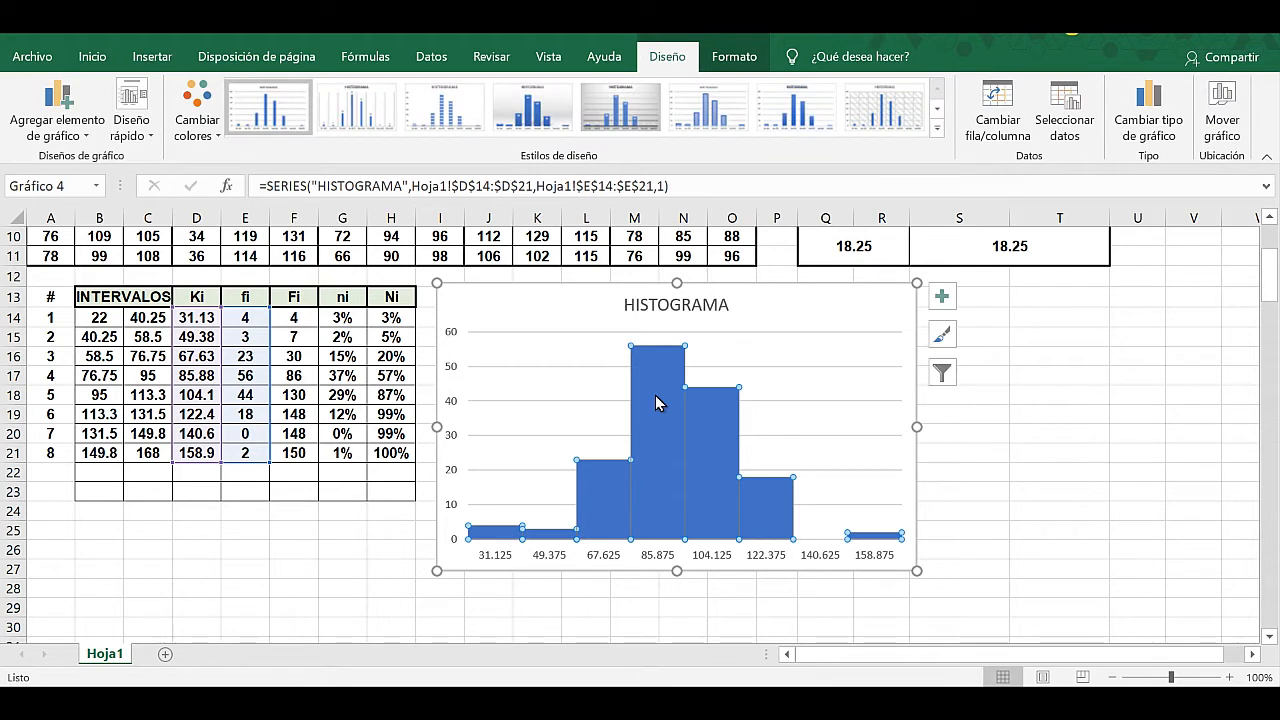
right_click(646, 379)
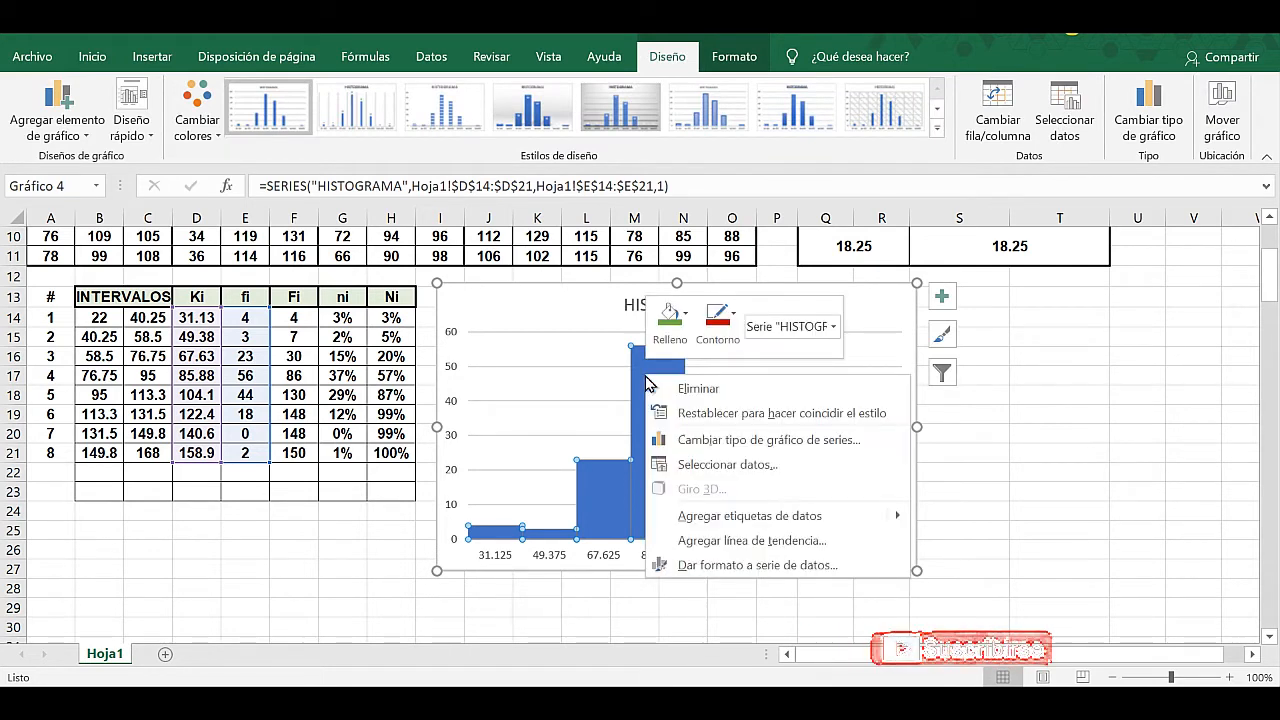
left_click(781, 516)
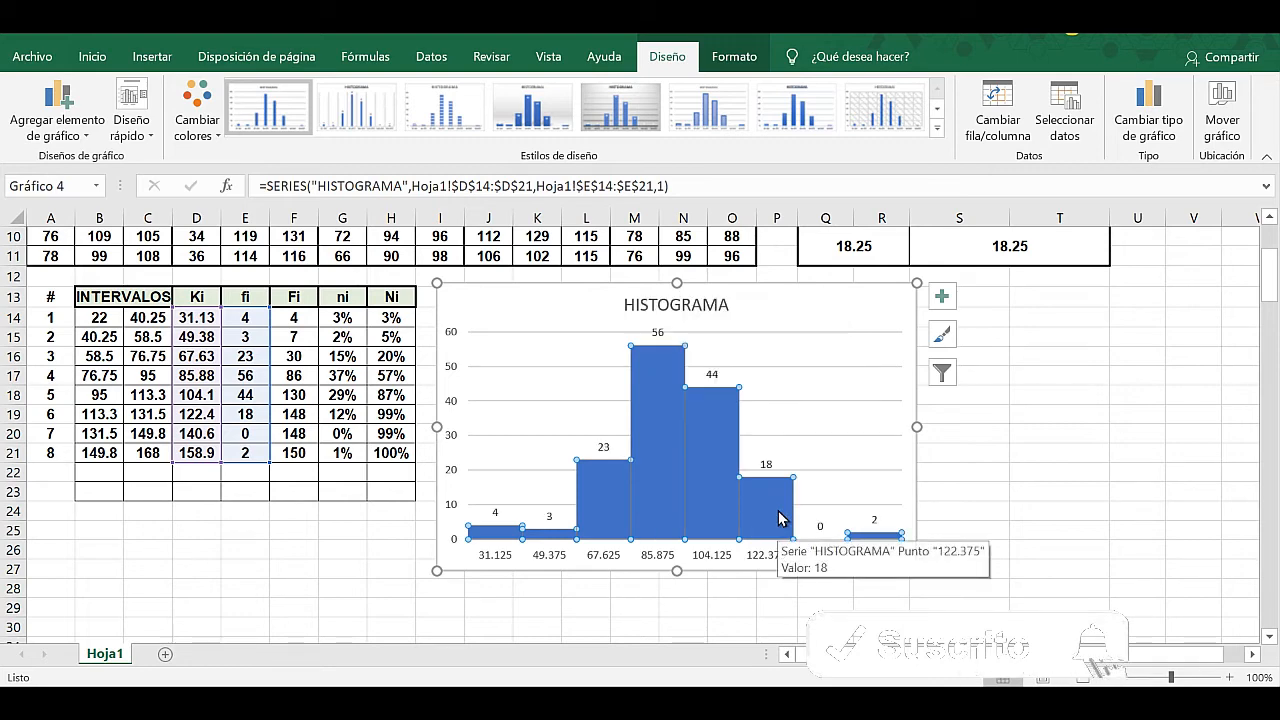
Make the histogram's data labels bold and set their font size to 10.5.
left_click(710, 373)
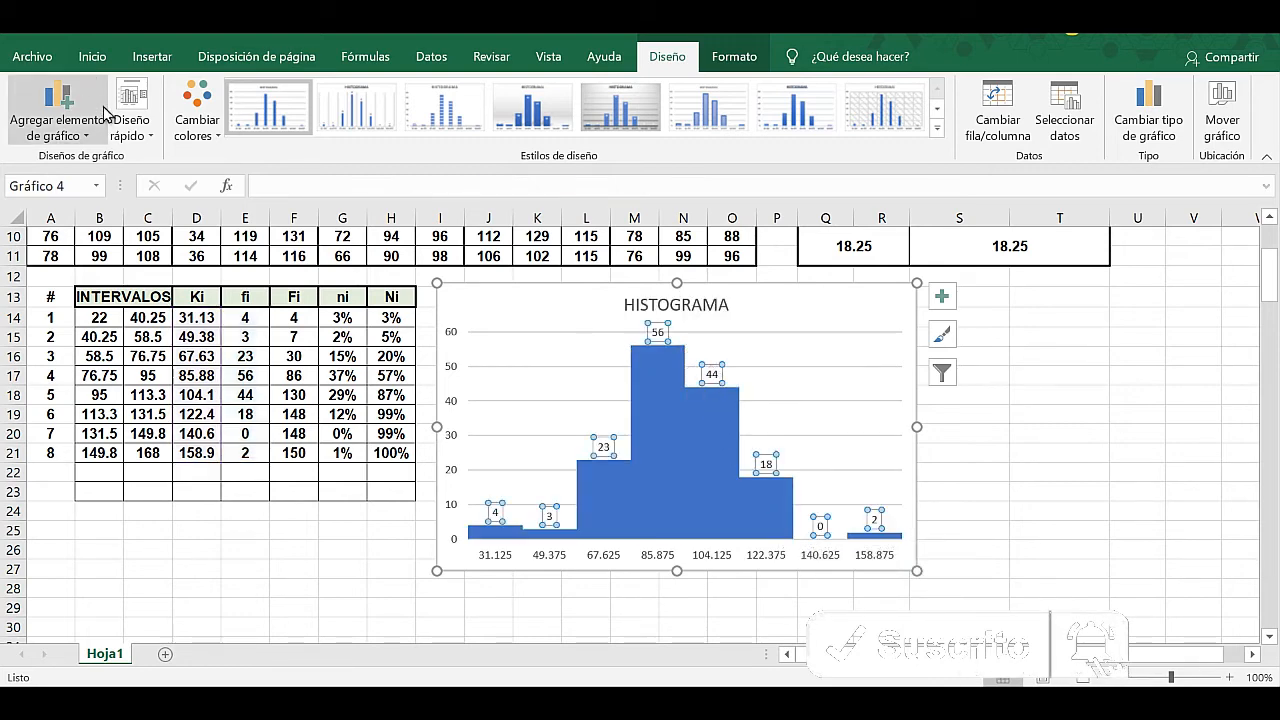
left_click(92, 55)
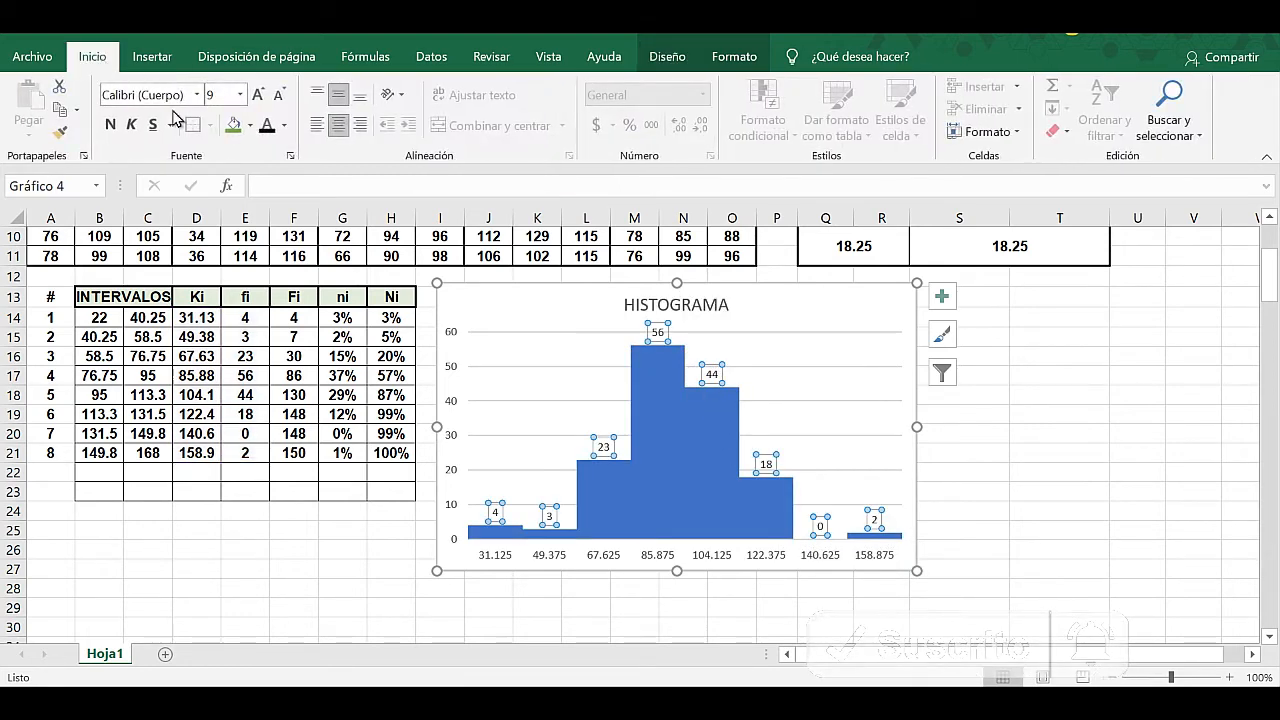
left_click(110, 126)
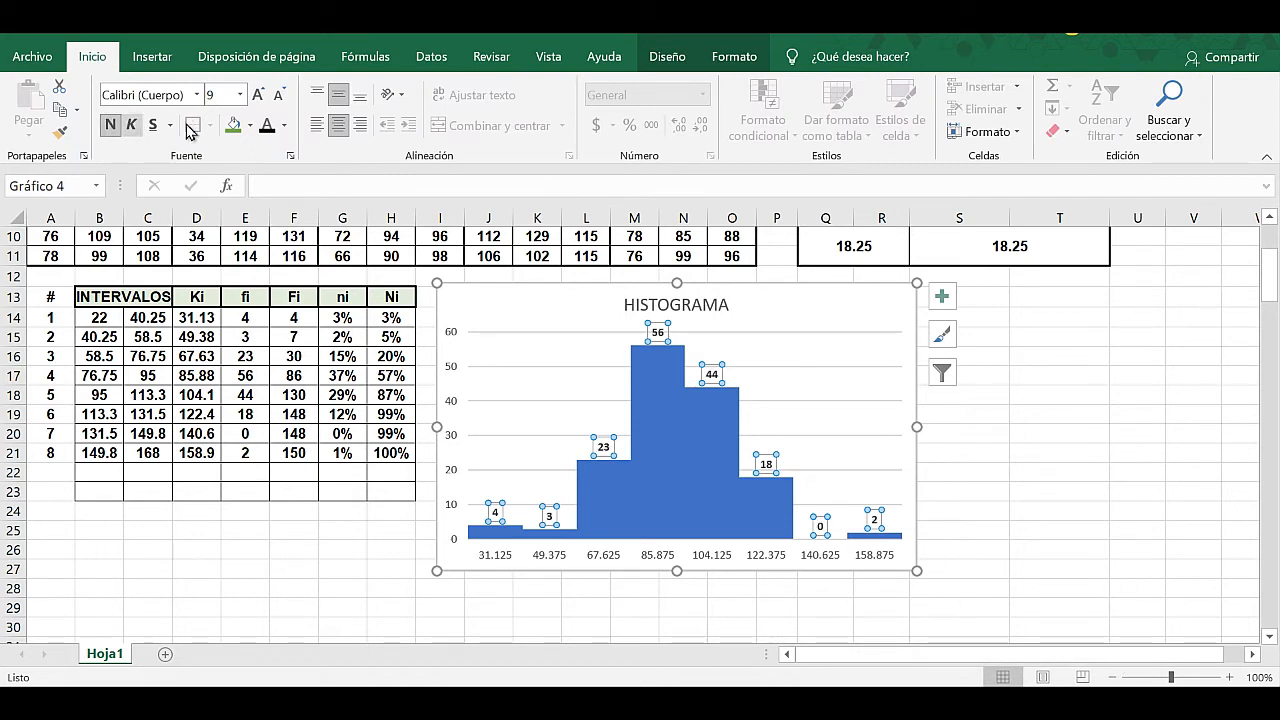
left_click(240, 94)
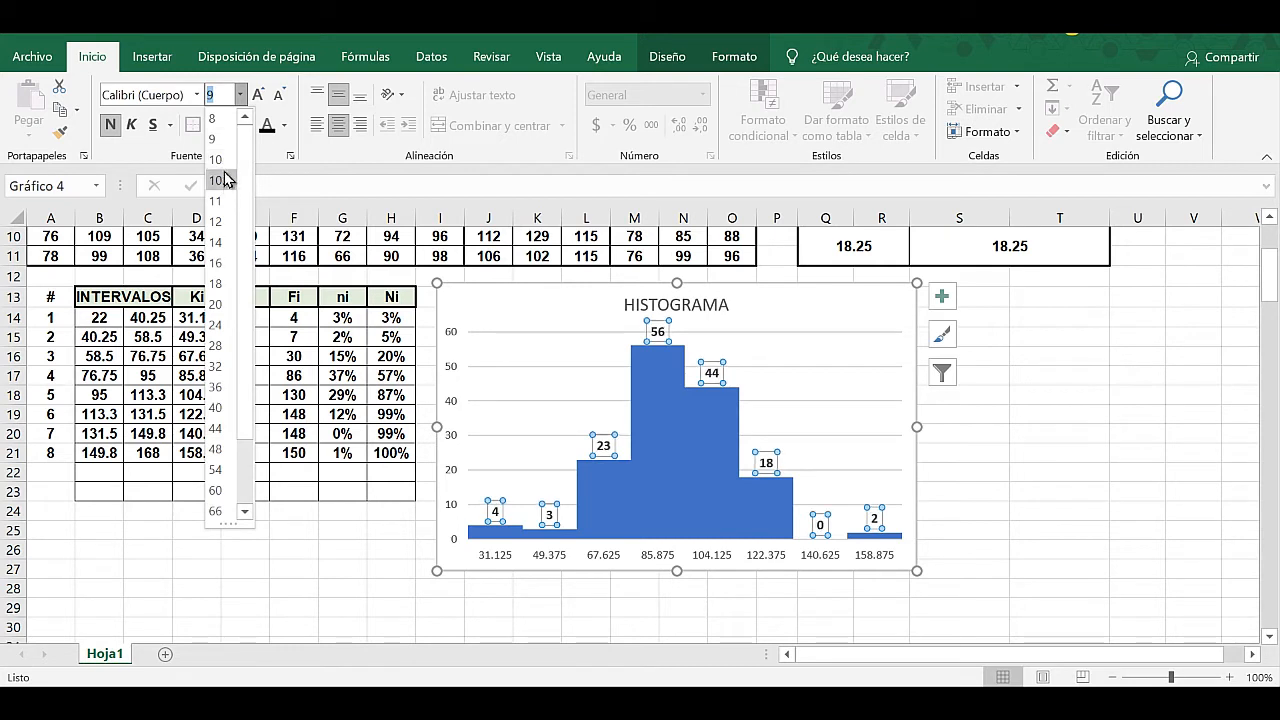
left_click(227, 181)
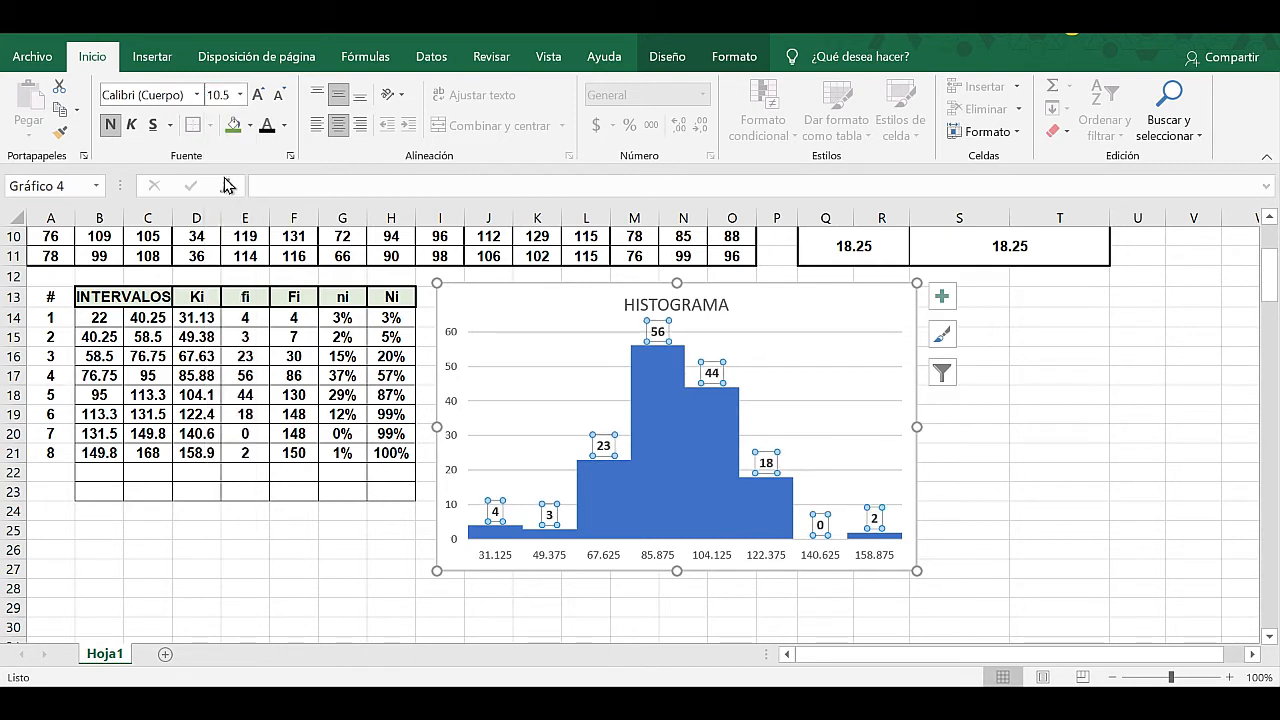
Make the histogram's horizontal axis labels bold and set their font size to 10.
left_click(683, 587)
left_click(676, 562)
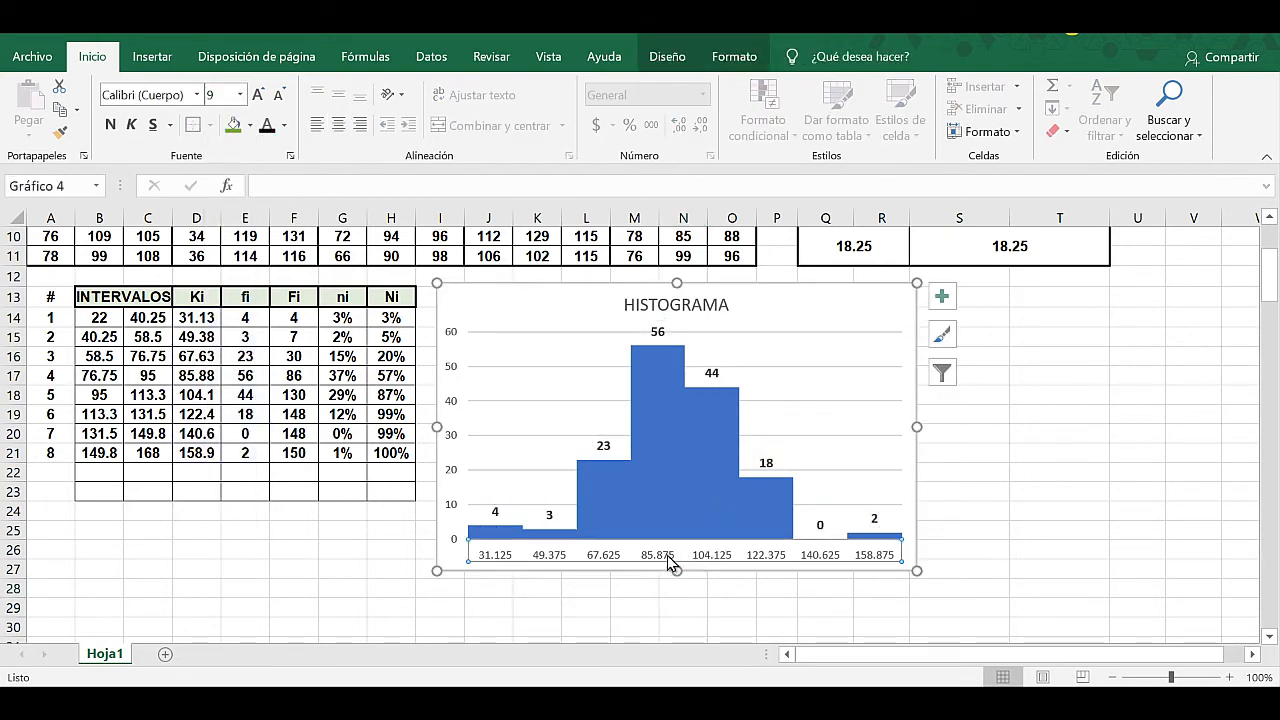
left_click(806, 610)
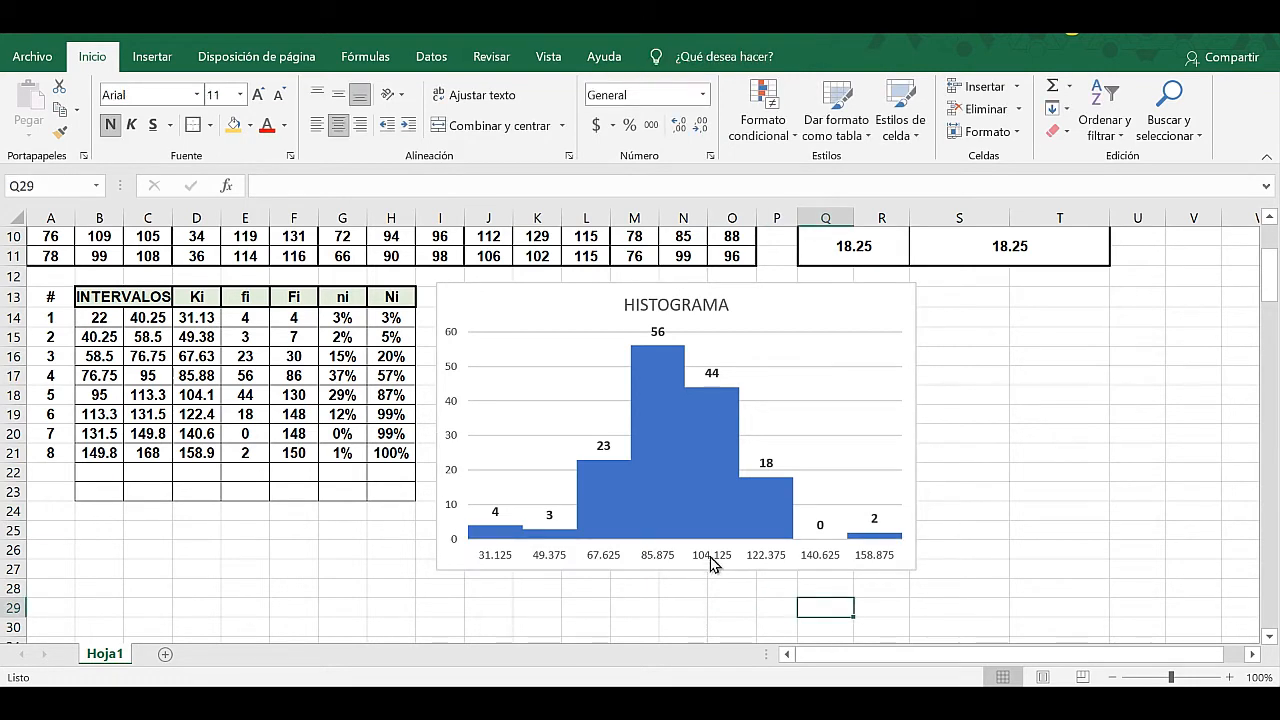
left_click(712, 560)
left_click(110, 124)
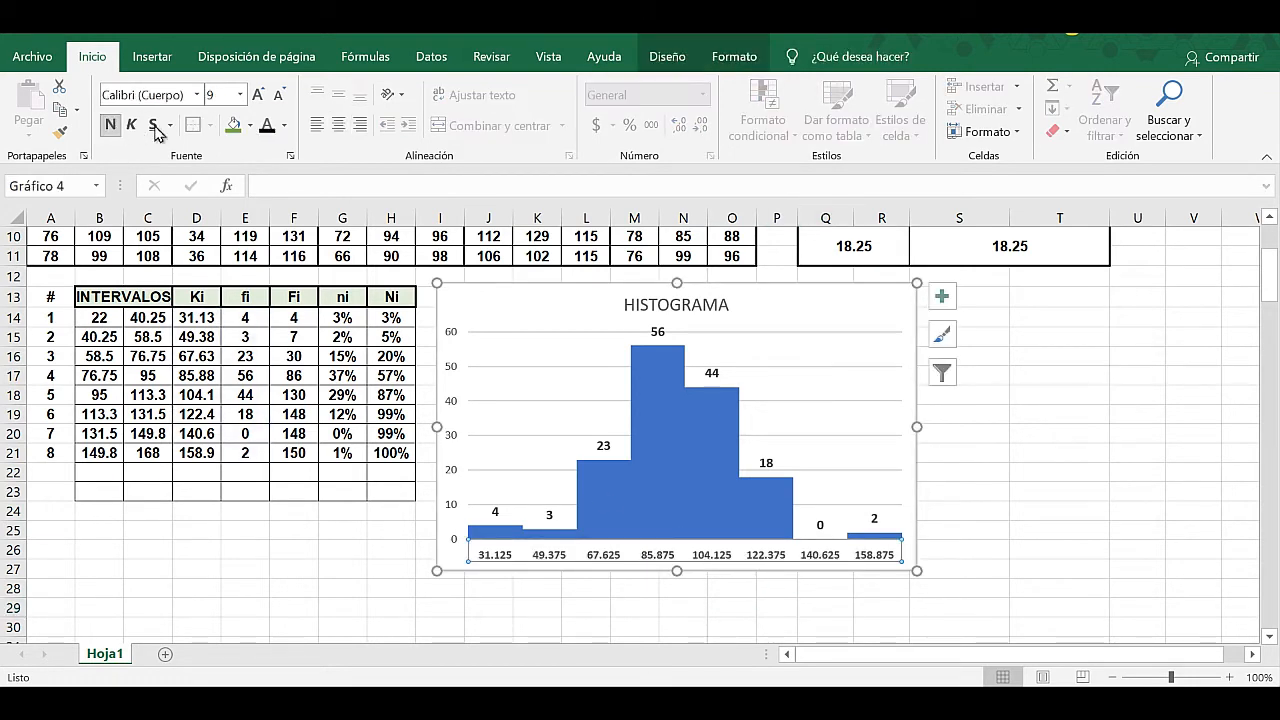
left_click(239, 94)
left_click(225, 164)
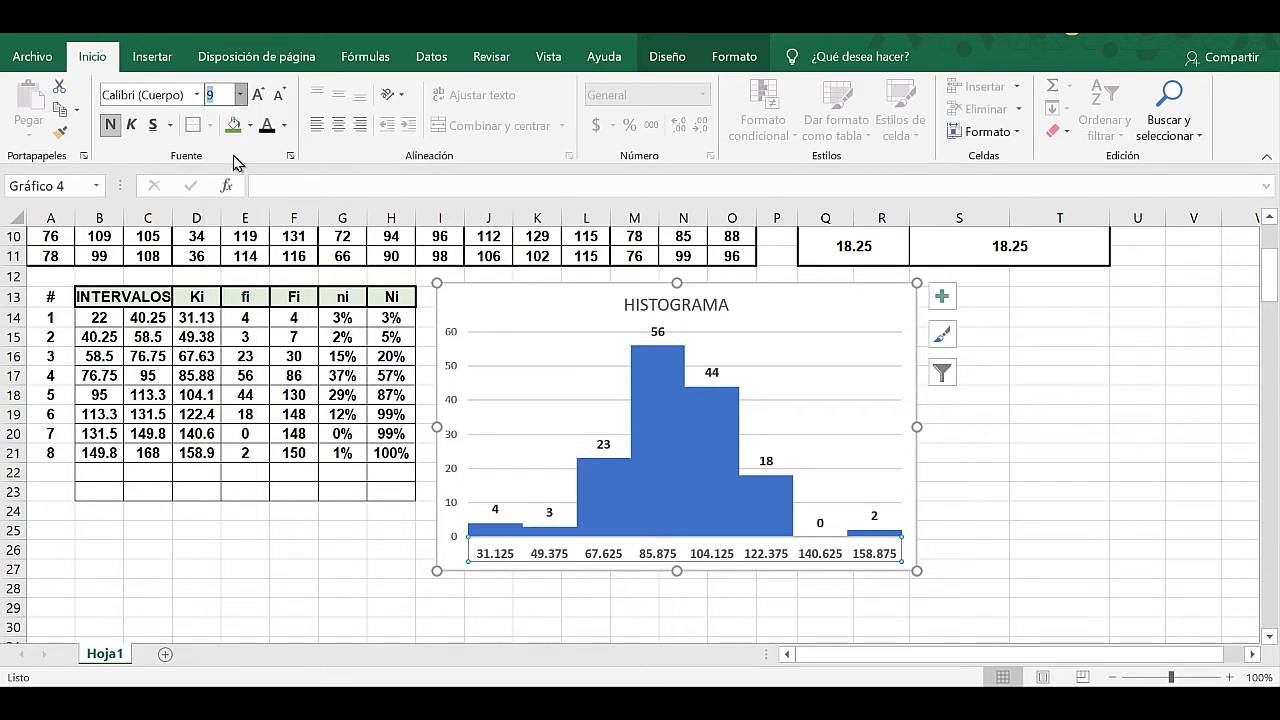
left_click(393, 553)
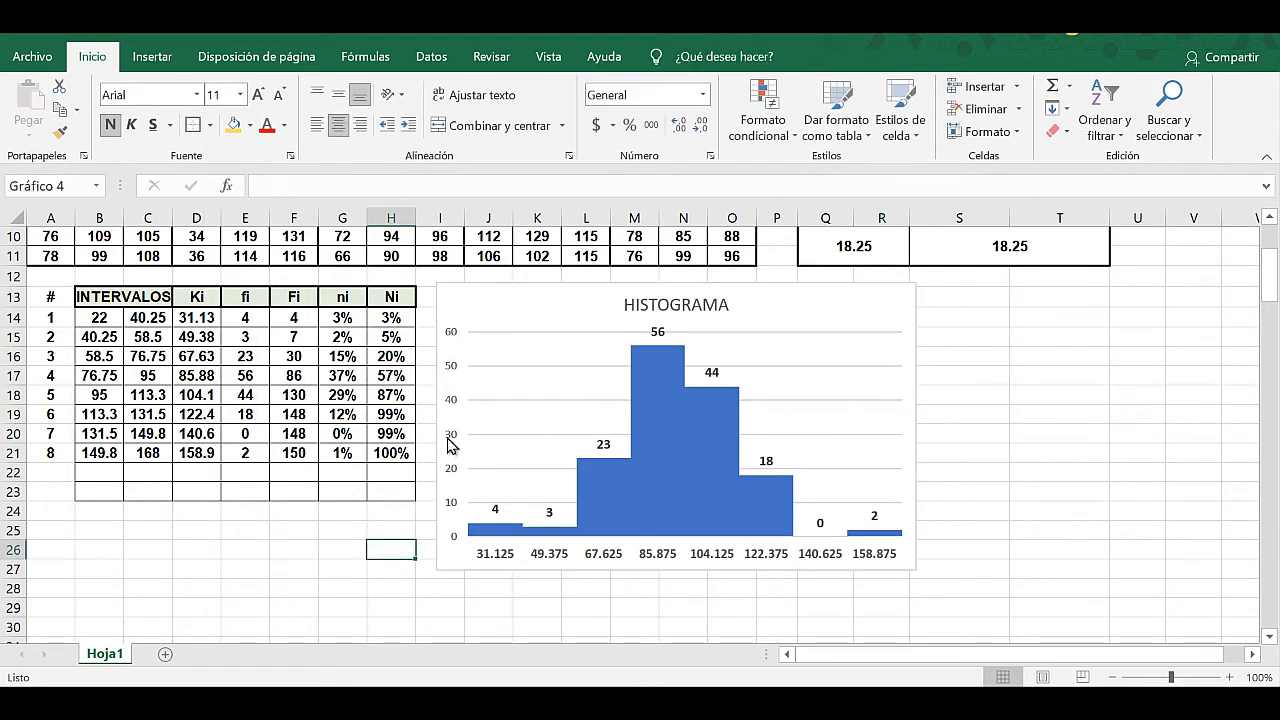
Make the histogram's vertical axis labels bold and set their font size to 10.
left_click(449, 445)
left_click(110, 127)
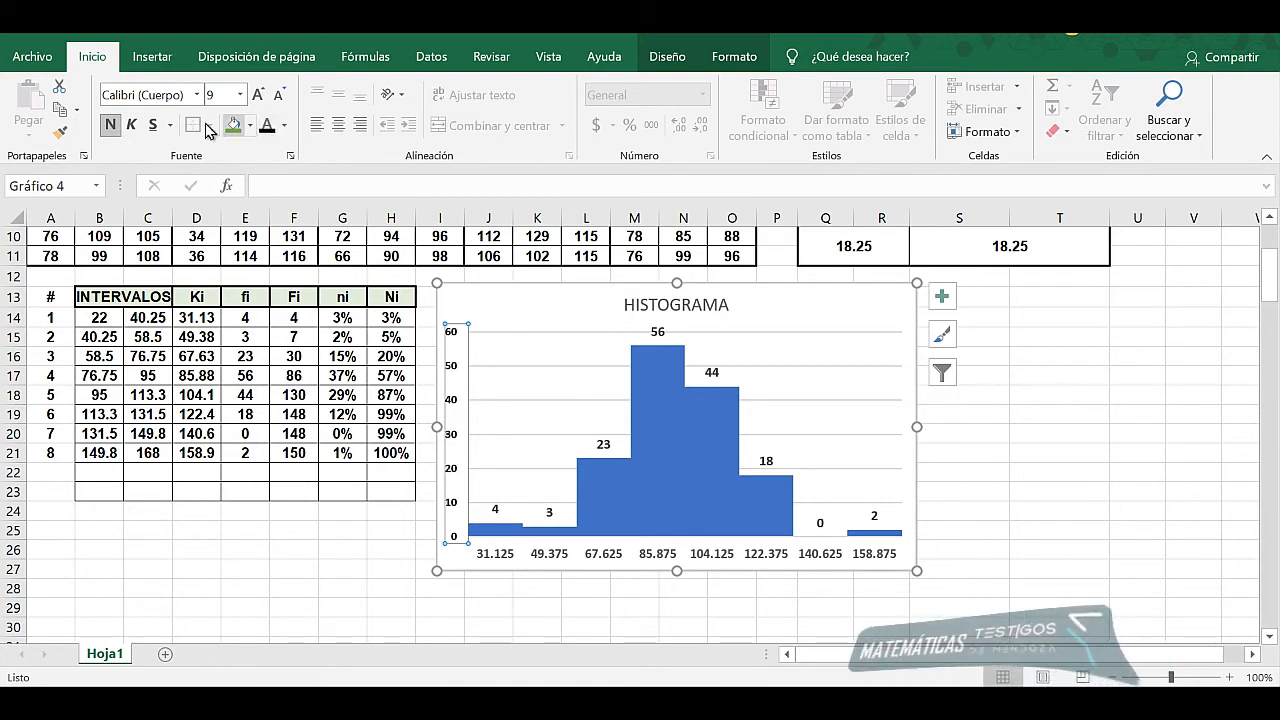
left_click(240, 94)
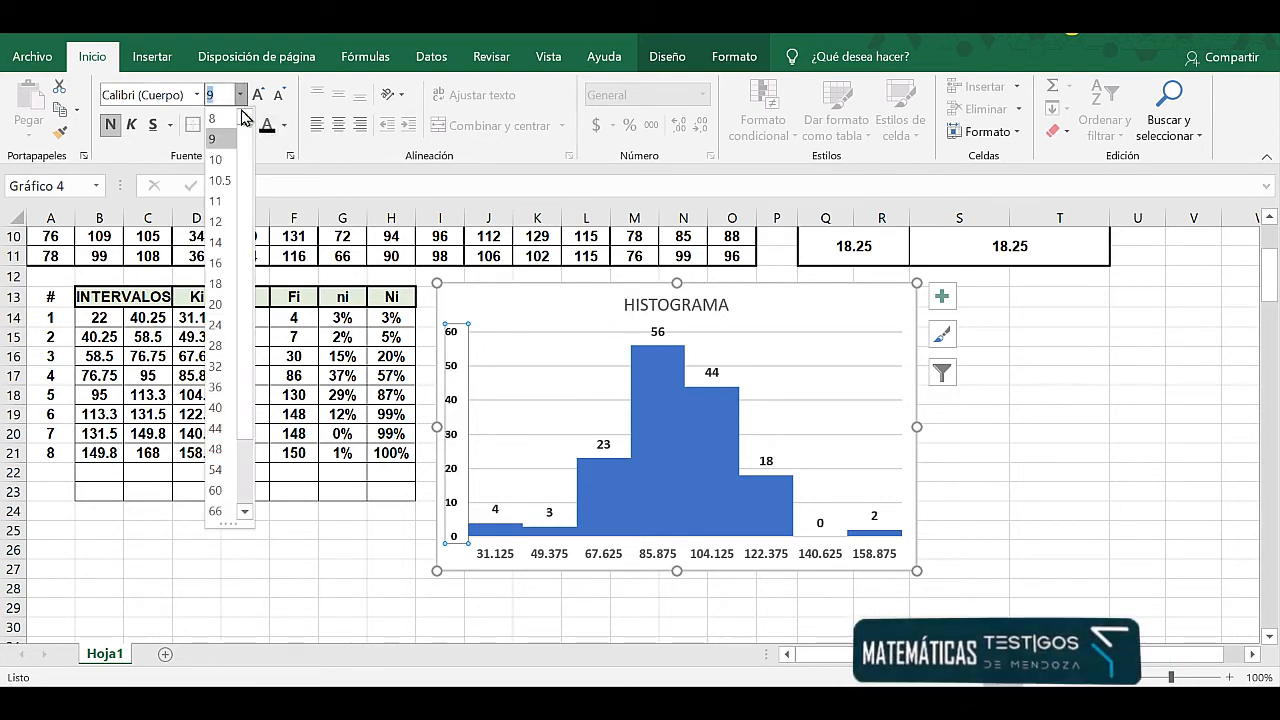
left_click(220, 160)
left_click(386, 584)
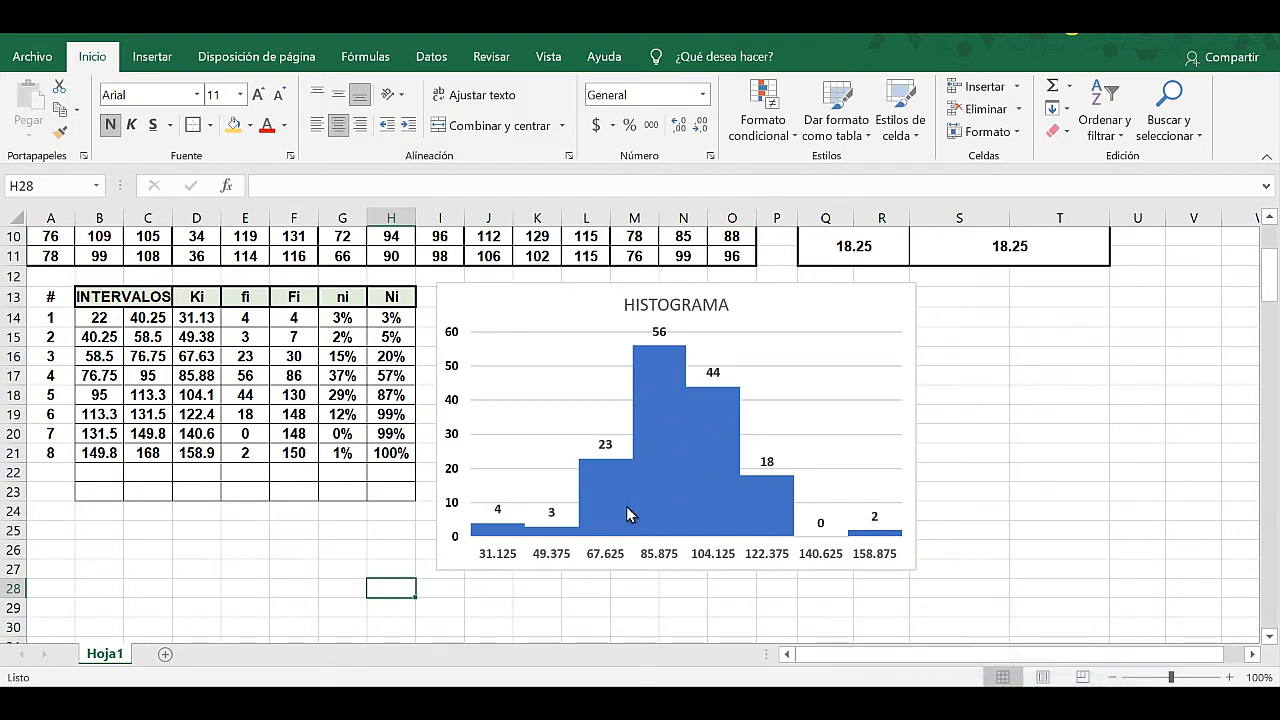
Fill only the histogram's 31.125 column with a light blue theme color.
left_click(658, 414)
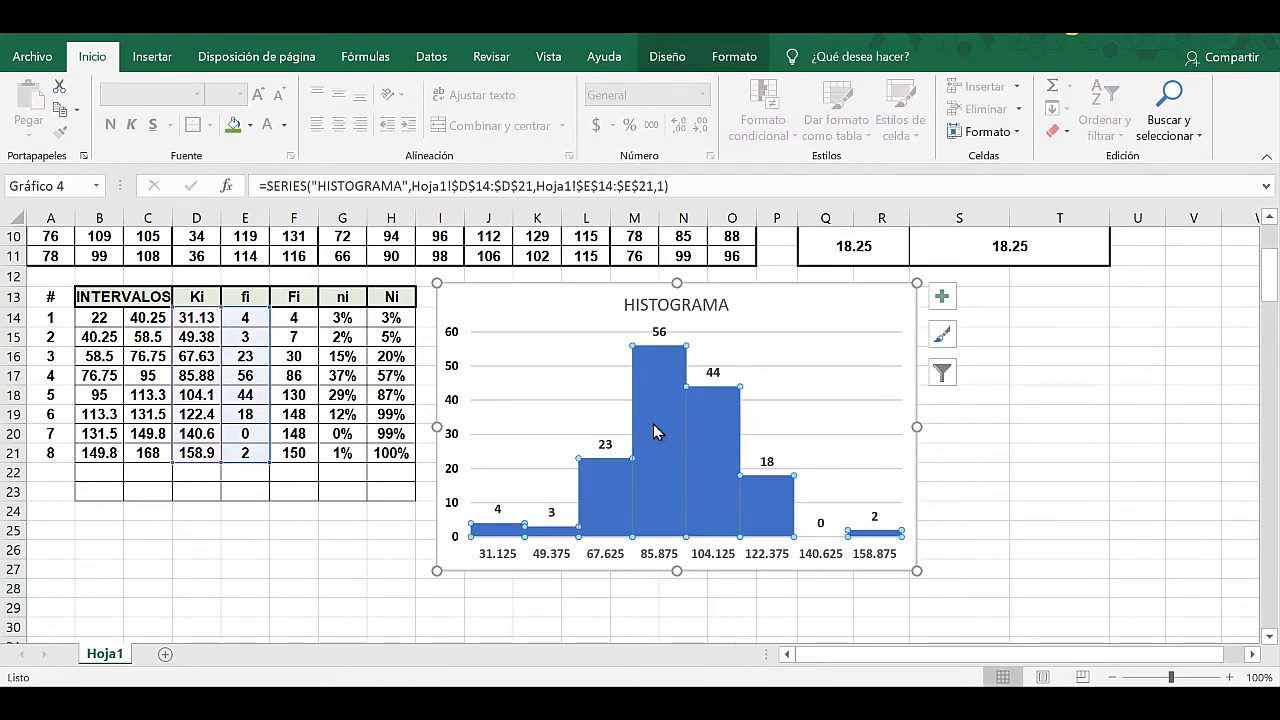
double_click(503, 535)
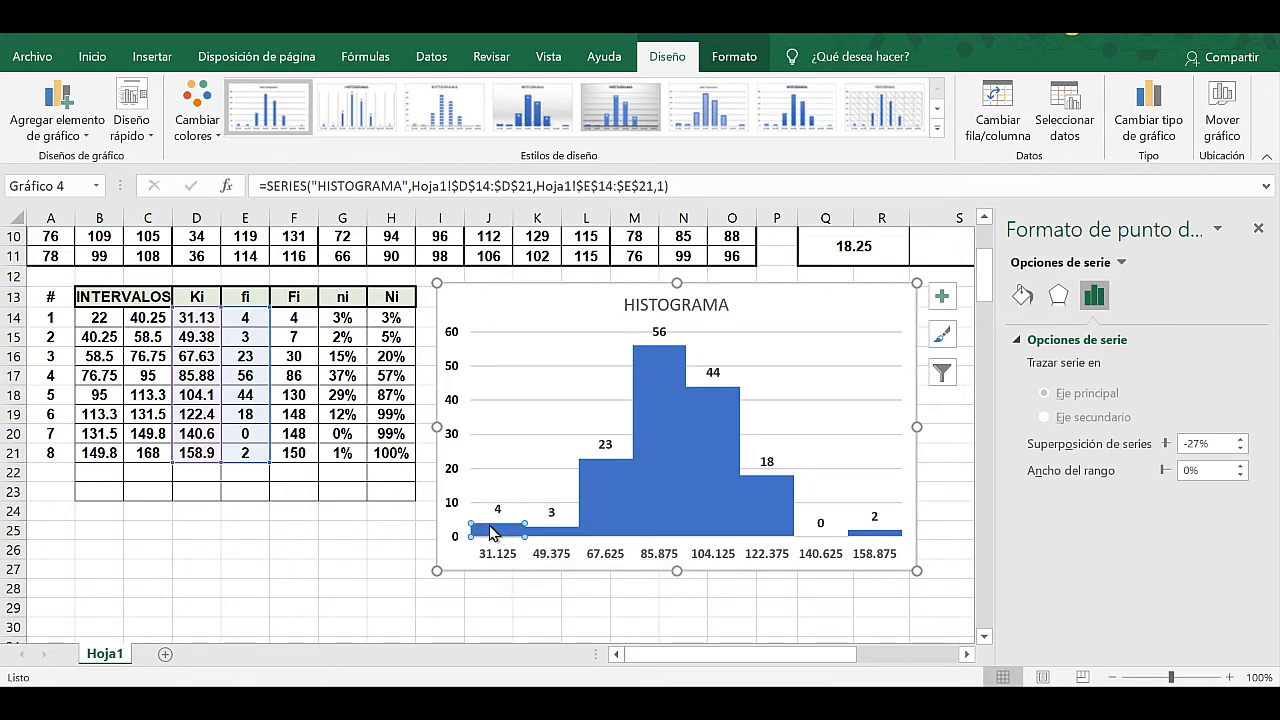
mouse_move(501, 533)
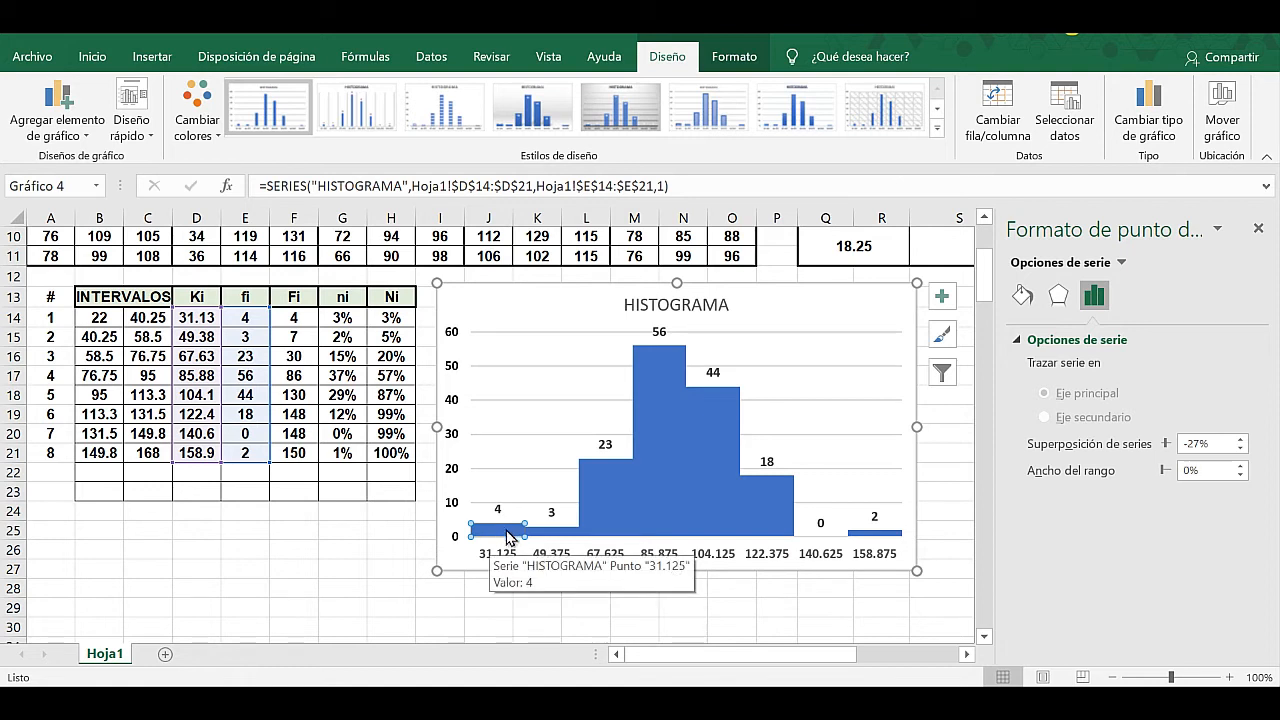
right_click(507, 535)
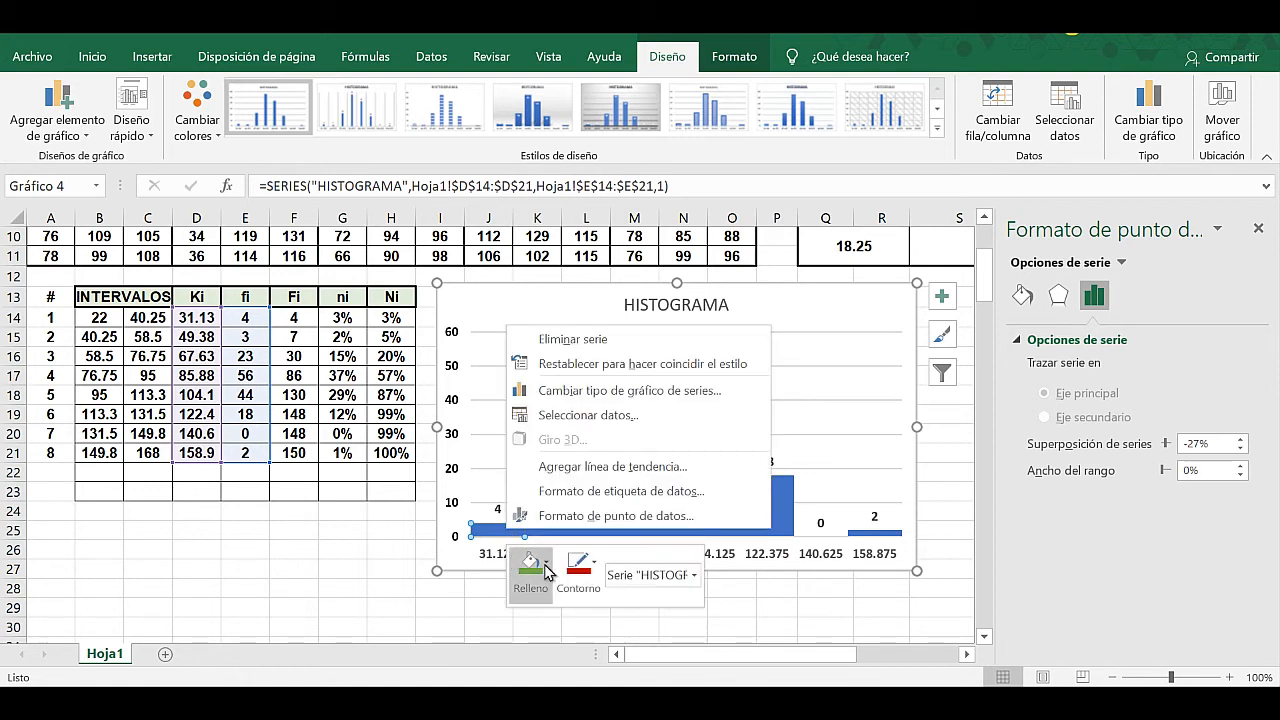
left_click(548, 565)
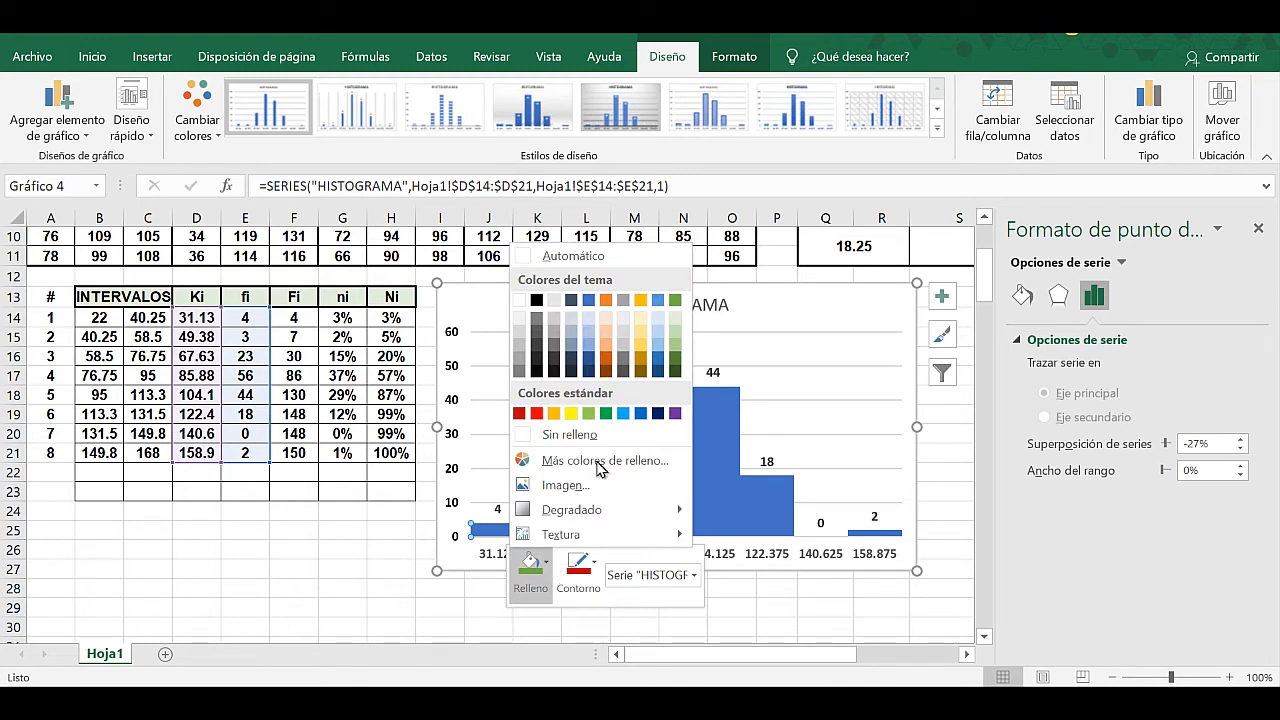
left_click(591, 320)
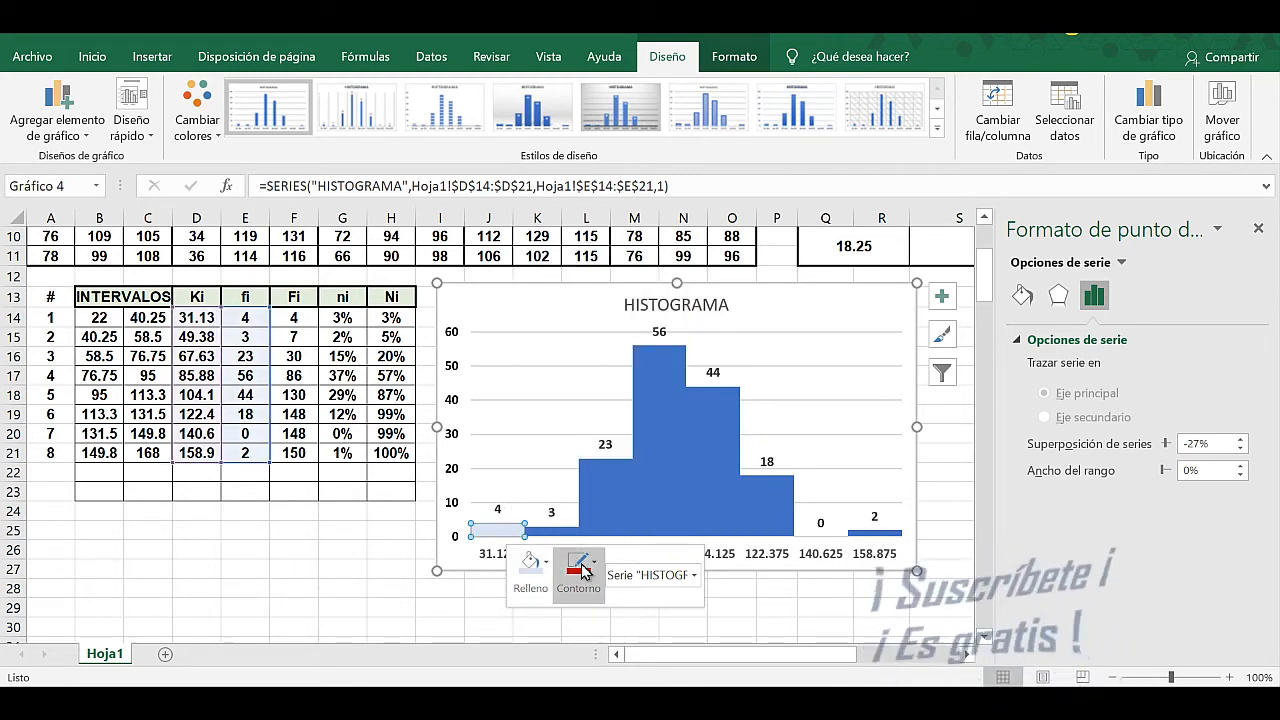
left_click(634, 626)
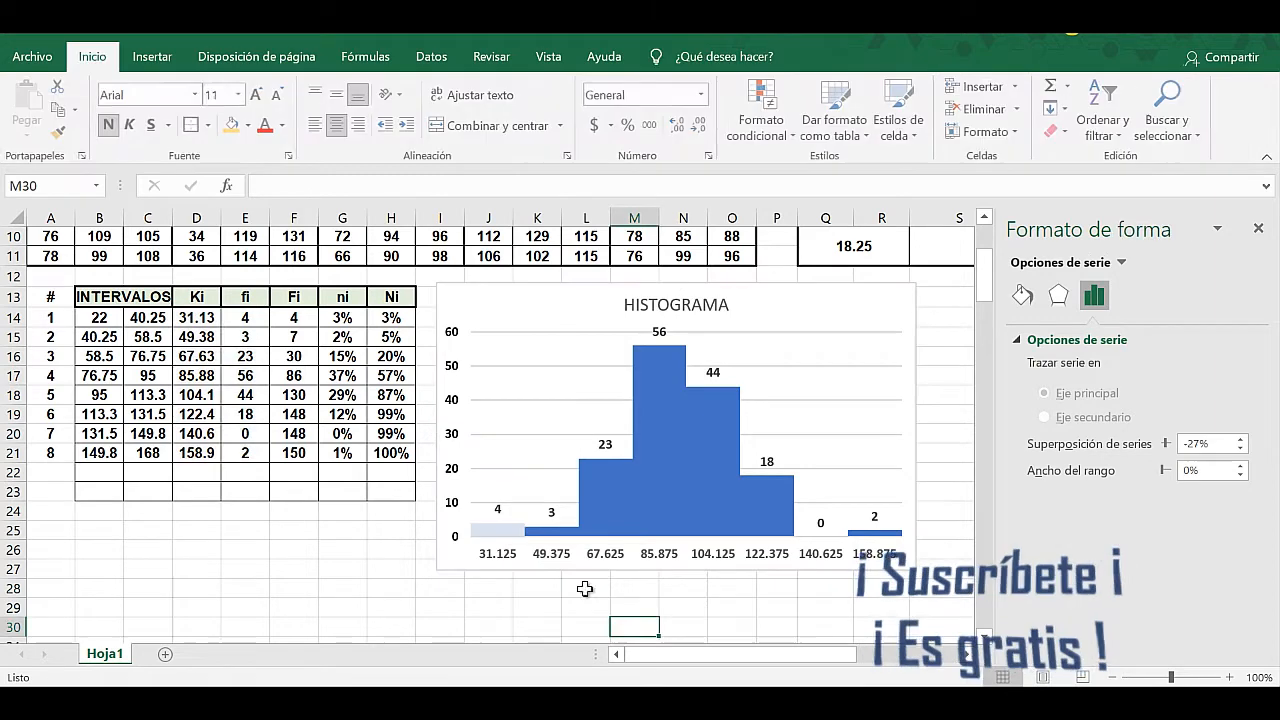
Fill only the histogram's 49.375 column with a light orange theme color.
left_click(553, 531)
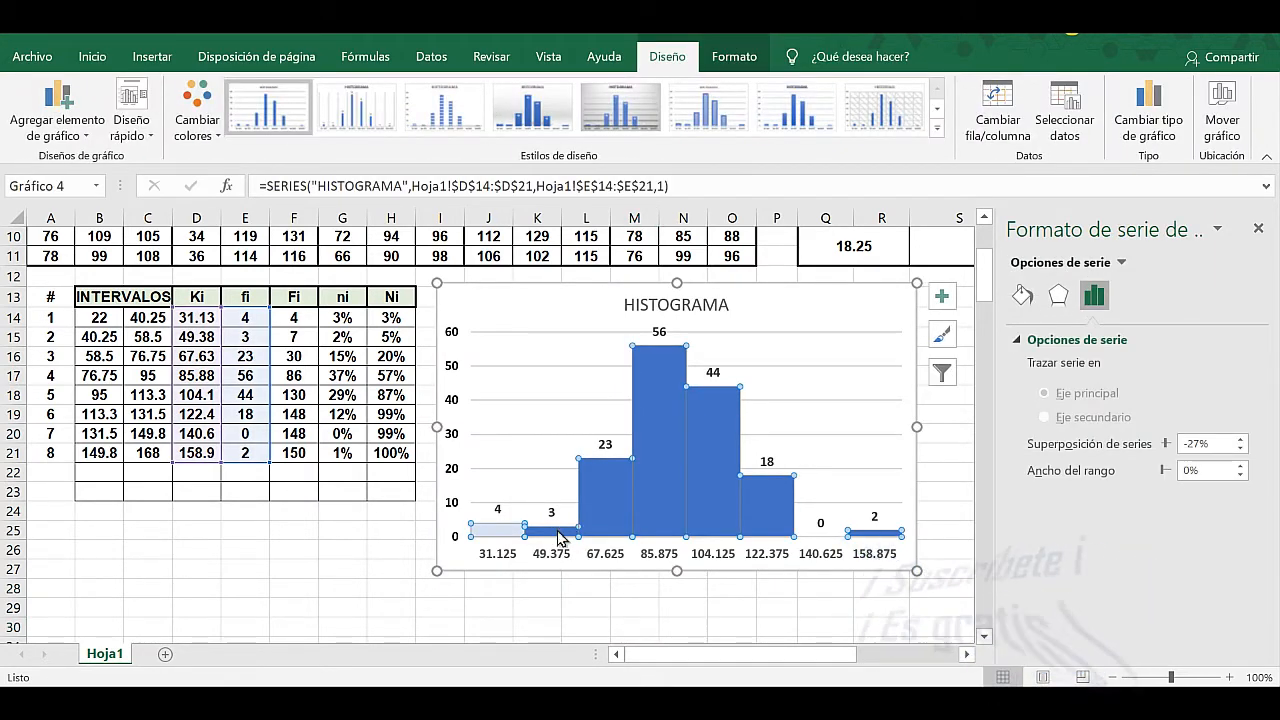
left_click(559, 534)
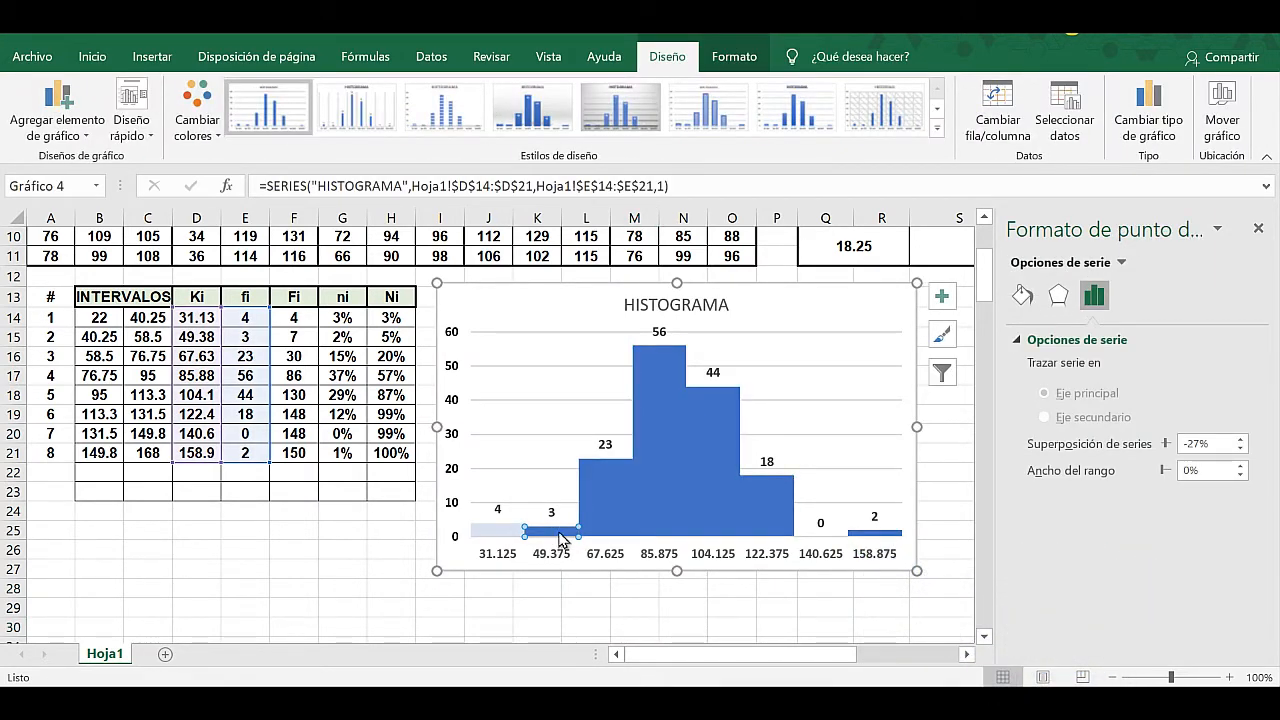
right_click(561, 538)
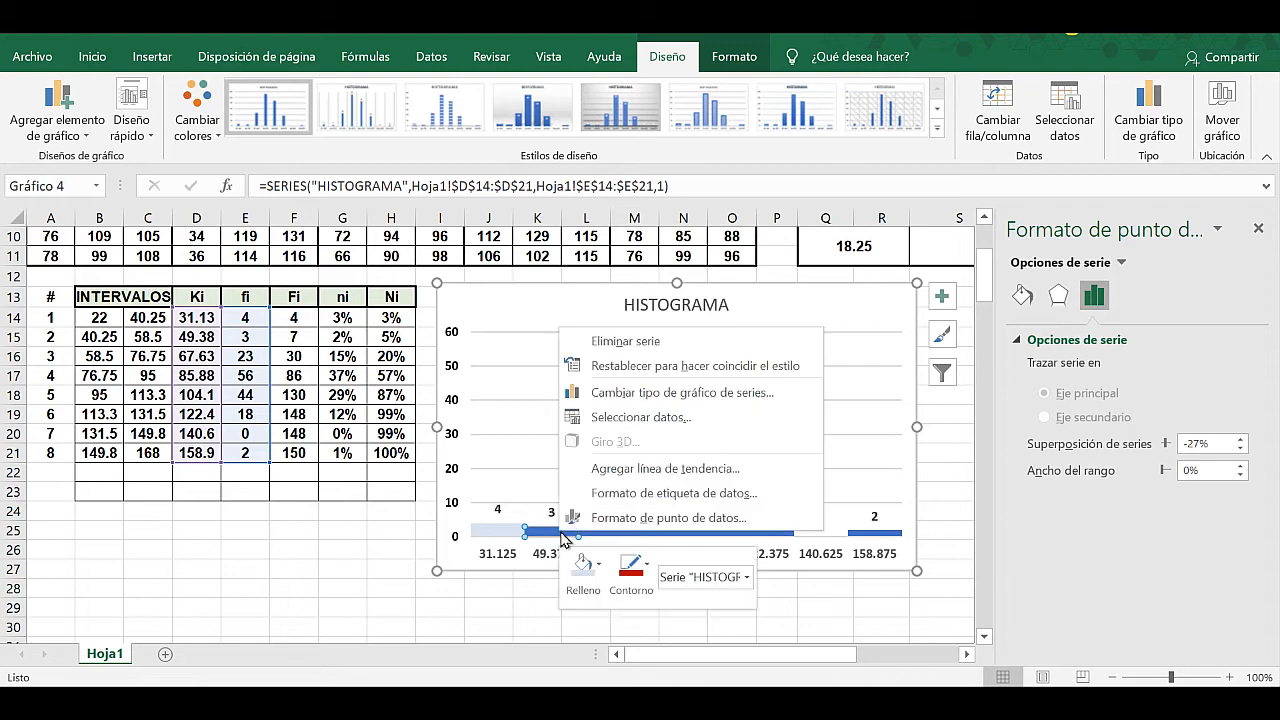
left_click(598, 567)
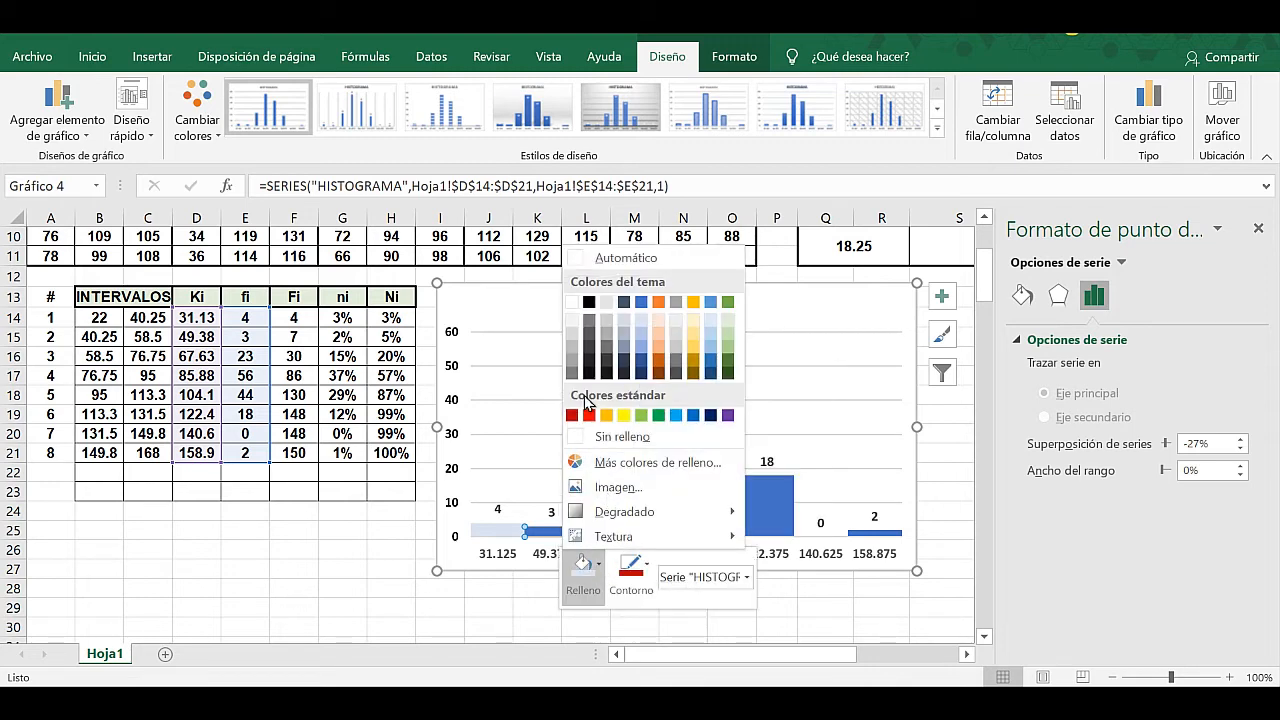
left_click(660, 349)
left_click(631, 568)
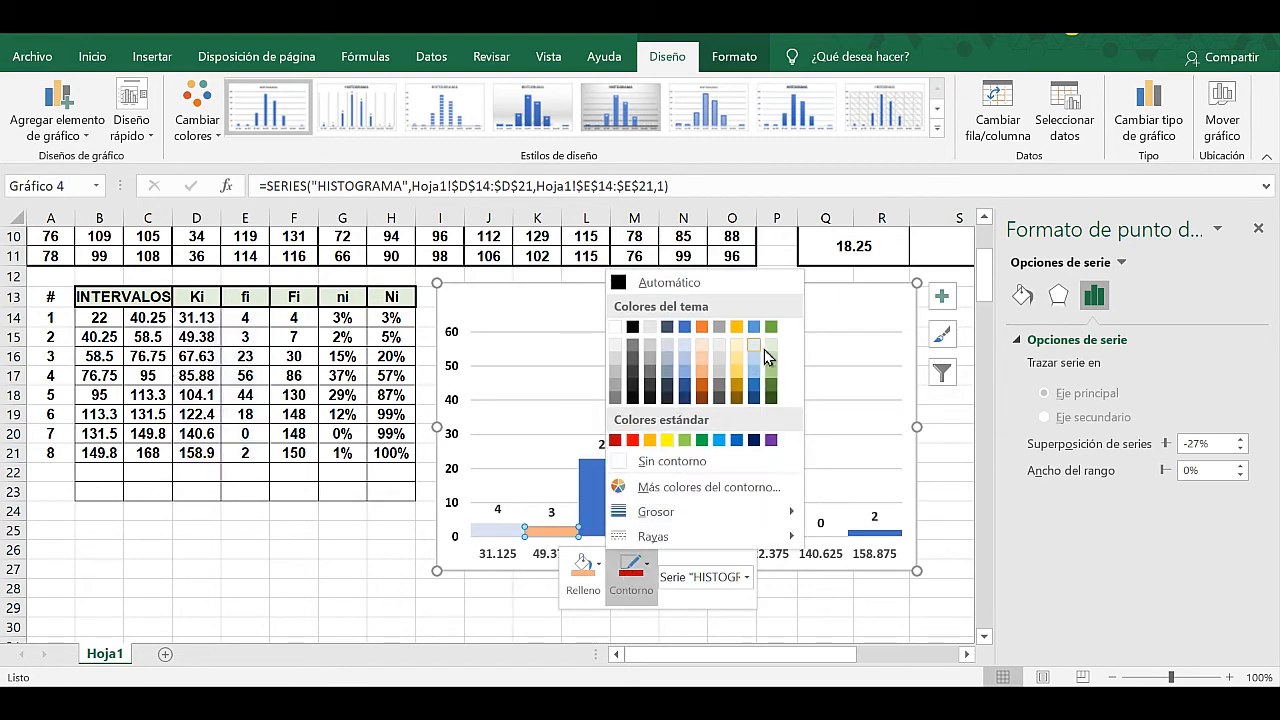
Fill only the histogram's 67.625 column with a dark blue theme color.
left_click(603, 484)
left_click(600, 483)
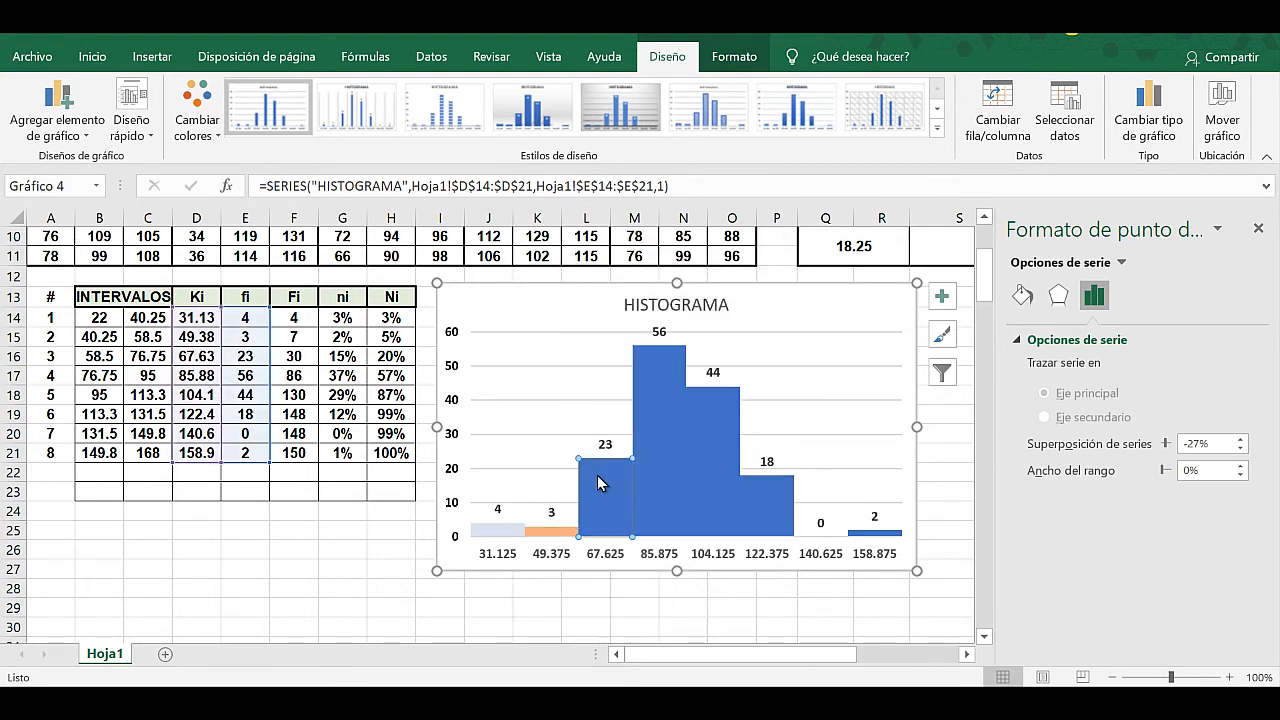
right_click(600, 483)
left_click(621, 414)
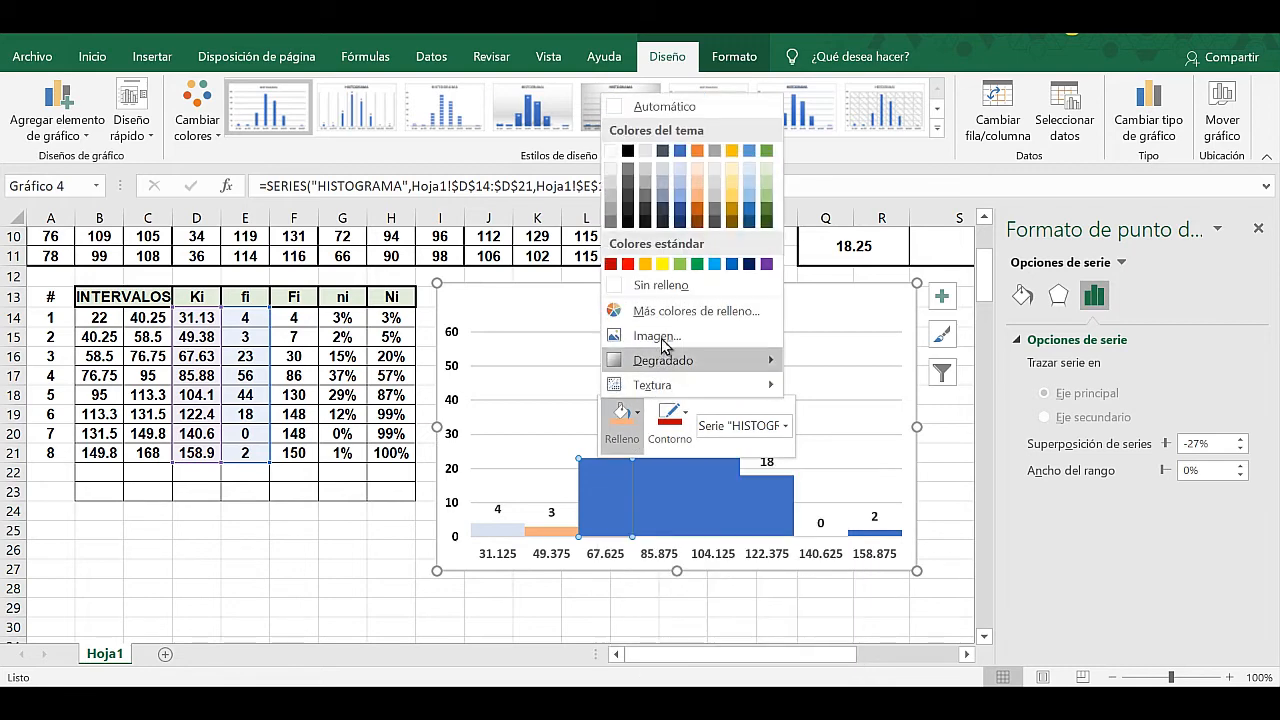
left_click(680, 213)
left_click(676, 607)
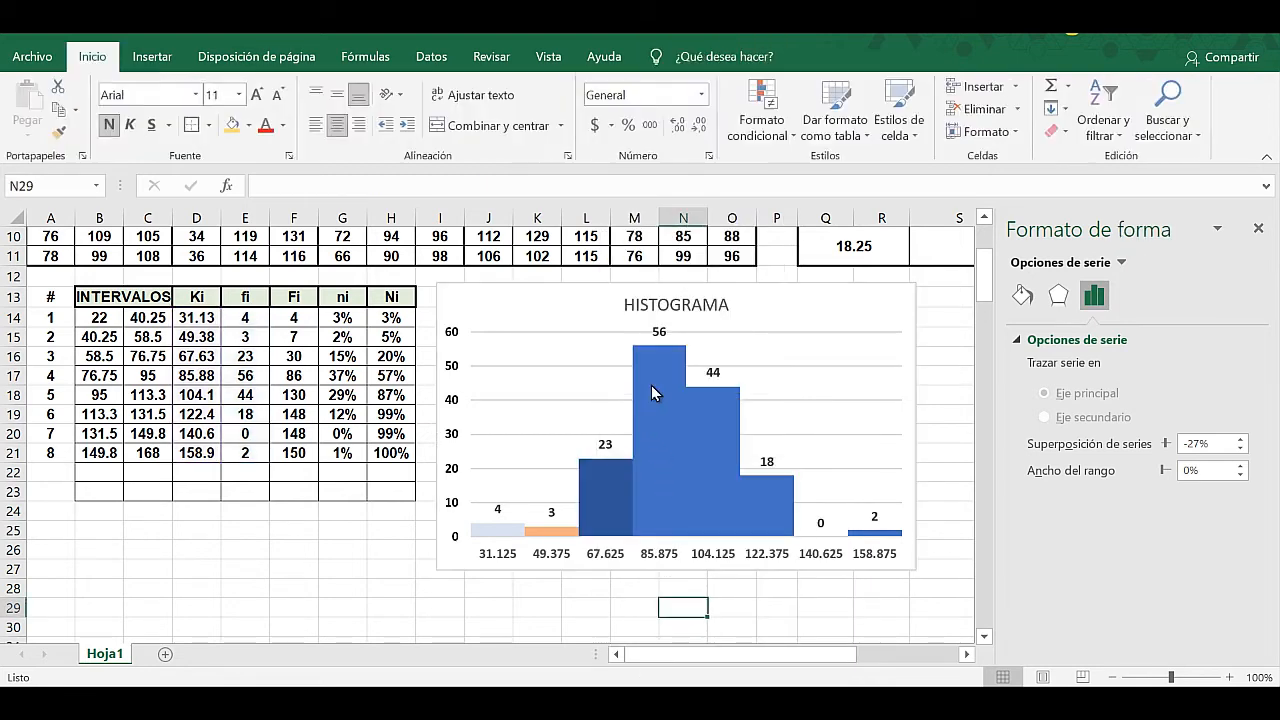
Fill only the histogram's 85.875 column with the standard dark red color.
left_click(660, 378)
left_click(660, 378)
right_click(657, 374)
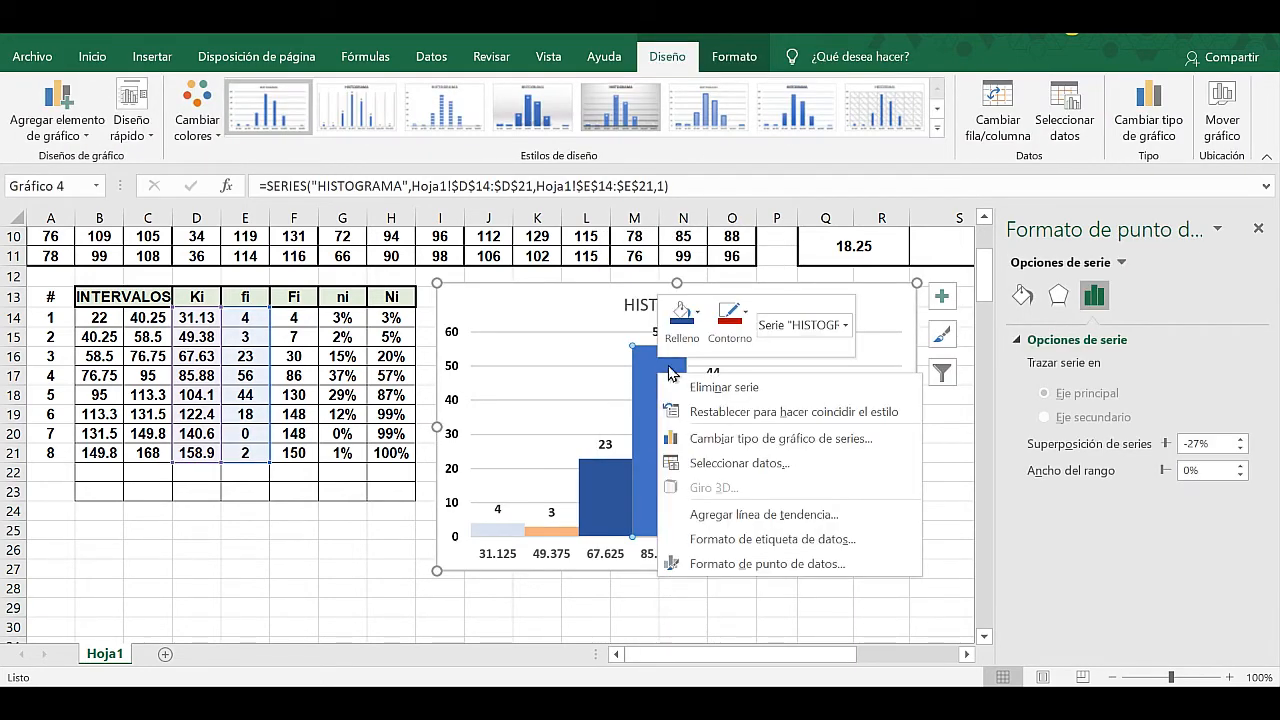
left_click(681, 320)
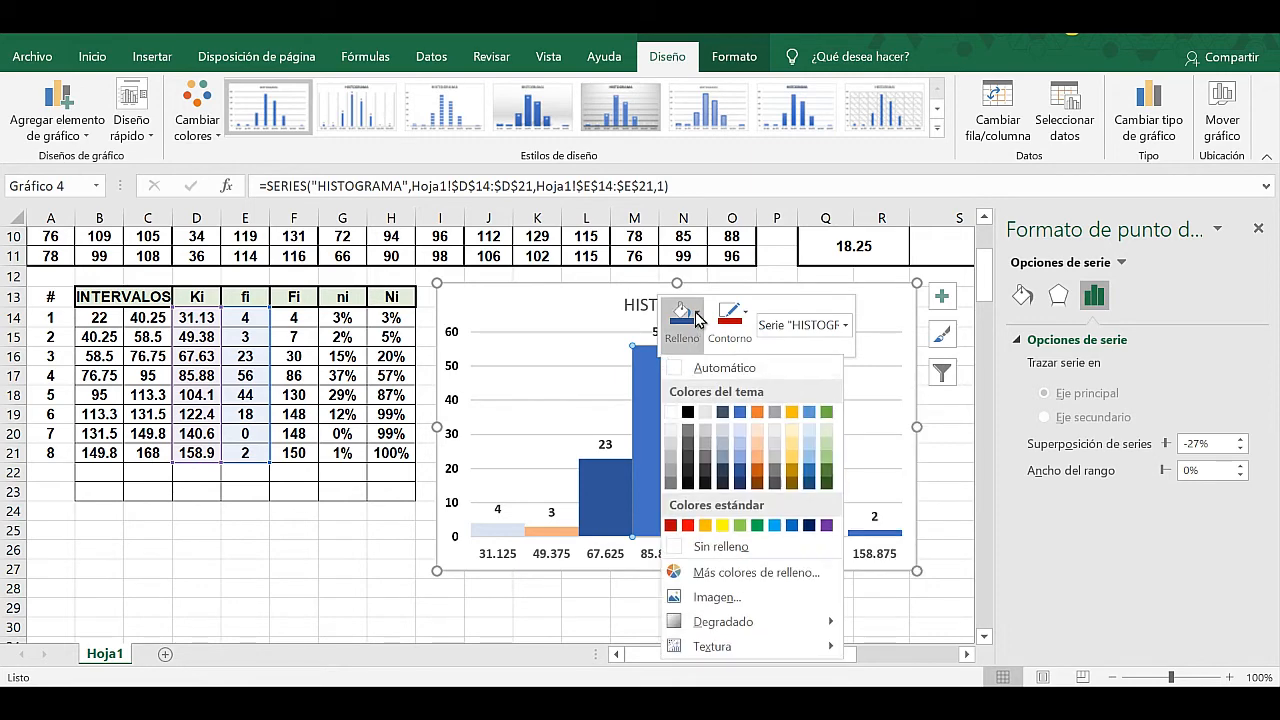
left_click(676, 525)
left_click(676, 607)
Fill only the histogram's 104.125 column with the standard golden orange color.
left_click(711, 428)
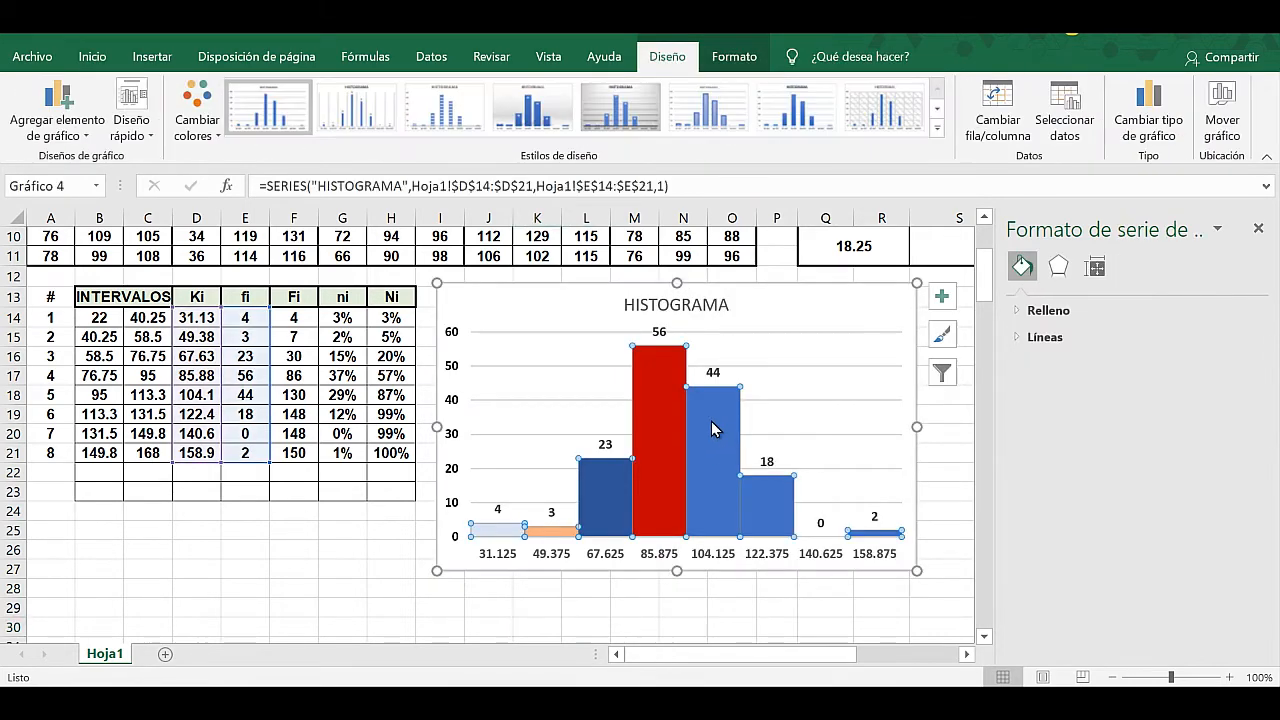
left_click(712, 425)
right_click(712, 423)
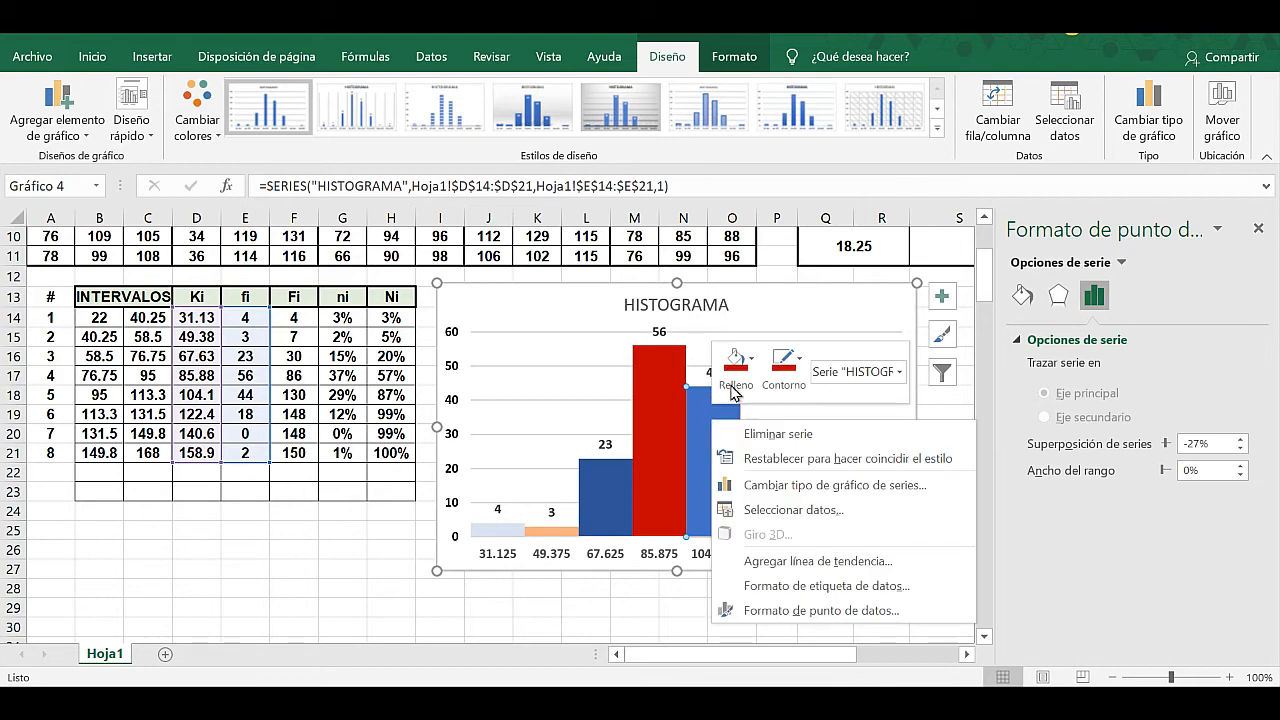
left_click(733, 390)
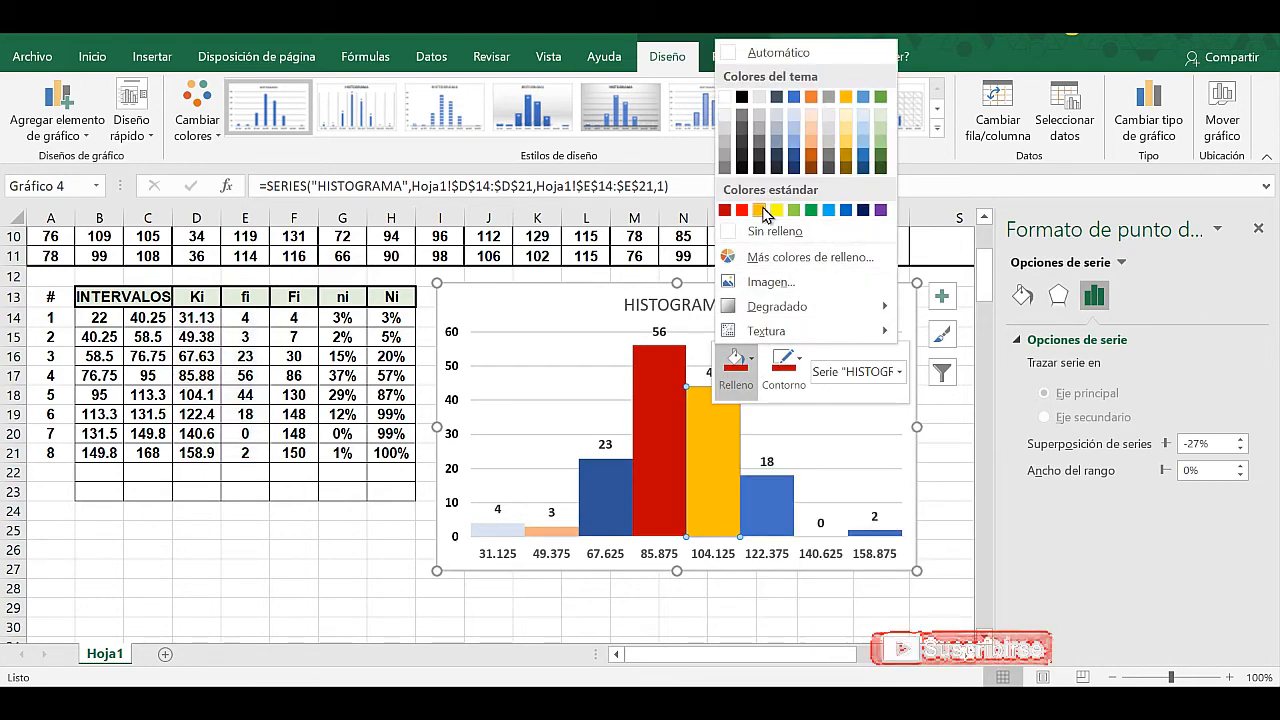
left_click(760, 212)
left_click(690, 625)
left_click(780, 516)
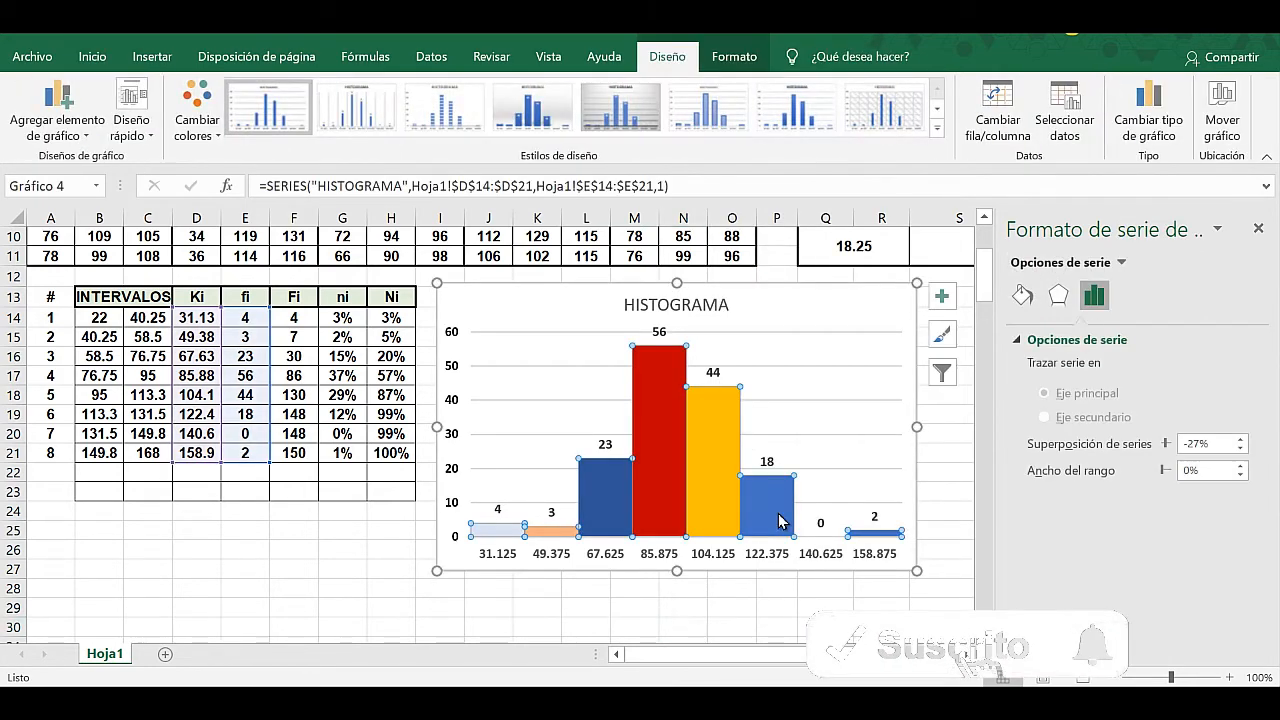
right_click(780, 521)
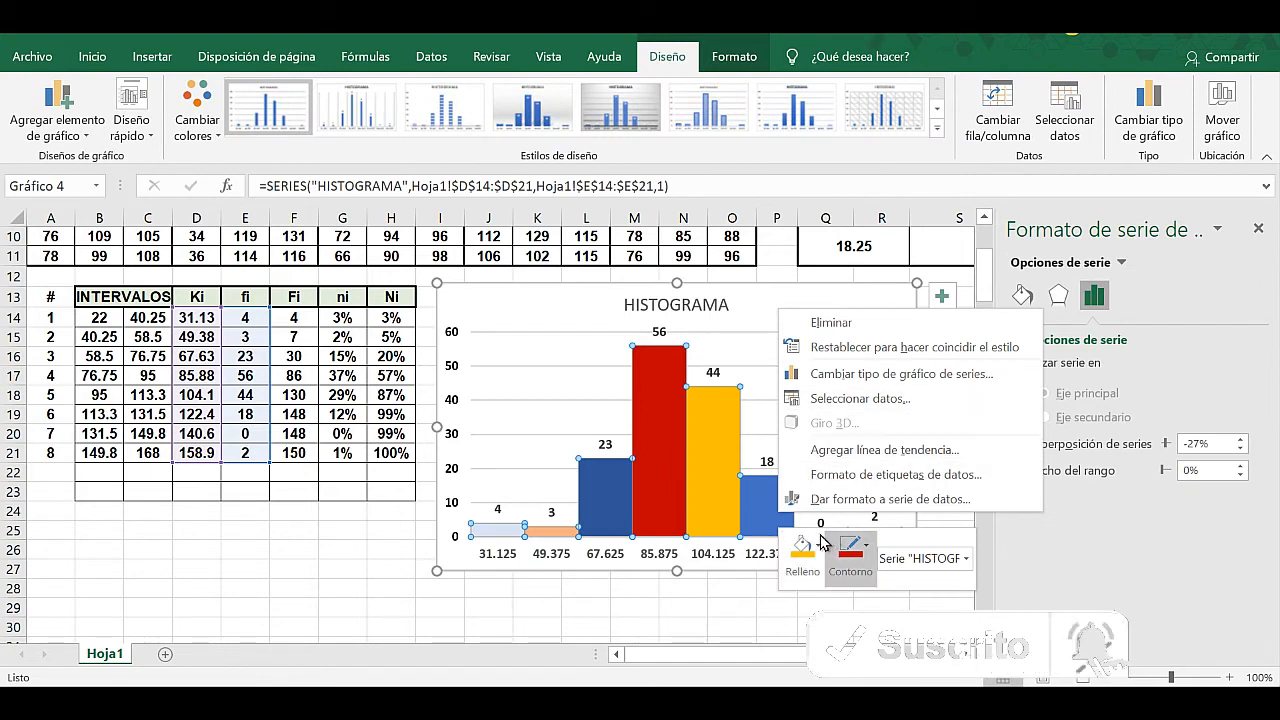
left_click(818, 545)
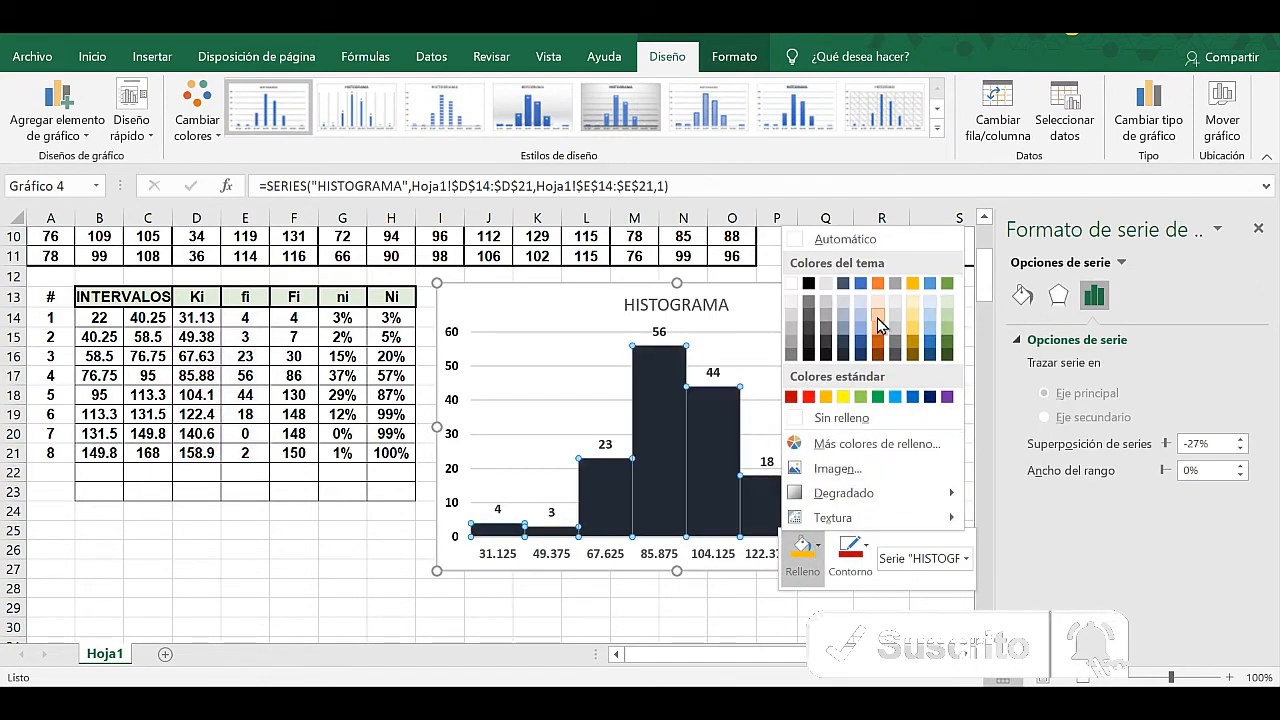
left_click(702, 627)
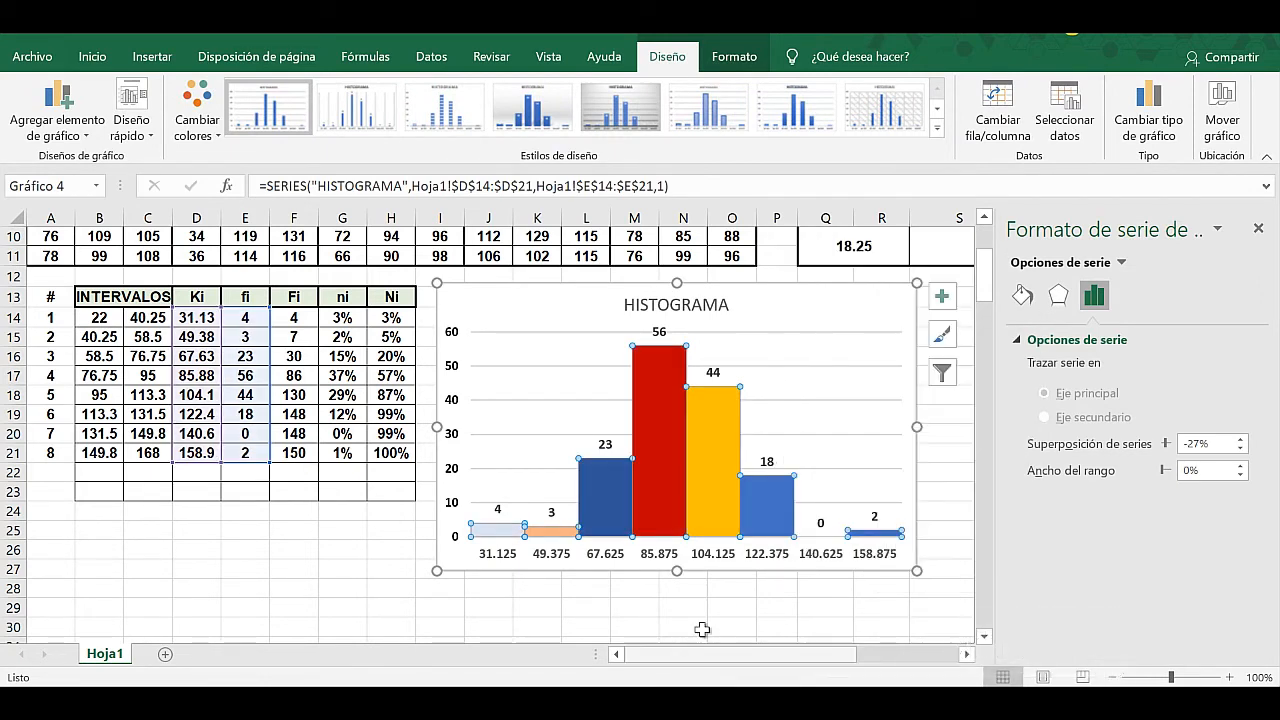
Fill only the histogram's 122.375 column with a medium blue-gray theme color.
left_click(762, 521)
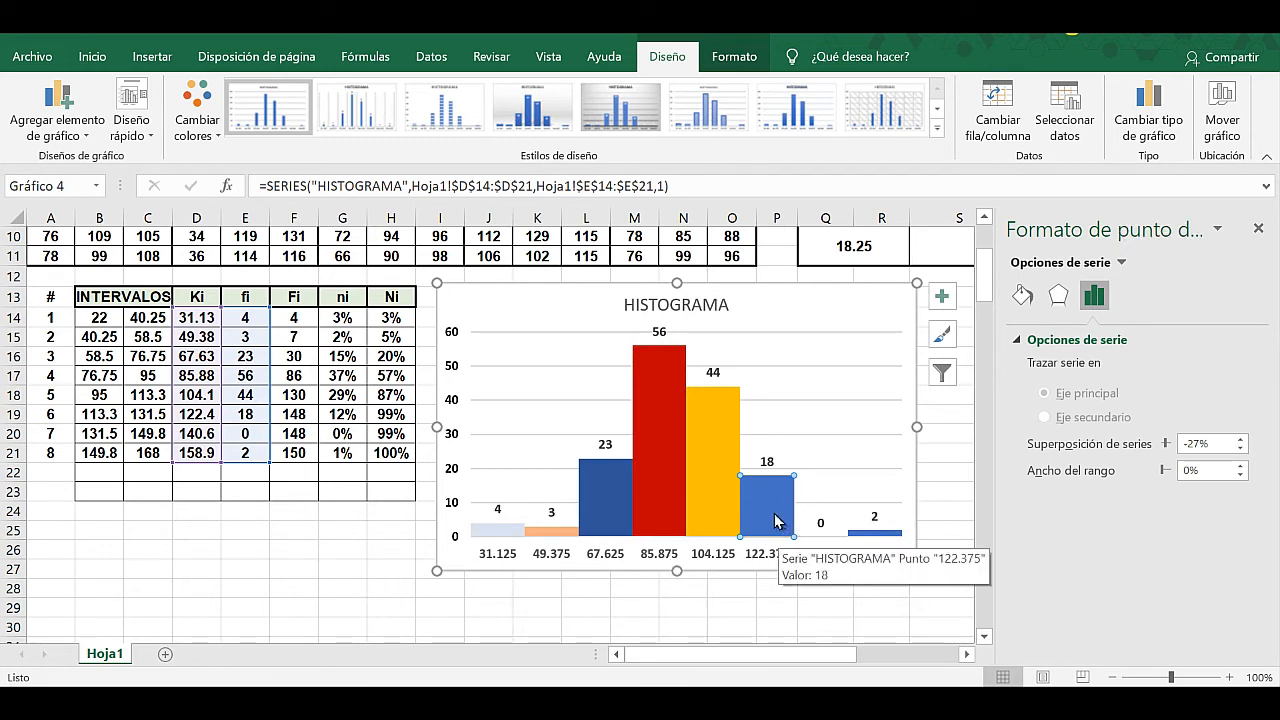
right_click(760, 505)
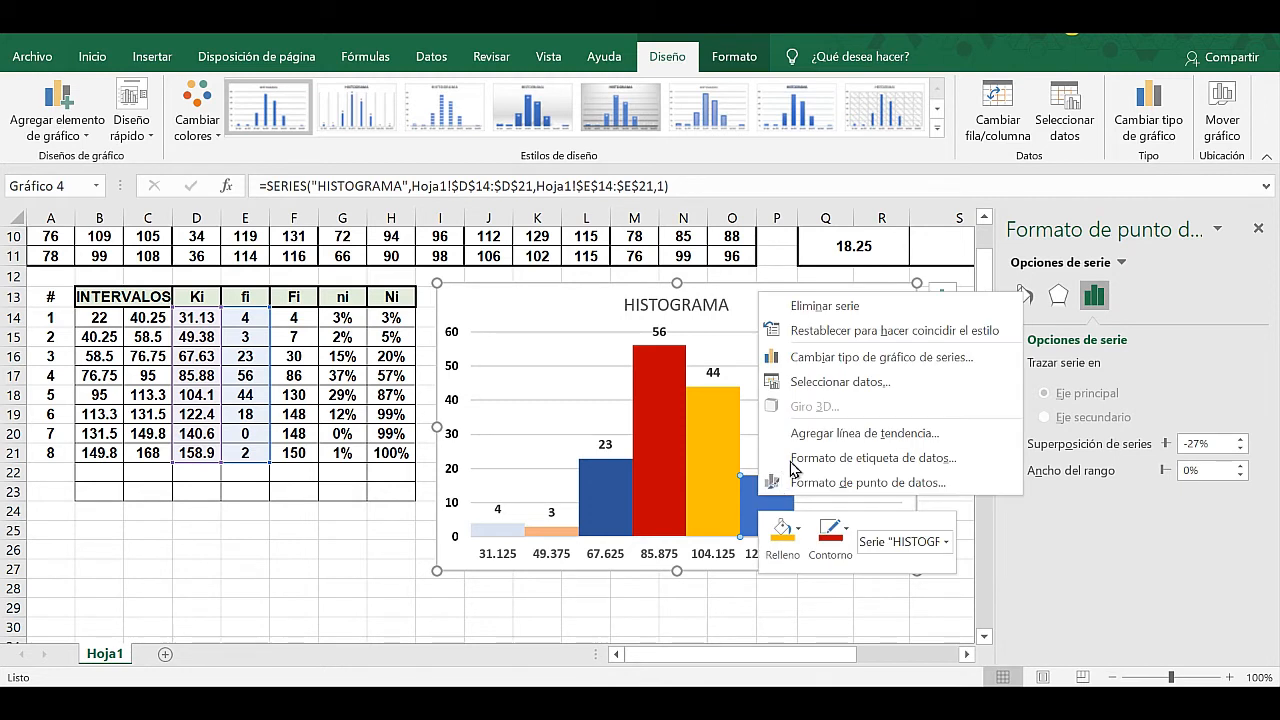
left_click(783, 533)
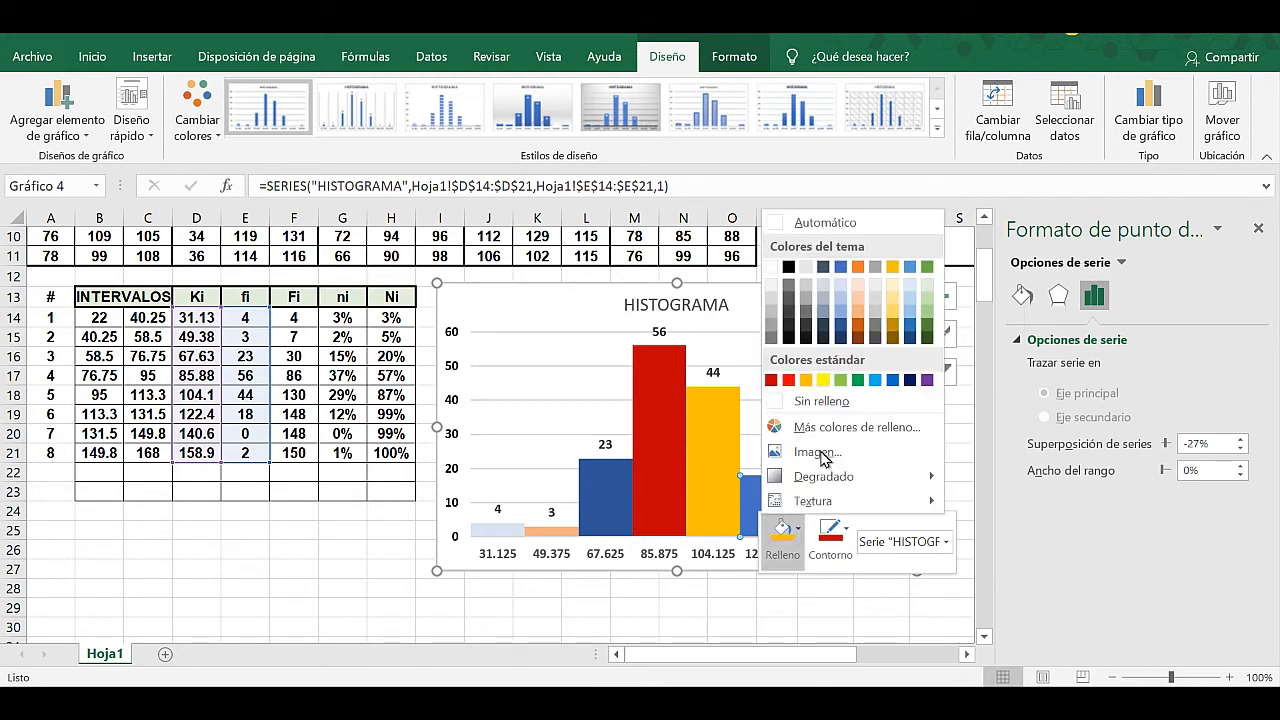
left_click(821, 314)
left_click(776, 626)
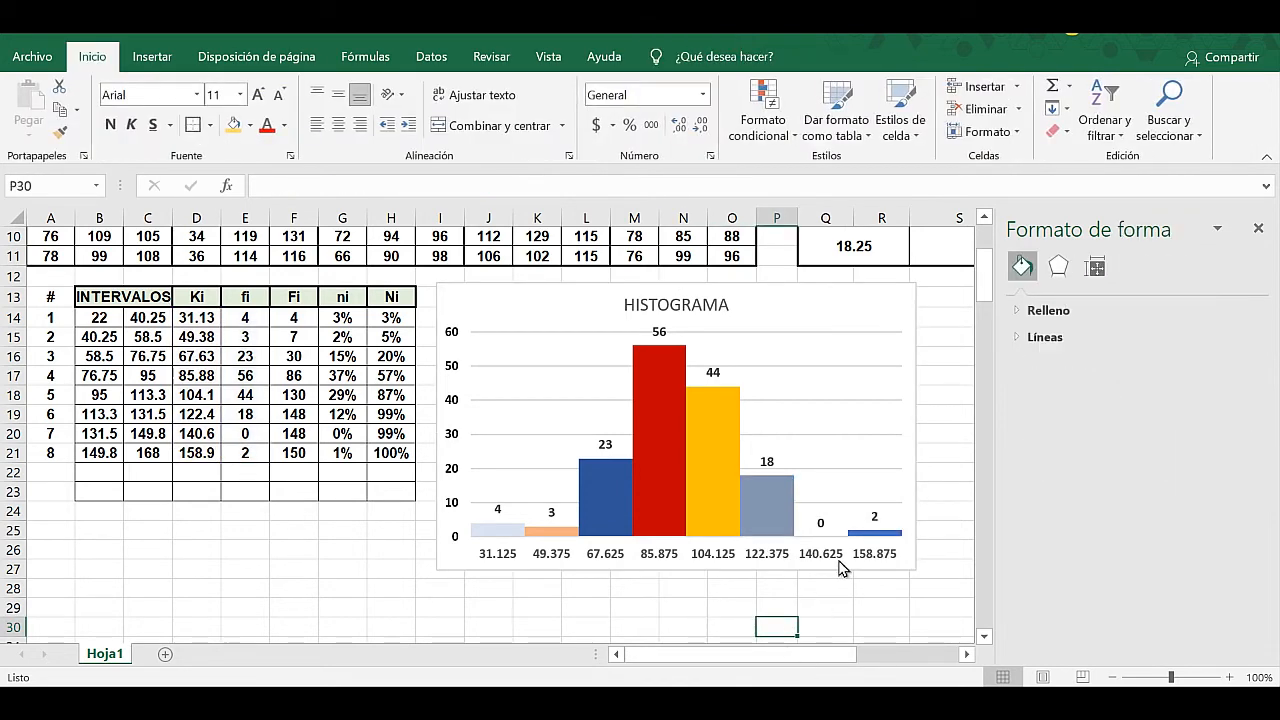
mouse_move(882, 543)
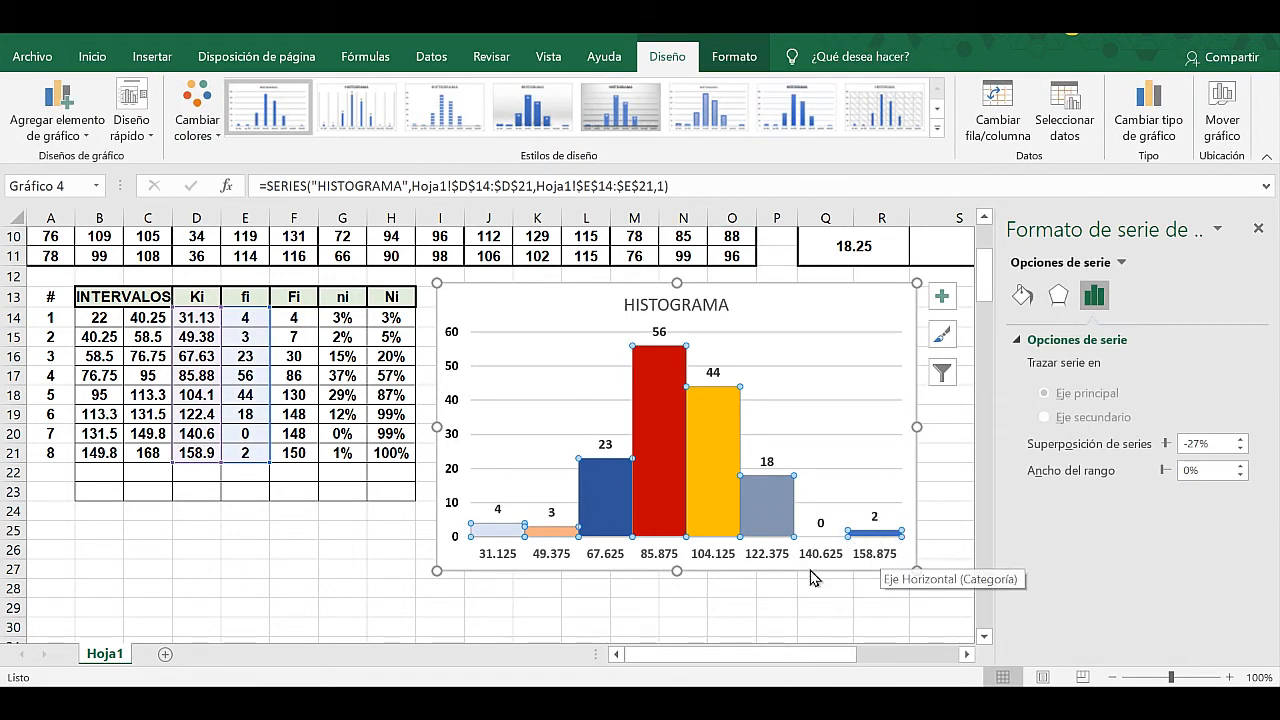
right_click(877, 541)
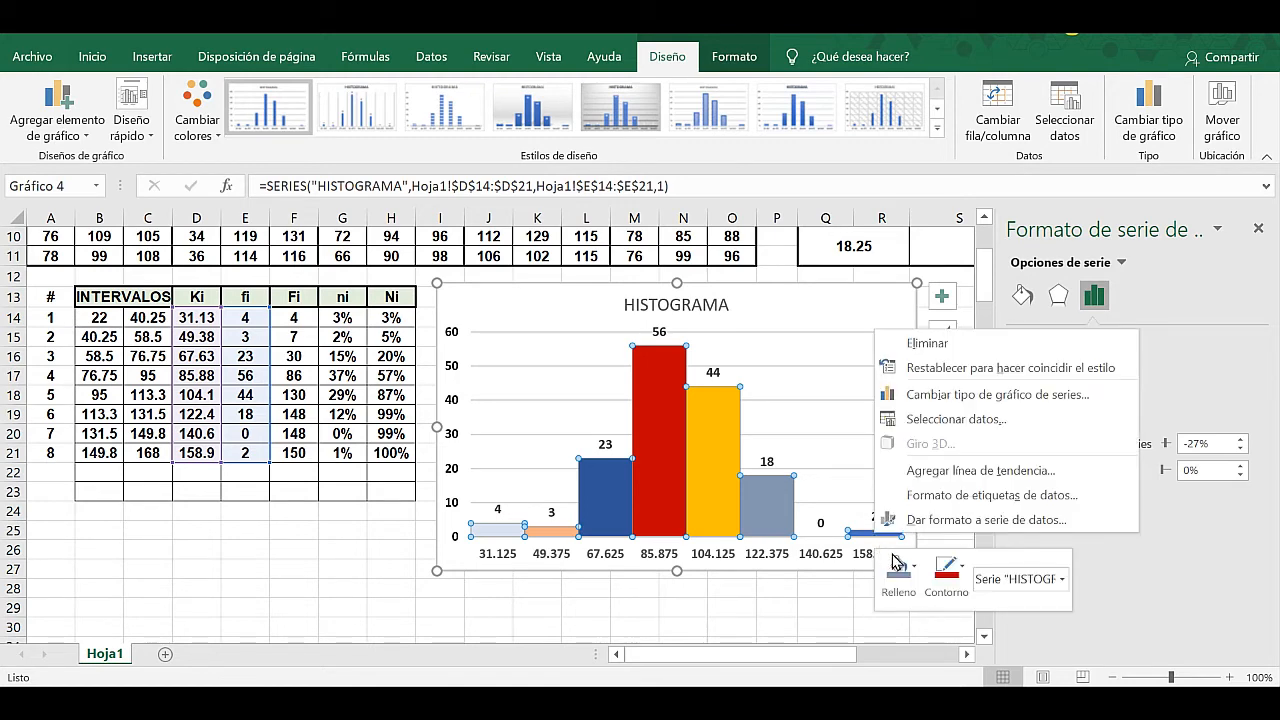
left_click(913, 566)
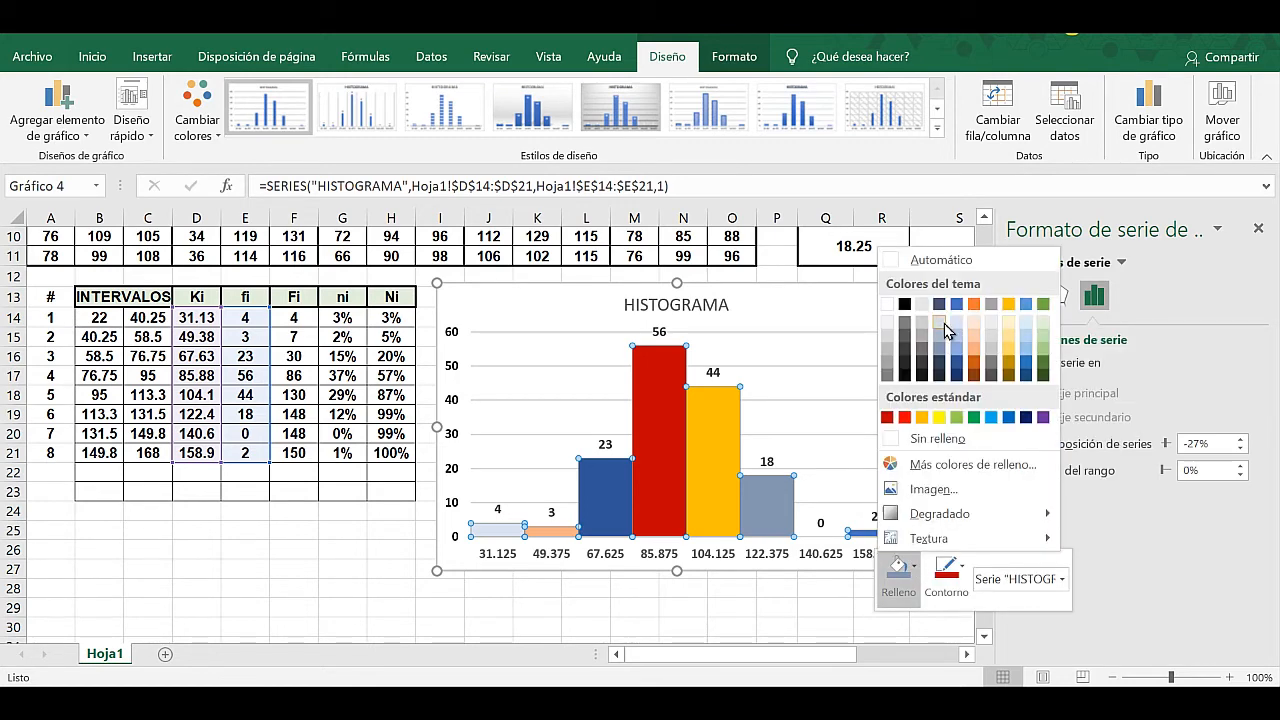
left_click(820, 601)
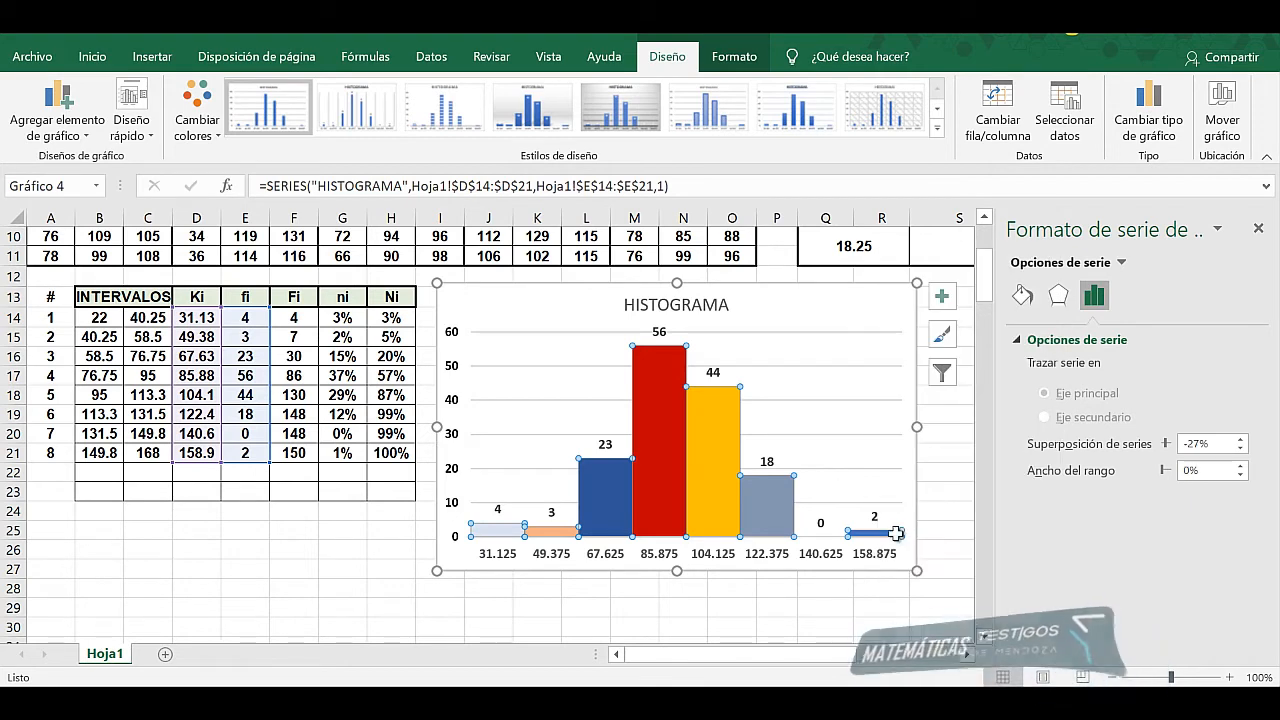
Fill only the histogram's 158.875 column with a light gray theme color and close the formatting pane.
left_click(880, 535)
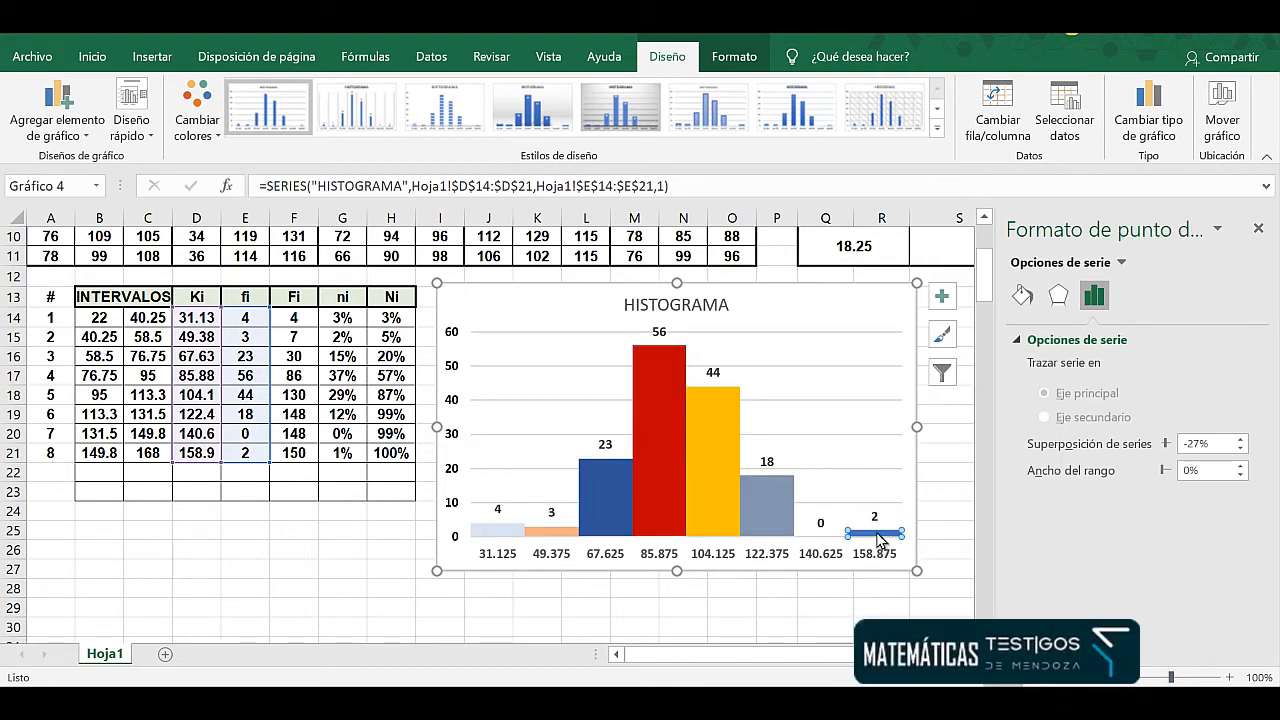
right_click(877, 532)
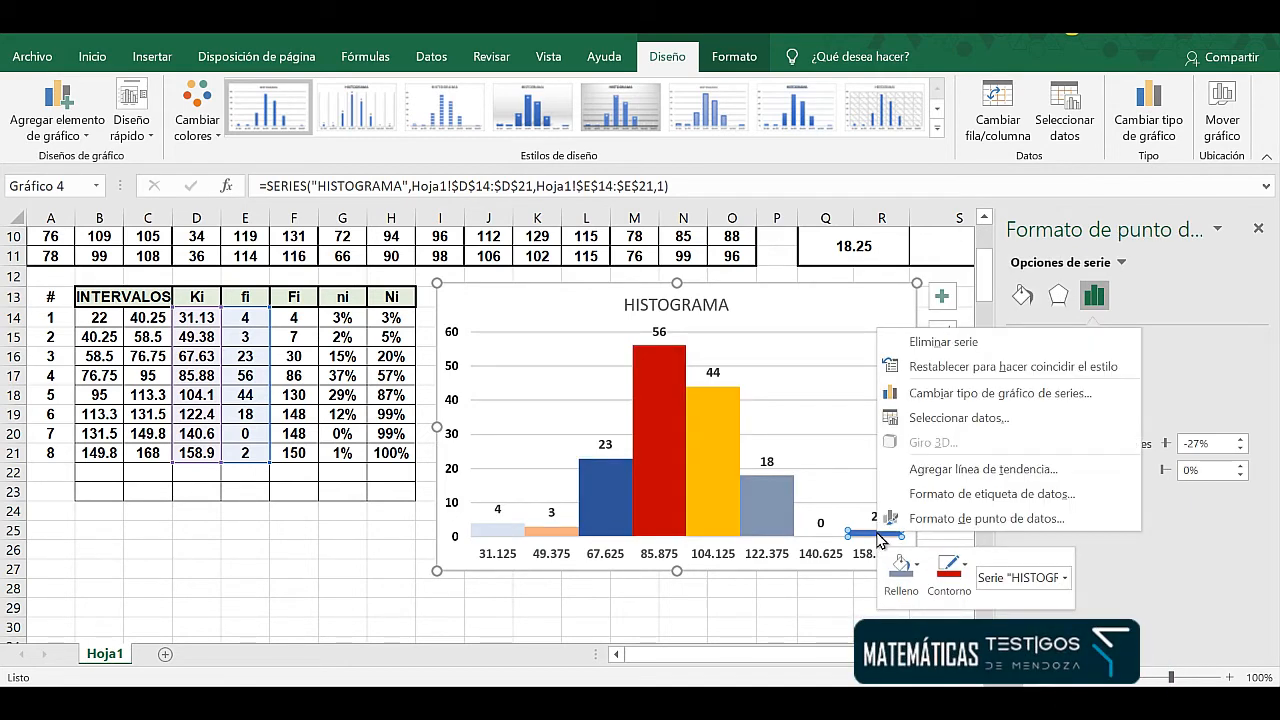
left_click(912, 568)
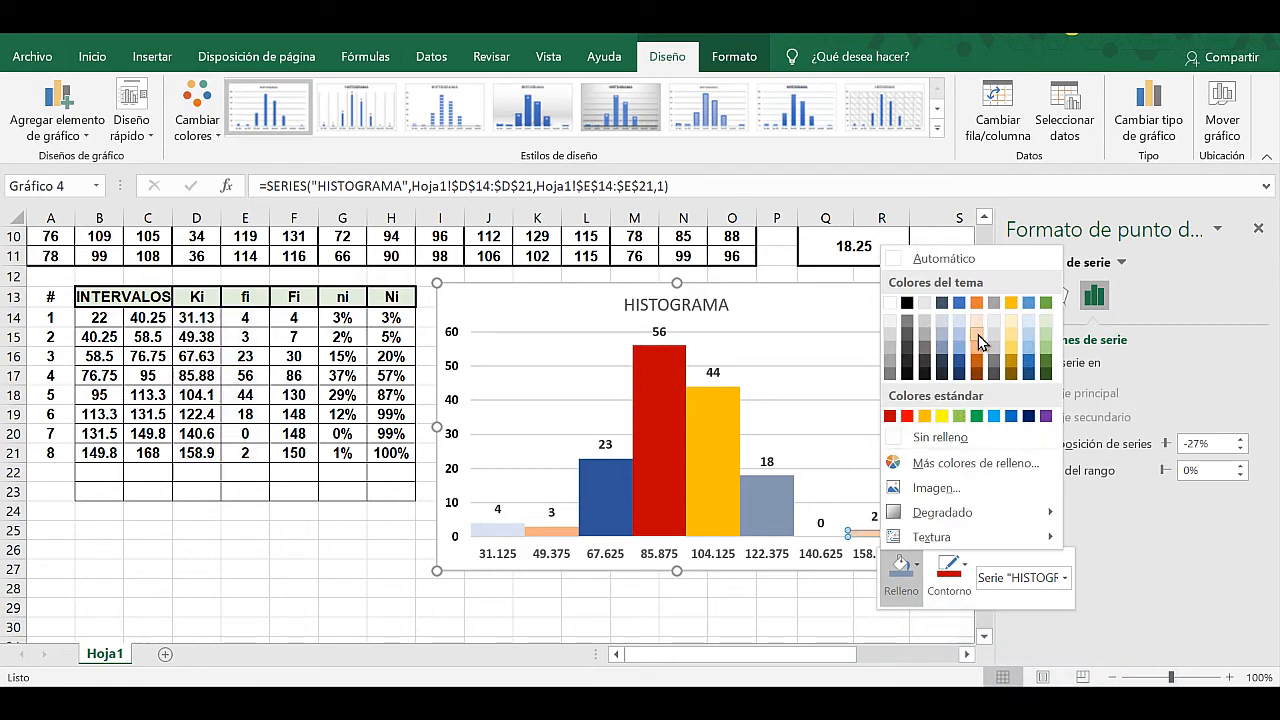
left_click(993, 355)
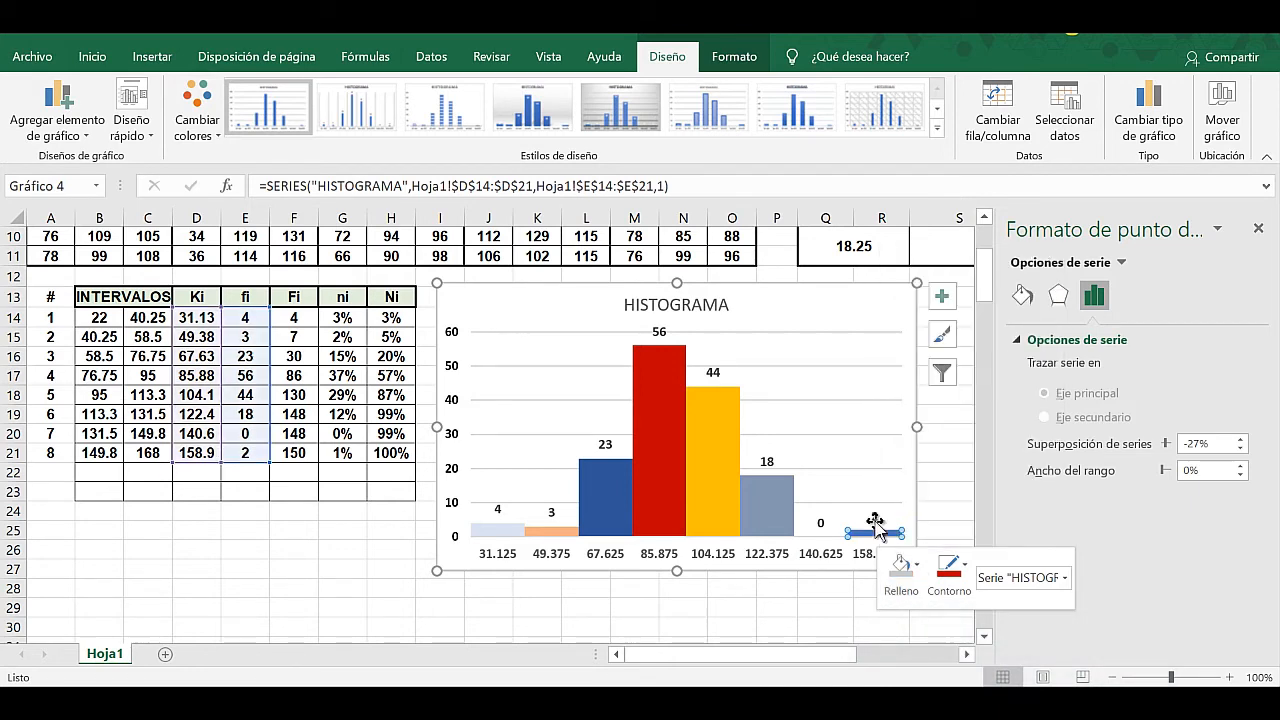
left_click(786, 622)
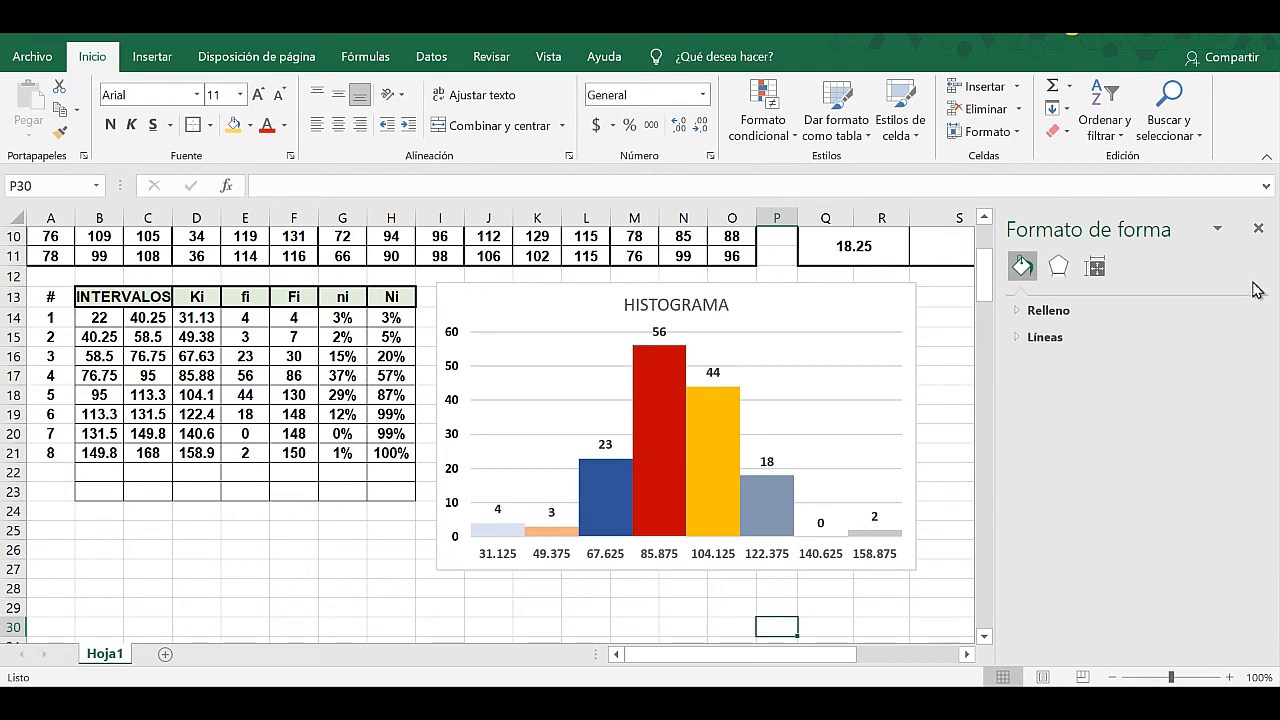
left_click(1260, 229)
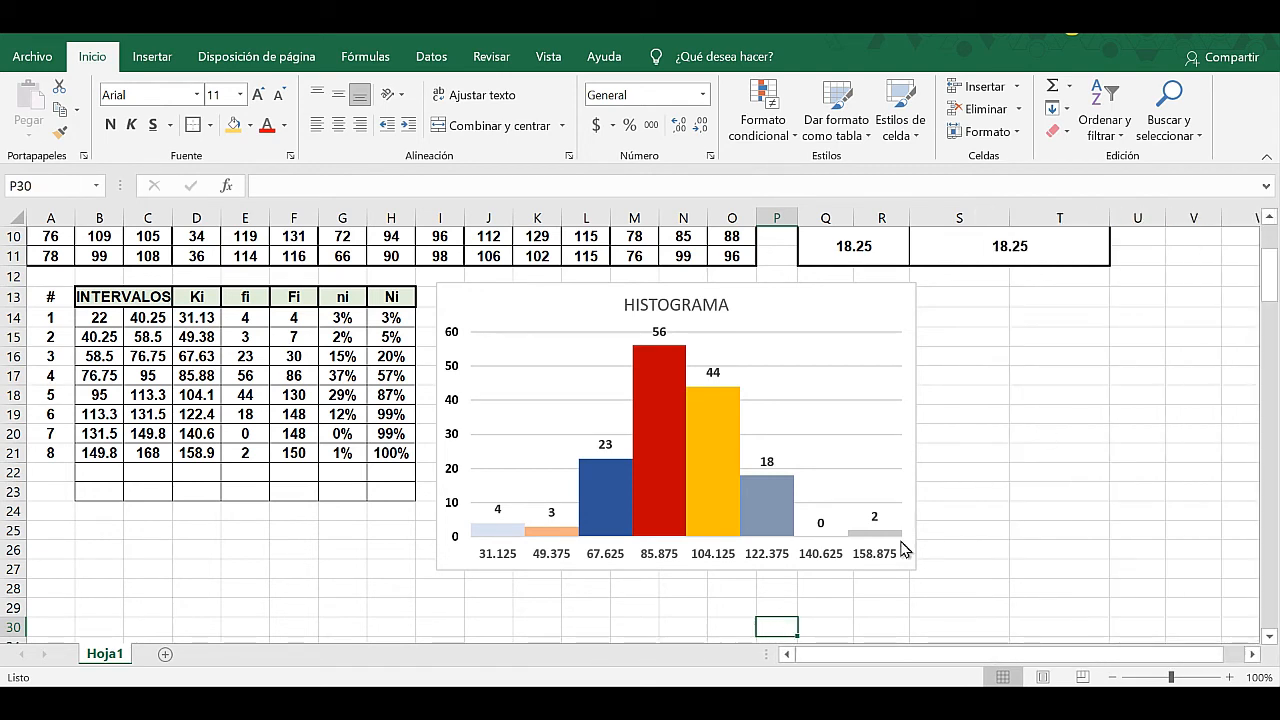
Make the HISTOGRAMA chart title bold and close the title formatting pane.
double_click(668, 303)
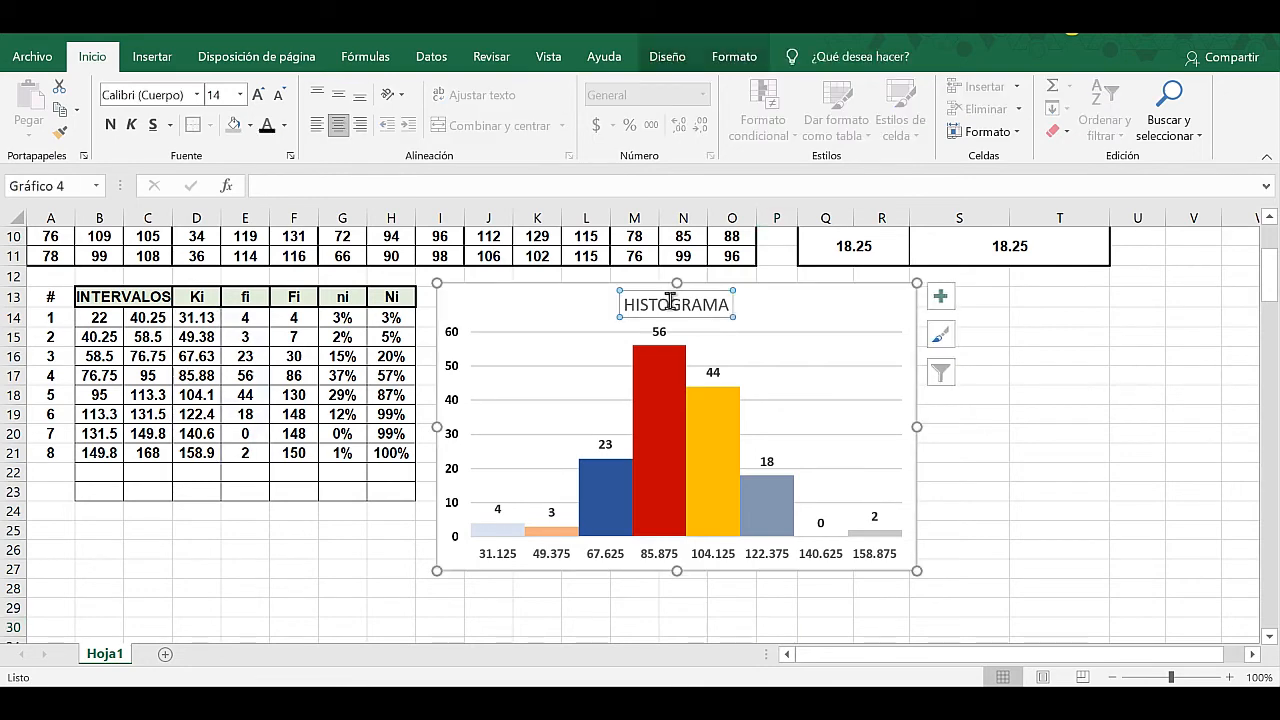
left_click(667, 56)
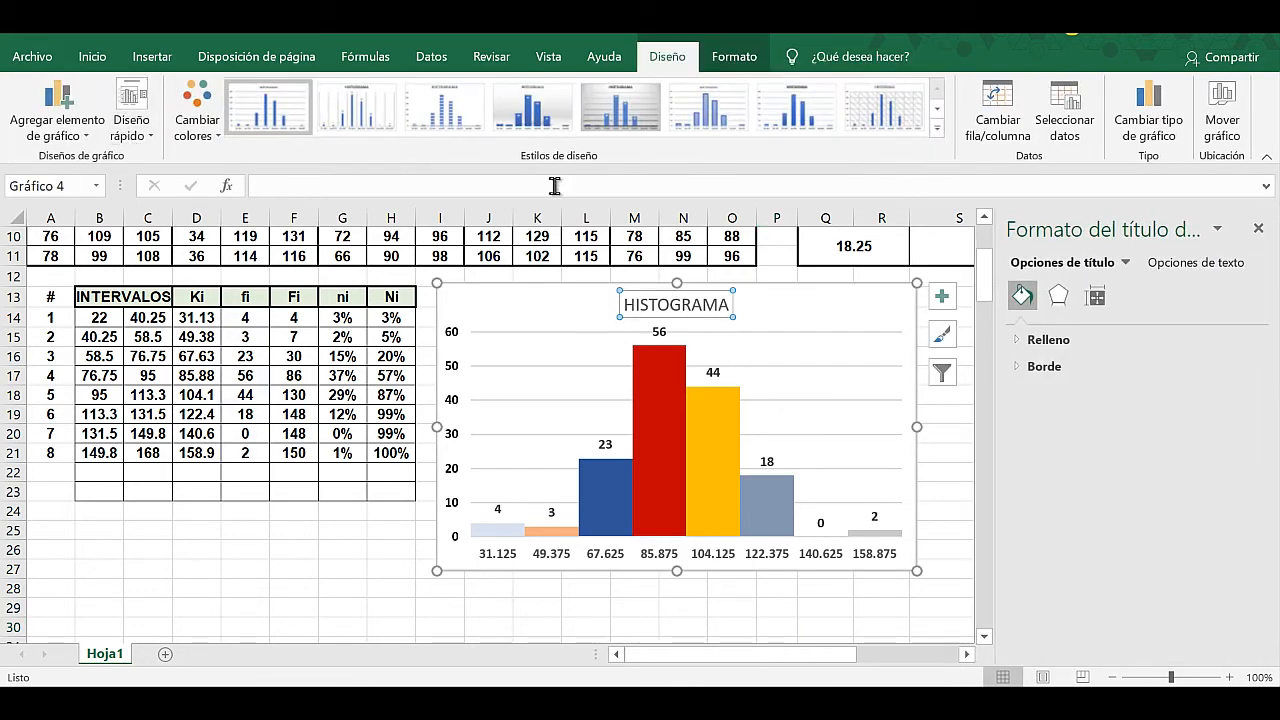
left_click(92, 56)
left_click(110, 126)
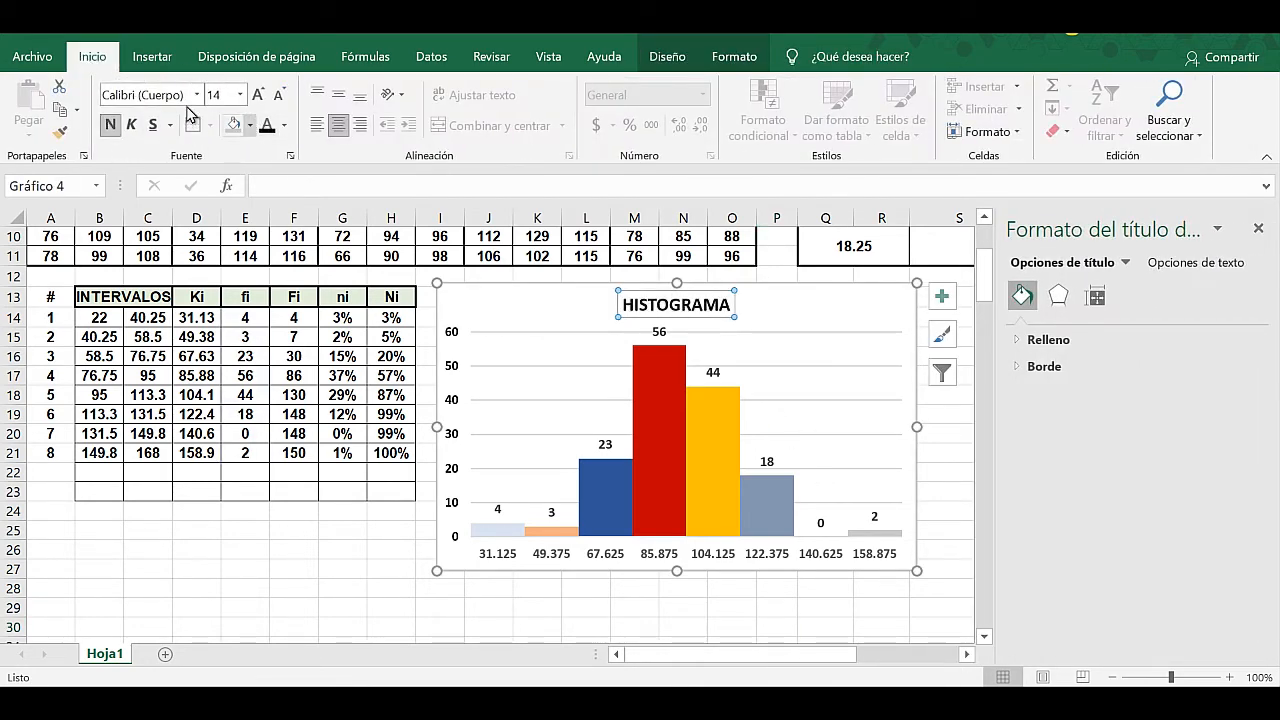
left_click(352, 582)
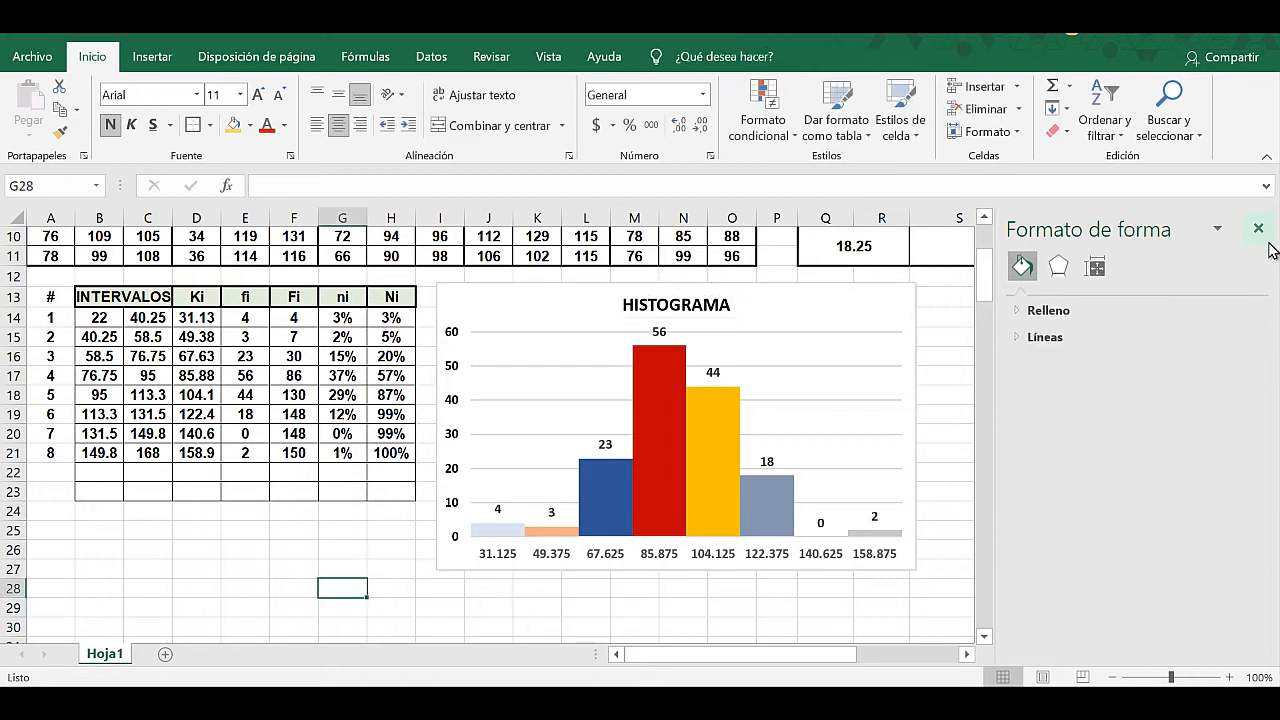
left_click(1258, 229)
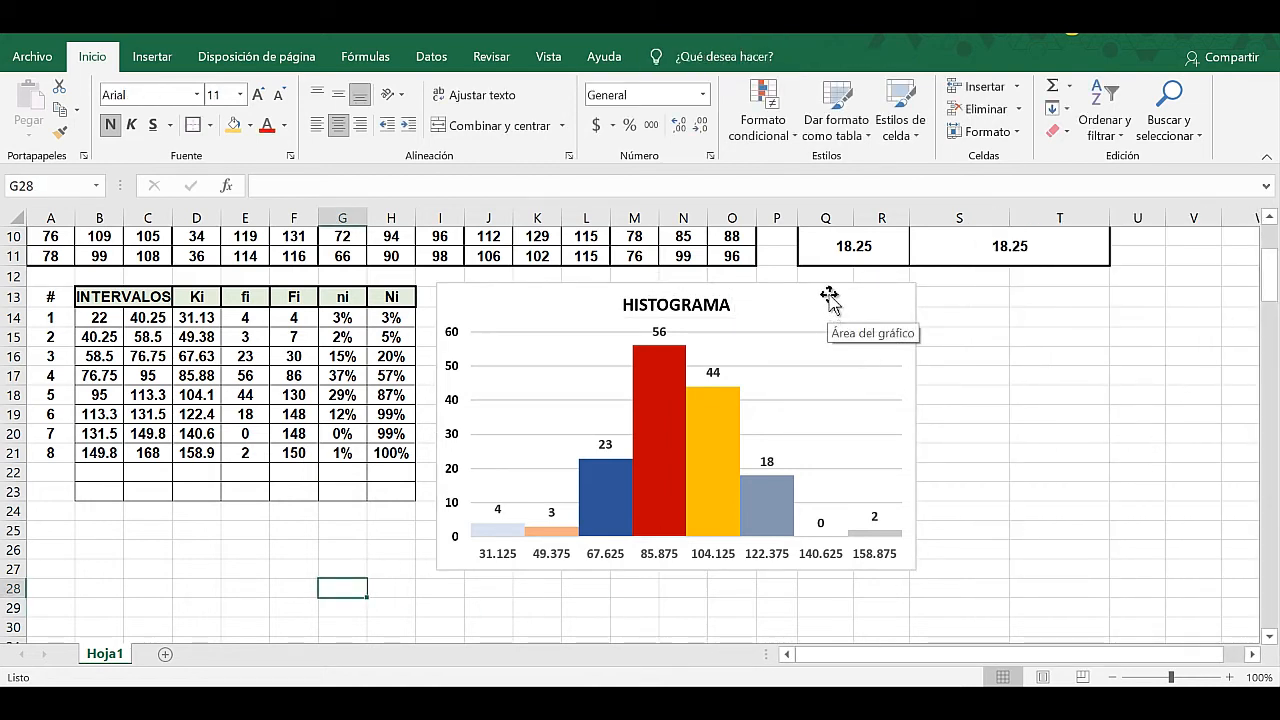
Move the histogram chart directly below the frequency table, with its upper edge at row 22.
left_click_drag(829, 294, 411, 475)
left_click(620, 473)
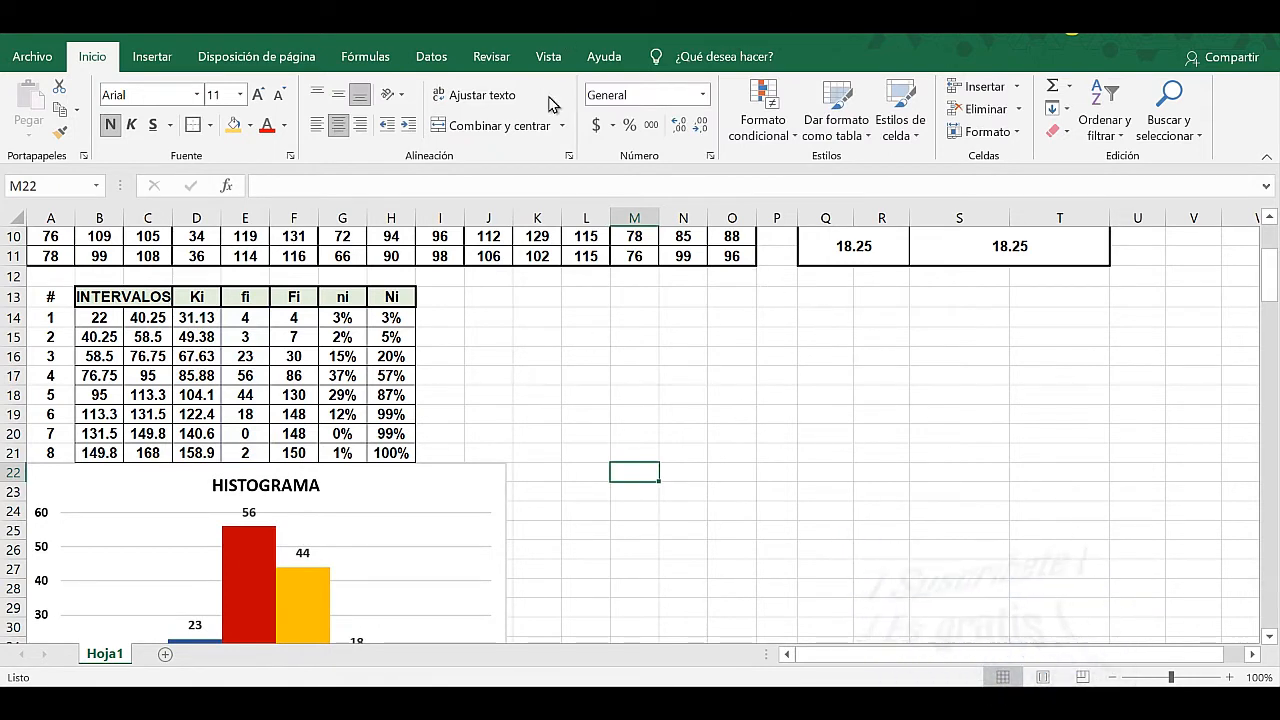
left_click(578, 373)
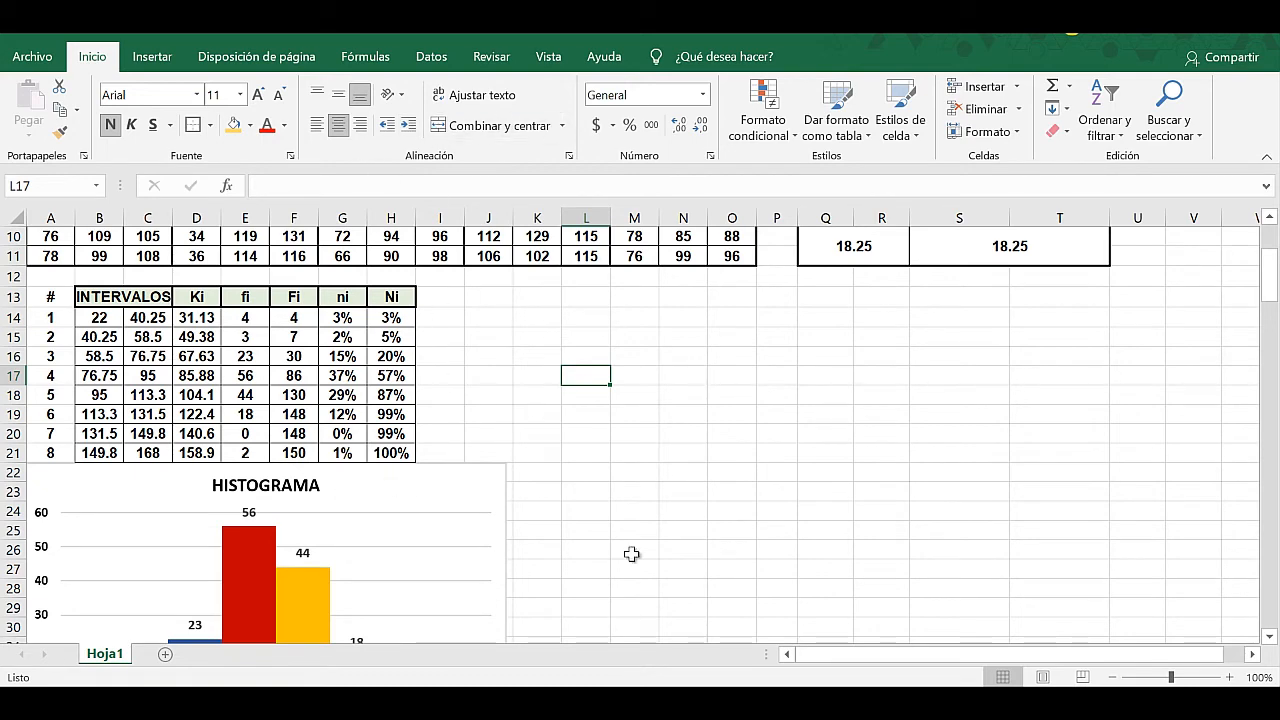
Insert an empty basic 2D line chart and place it beside the frequency table, clear of its columns.
left_click(148, 58)
left_click(487, 108)
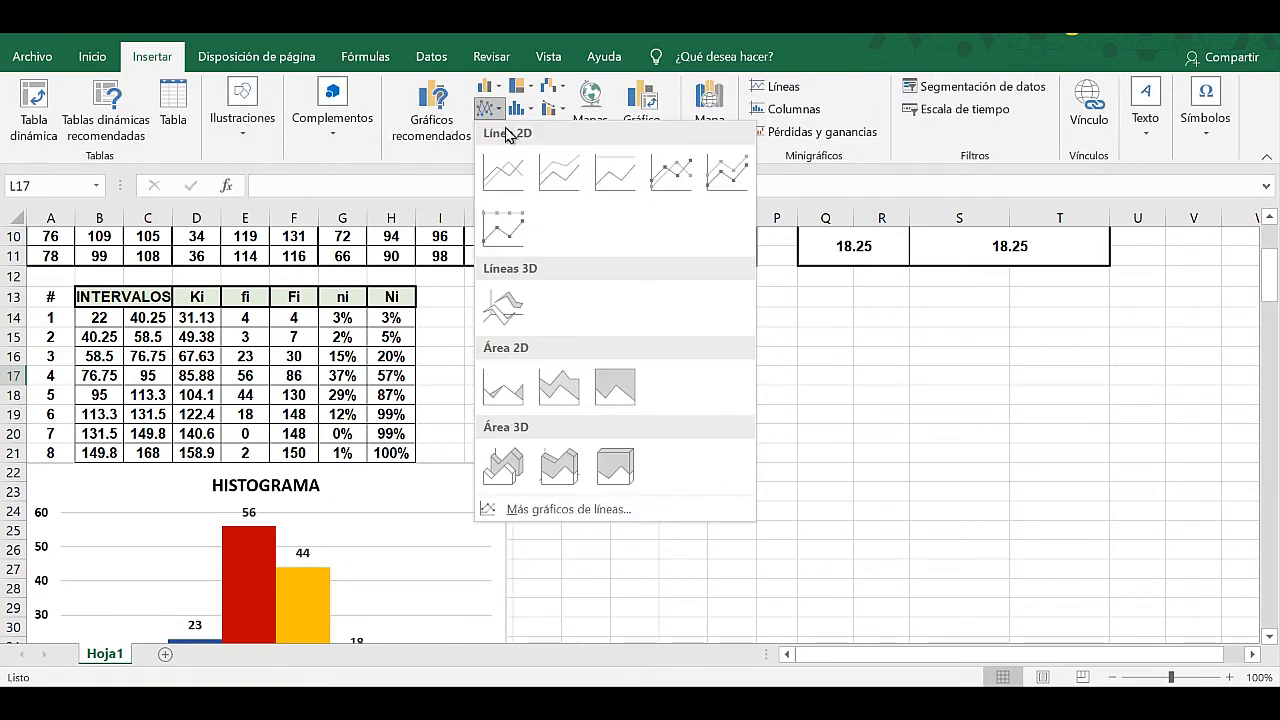
left_click(503, 171)
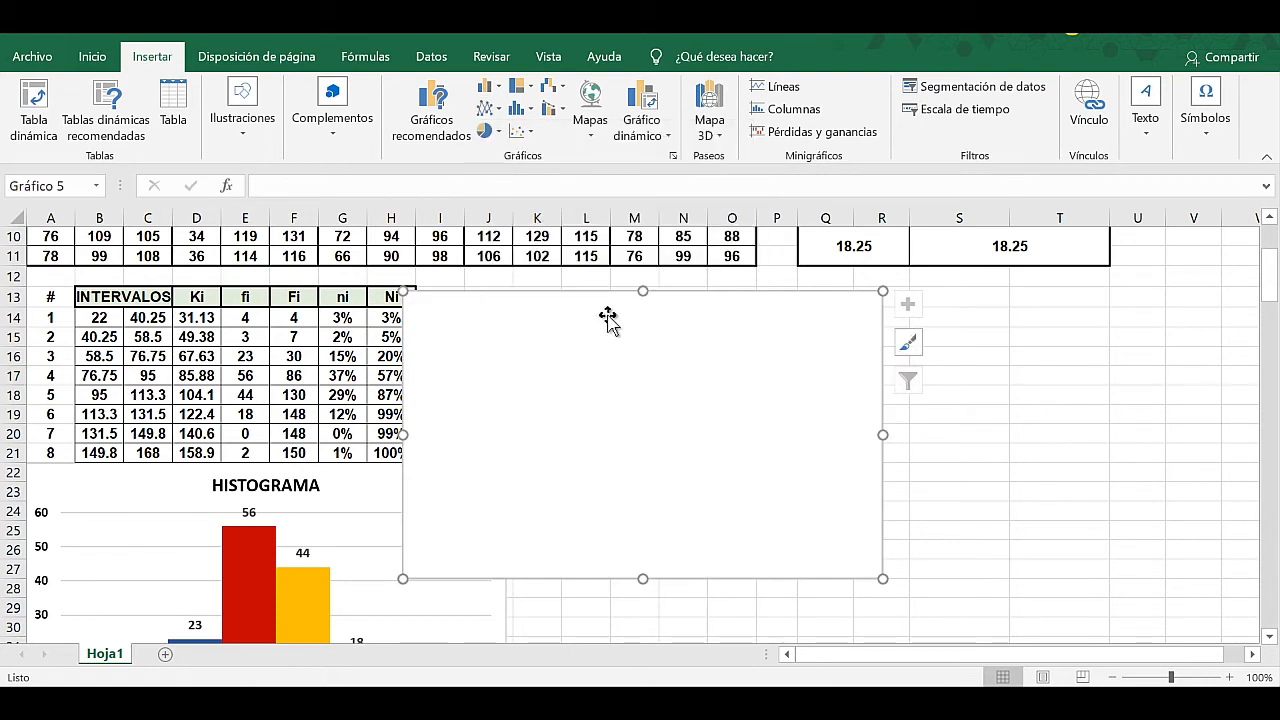
left_click_drag(608, 317, 771, 314)
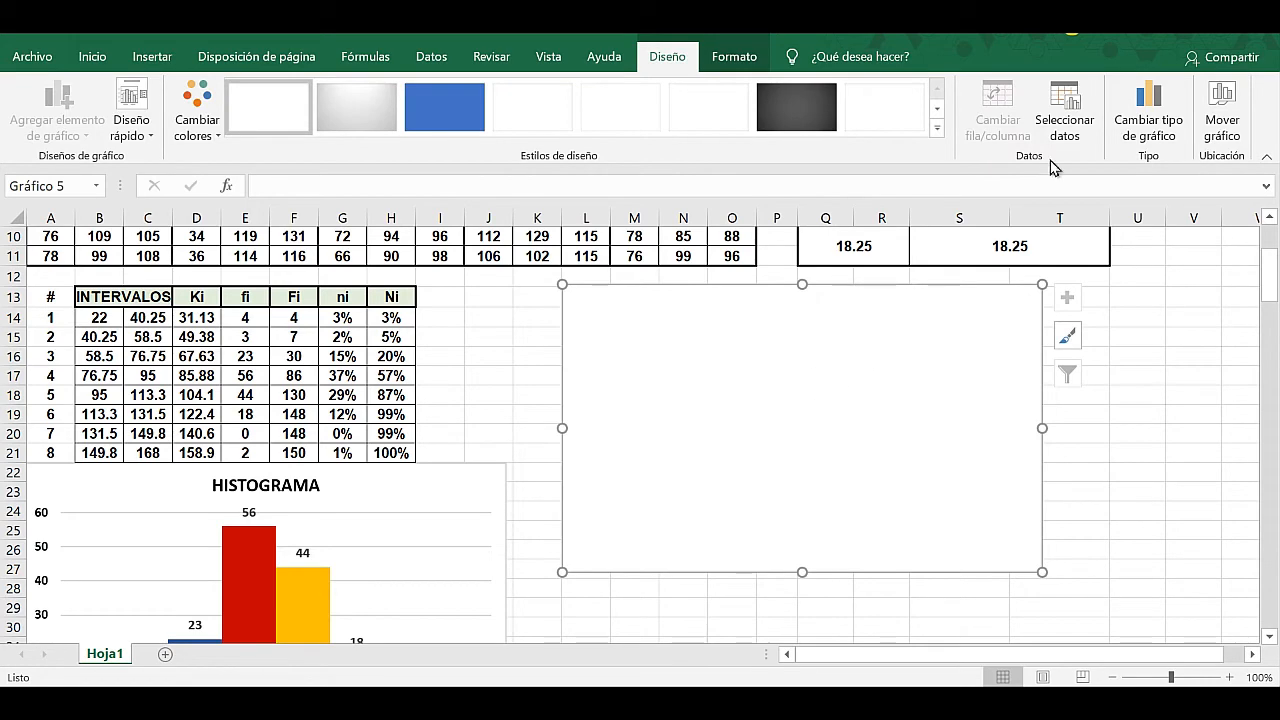
Add a series named POLIGONO DE FRECUENCIAS to the line chart, using the fi values in E14:E21.
left_click(1066, 102)
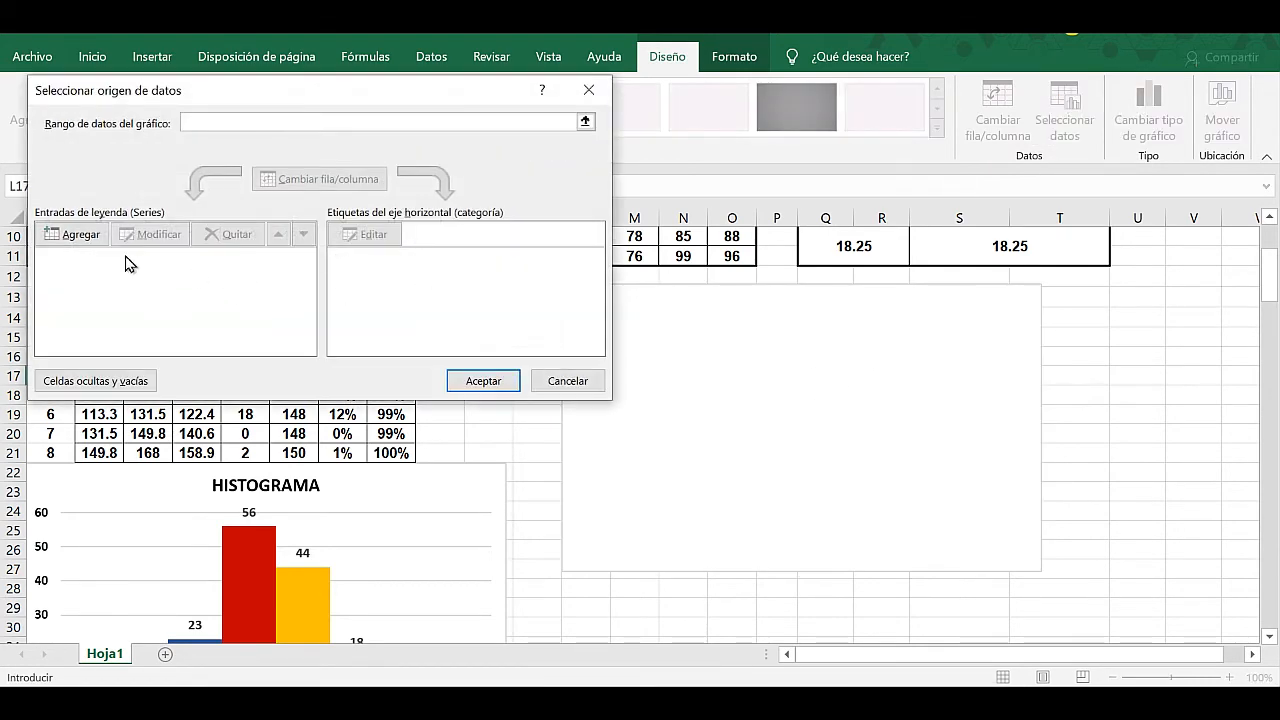
left_click(80, 234)
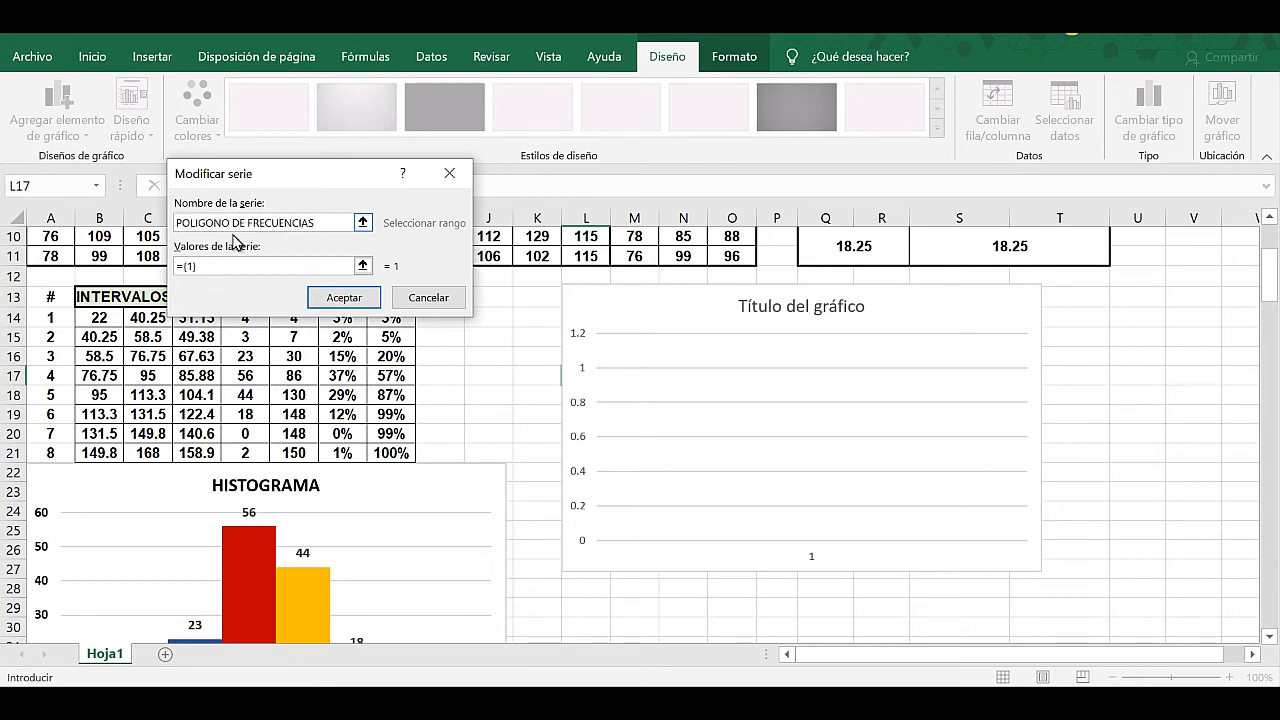
left_click(238, 266)
key("BackSpace")
key("BackSpace")
key("BackSpace")
key("BackSpace")
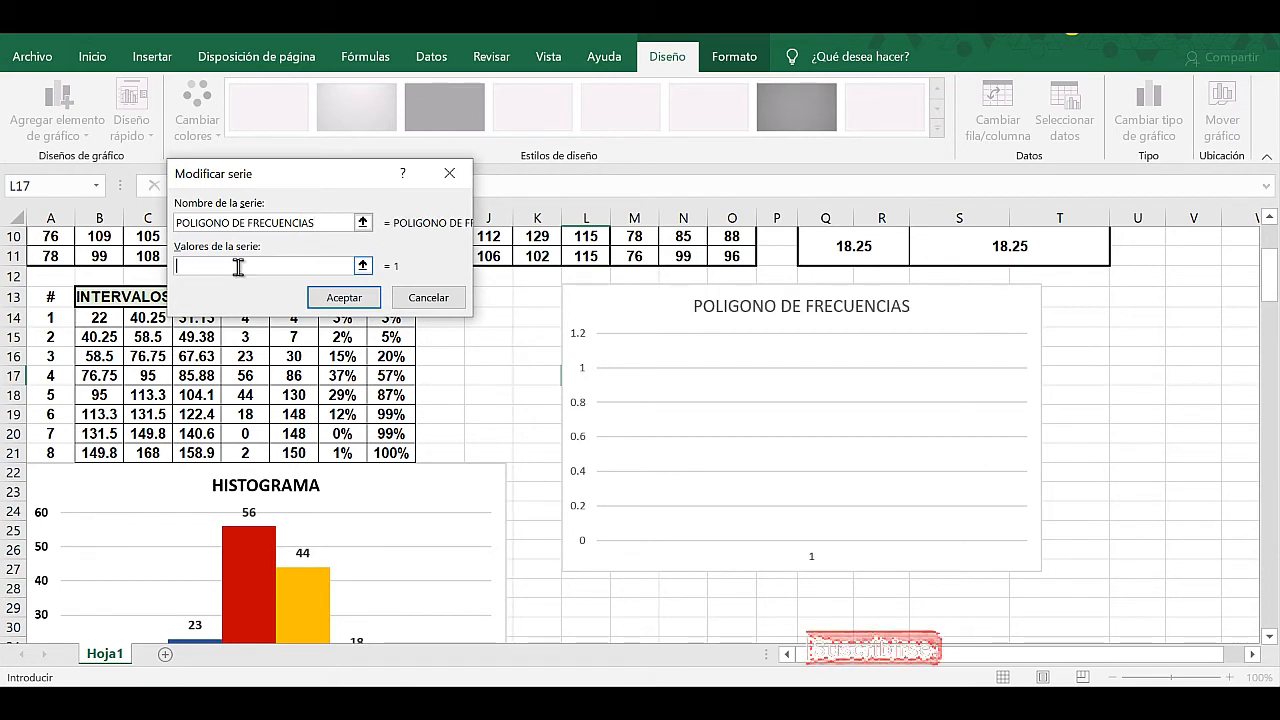
left_click_drag(287, 186, 296, 97)
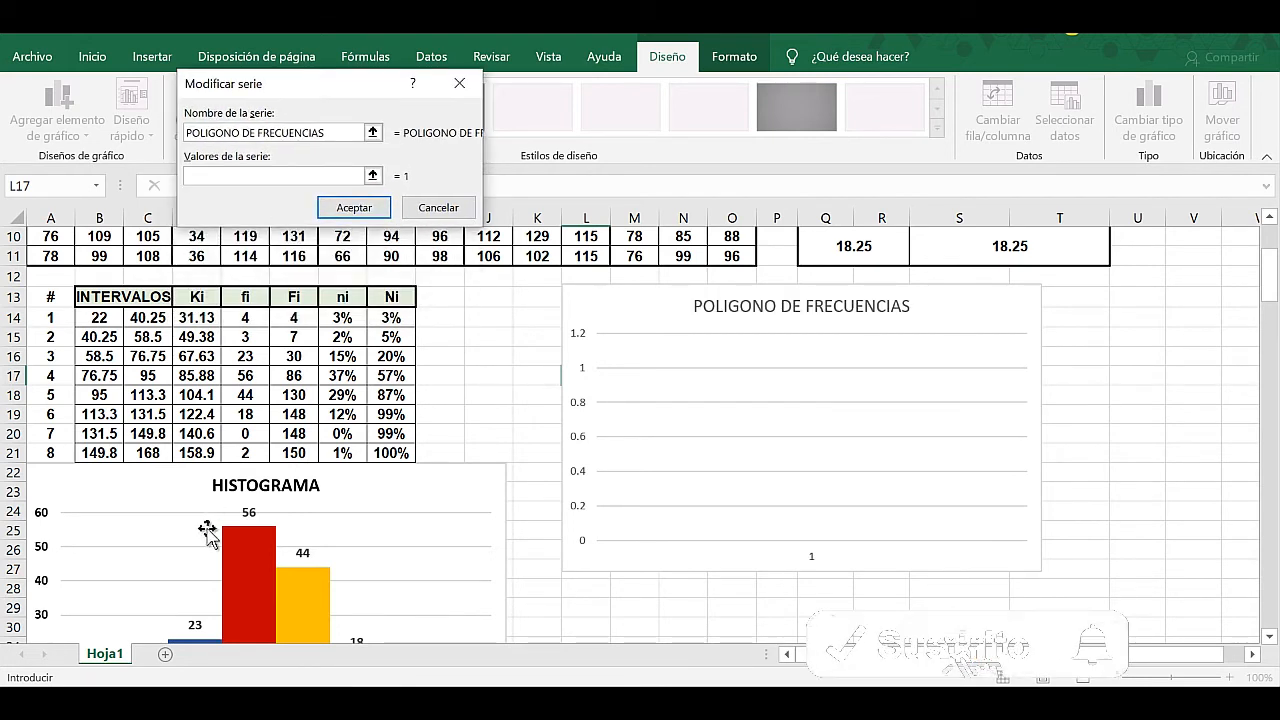
left_click_drag(244, 318, 246, 453)
left_click(370, 207)
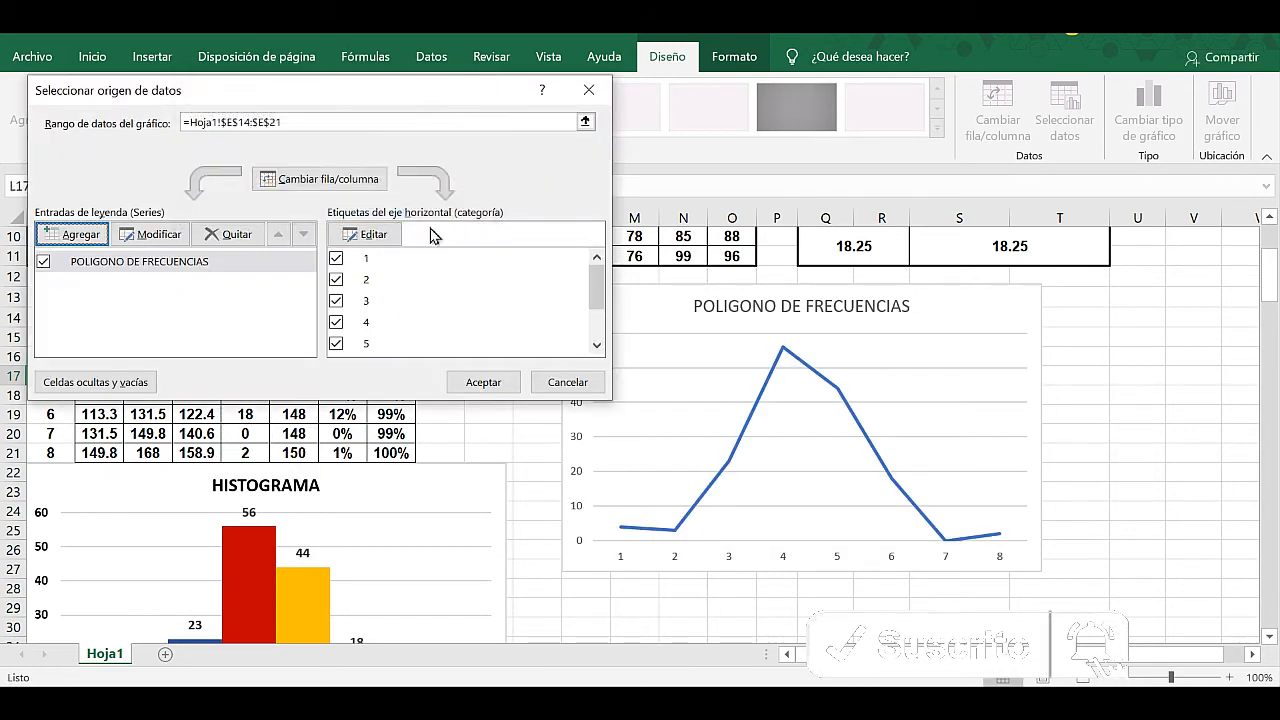
Set the line chart's horizontal axis labels to the Ki values in D14:D21 and accept the data source.
left_click(397, 238)
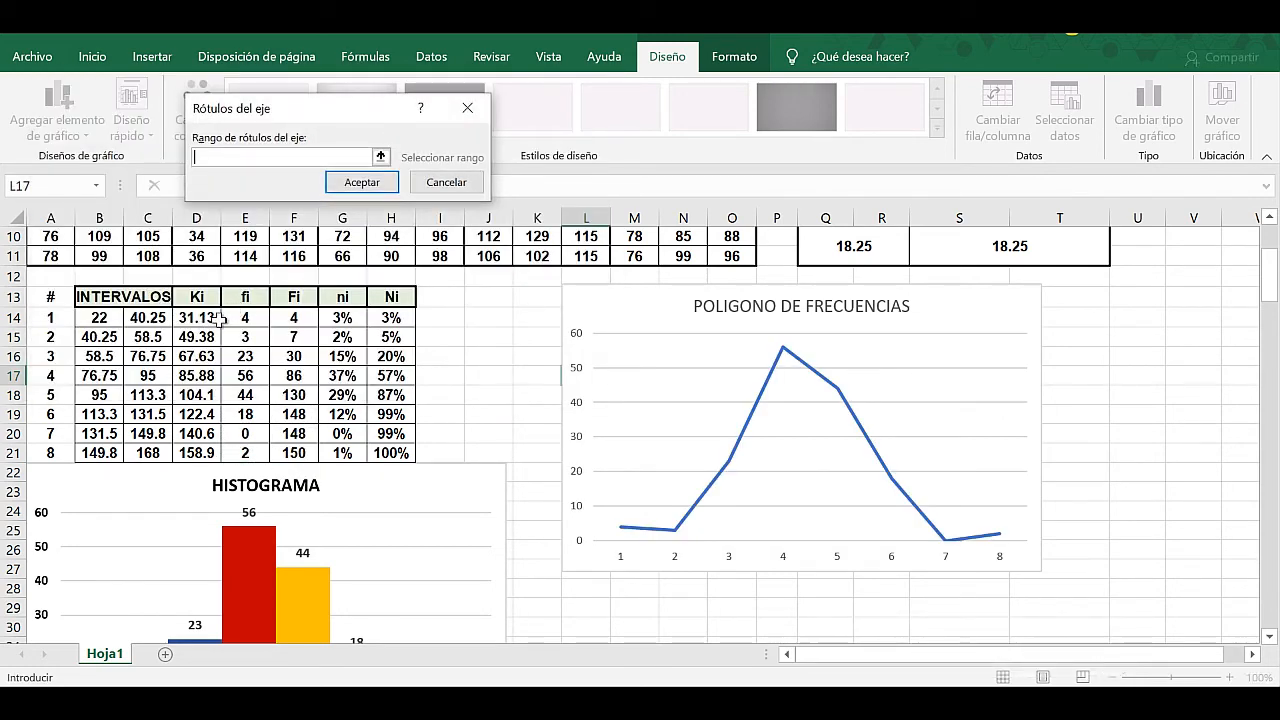
left_click_drag(203, 317, 199, 448)
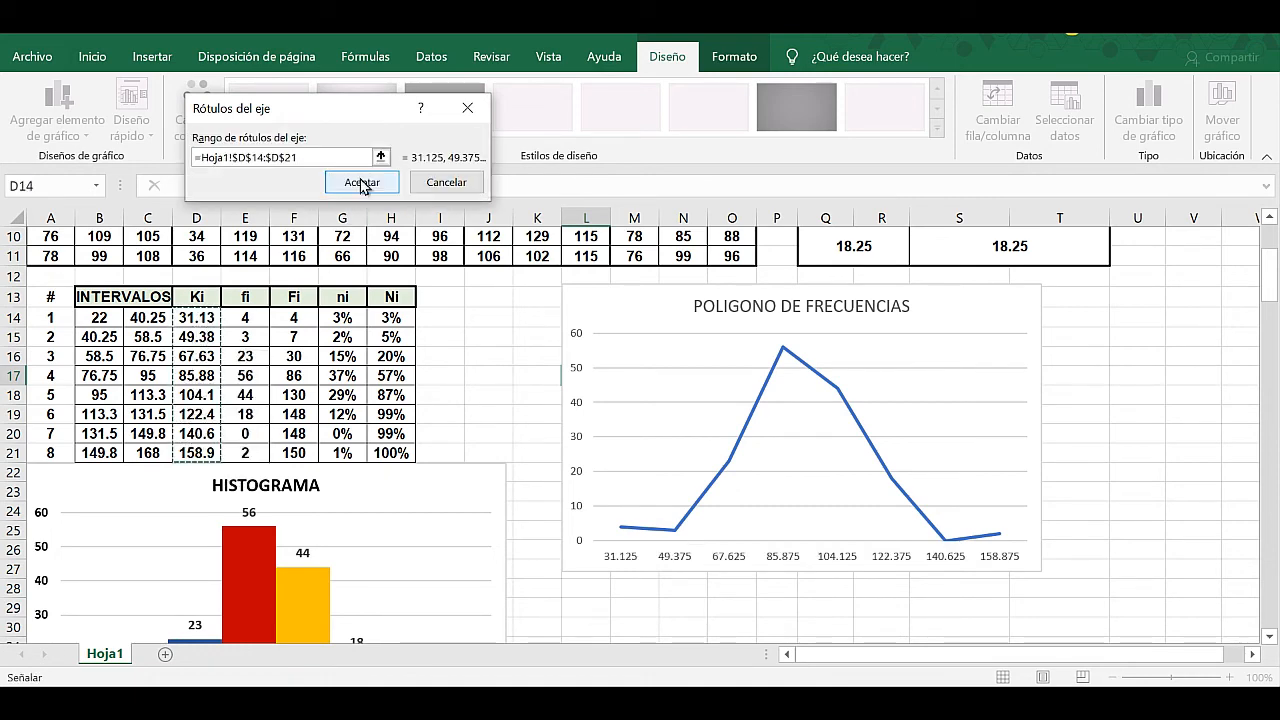
left_click(366, 178)
left_click(485, 380)
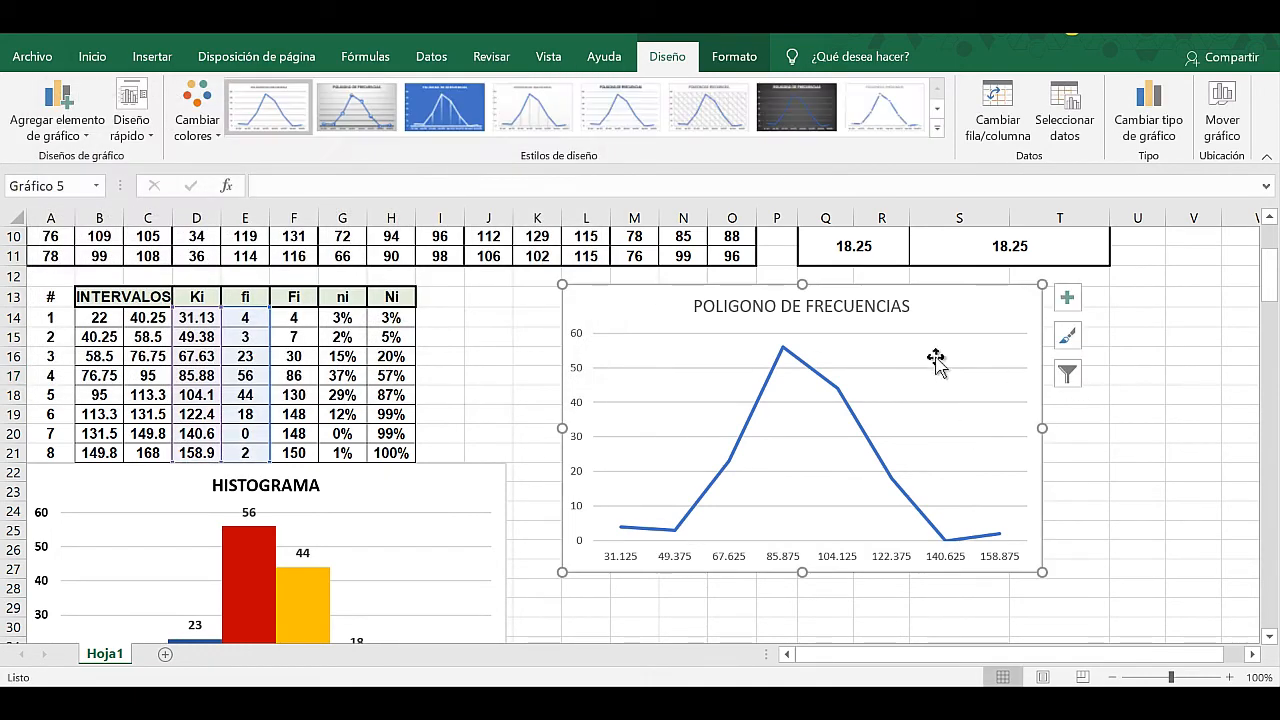
left_click(698, 308)
double_click(690, 305)
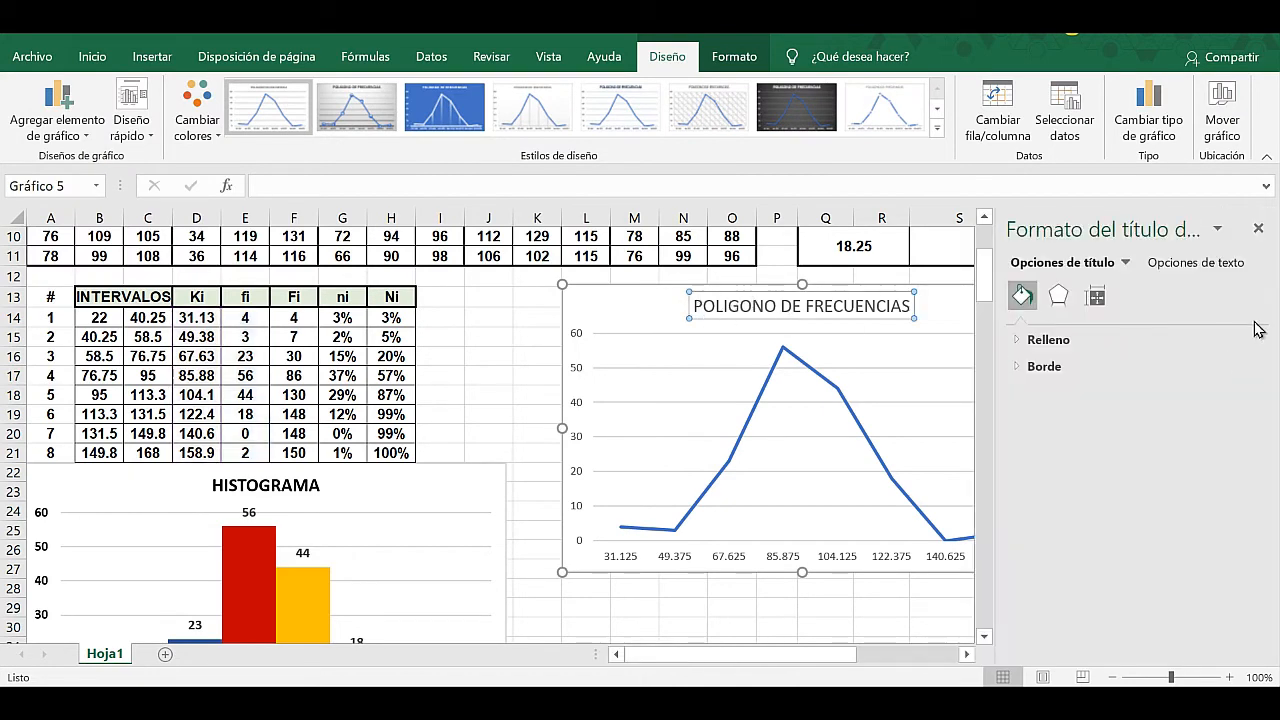
left_click(1258, 228)
left_click(1193, 510)
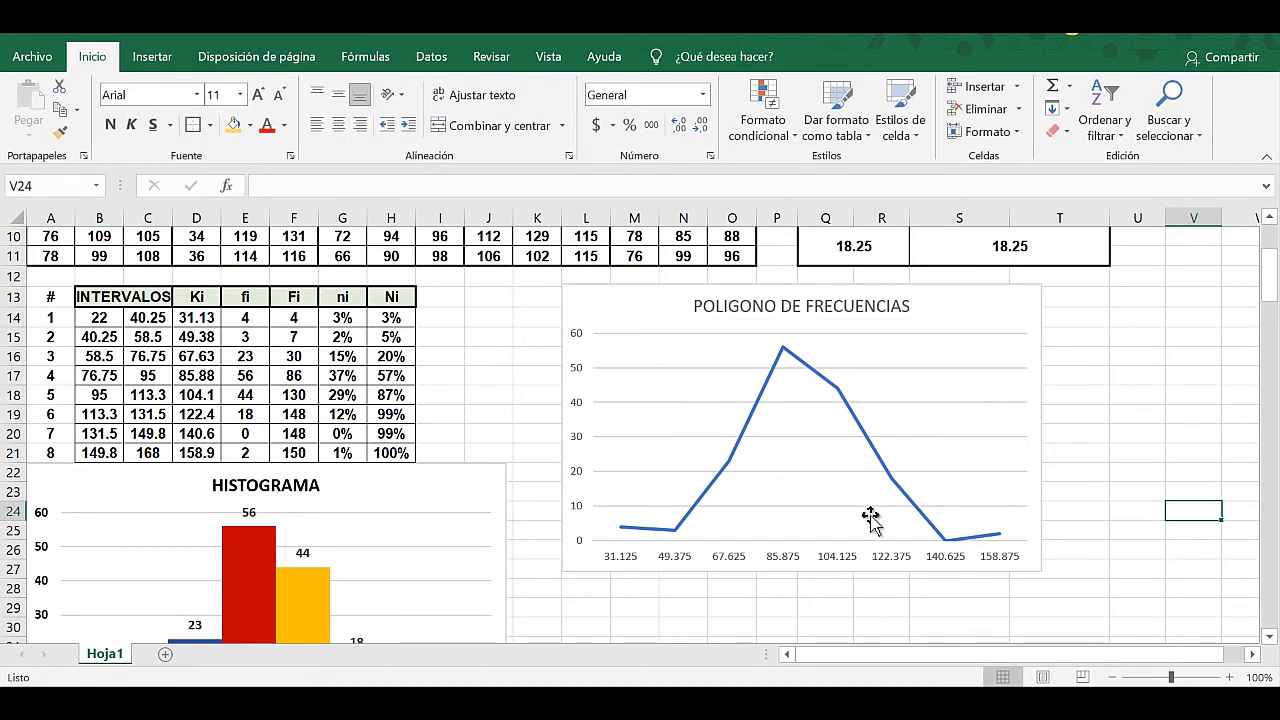
Add data labels to the frequency polygon's line series.
left_click(873, 455)
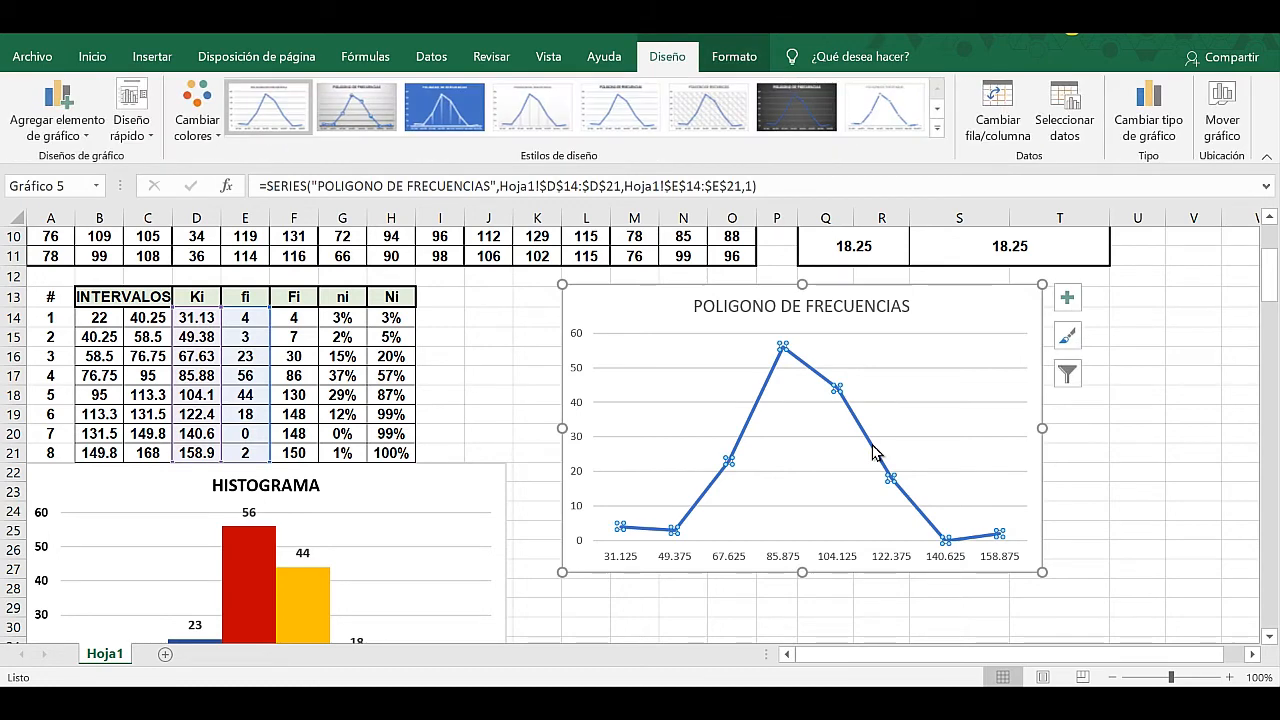
right_click(873, 453)
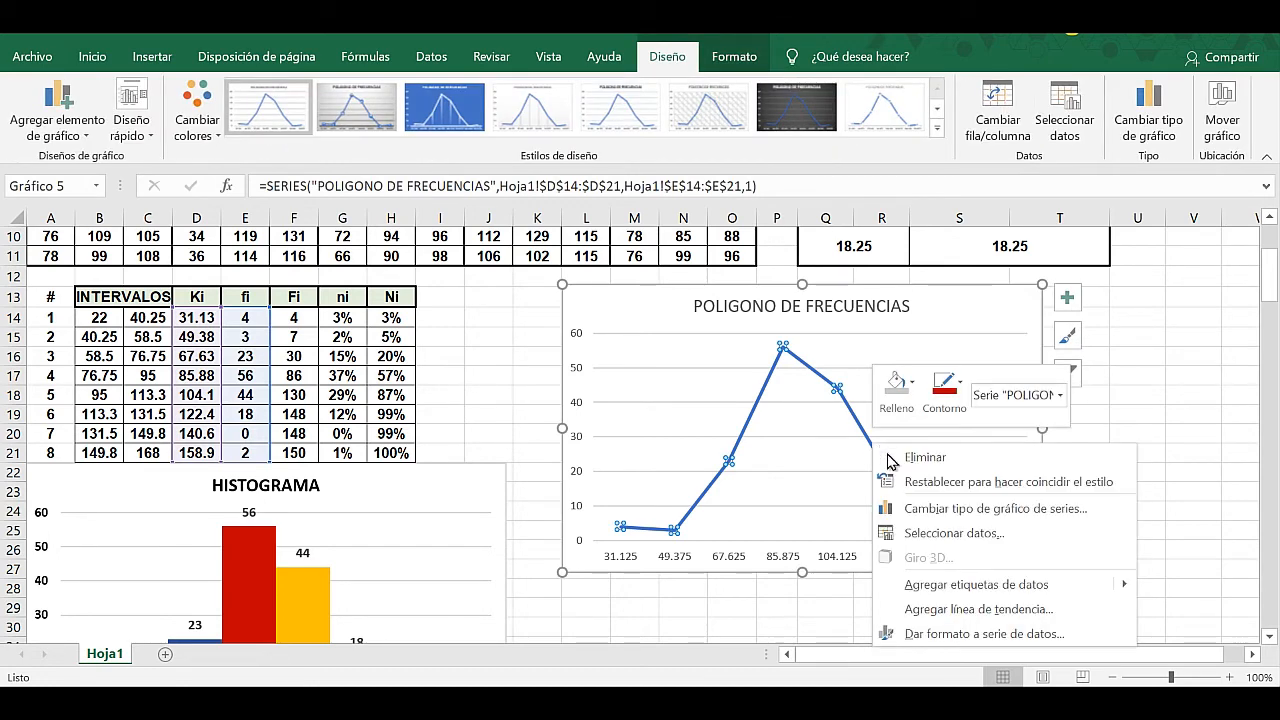
left_click(976, 585)
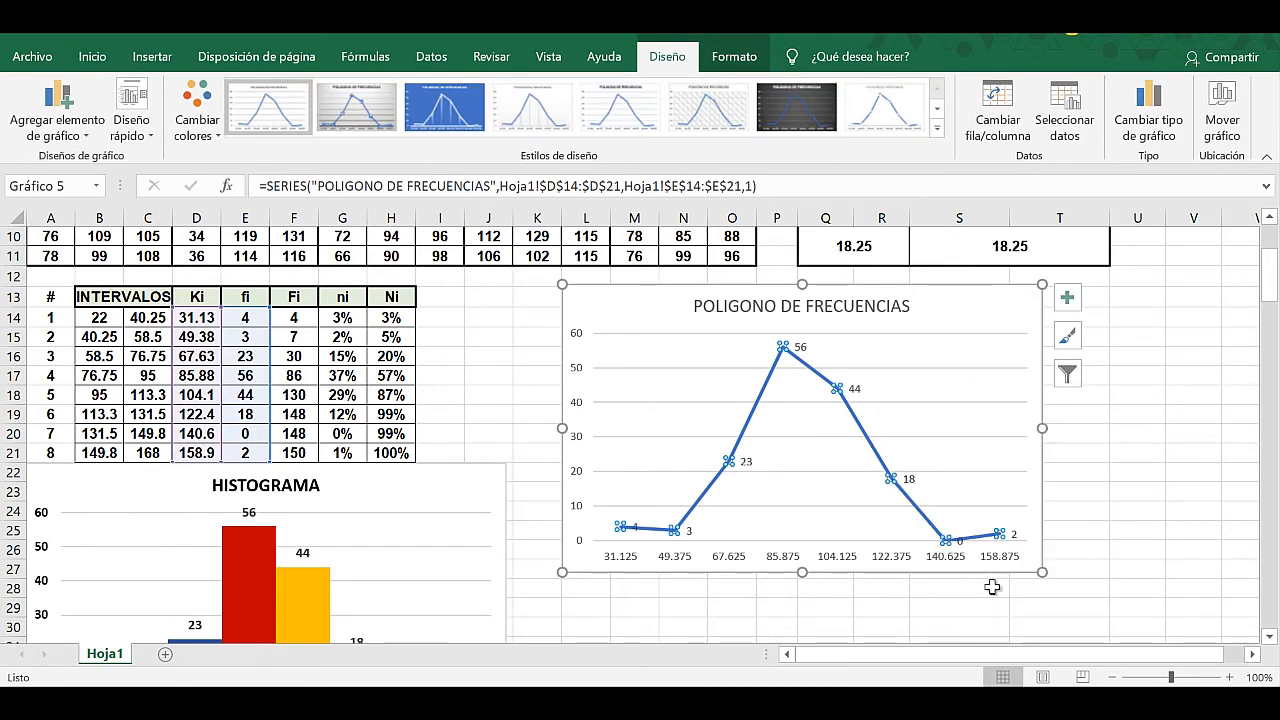
Format the frequency polygon's data labels as bold with font size 11.
left_click(749, 464)
left_click(92, 56)
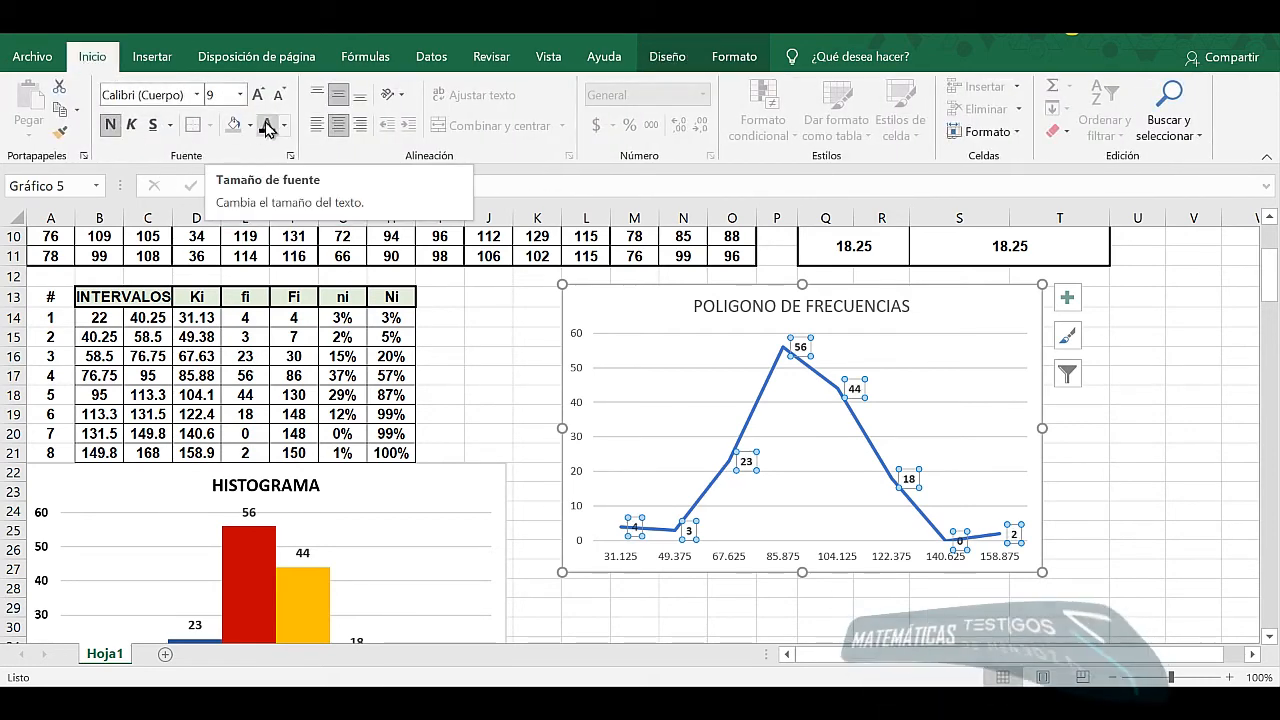
left_click(240, 94)
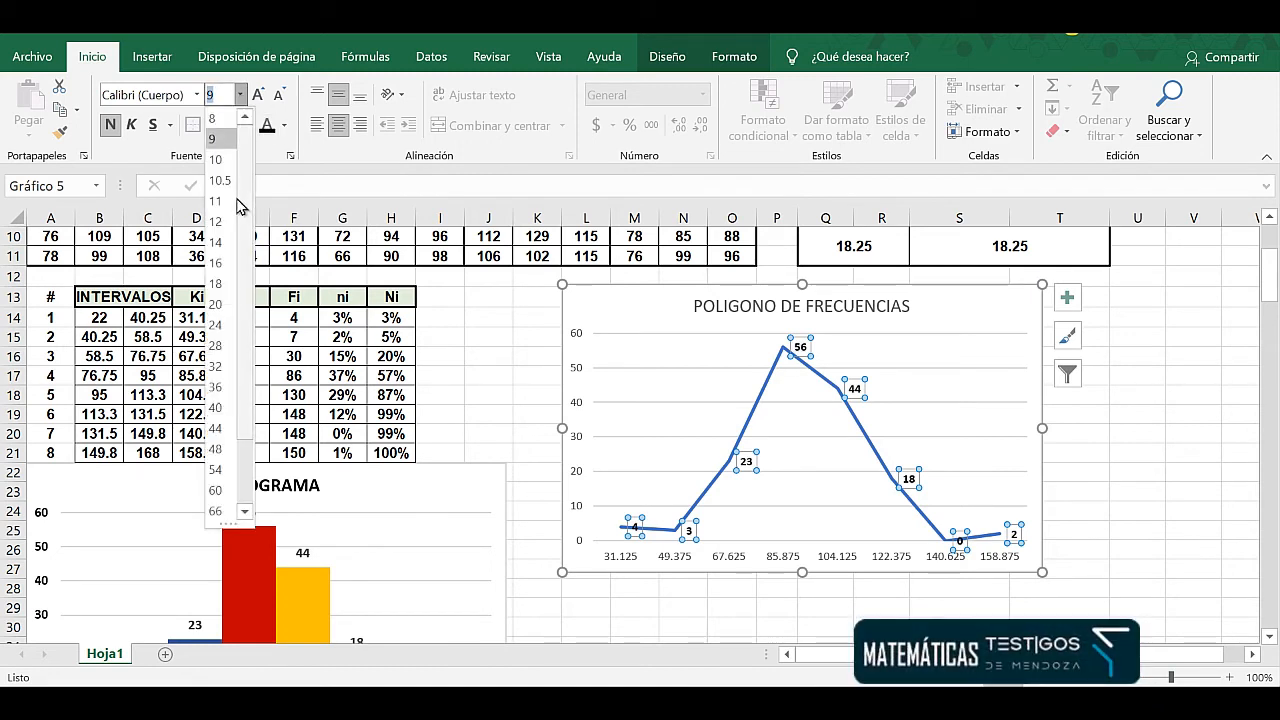
left_click(228, 201)
left_click(1082, 455)
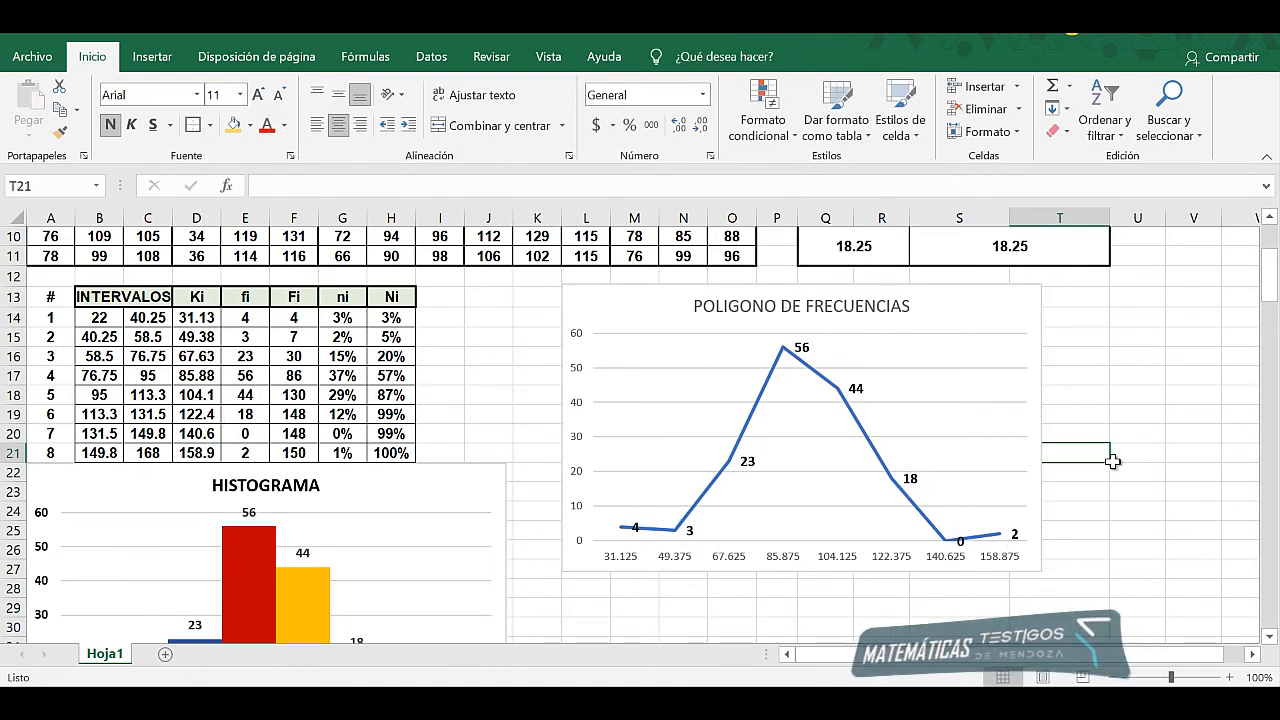
left_click(1082, 530)
Make the labels of both the horizontal and vertical axes of the frequency polygon bold.
left_click(848, 565)
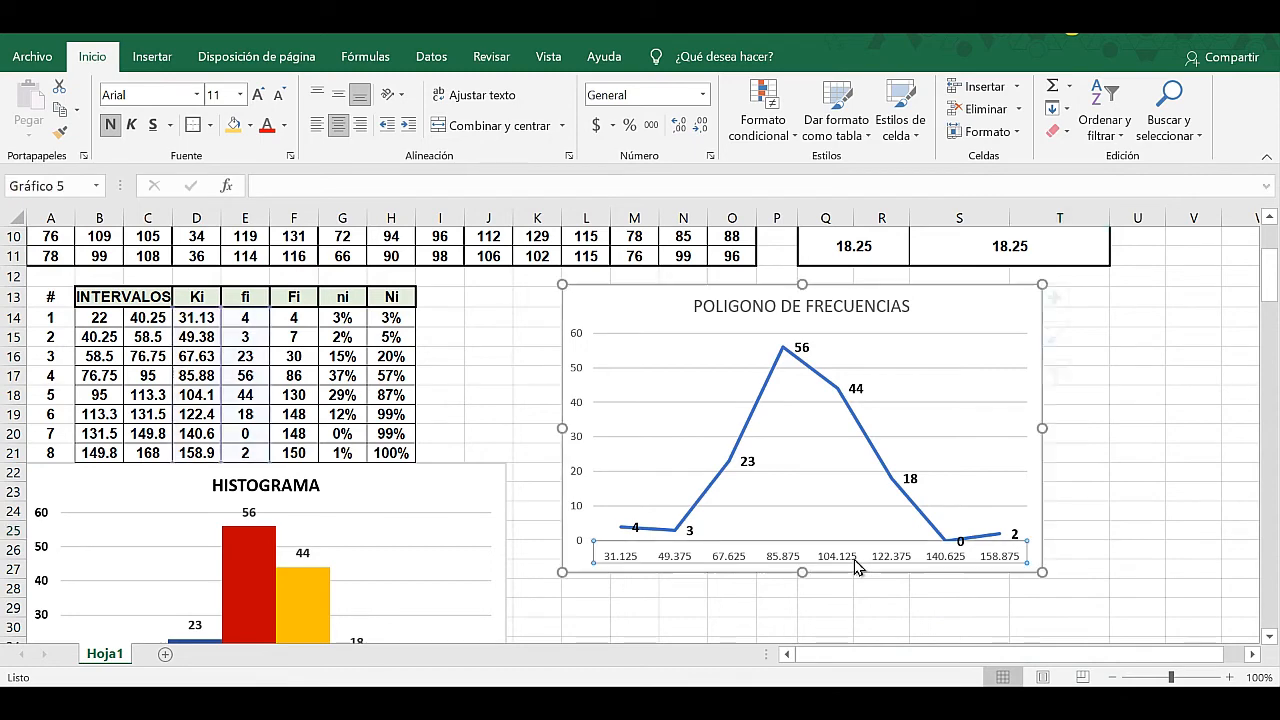
double_click(836, 565)
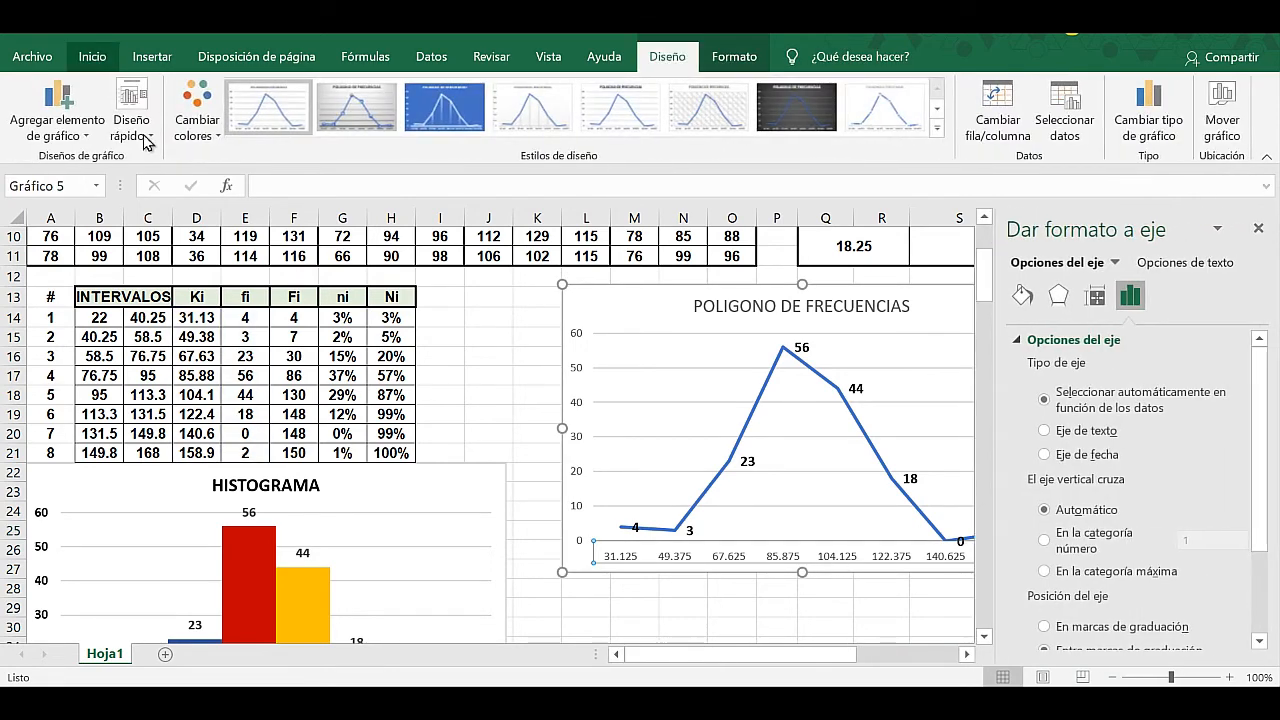
left_click(88, 57)
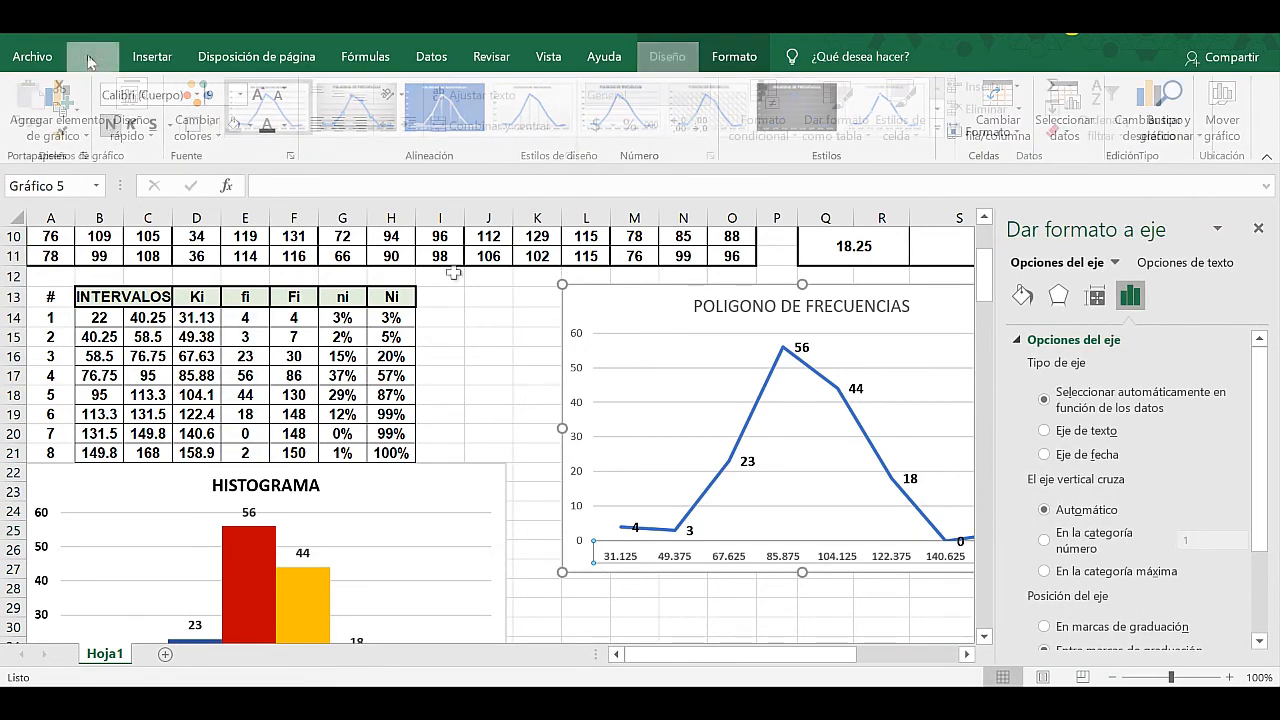
left_click(576, 420)
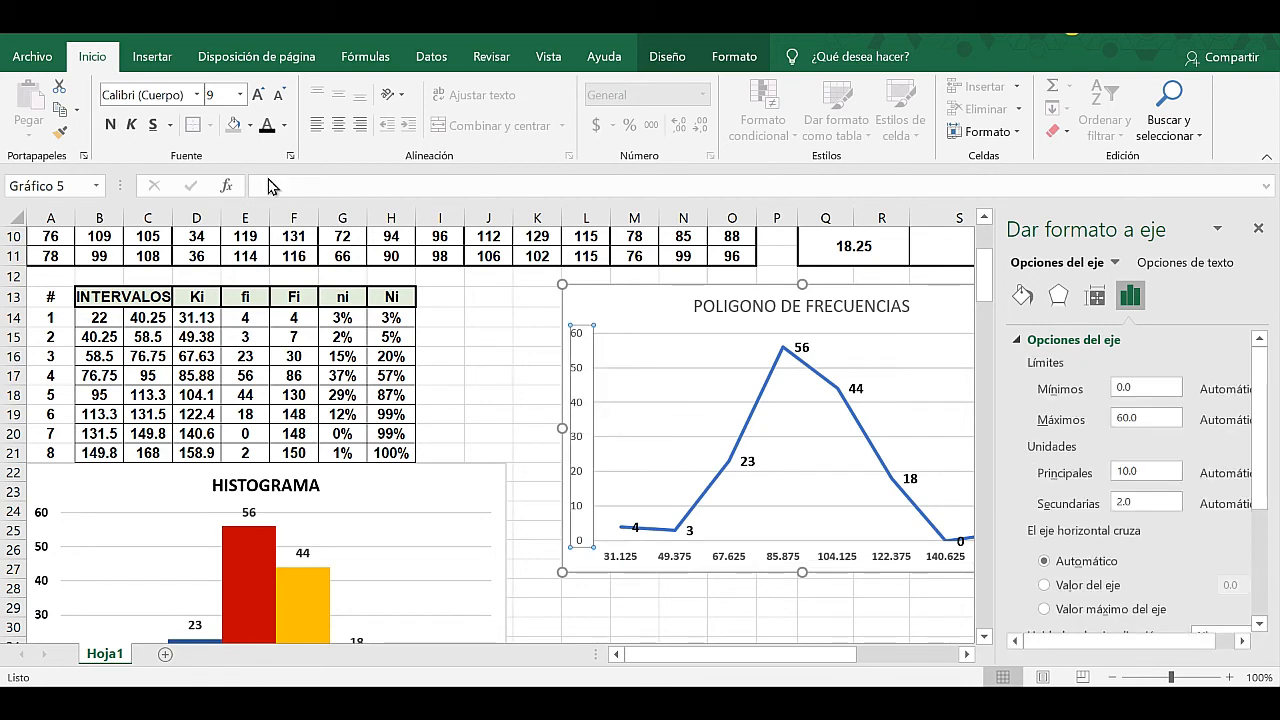
left_click(111, 127)
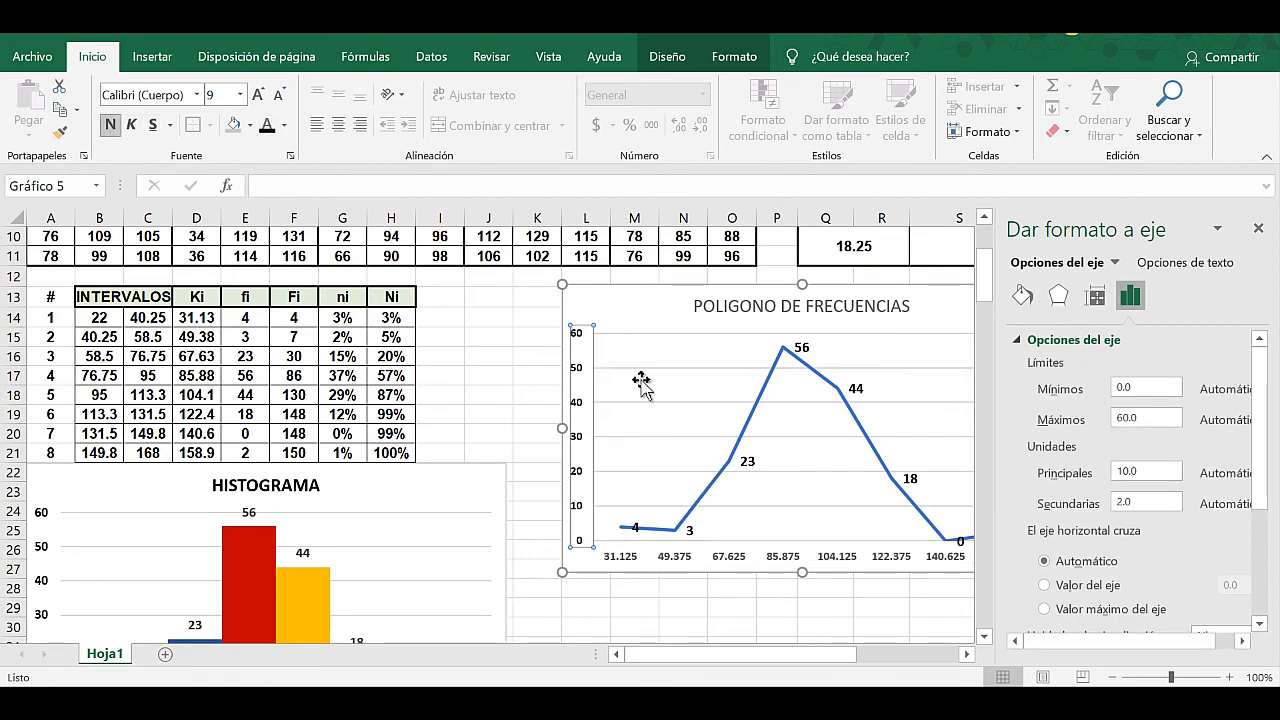
left_click(524, 362)
left_click(800, 608)
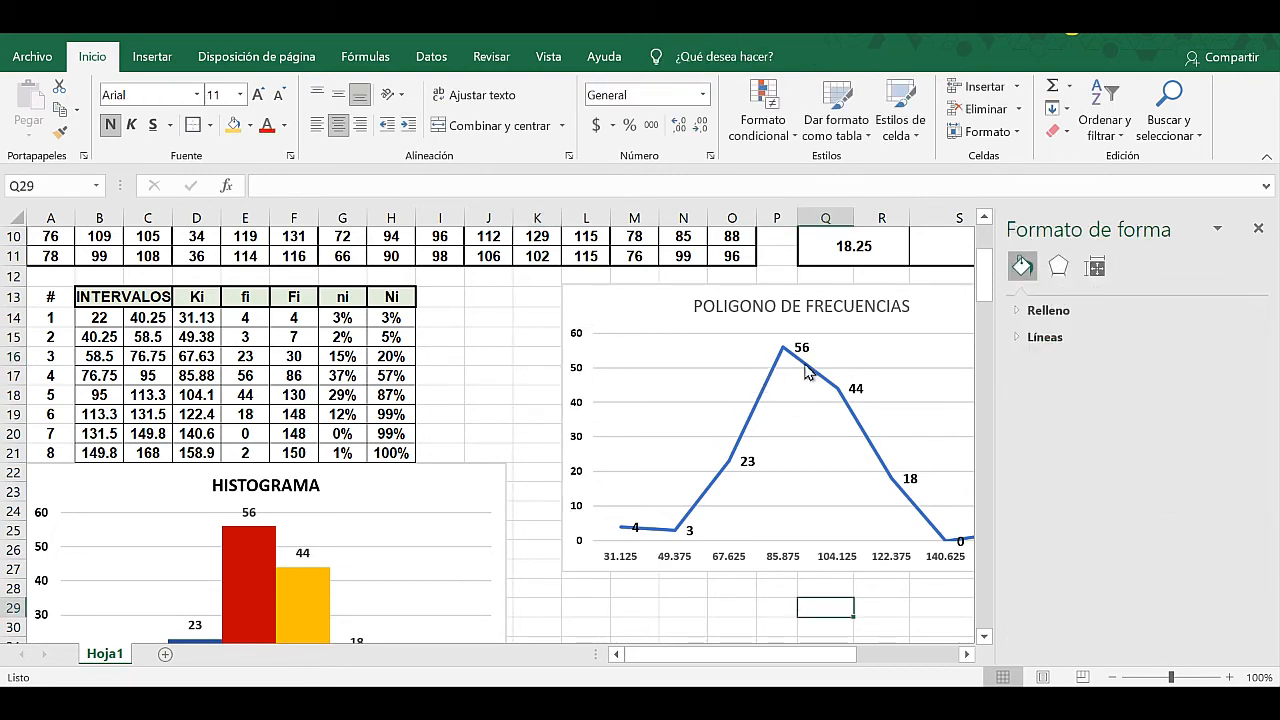
left_click(1258, 228)
Make the chart title POLIGONO DE FRECUENCIAS bold.
double_click(734, 308)
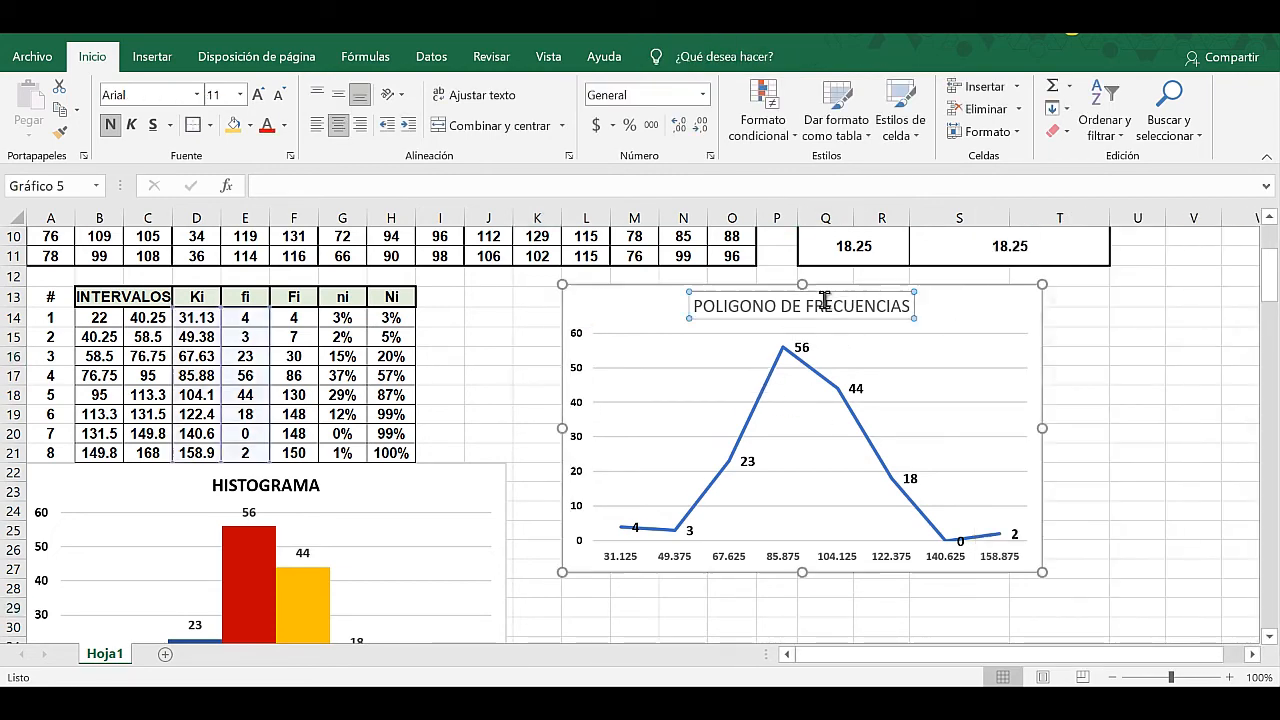
left_click_drag(734, 308, 880, 307)
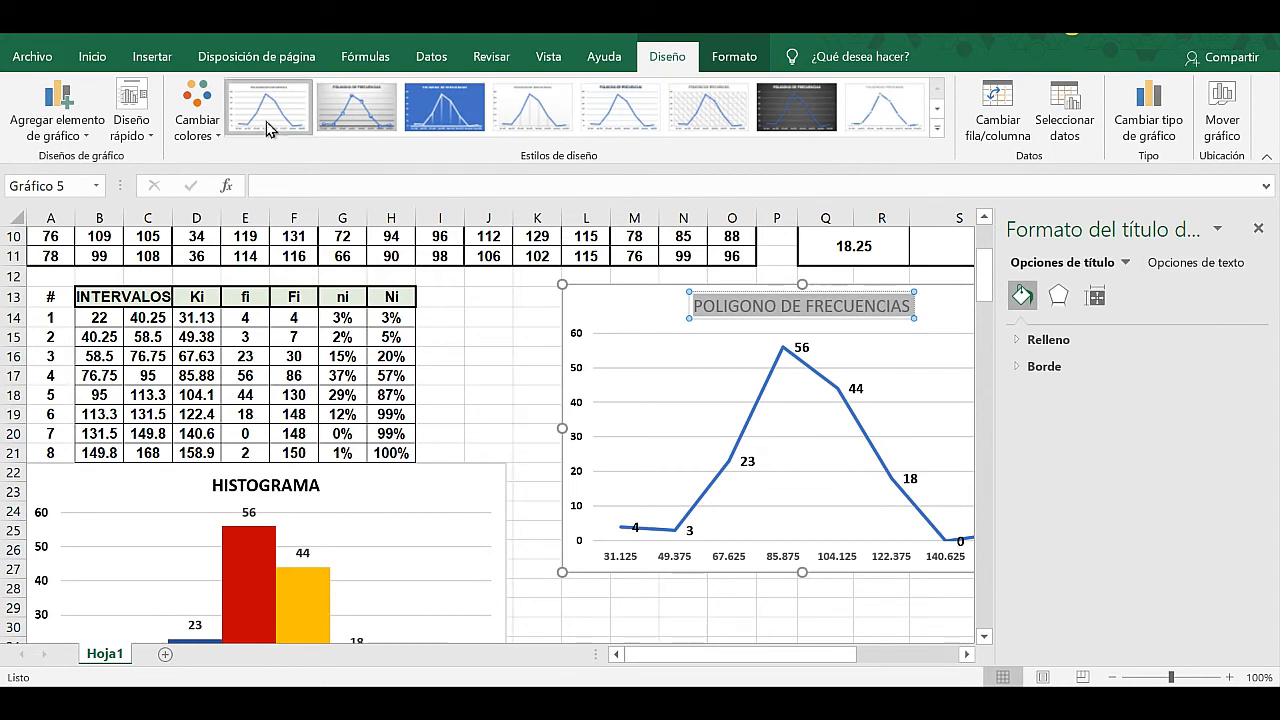
left_click(92, 56)
left_click(110, 124)
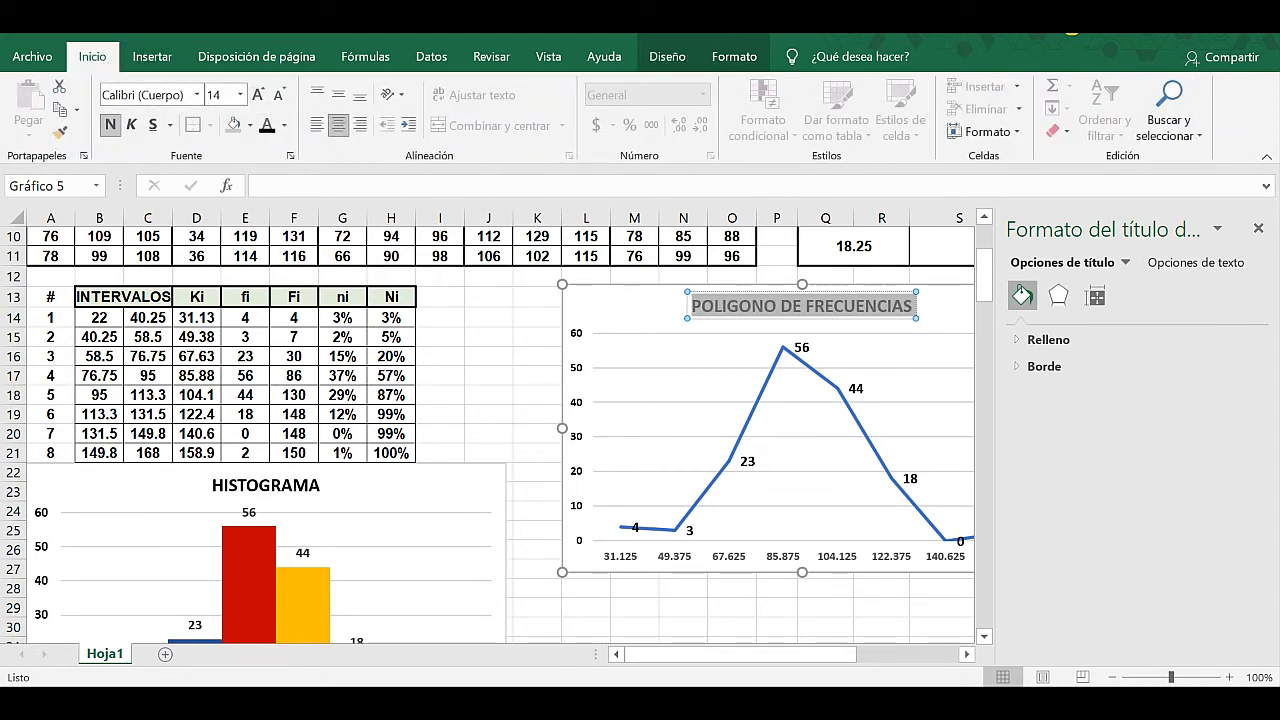
left_click(1257, 228)
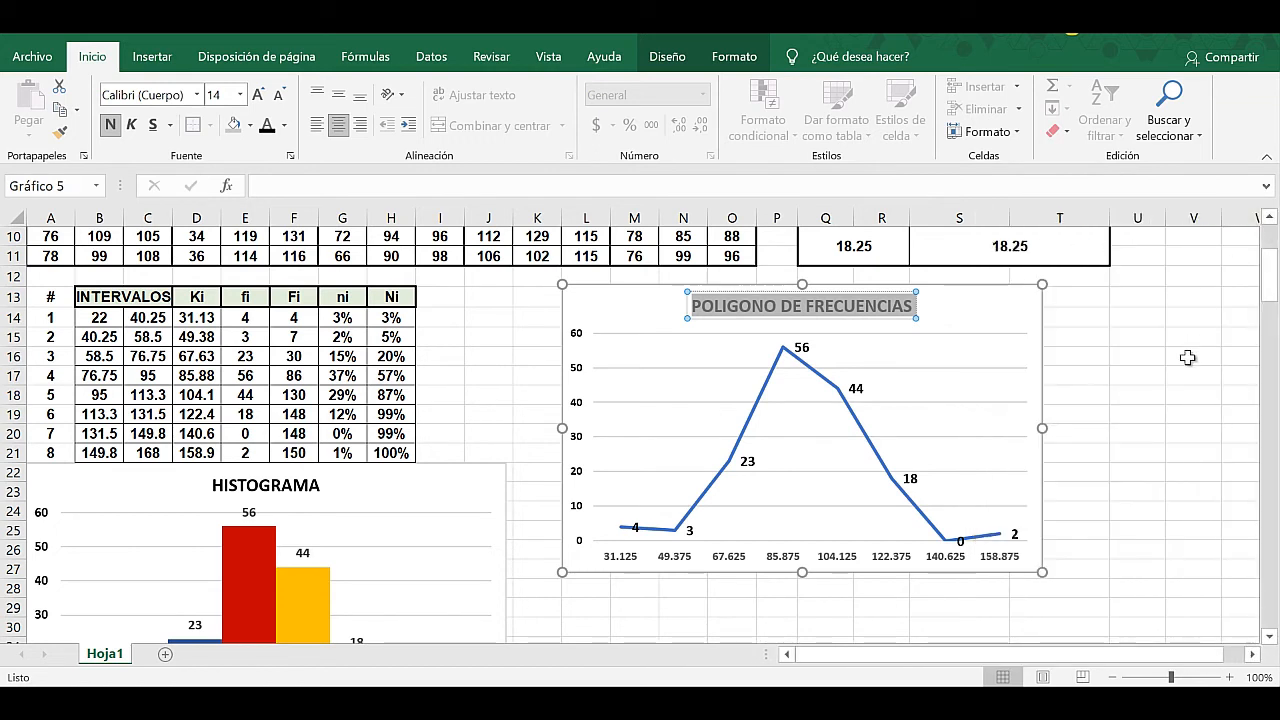
left_click(1182, 372)
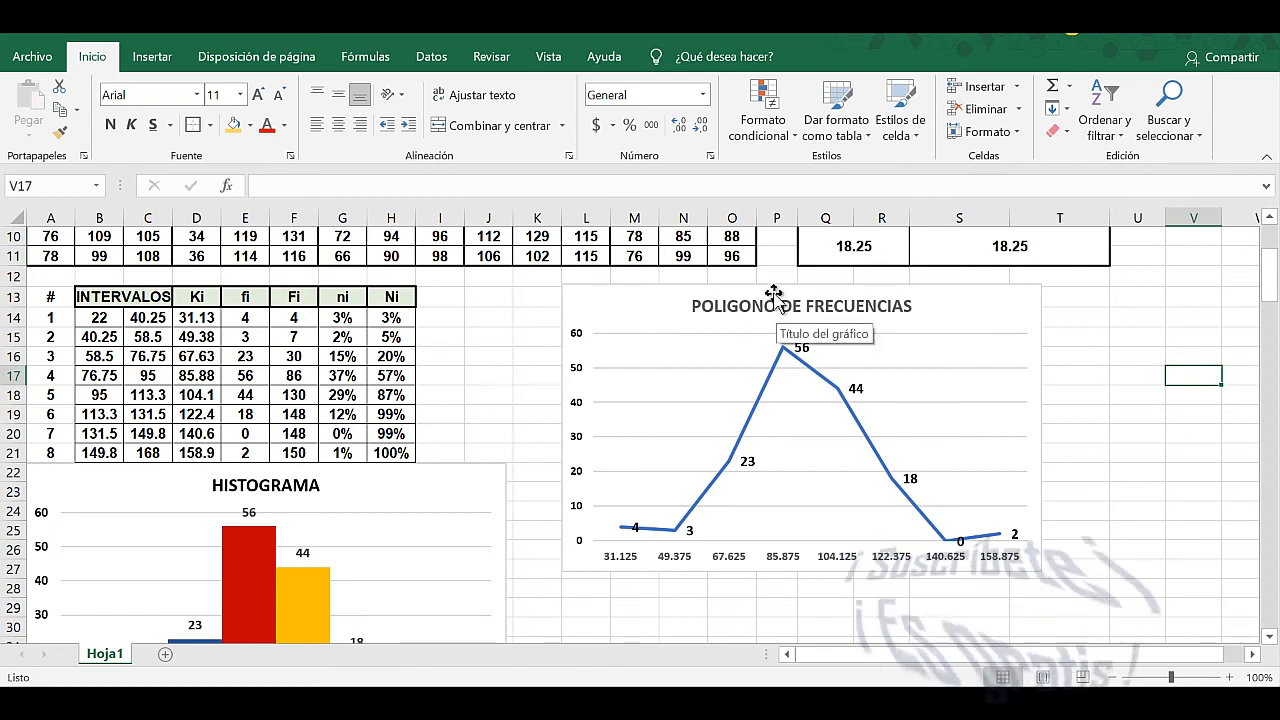
Move the frequency polygon chart down to around row 30, beside the histogram.
left_click_drag(686, 294, 689, 320)
left_click_drag(784, 318, 784, 291)
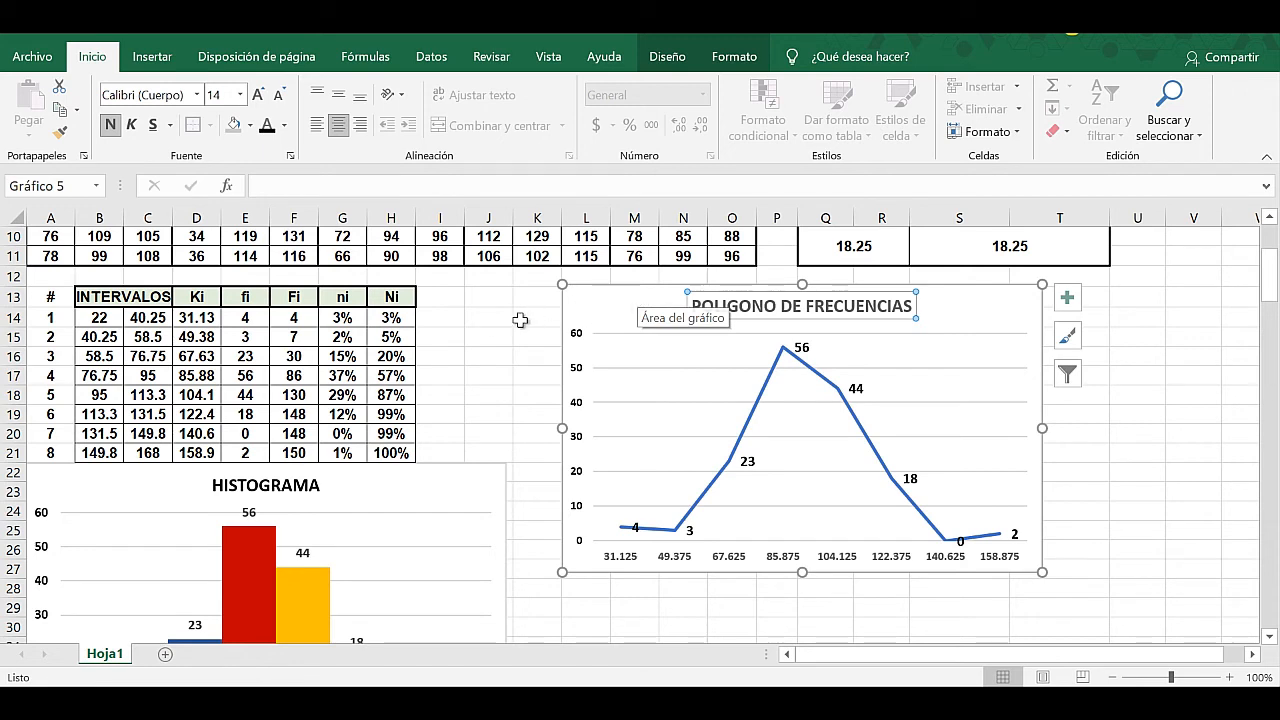
left_click(497, 318)
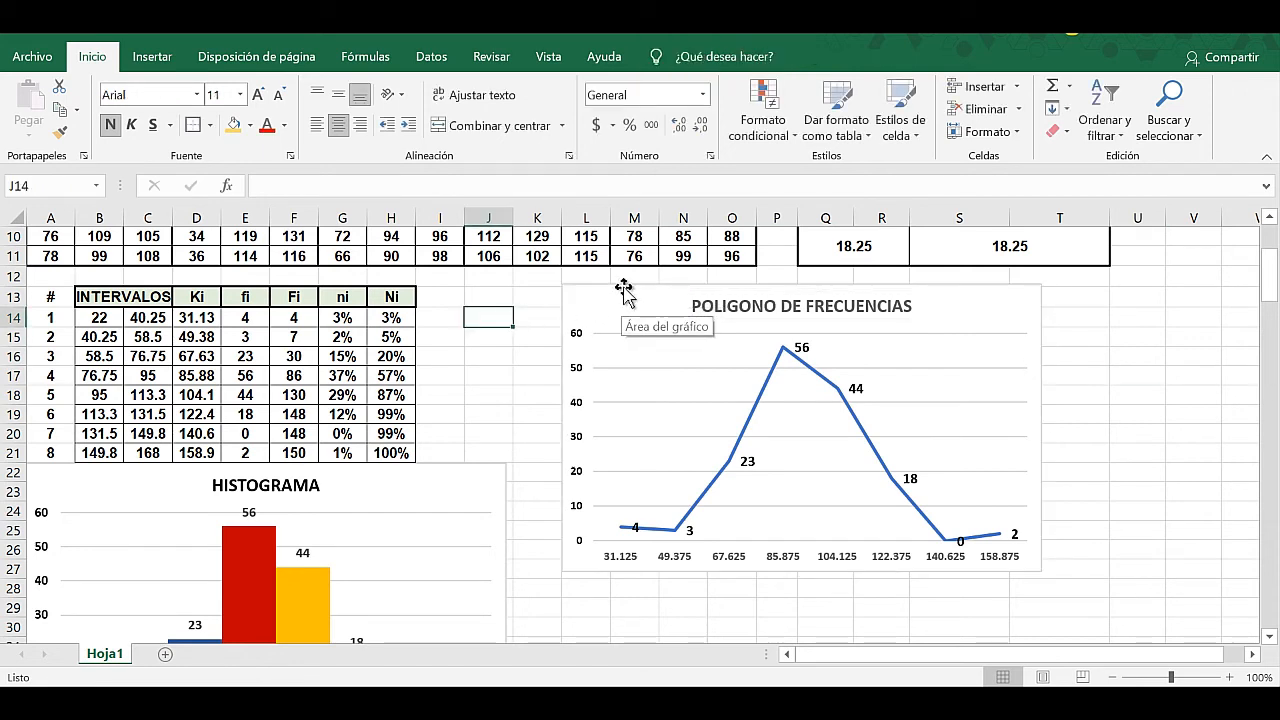
left_click_drag(622, 296, 567, 604)
left_click(667, 395)
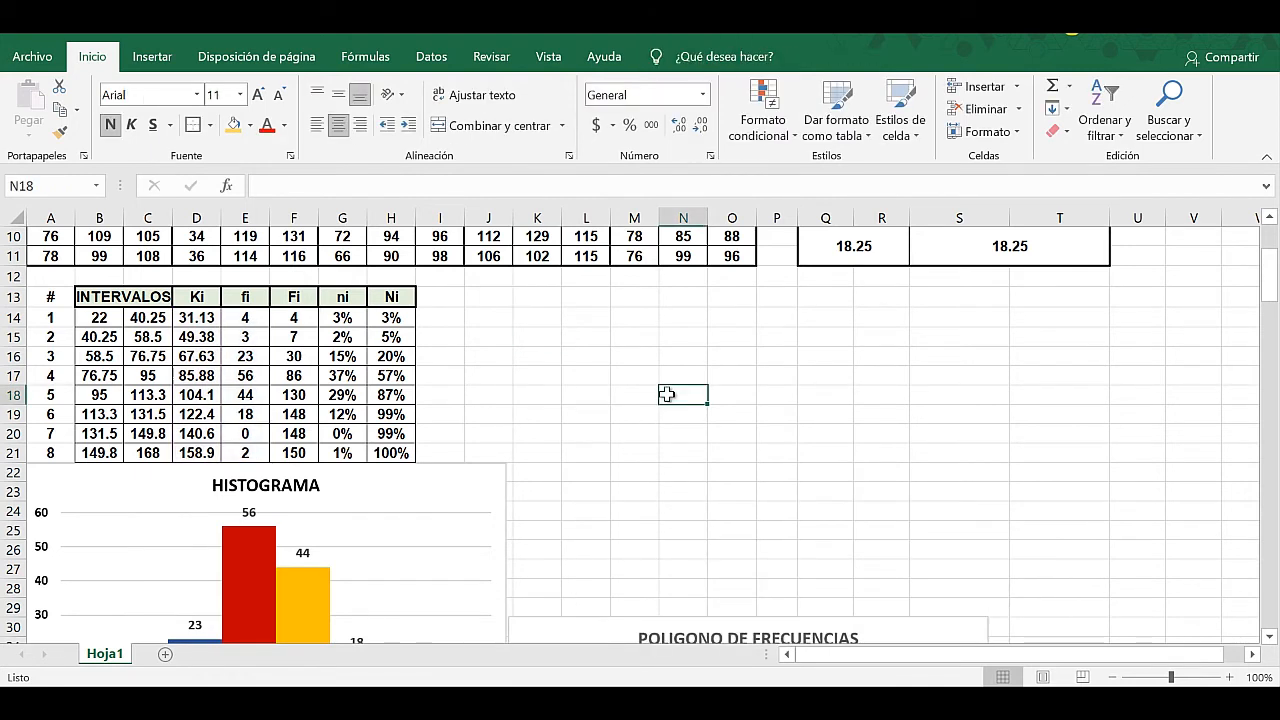
Insert an empty 2D pie chart and place it beside the frequency table, above the frequency polygon.
left_click(157, 62)
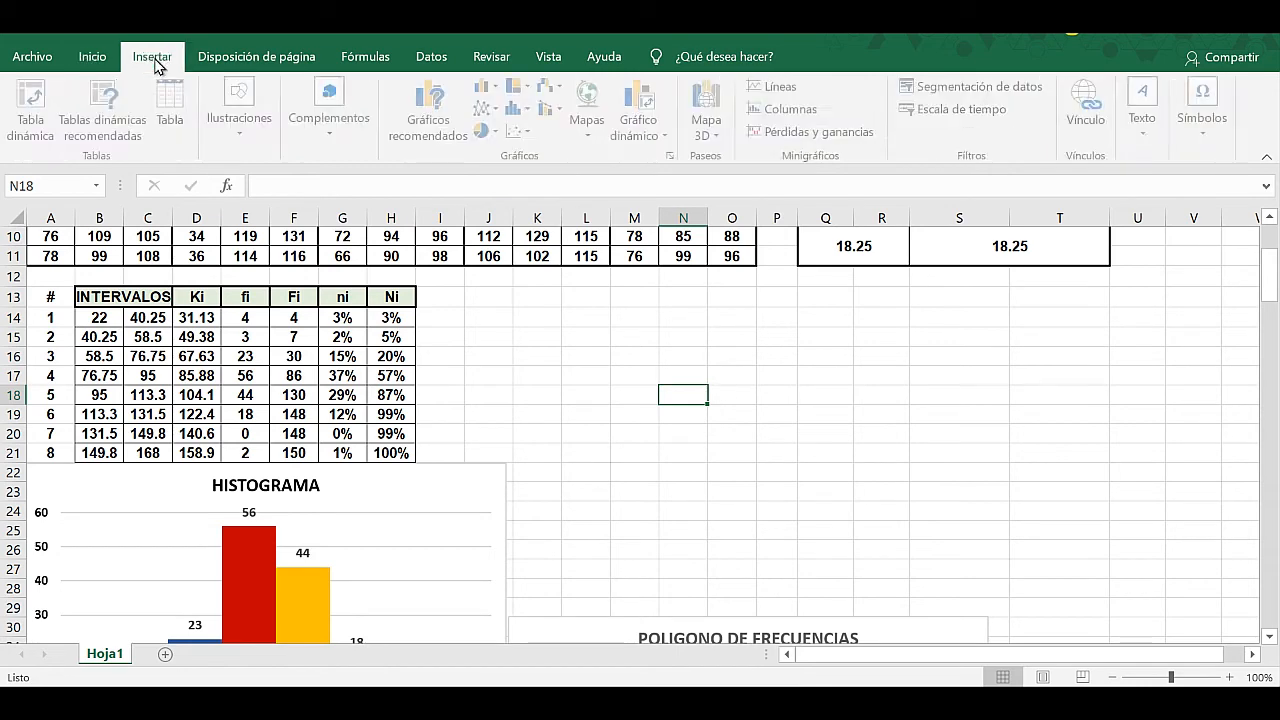
left_click(498, 134)
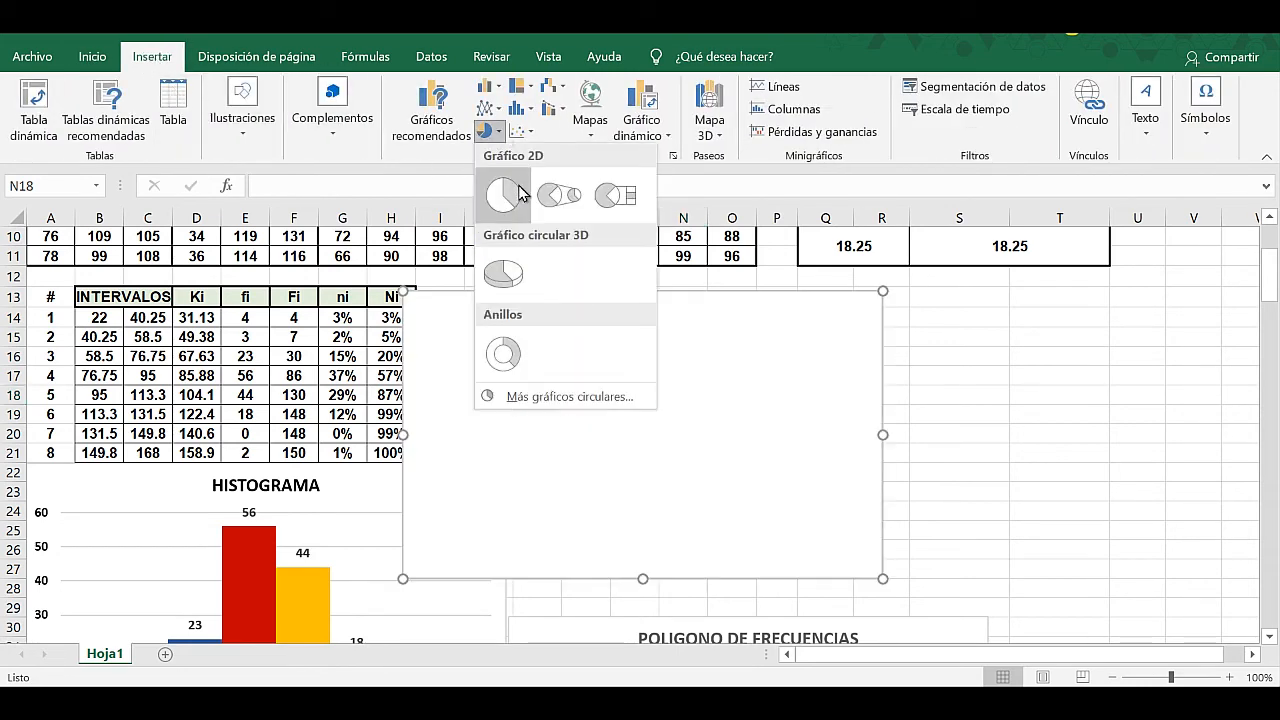
left_click(505, 196)
left_click_drag(606, 360, 769, 357)
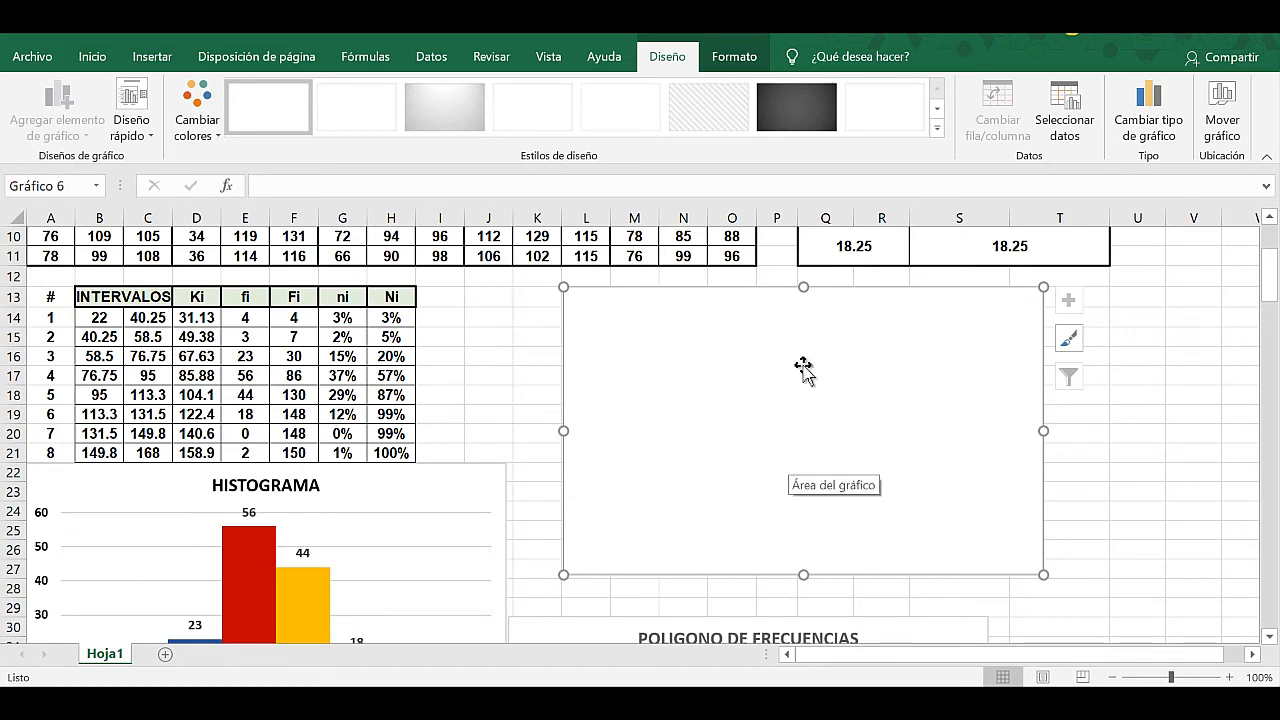
Add a series named GRÁFICO CIRCULAR to the pie chart, using the fi values in E14:E21.
left_click(1062, 118)
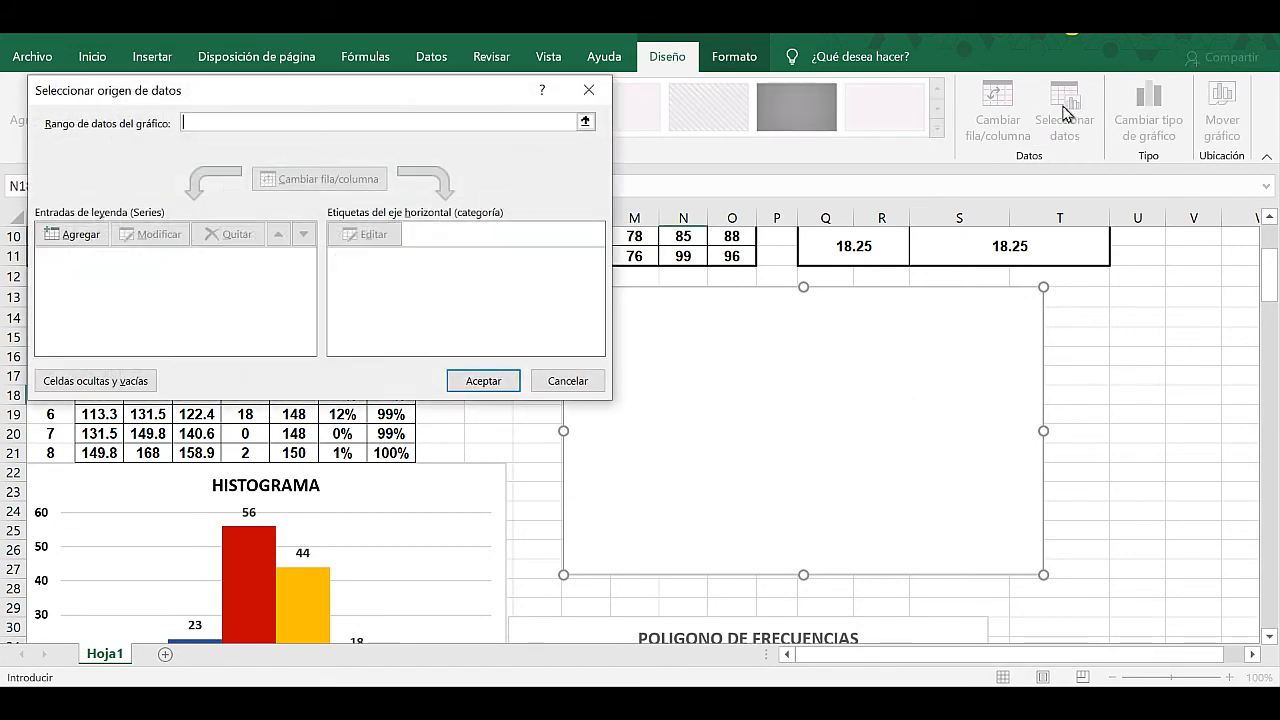
left_click(80, 235)
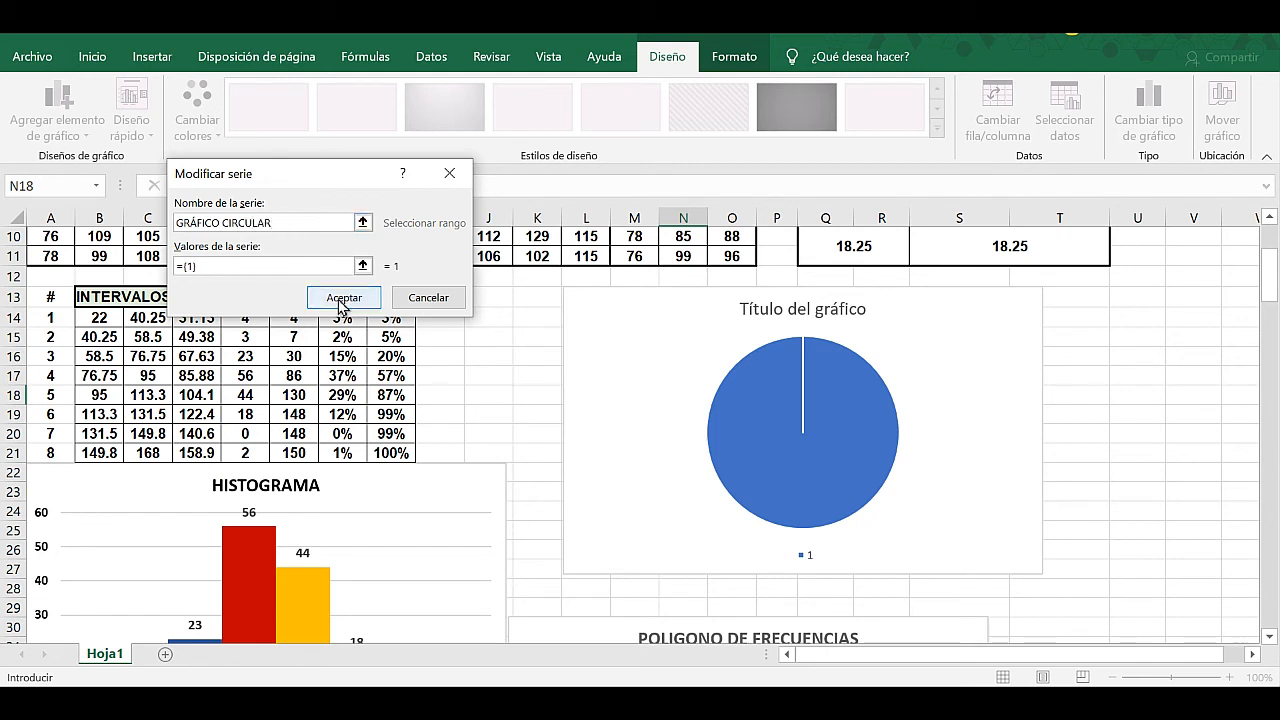
left_click(182, 266)
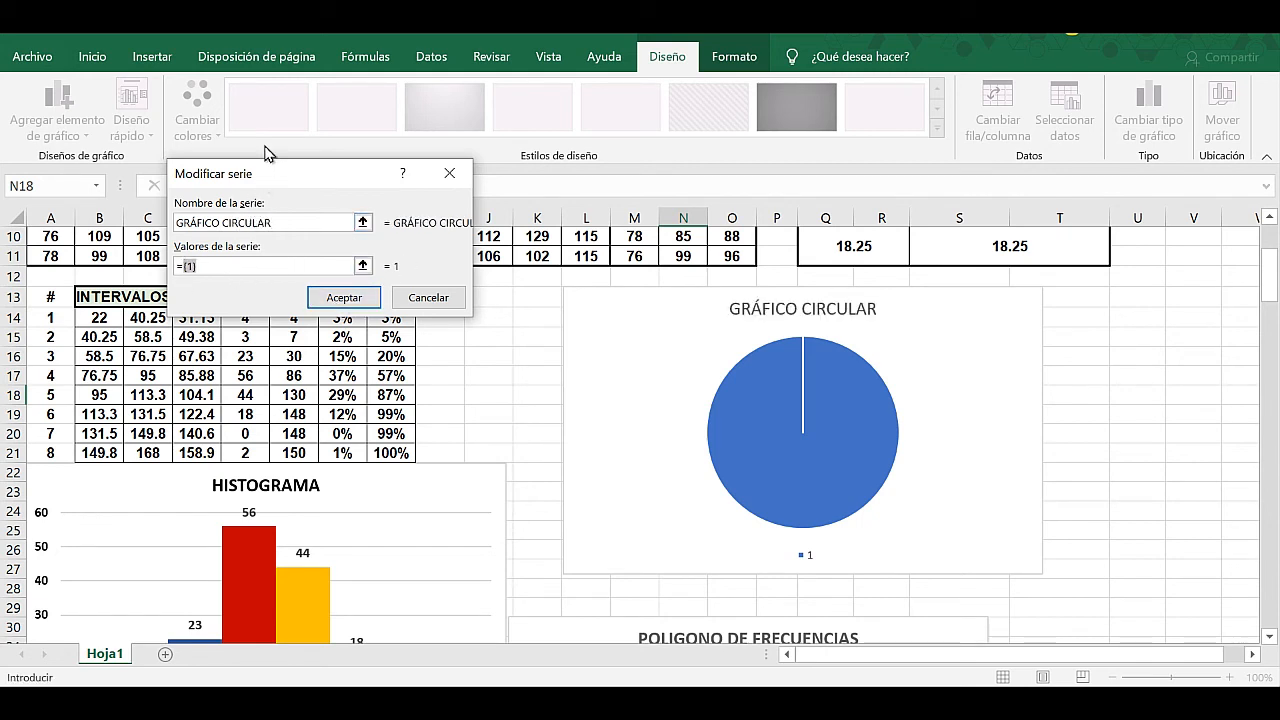
left_click_drag(260, 174, 271, 104)
key("BackSpace")
key("BackSpace")
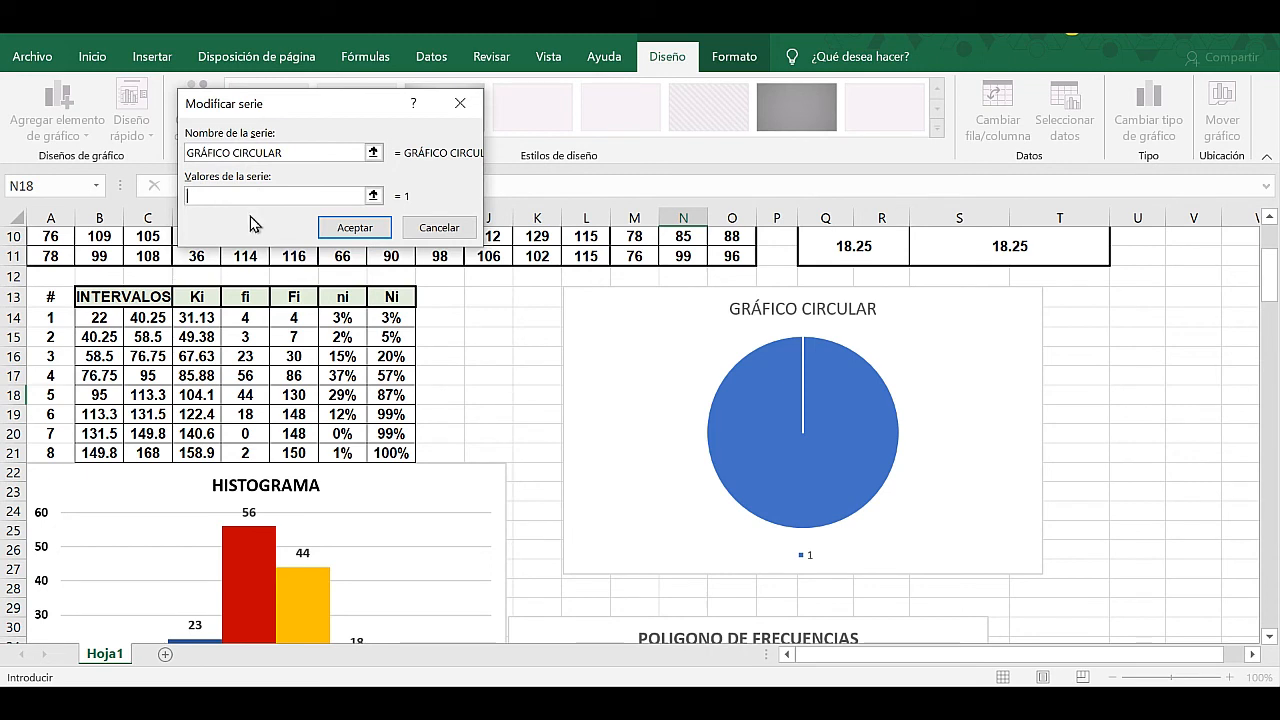
left_click_drag(250, 316, 255, 452)
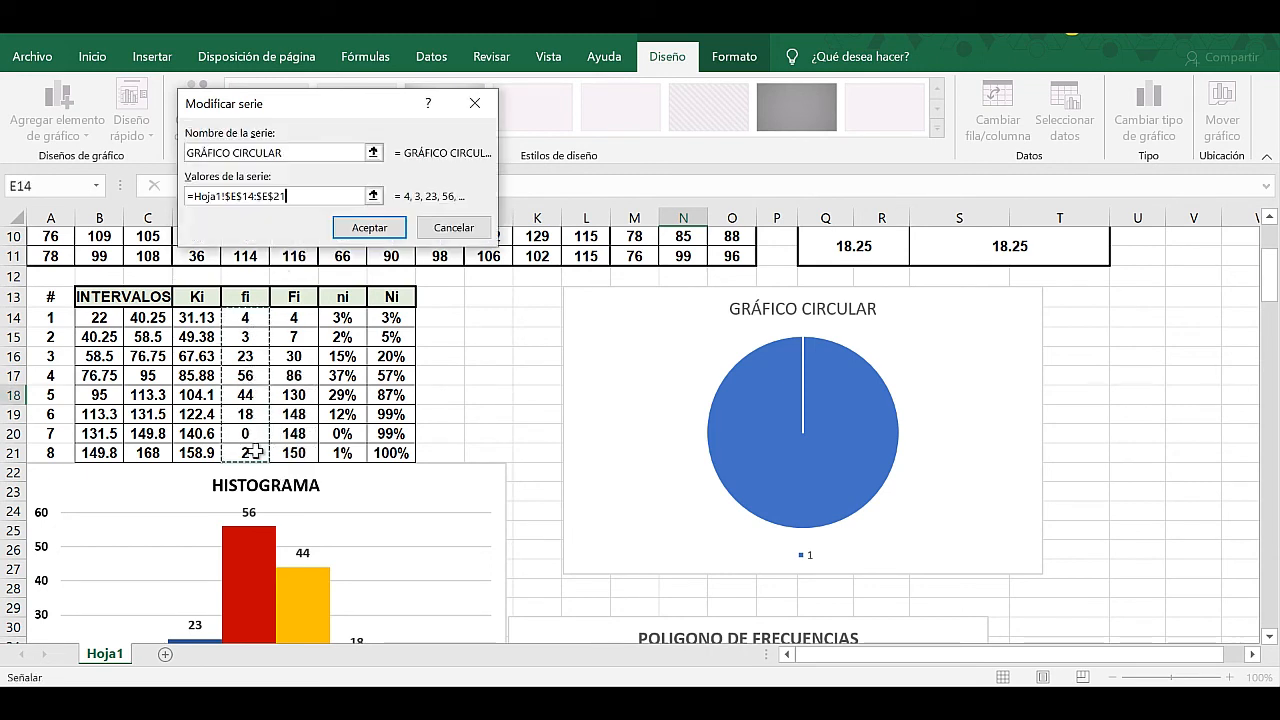
left_click(372, 229)
Set the pie chart's category labels to the Ki values in D14:D21 and accept the data source.
left_click(376, 230)
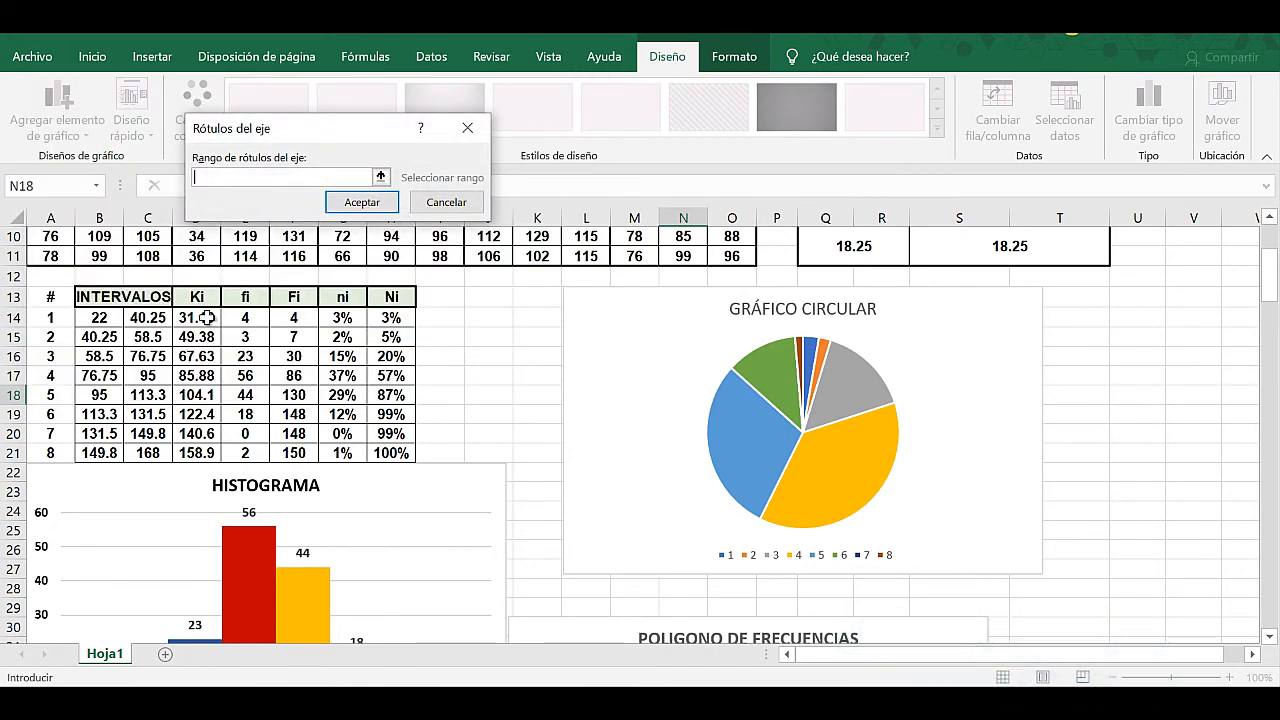
left_click_drag(206, 317, 196, 446)
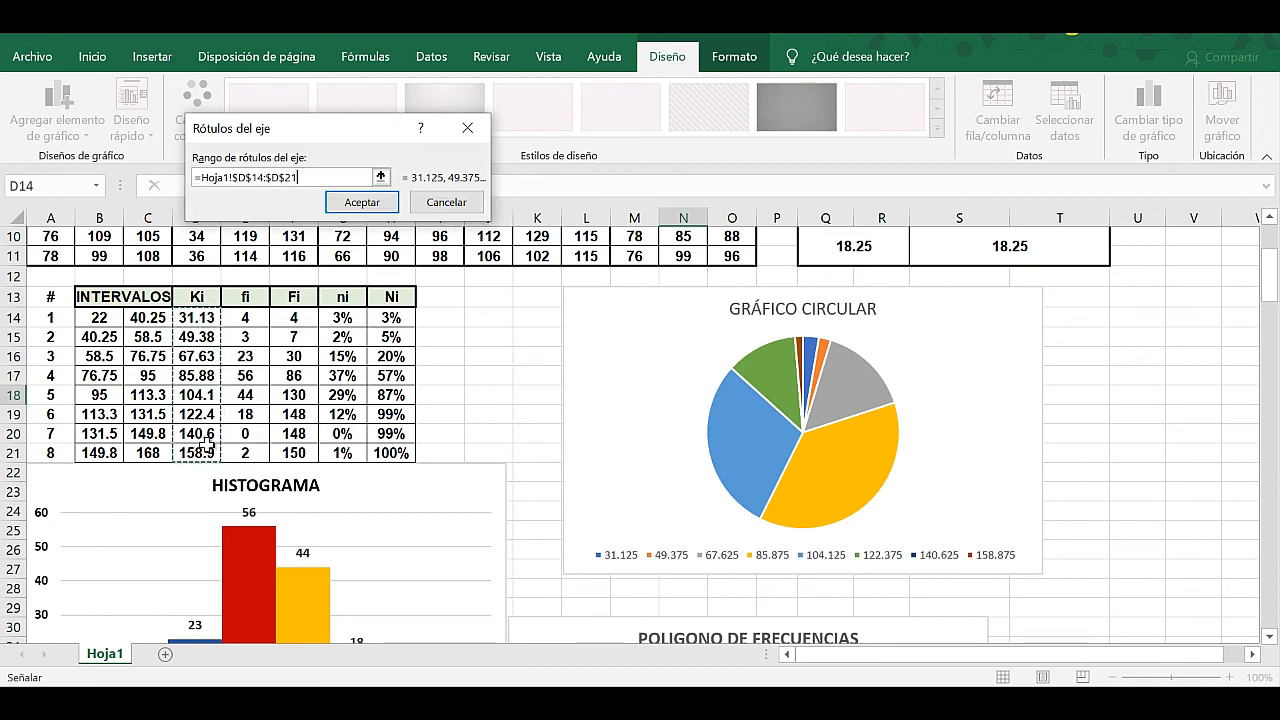
left_click(364, 205)
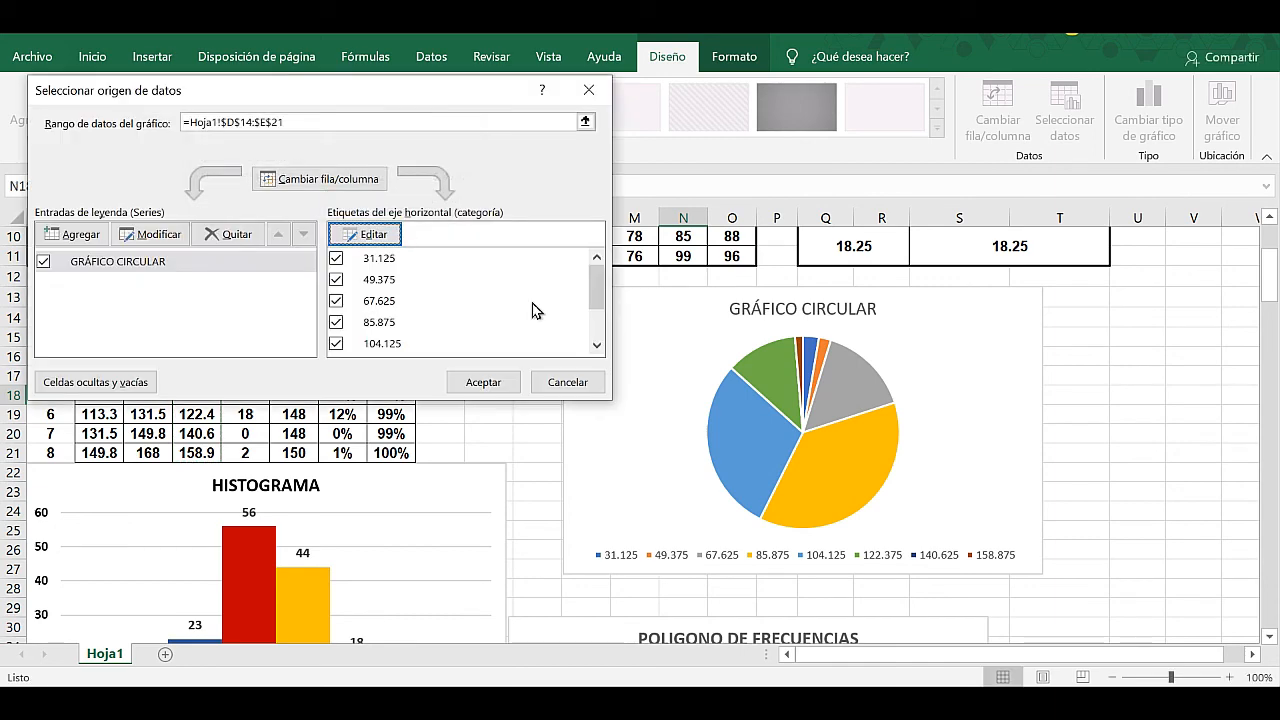
left_click(482, 383)
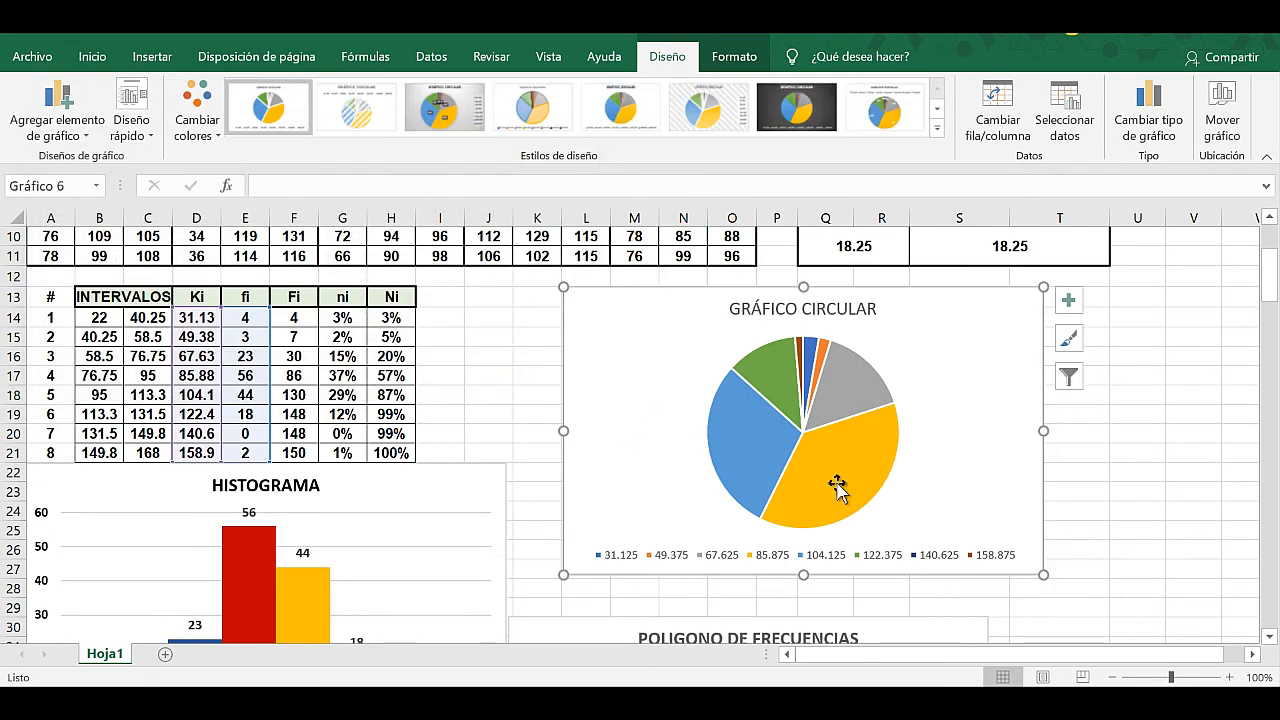
Format the pie chart's title GRÁFICO CIRCULAR as bold italic with a black font color.
double_click(779, 314)
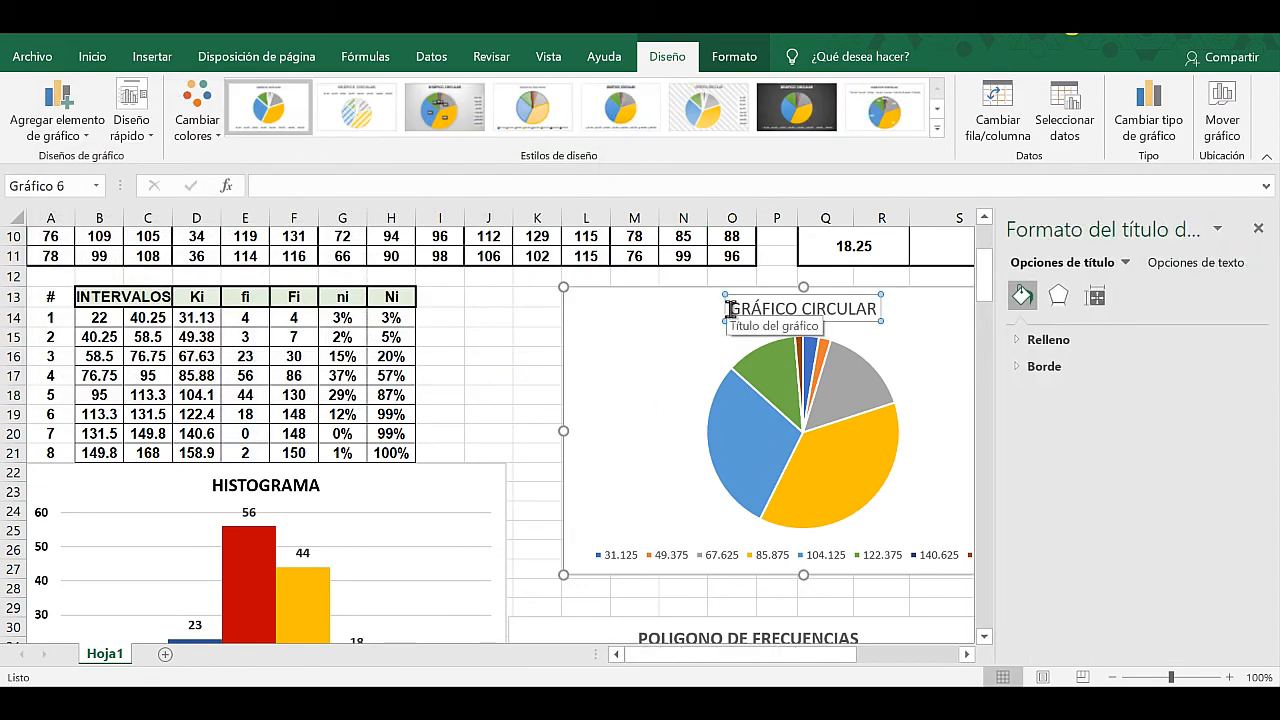
left_click_drag(838, 300, 878, 308)
left_click(92, 57)
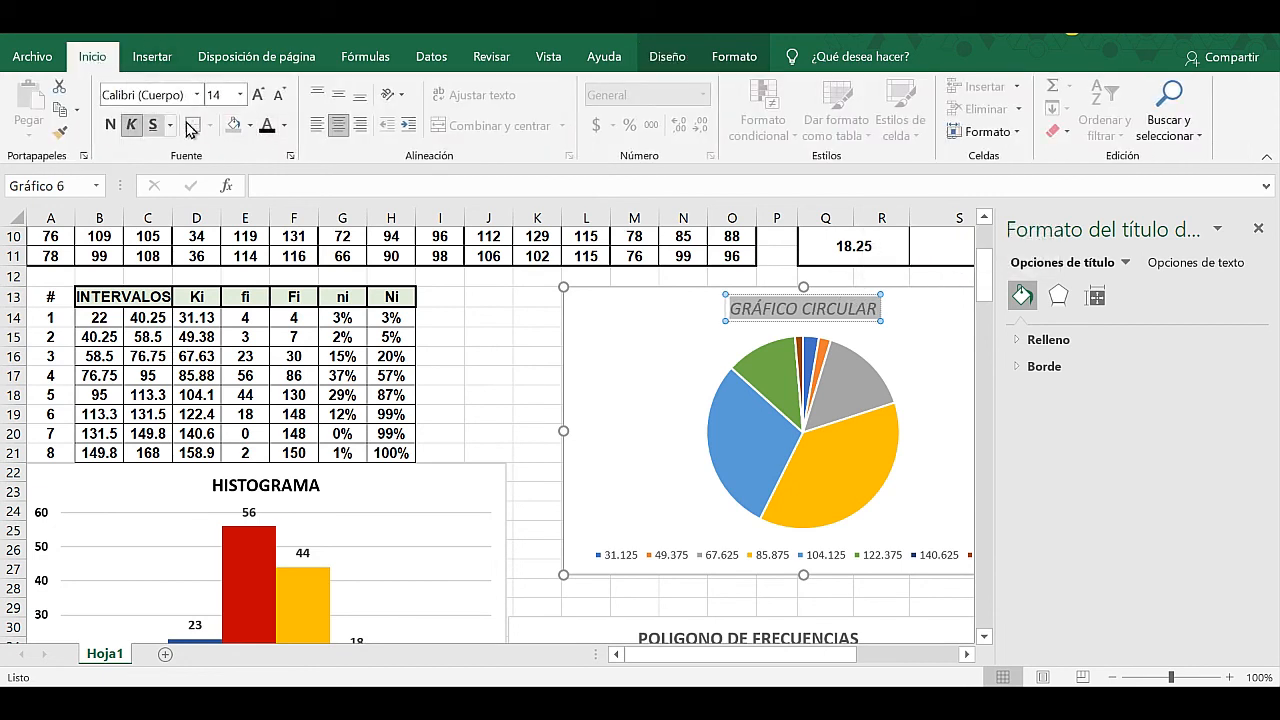
left_click(284, 126)
left_click(278, 182)
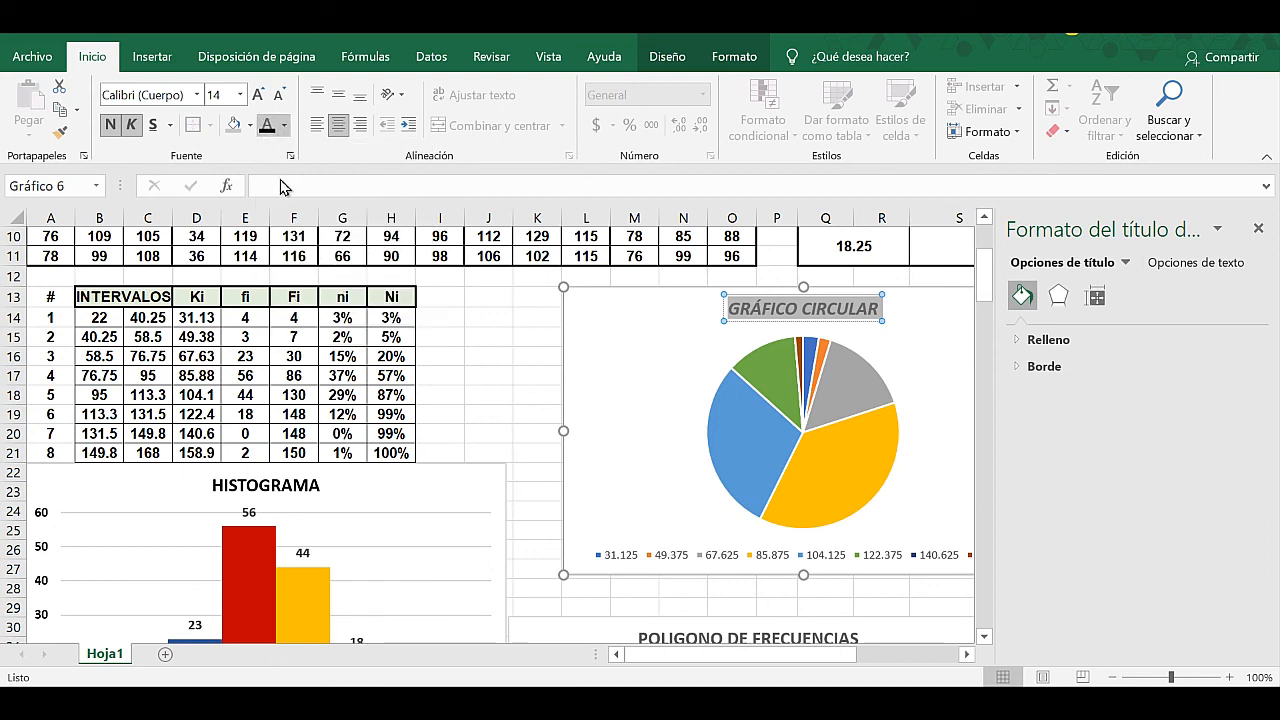
left_click(505, 370)
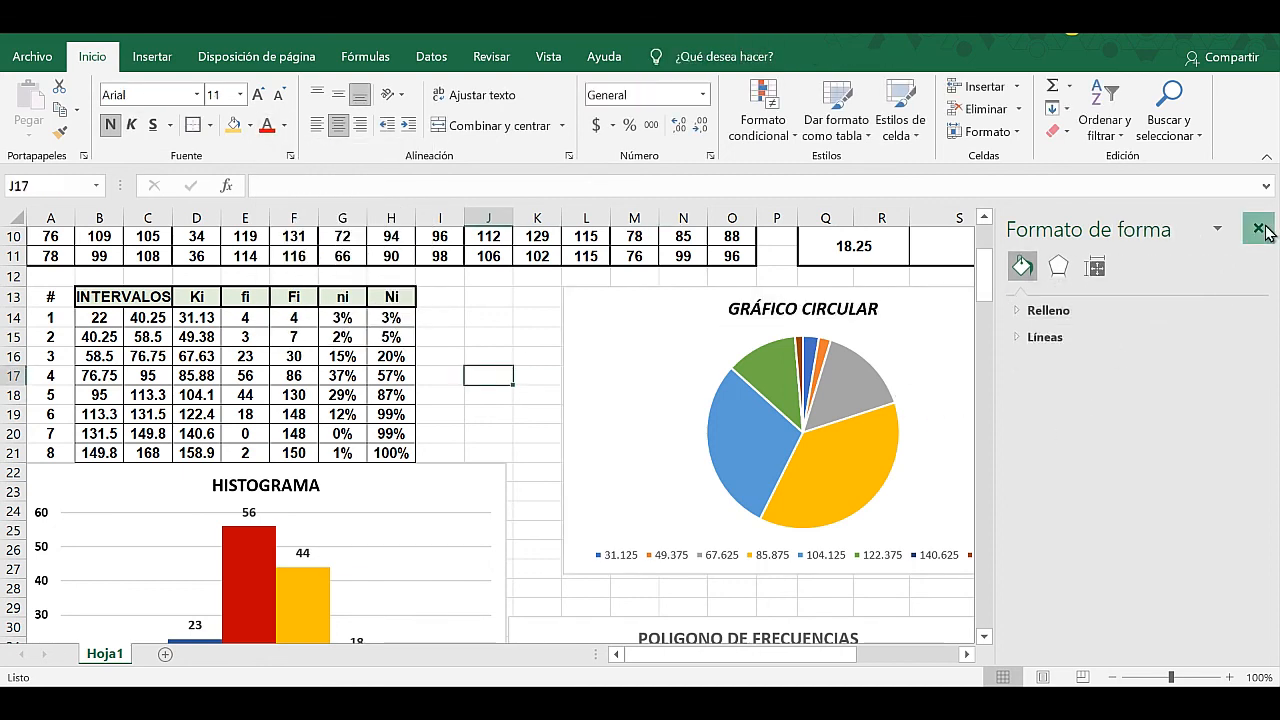
left_click(1259, 229)
Apply the chart style with a gray gradient background, percentage labels and a side legend to the pie chart.
double_click(1020, 568)
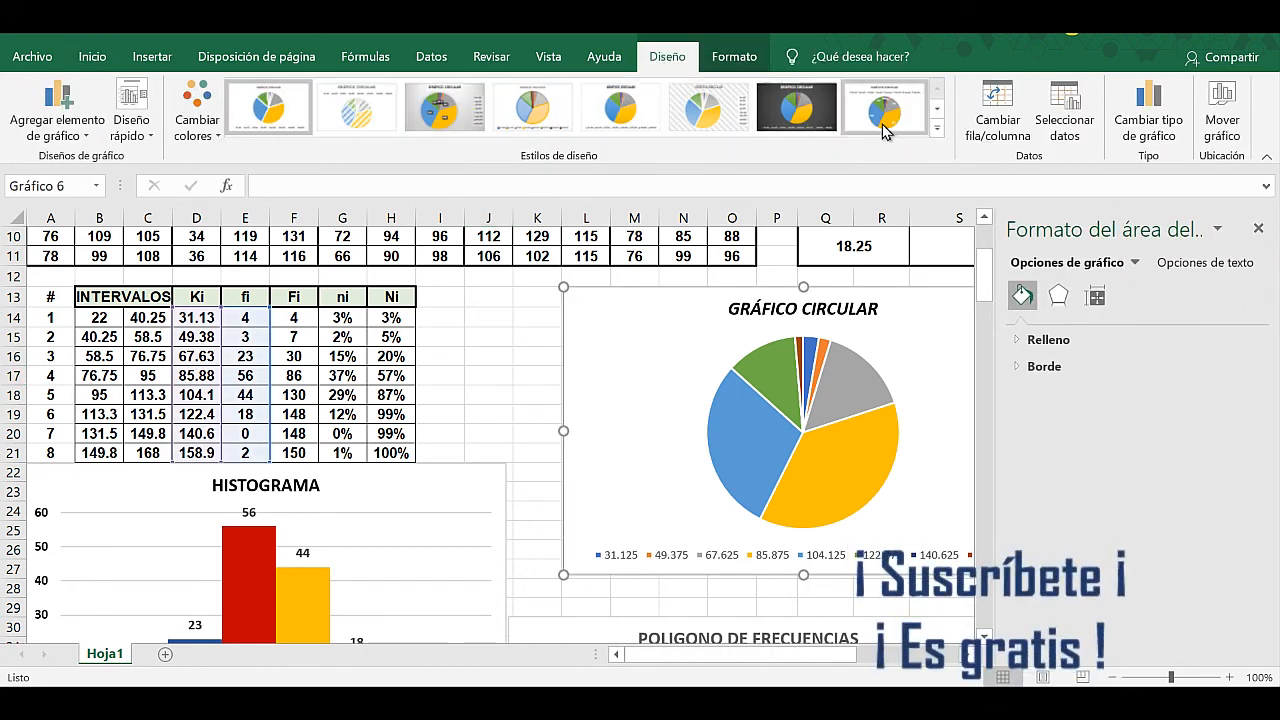
left_click(937, 129)
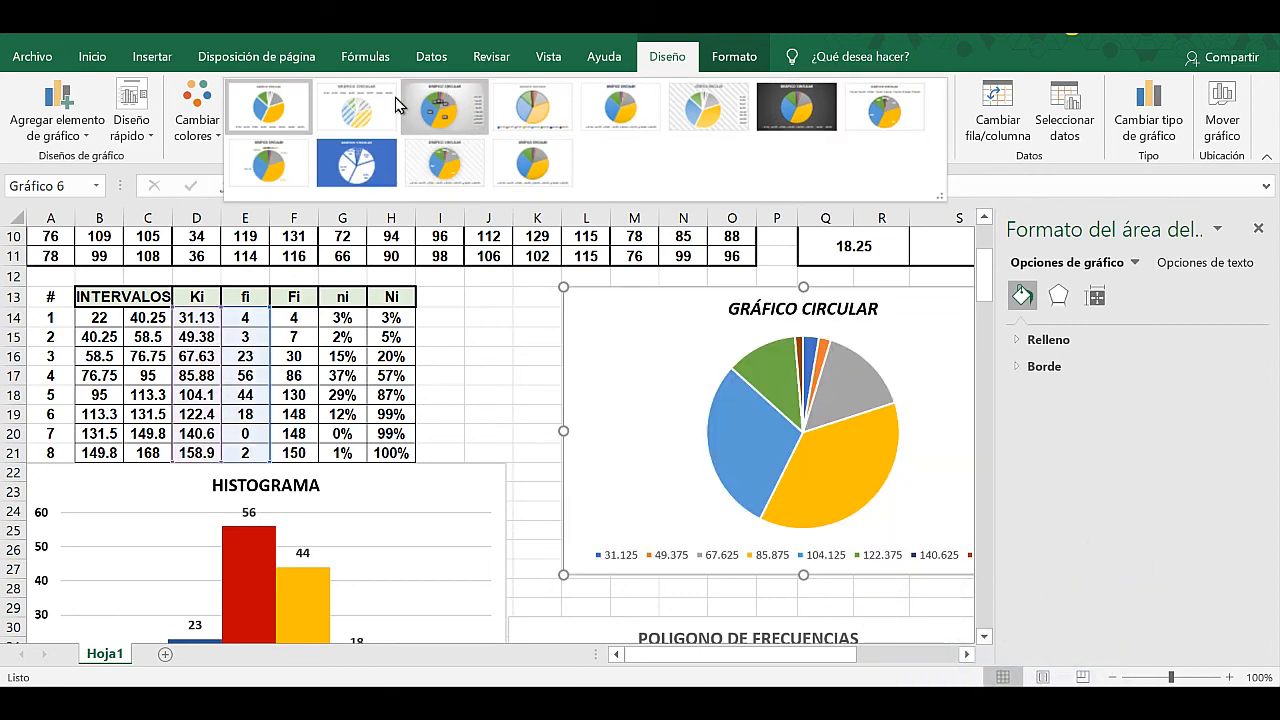
left_click(448, 104)
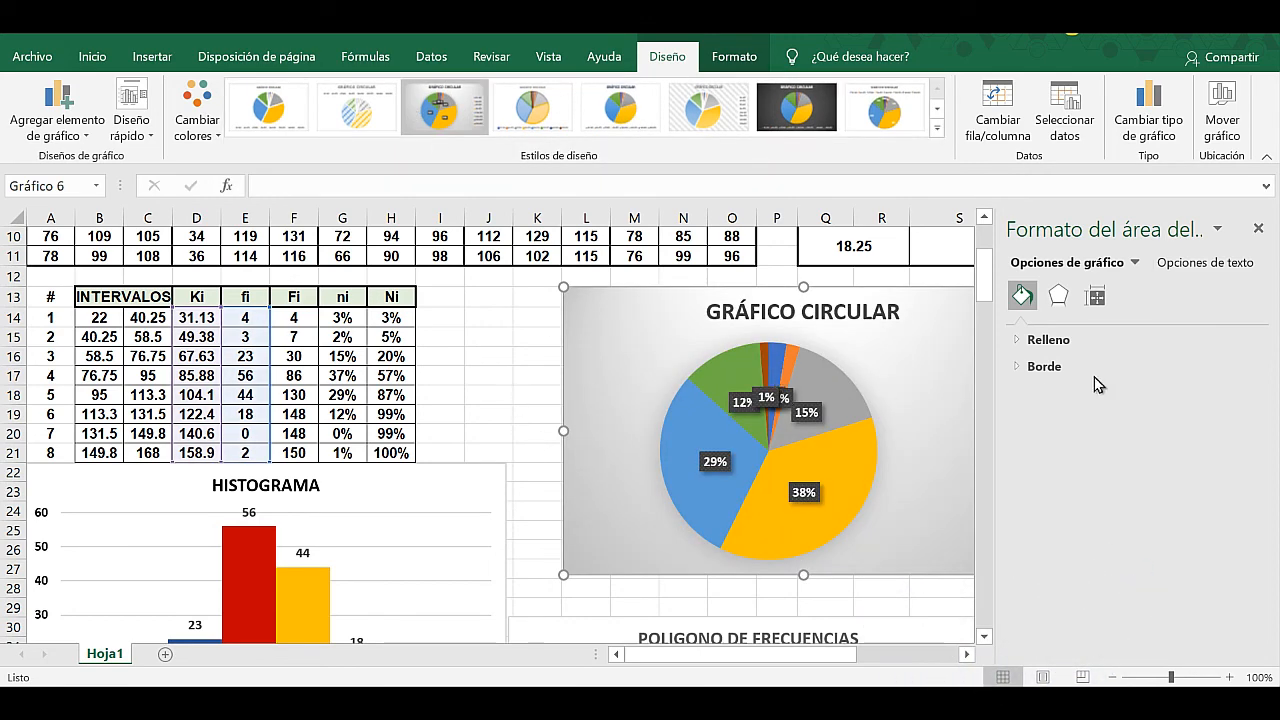
left_click(1258, 228)
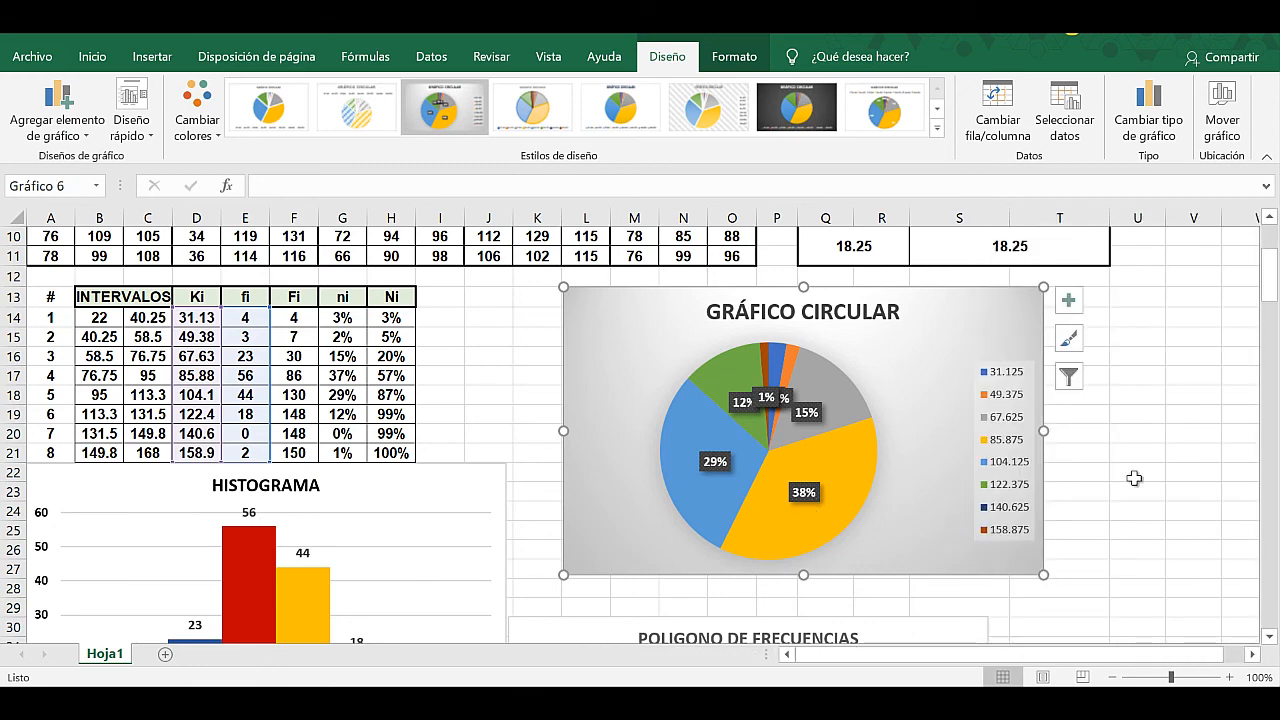
scroll(1134, 478, "down", 2)
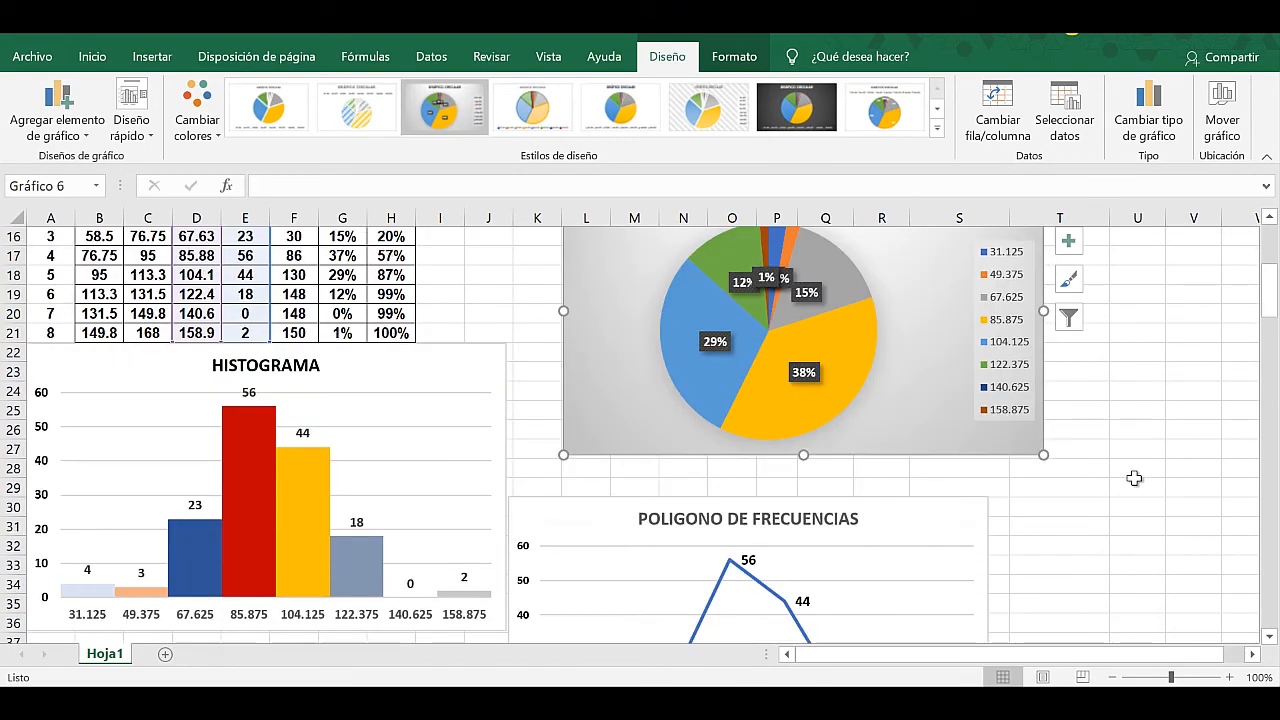
Deselect the pie chart and review the finished frequency table, histogram, frequency polygon and pie chart on the sheet.
scroll(1134, 478, "down", 2)
scroll(1134, 478, "up", 7)
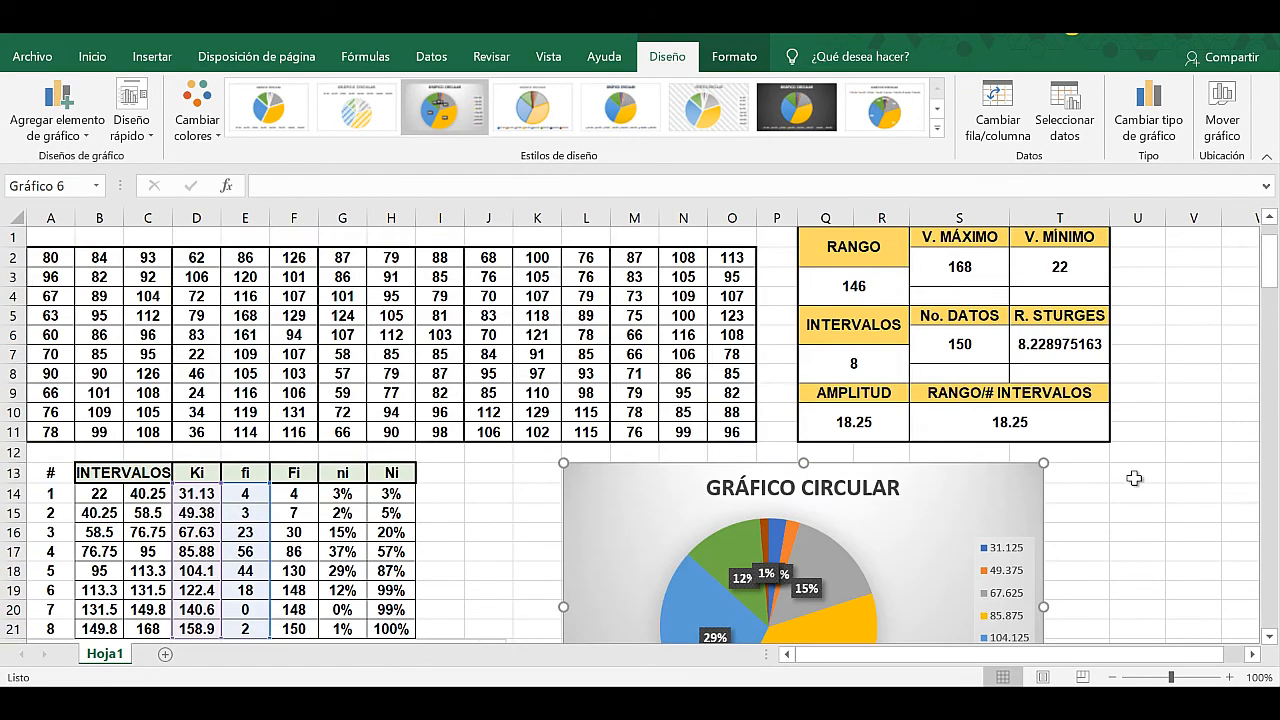
scroll(413, 419, "down", 2)
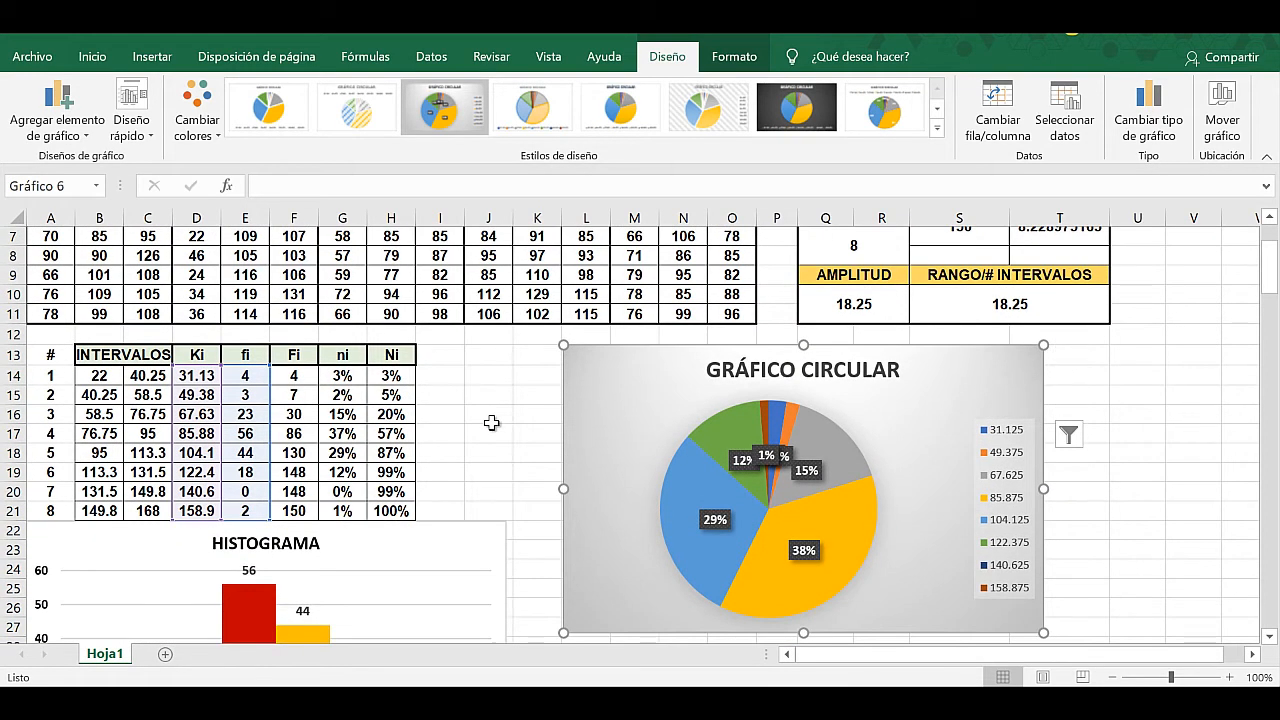
left_click(489, 414)
scroll(300, 437, "down", 1)
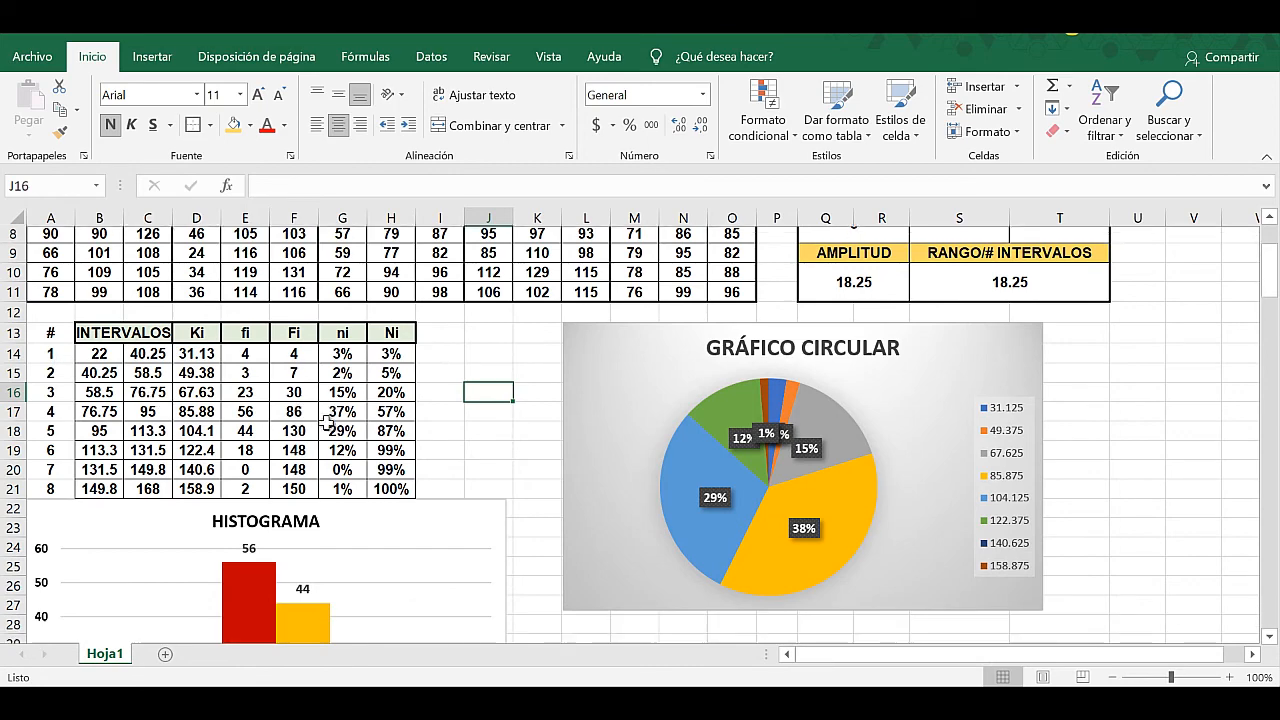
scroll(337, 423, "down", 3)
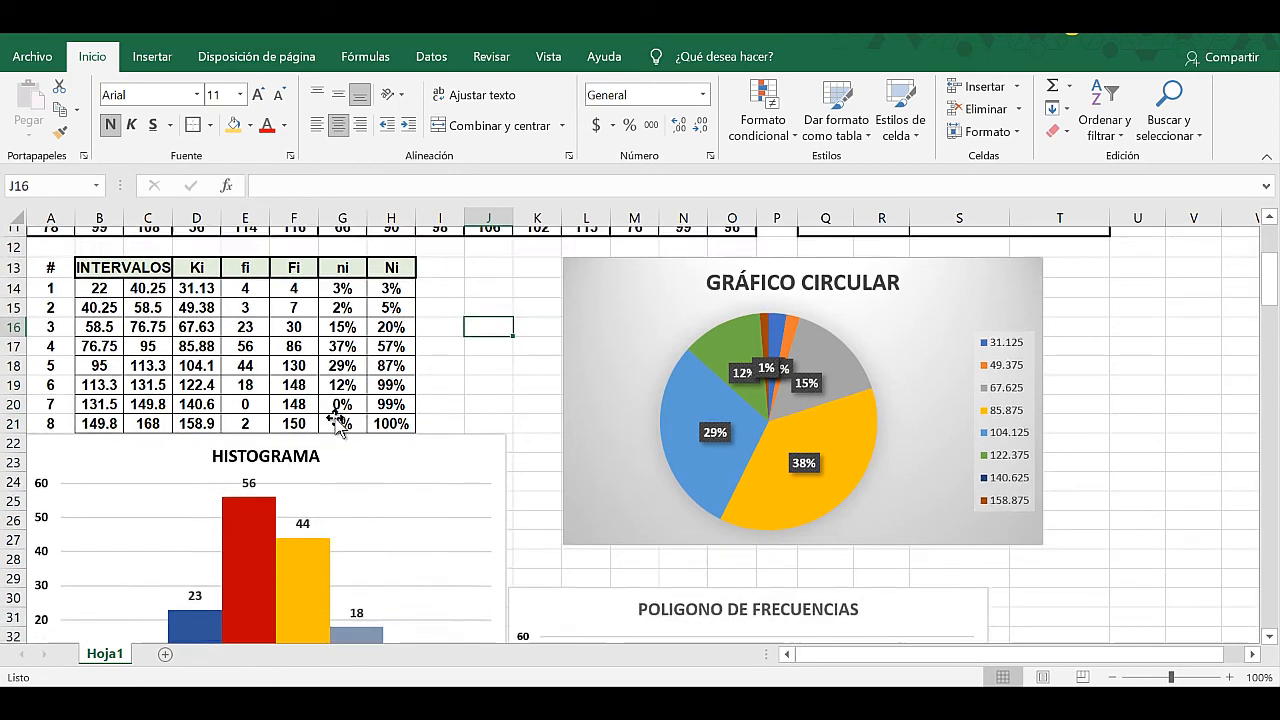
scroll(144, 398, "down", 4)
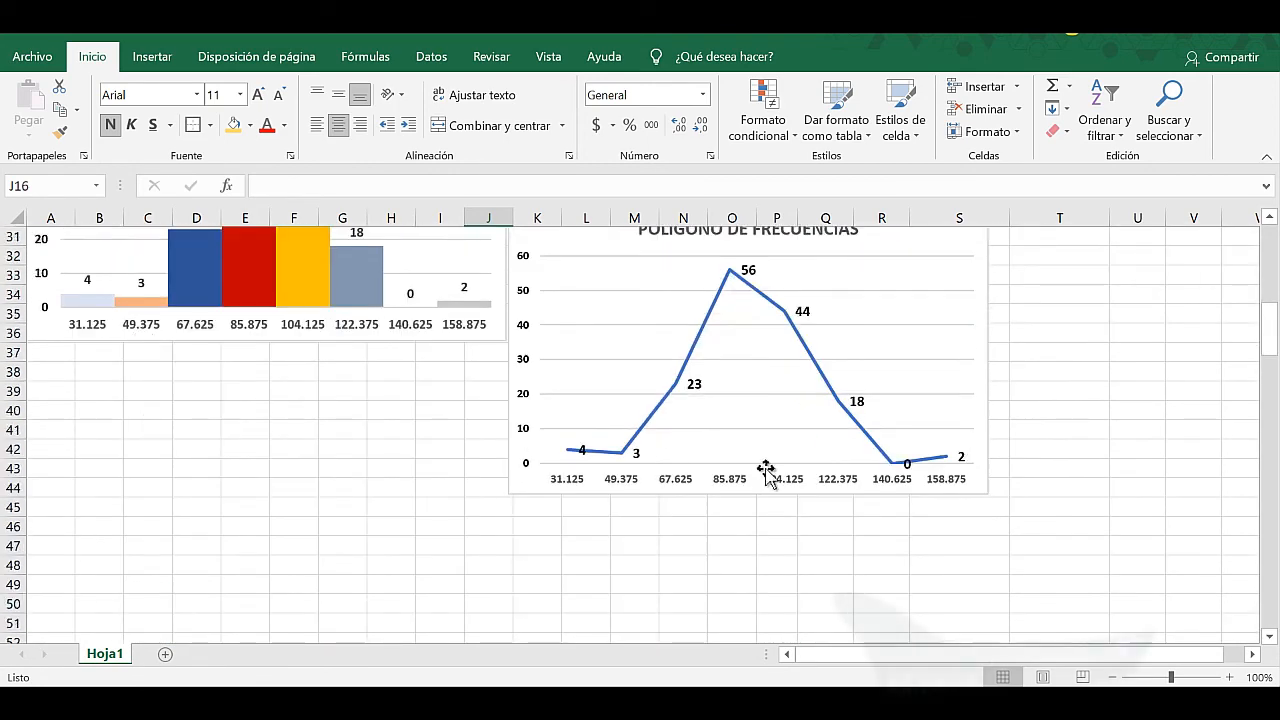
scroll(857, 485, "up", 2)
scroll(1051, 493, "up", 4)
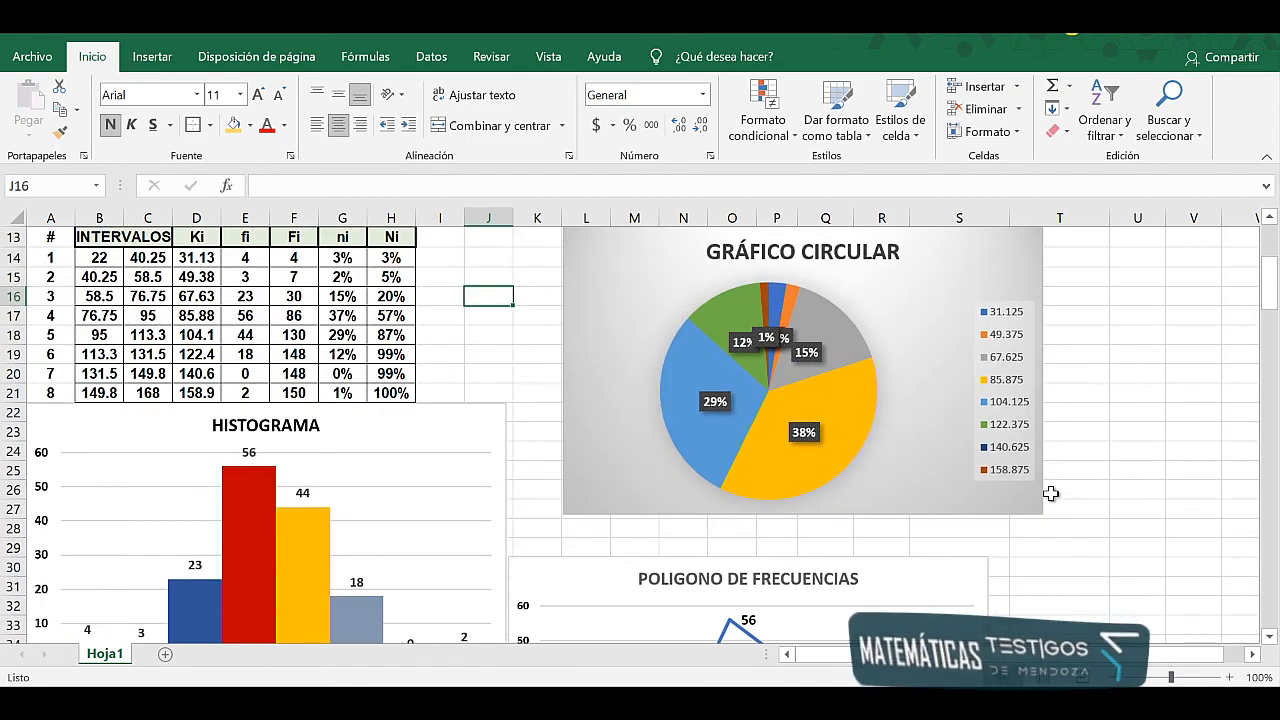